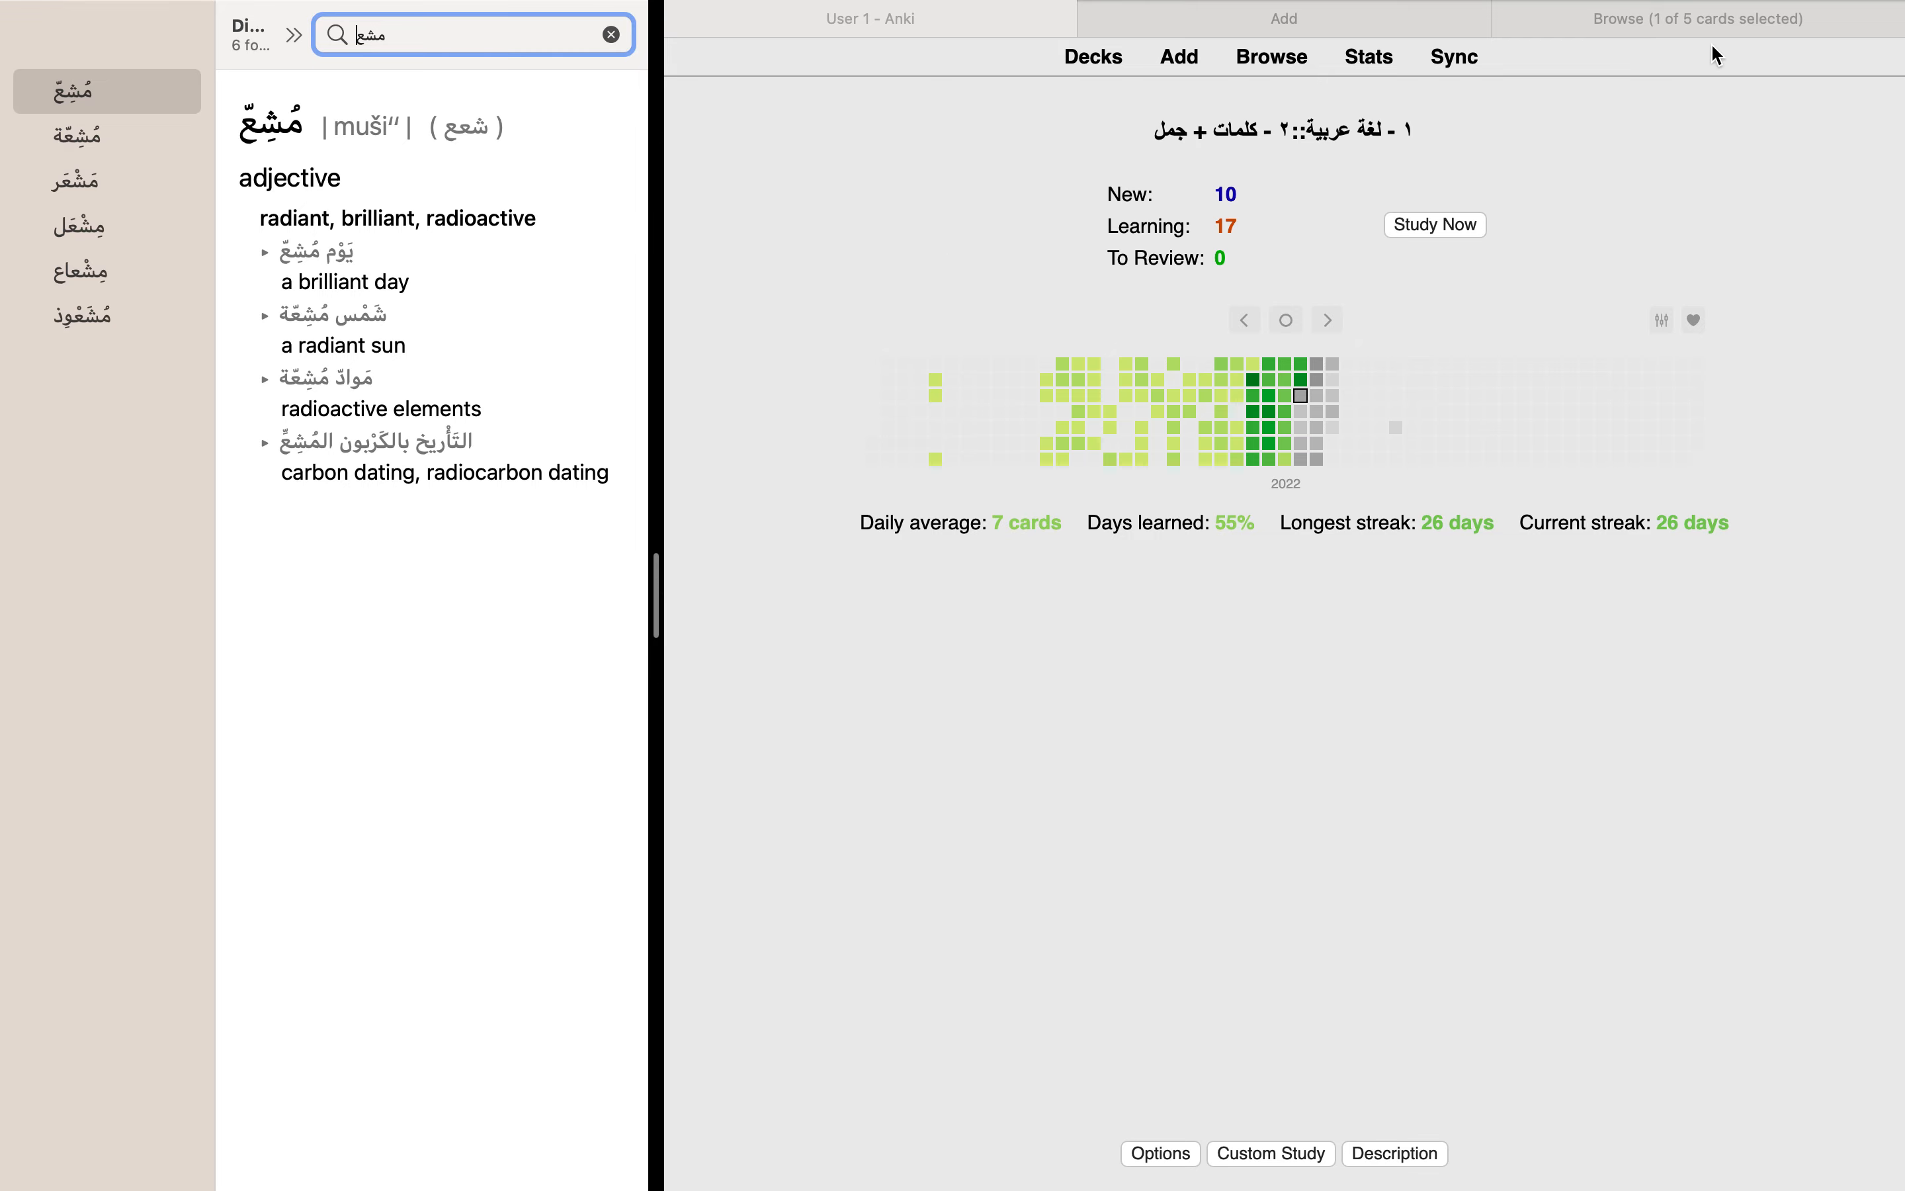
Step: Examine the Word, Definition and Arabic/English example fields of the existing مُشِعّ note through its Definition card in the card browser
left_click(1715, 24)
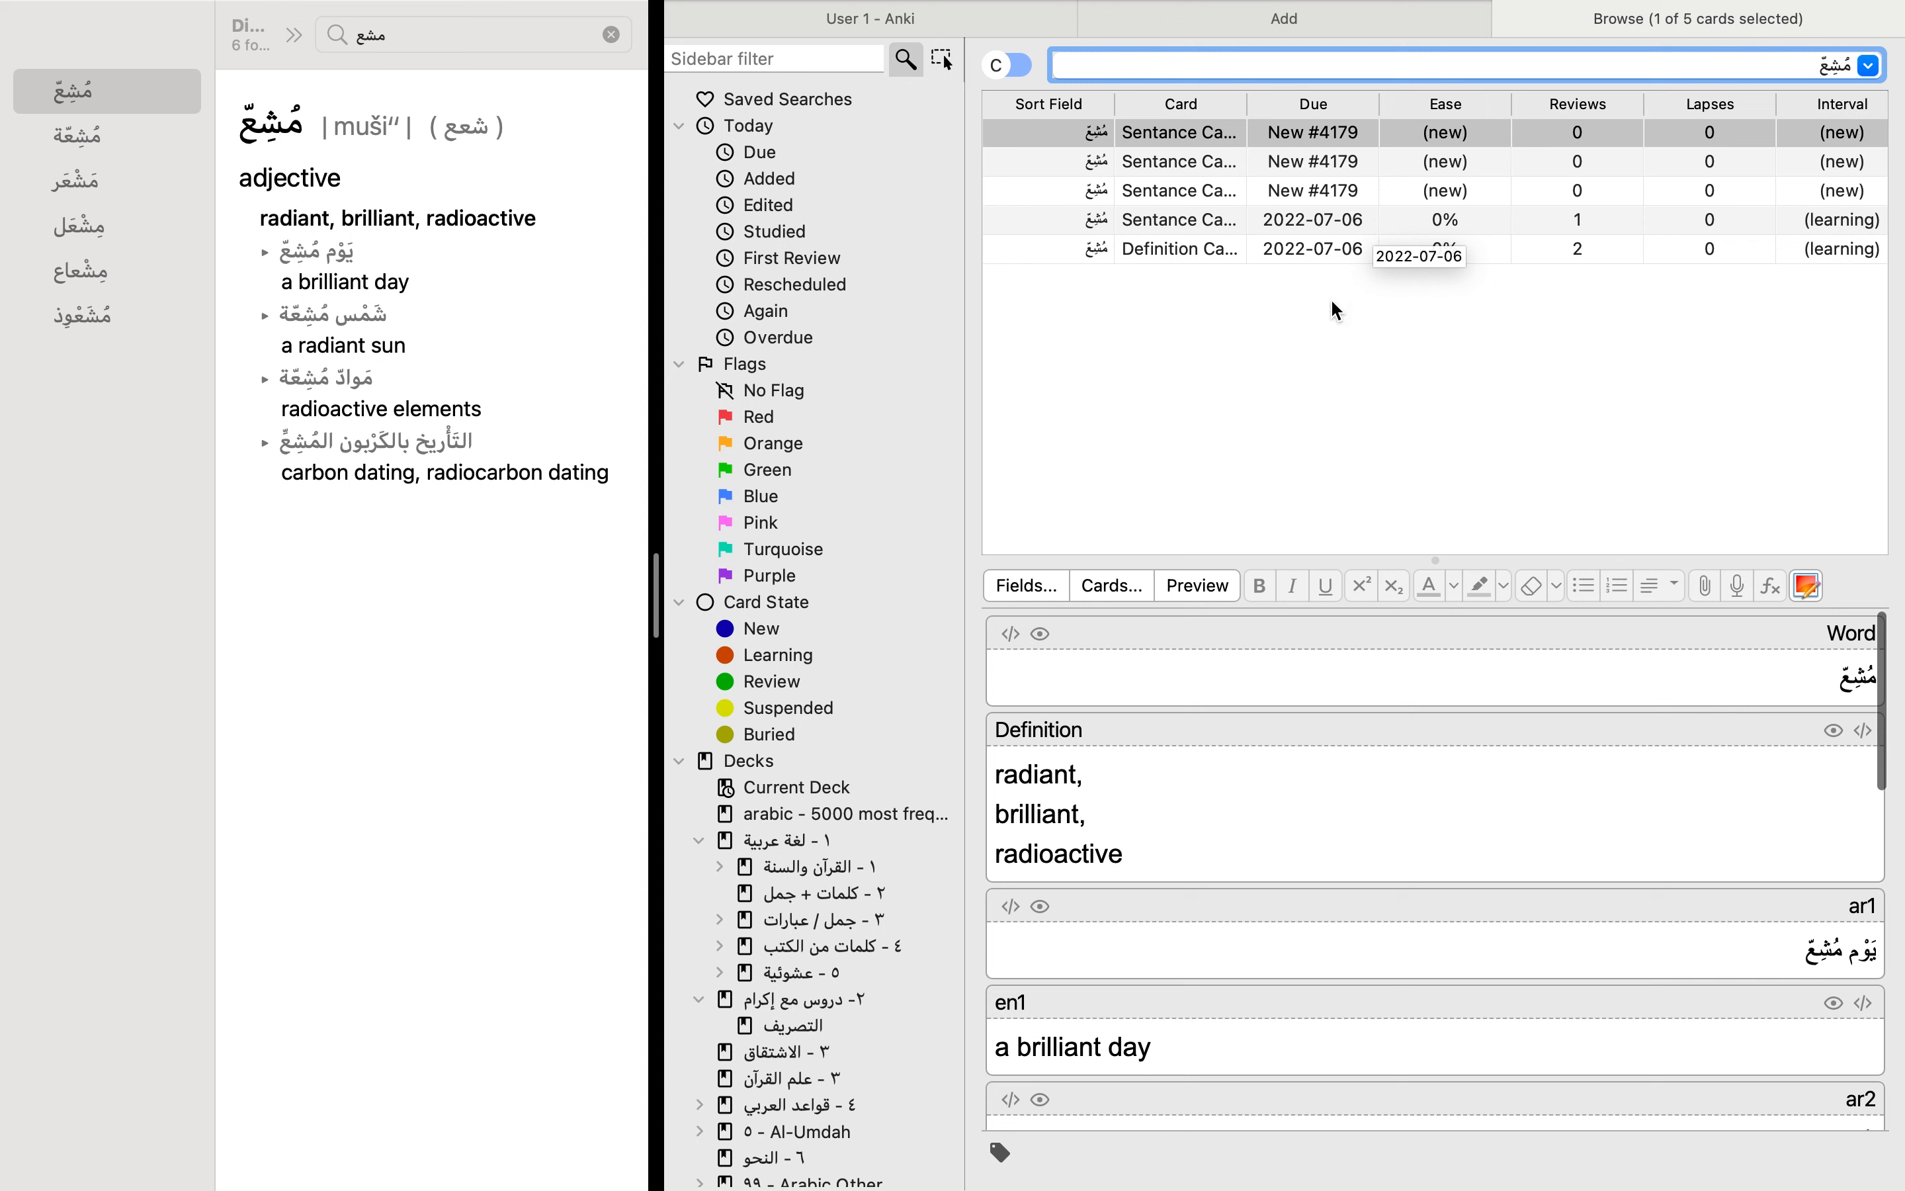
left_click(1315, 248)
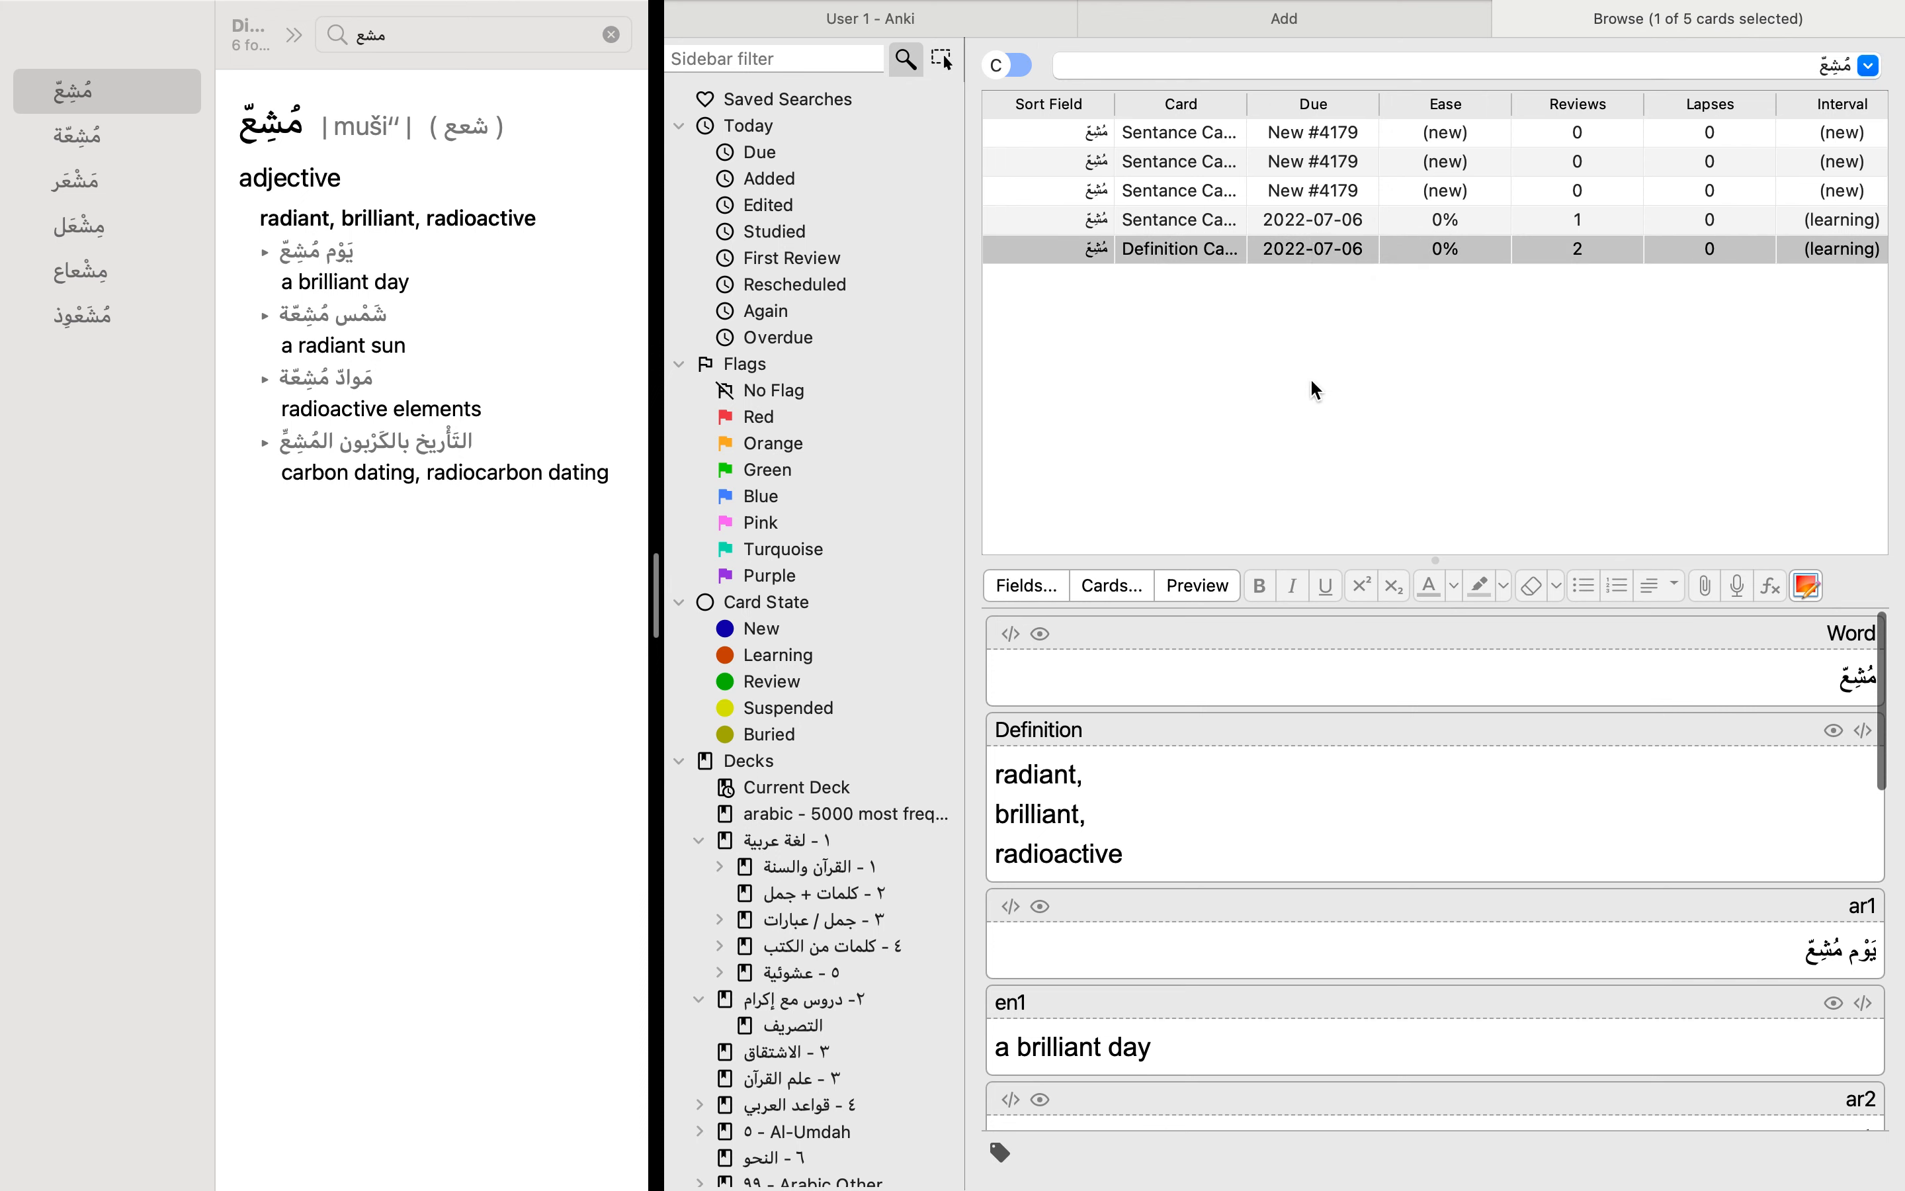
scroll(1422, 757, "down", 5)
scroll(1421, 756, "up", 5)
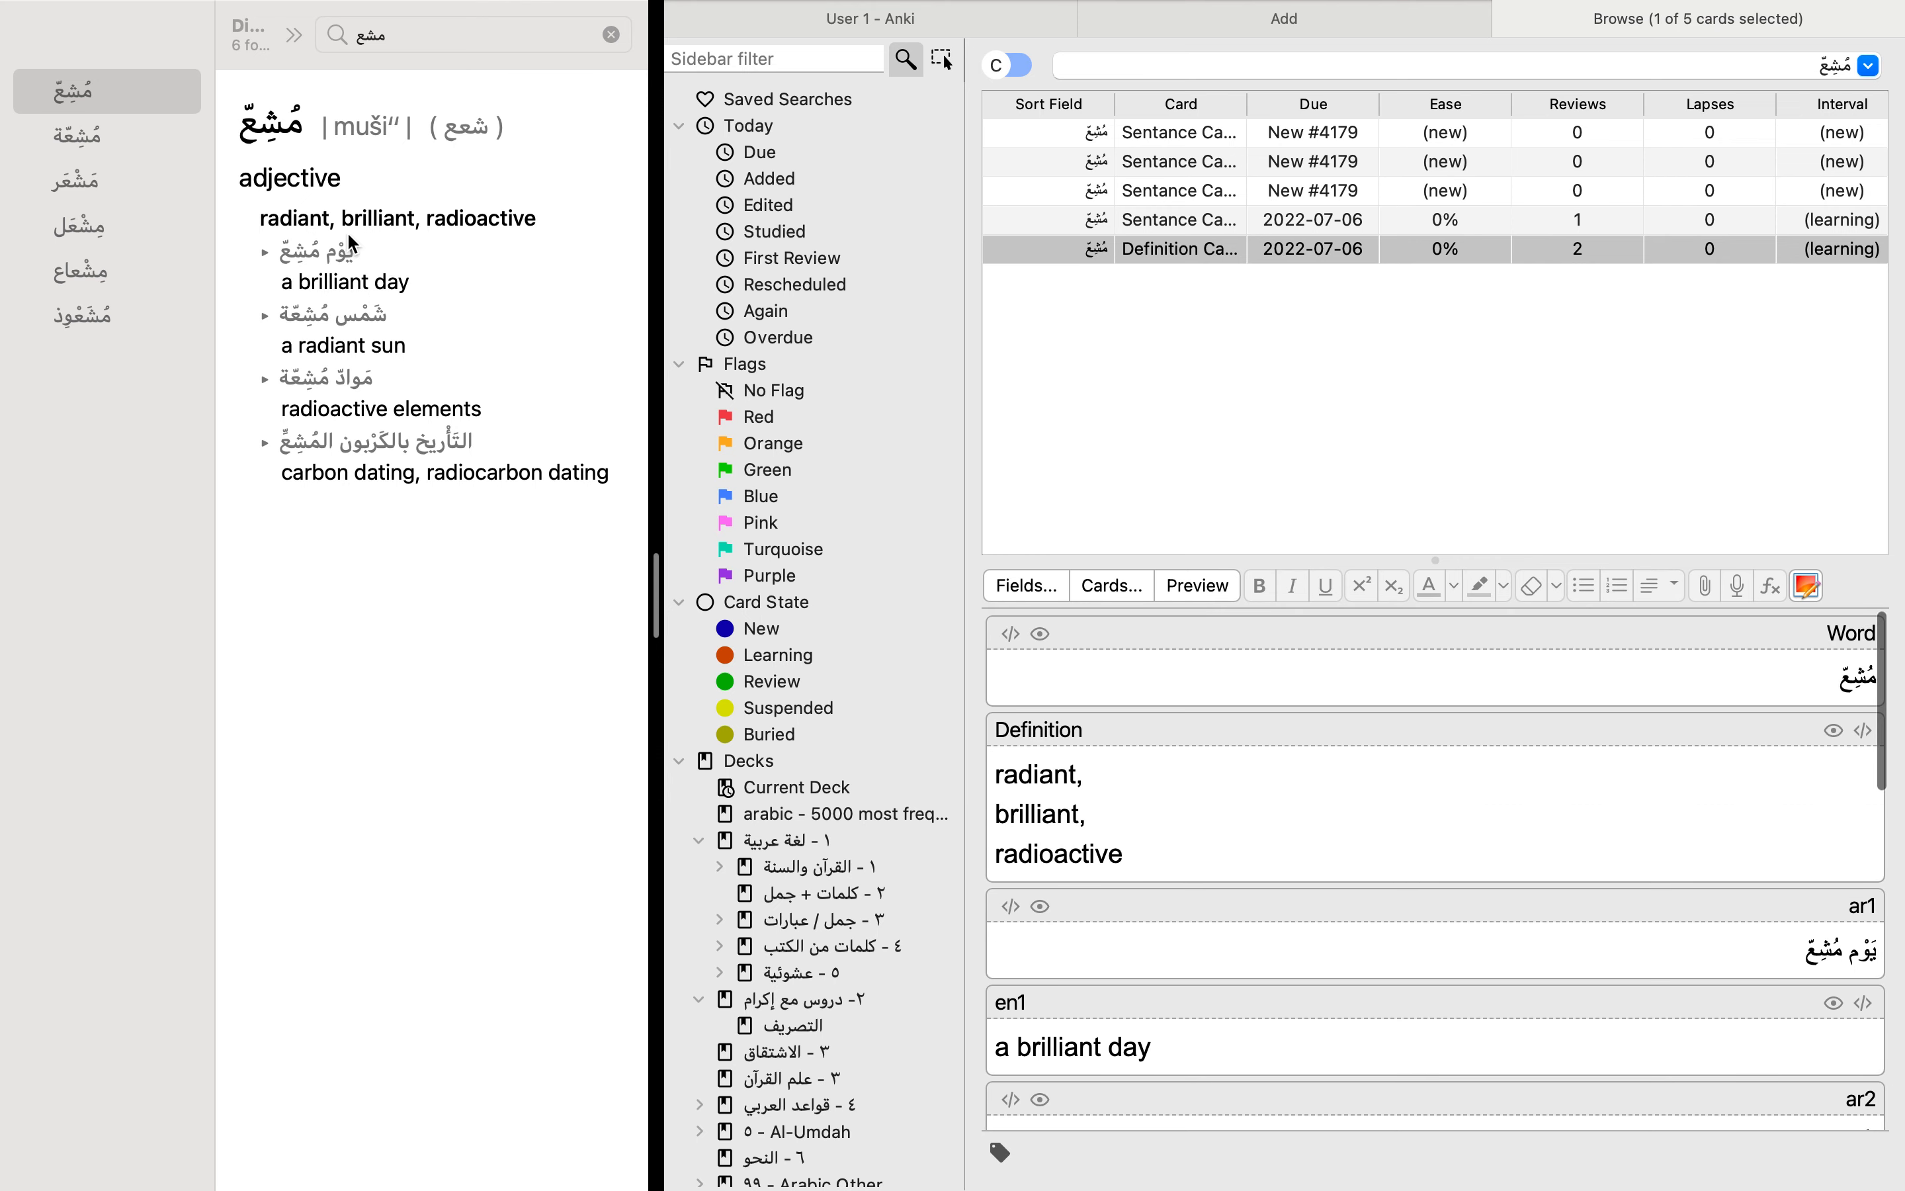
scroll(1303, 853, "down", 8)
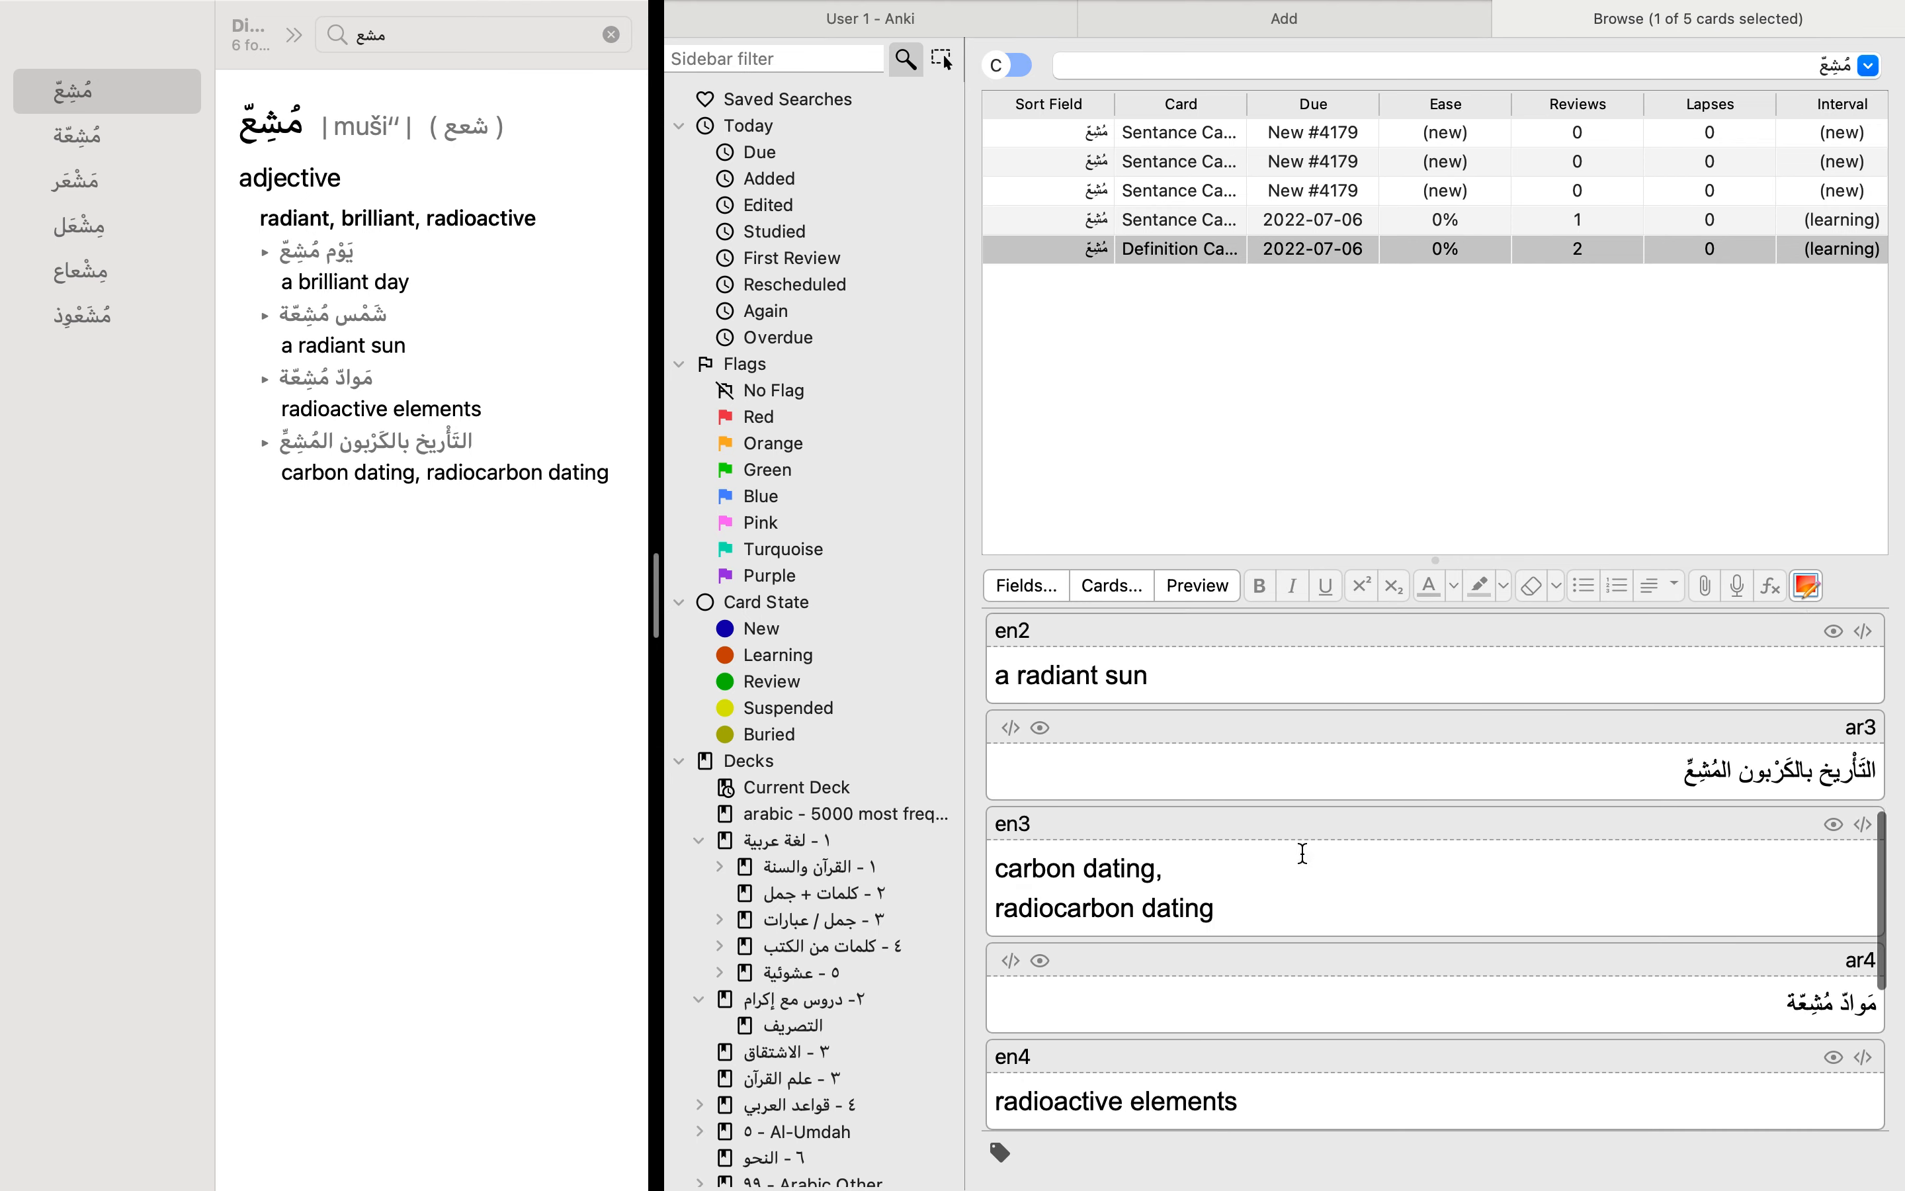
scroll(1303, 852, "up", 8)
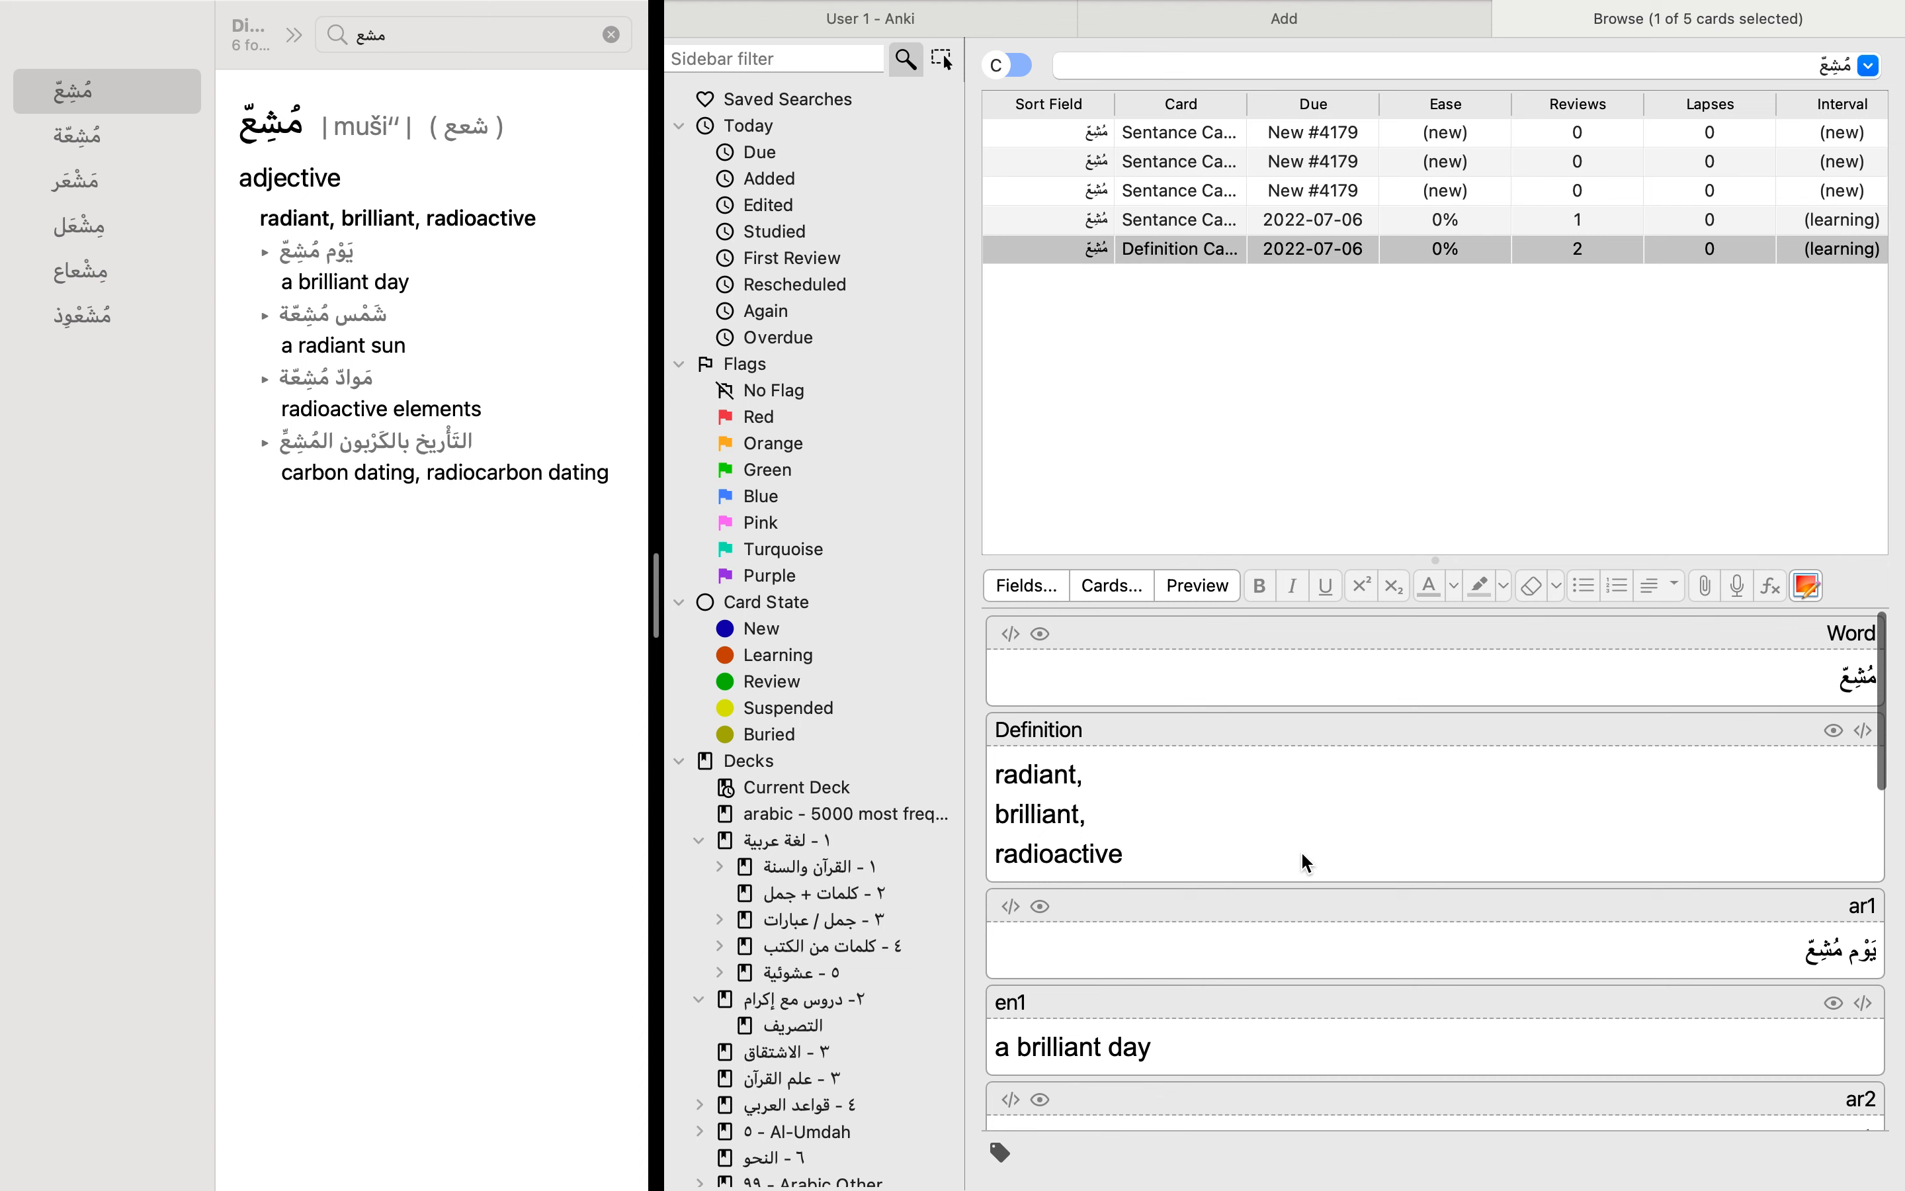
scroll(1301, 854, "down", 6)
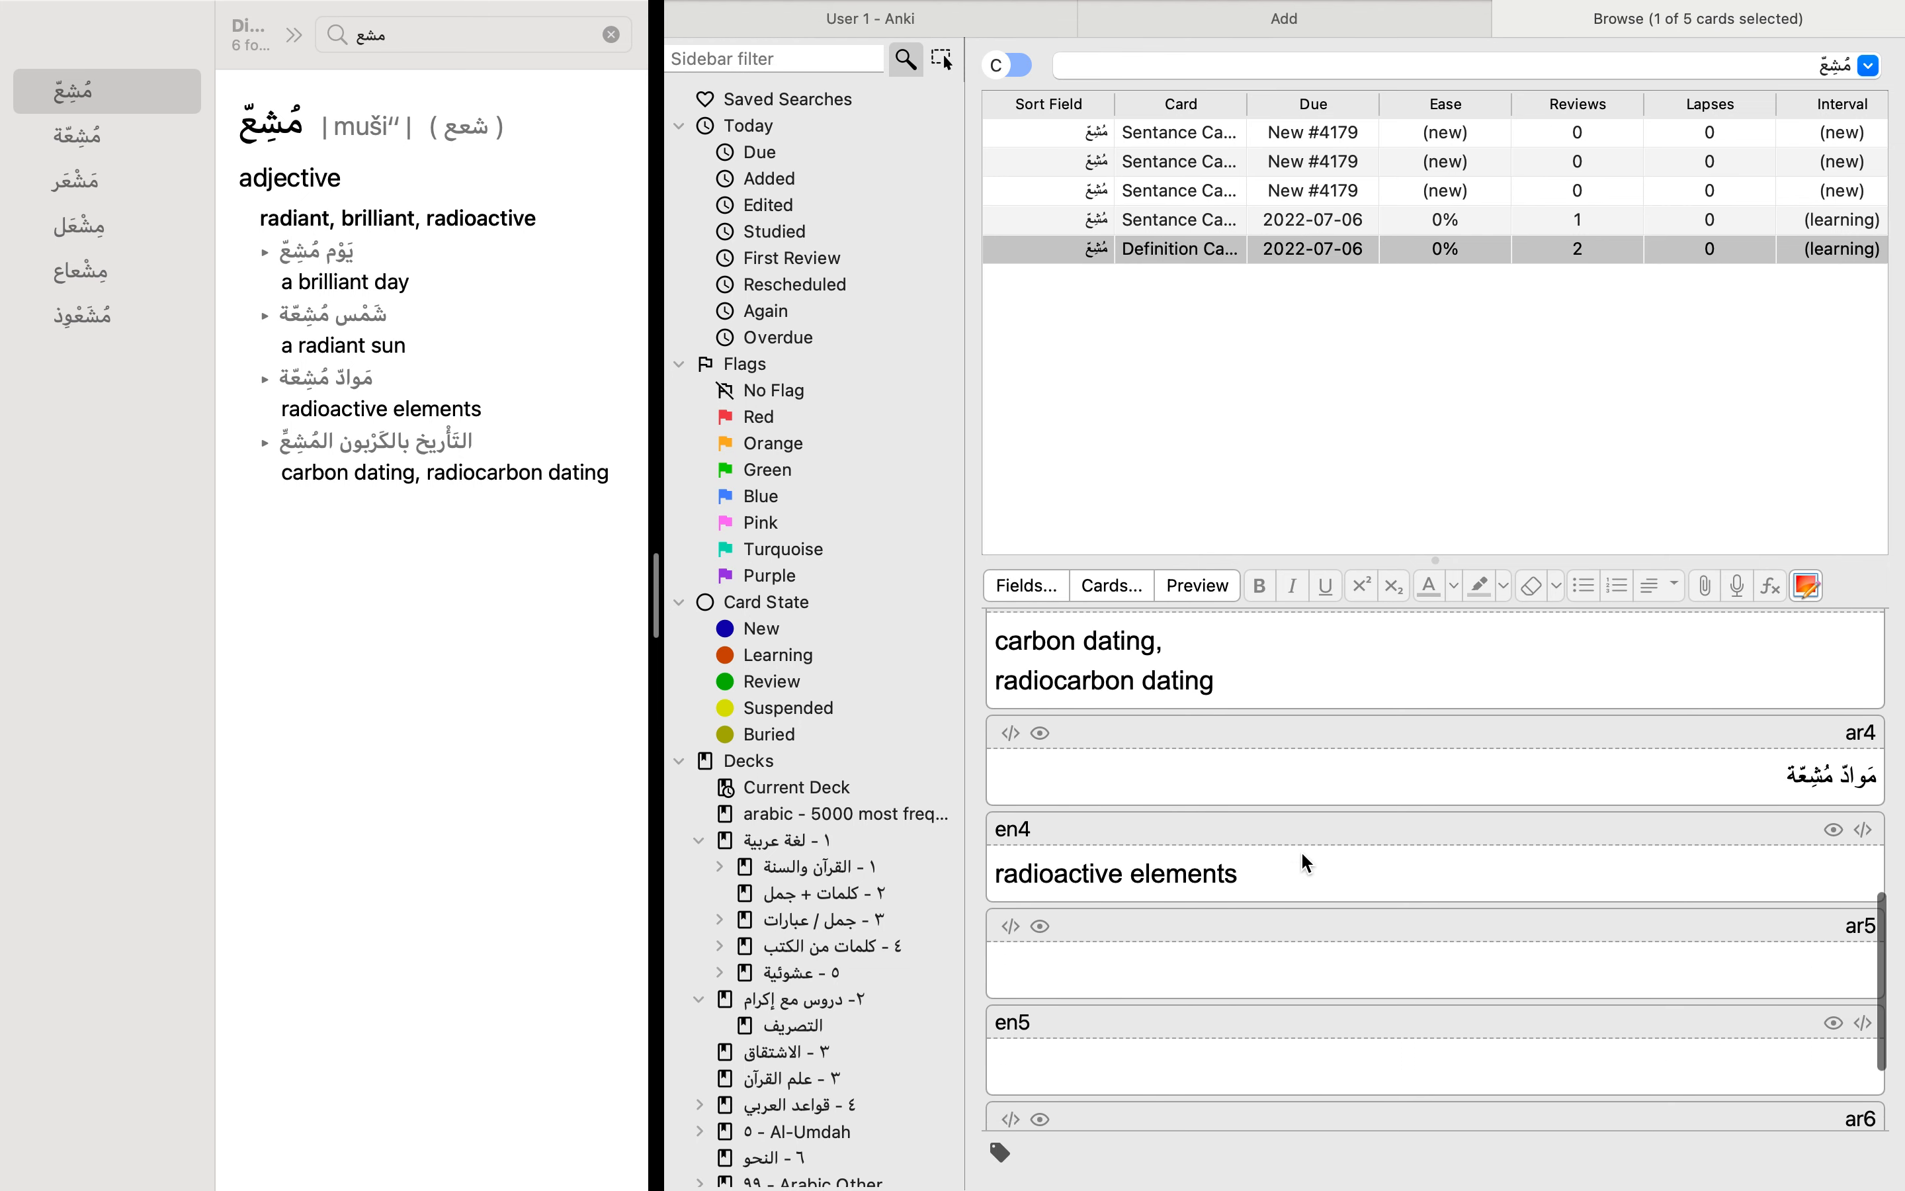
scroll(1301, 851, "down", 2)
scroll(1300, 851, "up", 8)
left_click(1521, 666)
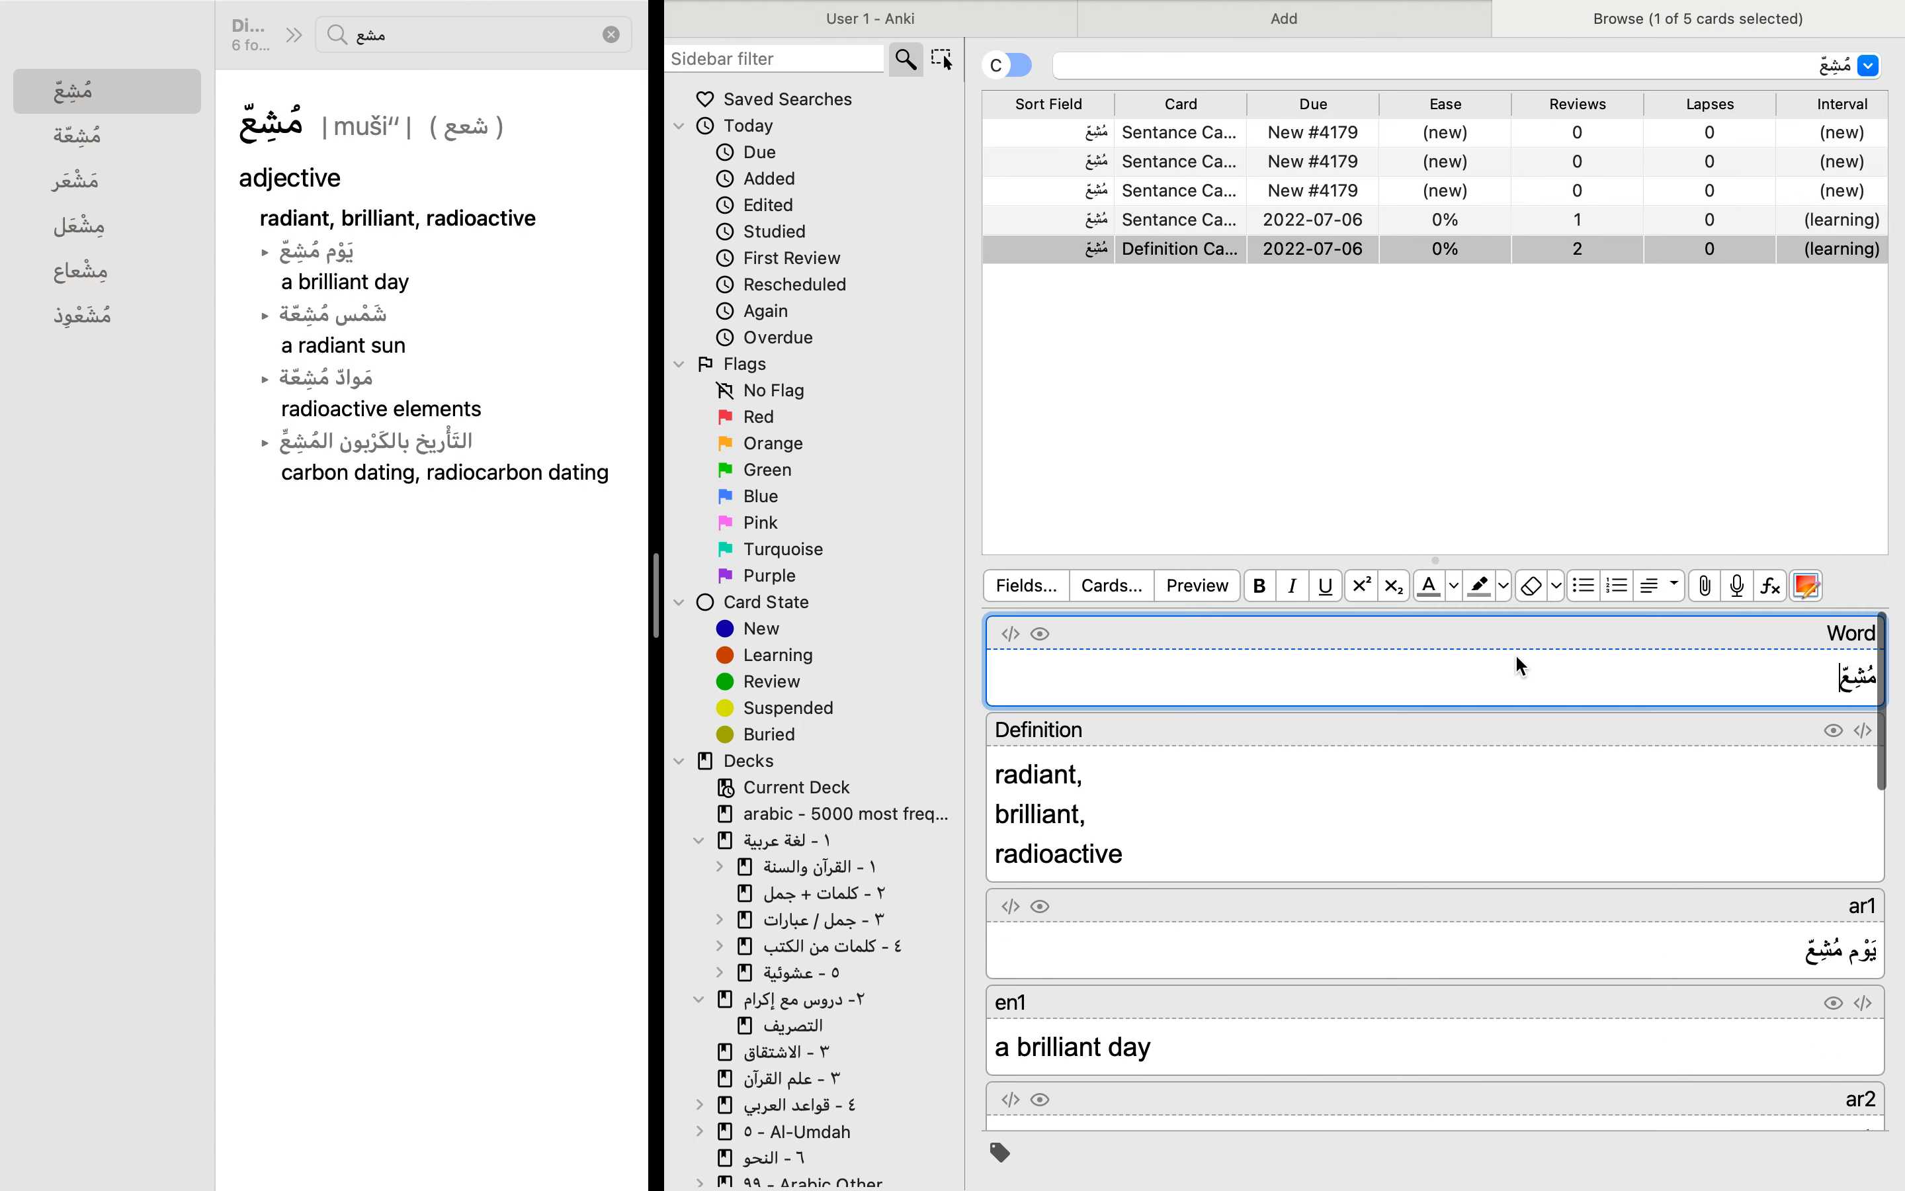
key("super+a")
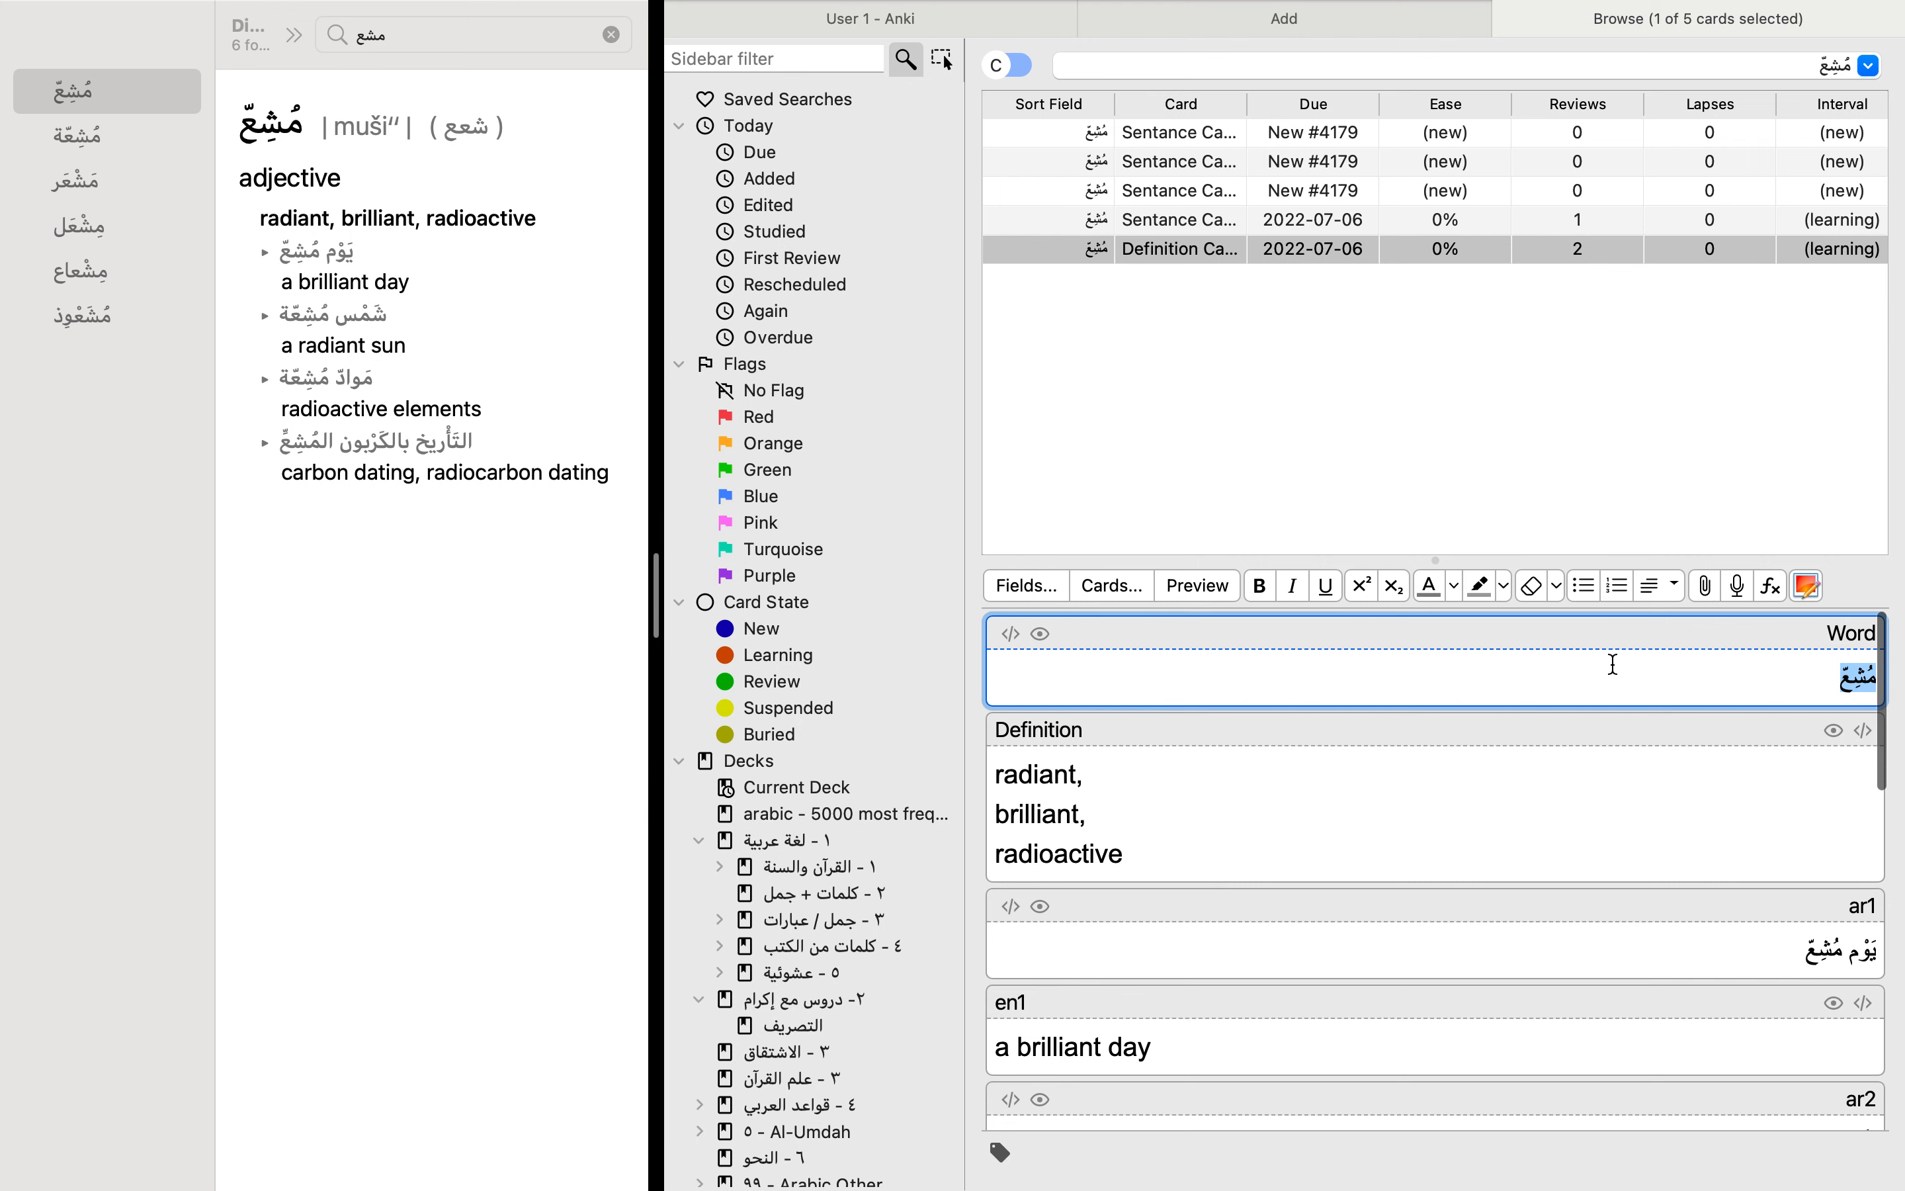
left_click(1554, 799)
scroll(1547, 890, "down", 3)
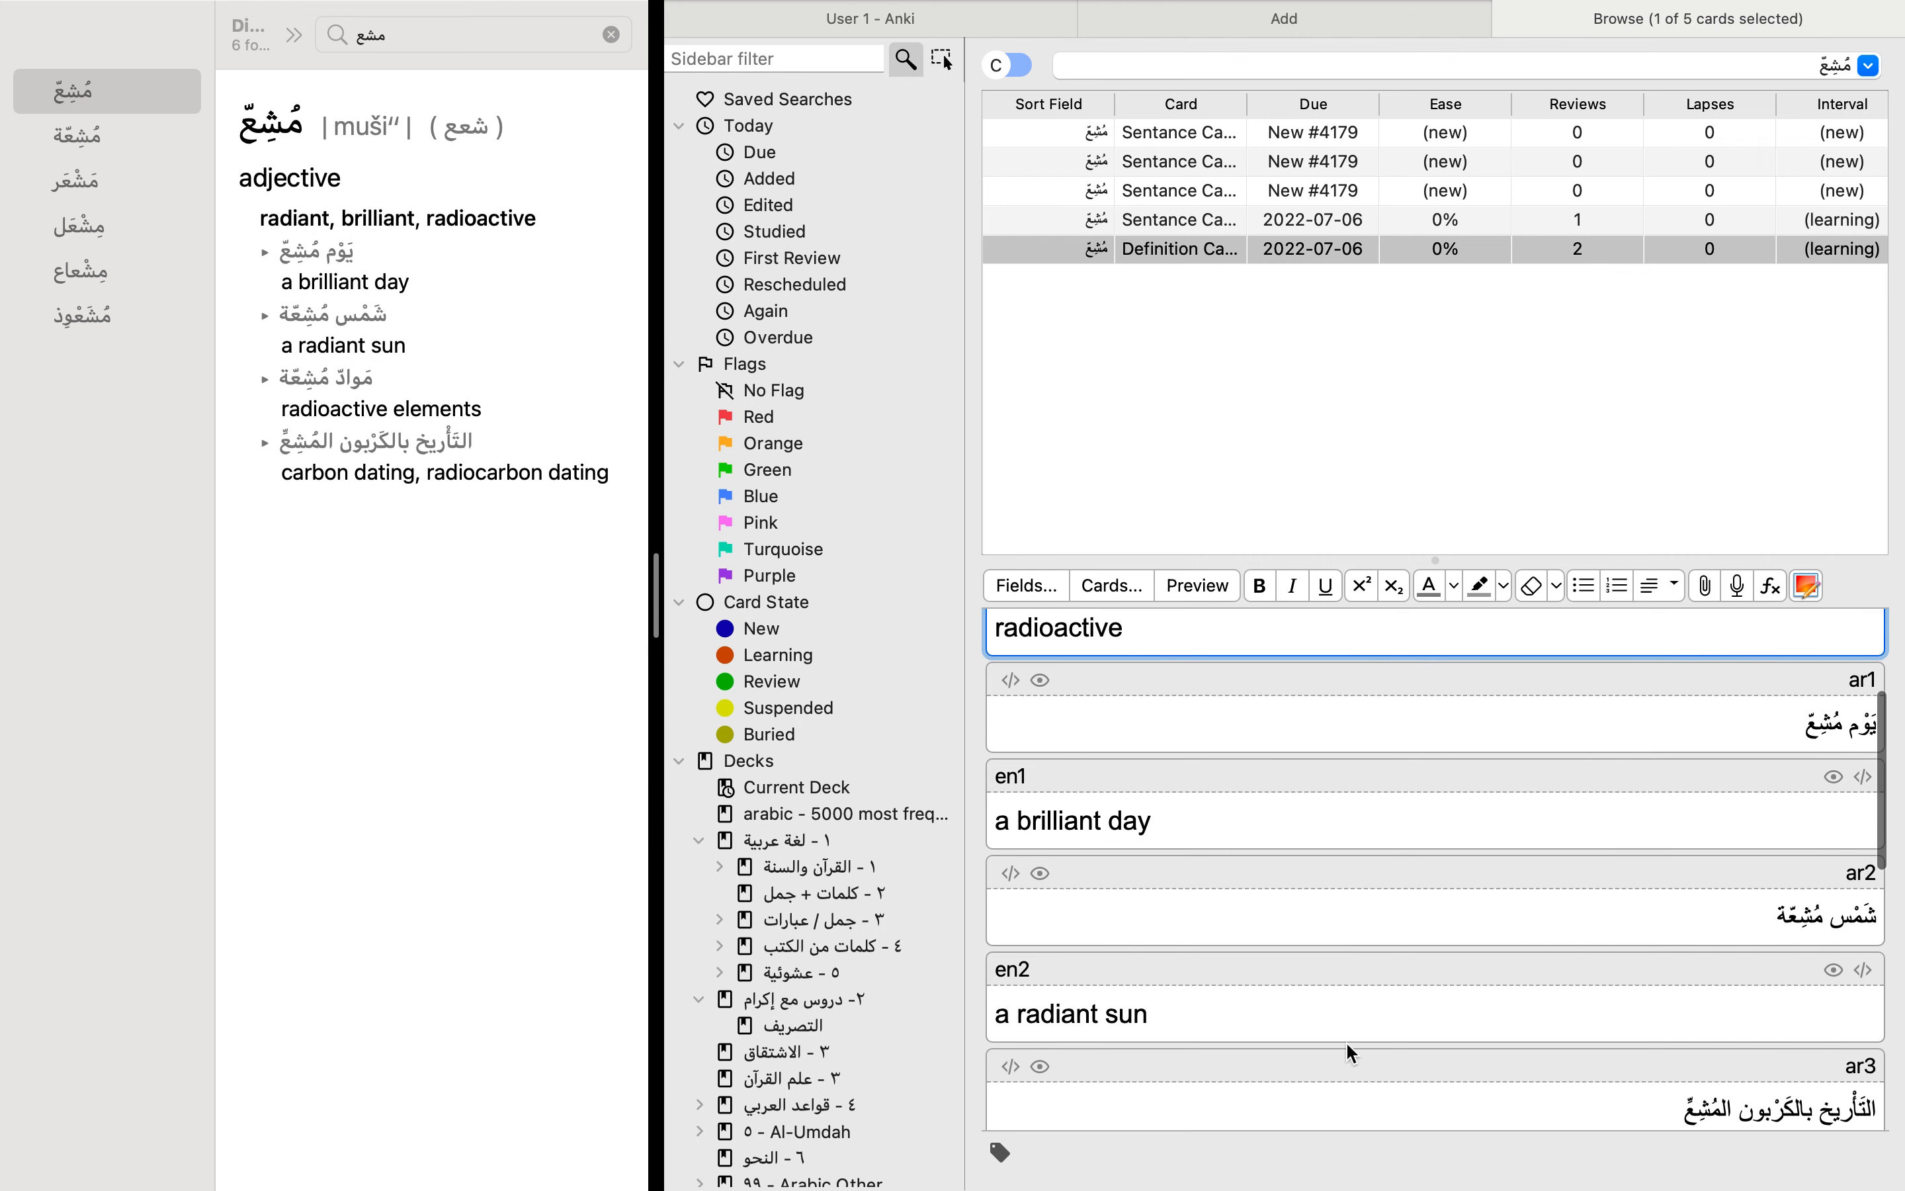
scroll(1467, 906, "up", 3)
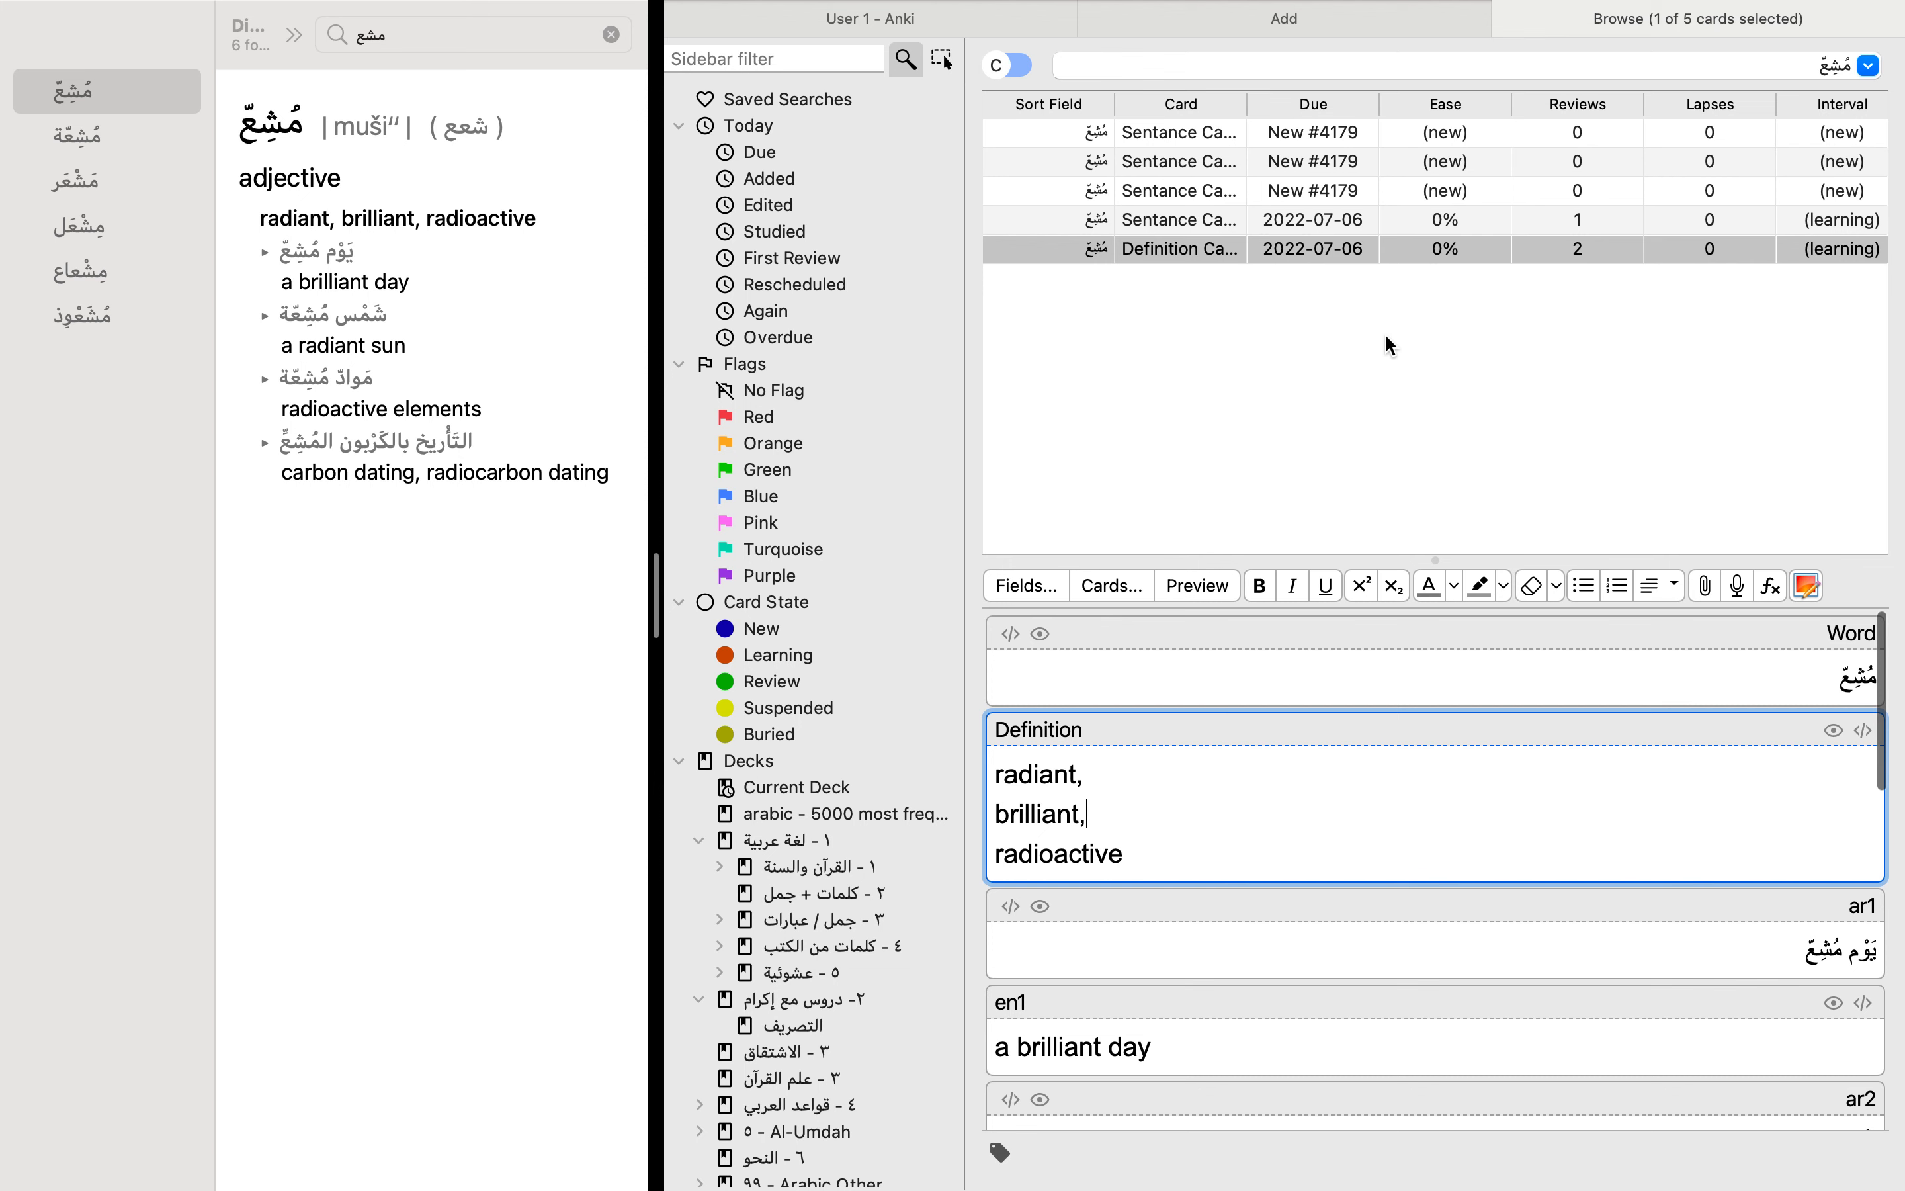
Step: Look over the burying settings for sibling cards in the options of the كلمات + جمل deck
left_click(982, 32)
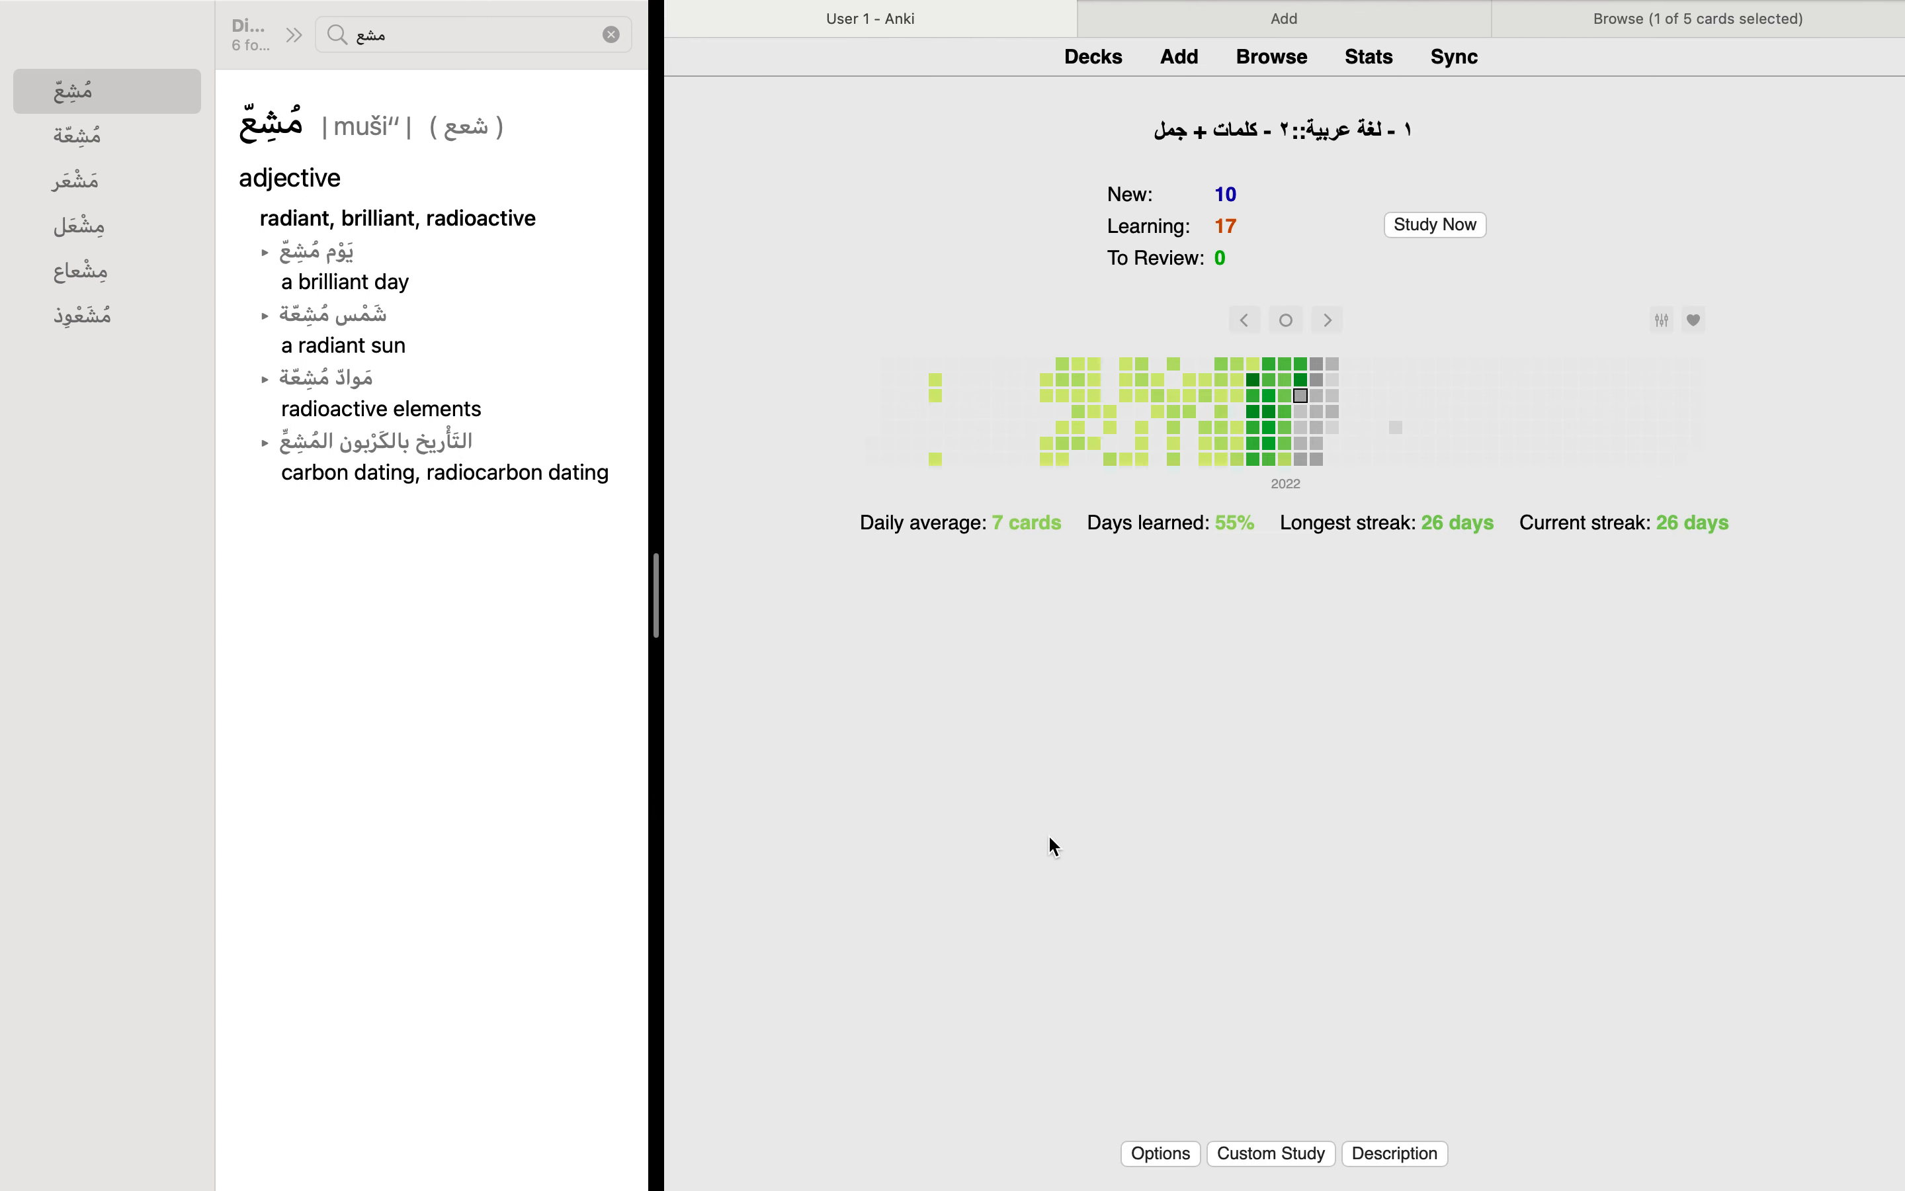
left_click(1178, 1140)
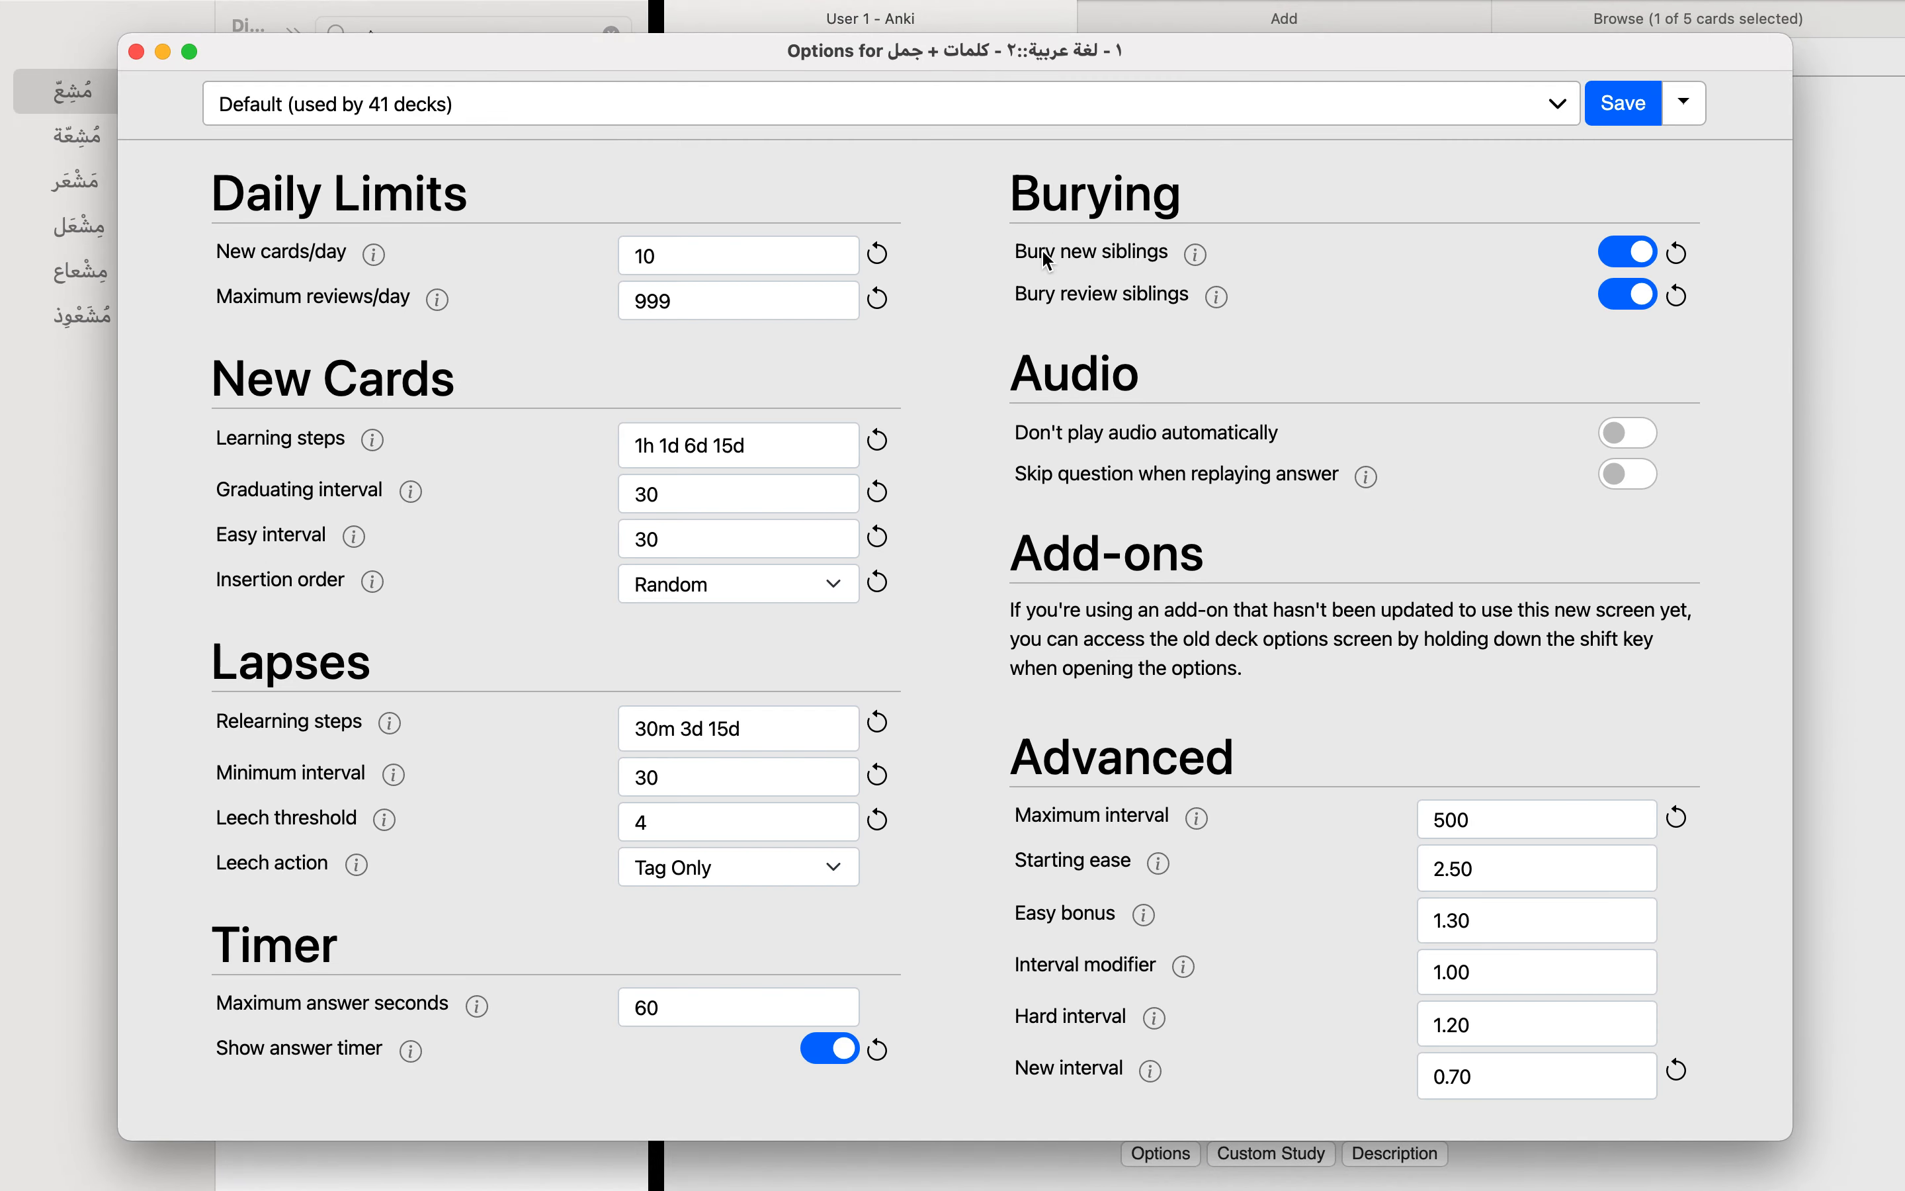
mouse_move(1196, 260)
left_click(136, 53)
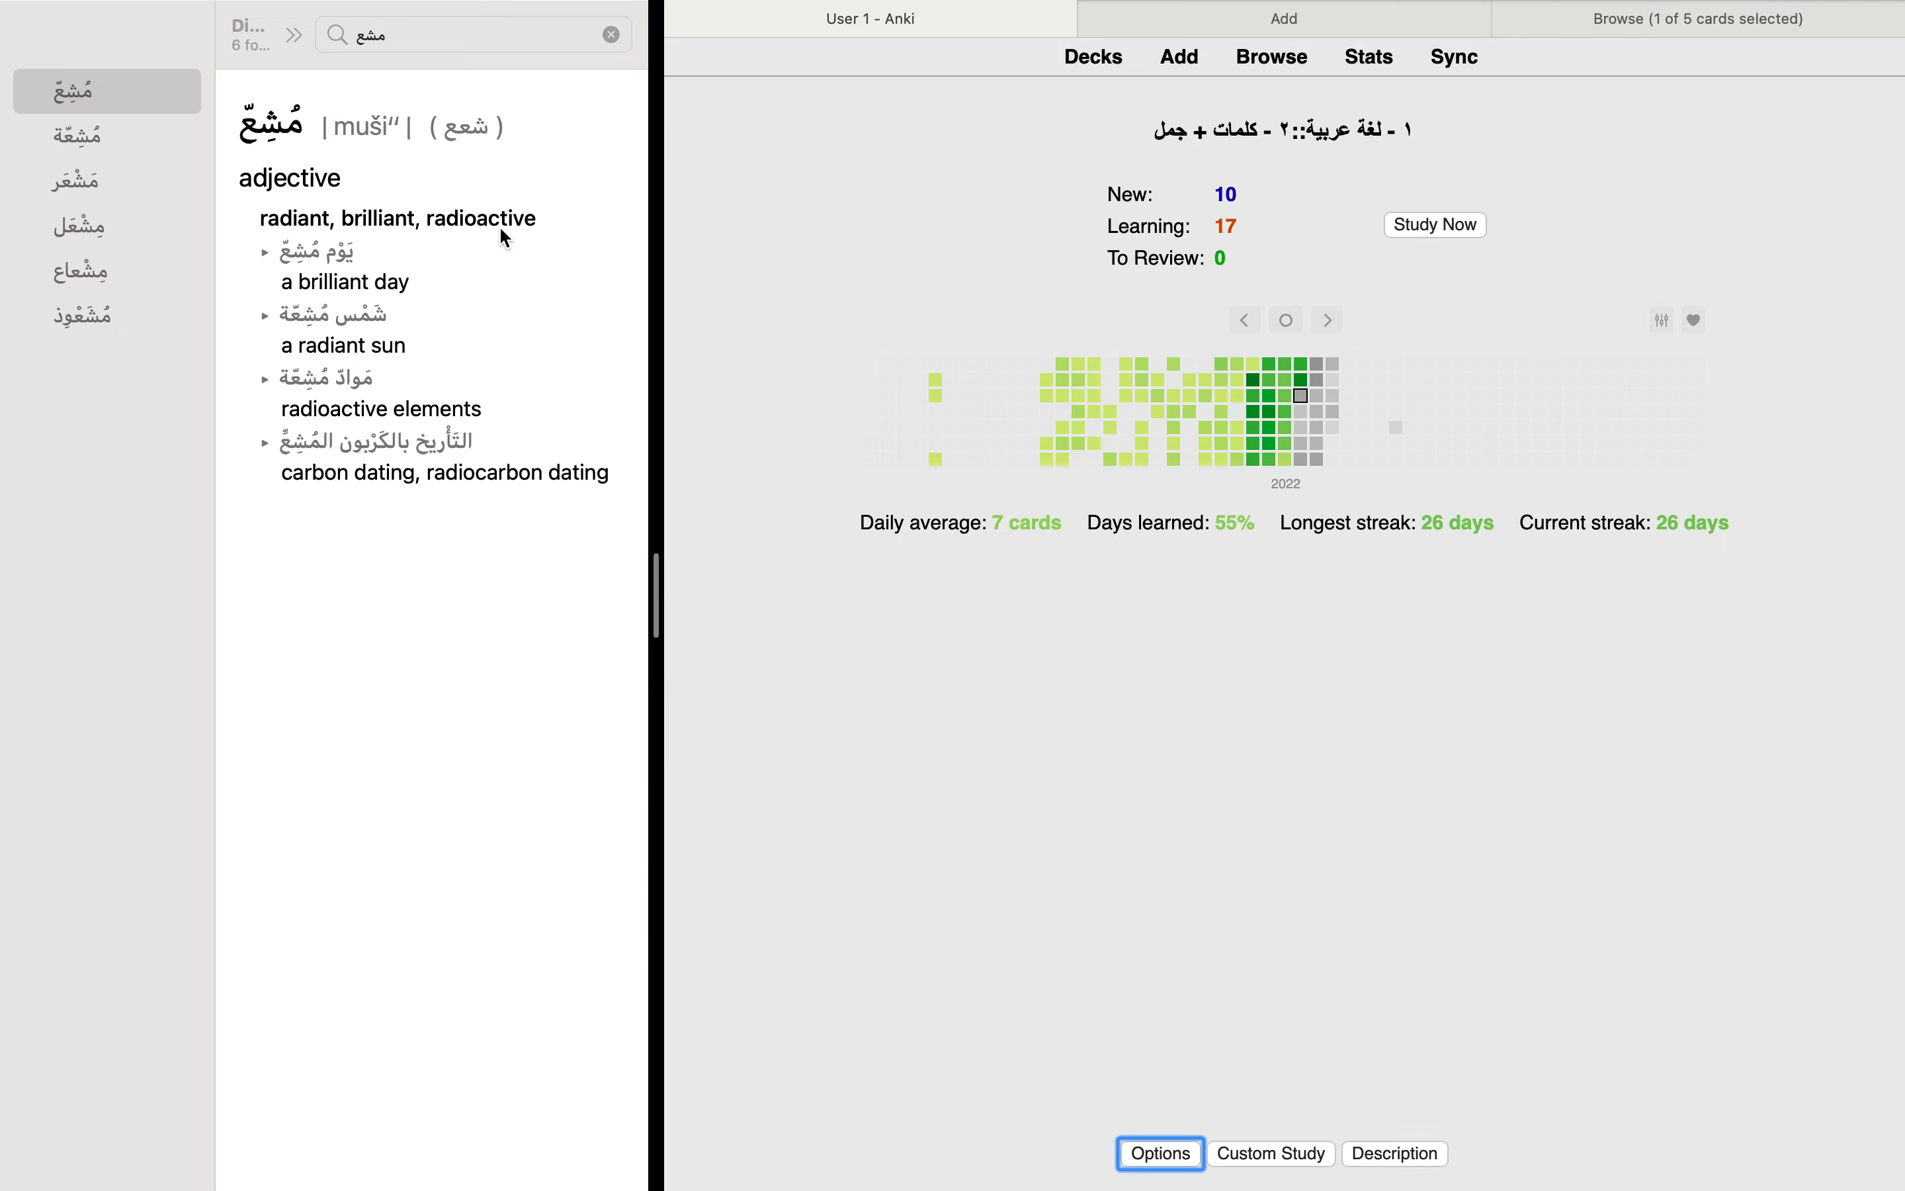
Step: Copy the headword مُشِعّ from the dictionary entry into the Word field of a new Arabic Word + Sentance Cards note
left_click(1299, 30)
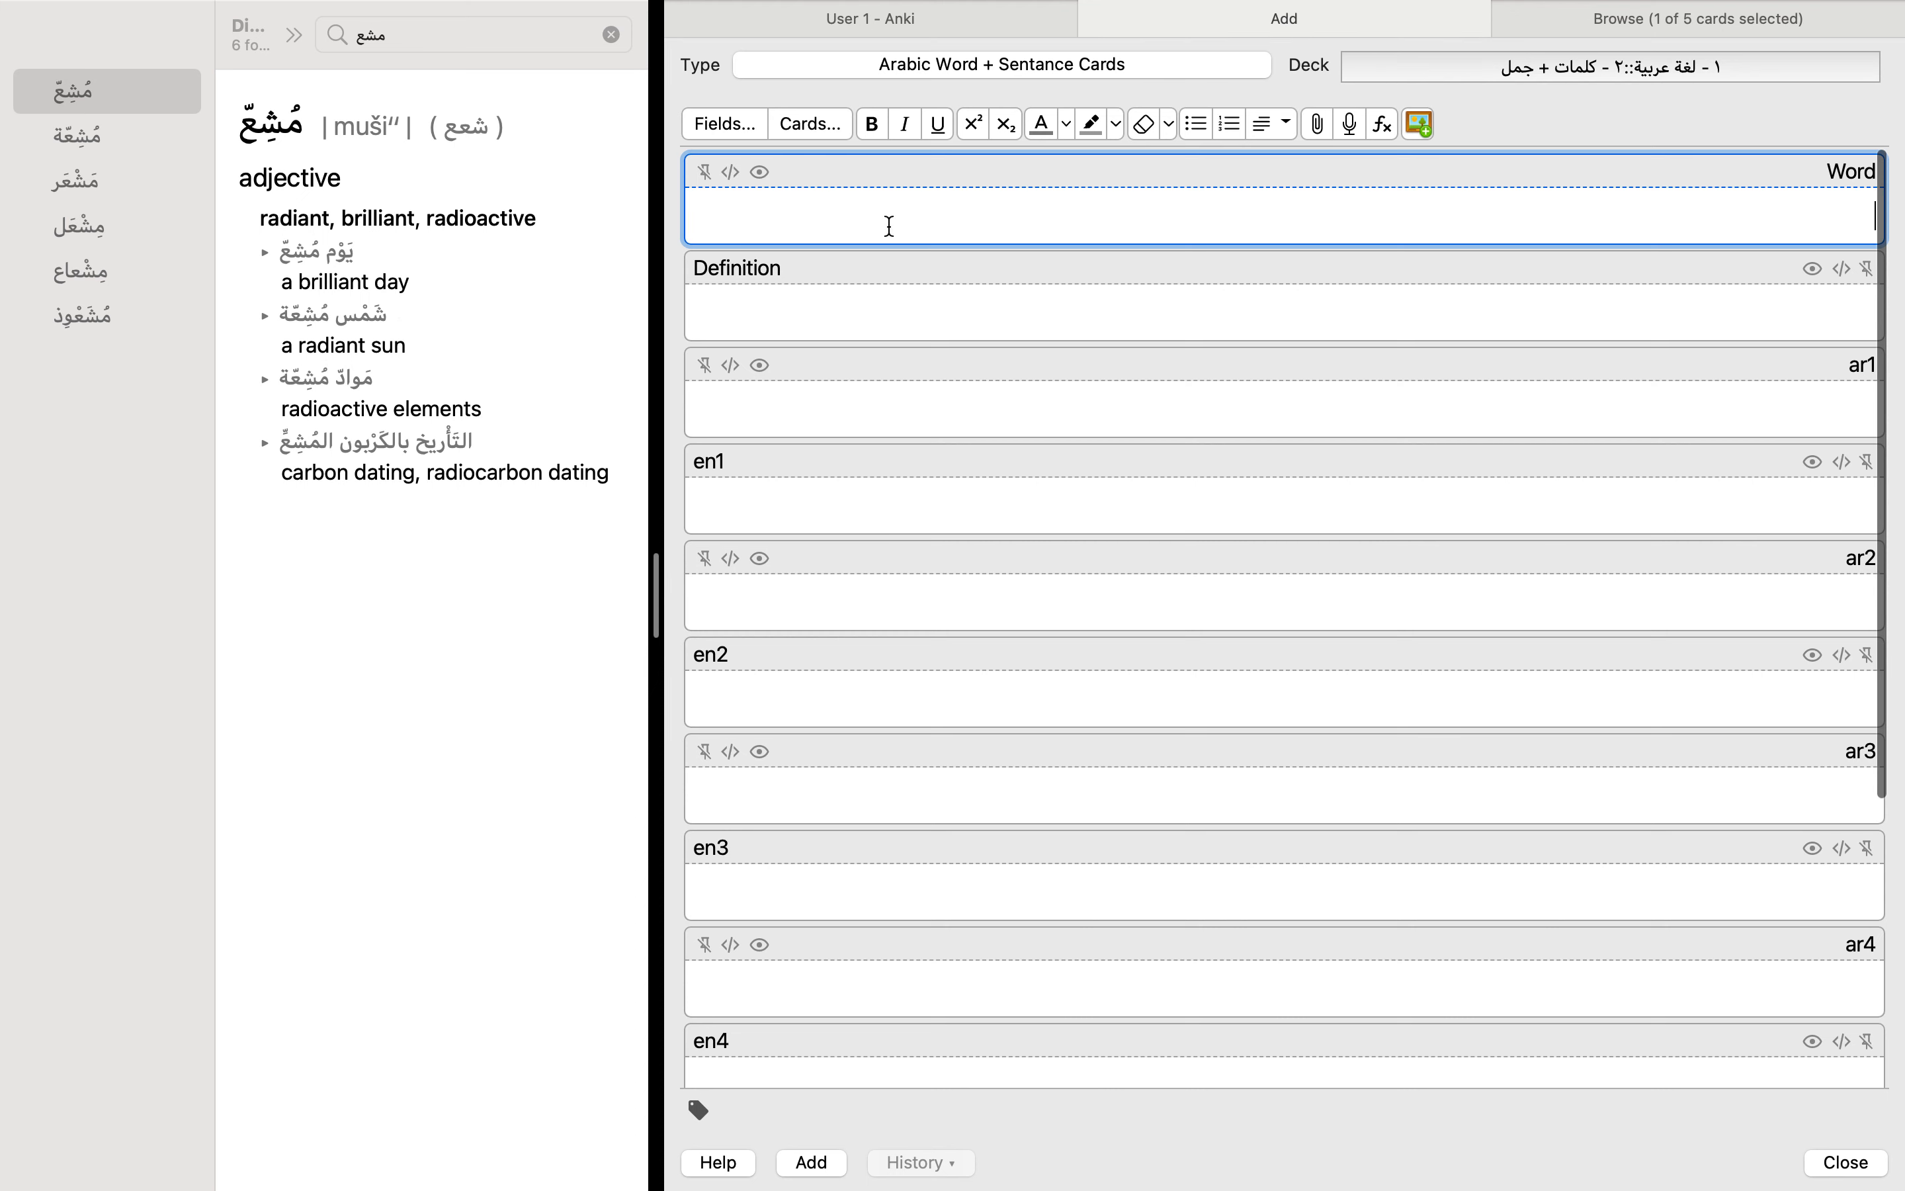
left_click(579, 227)
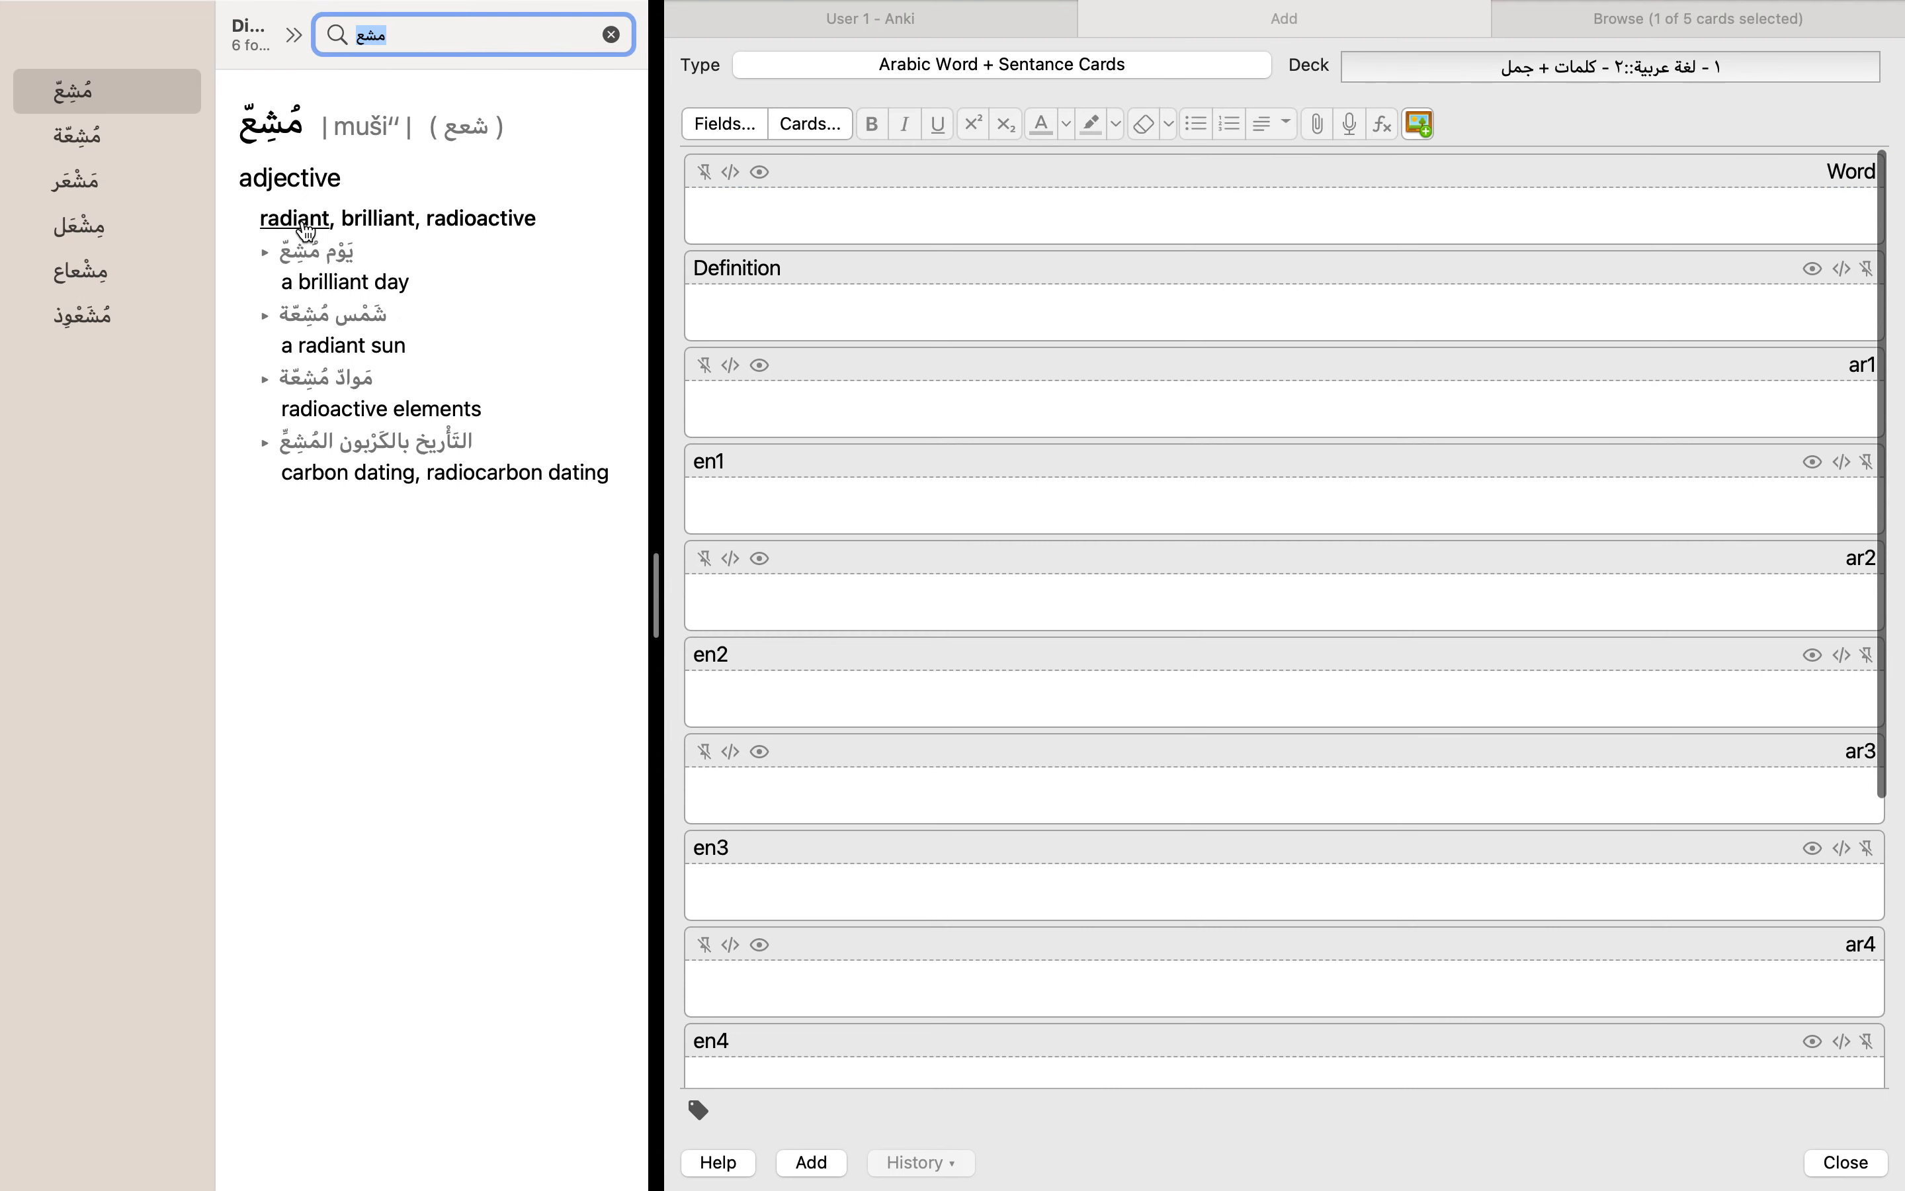
right_click(268, 134)
left_click(440, 285)
left_click(942, 207)
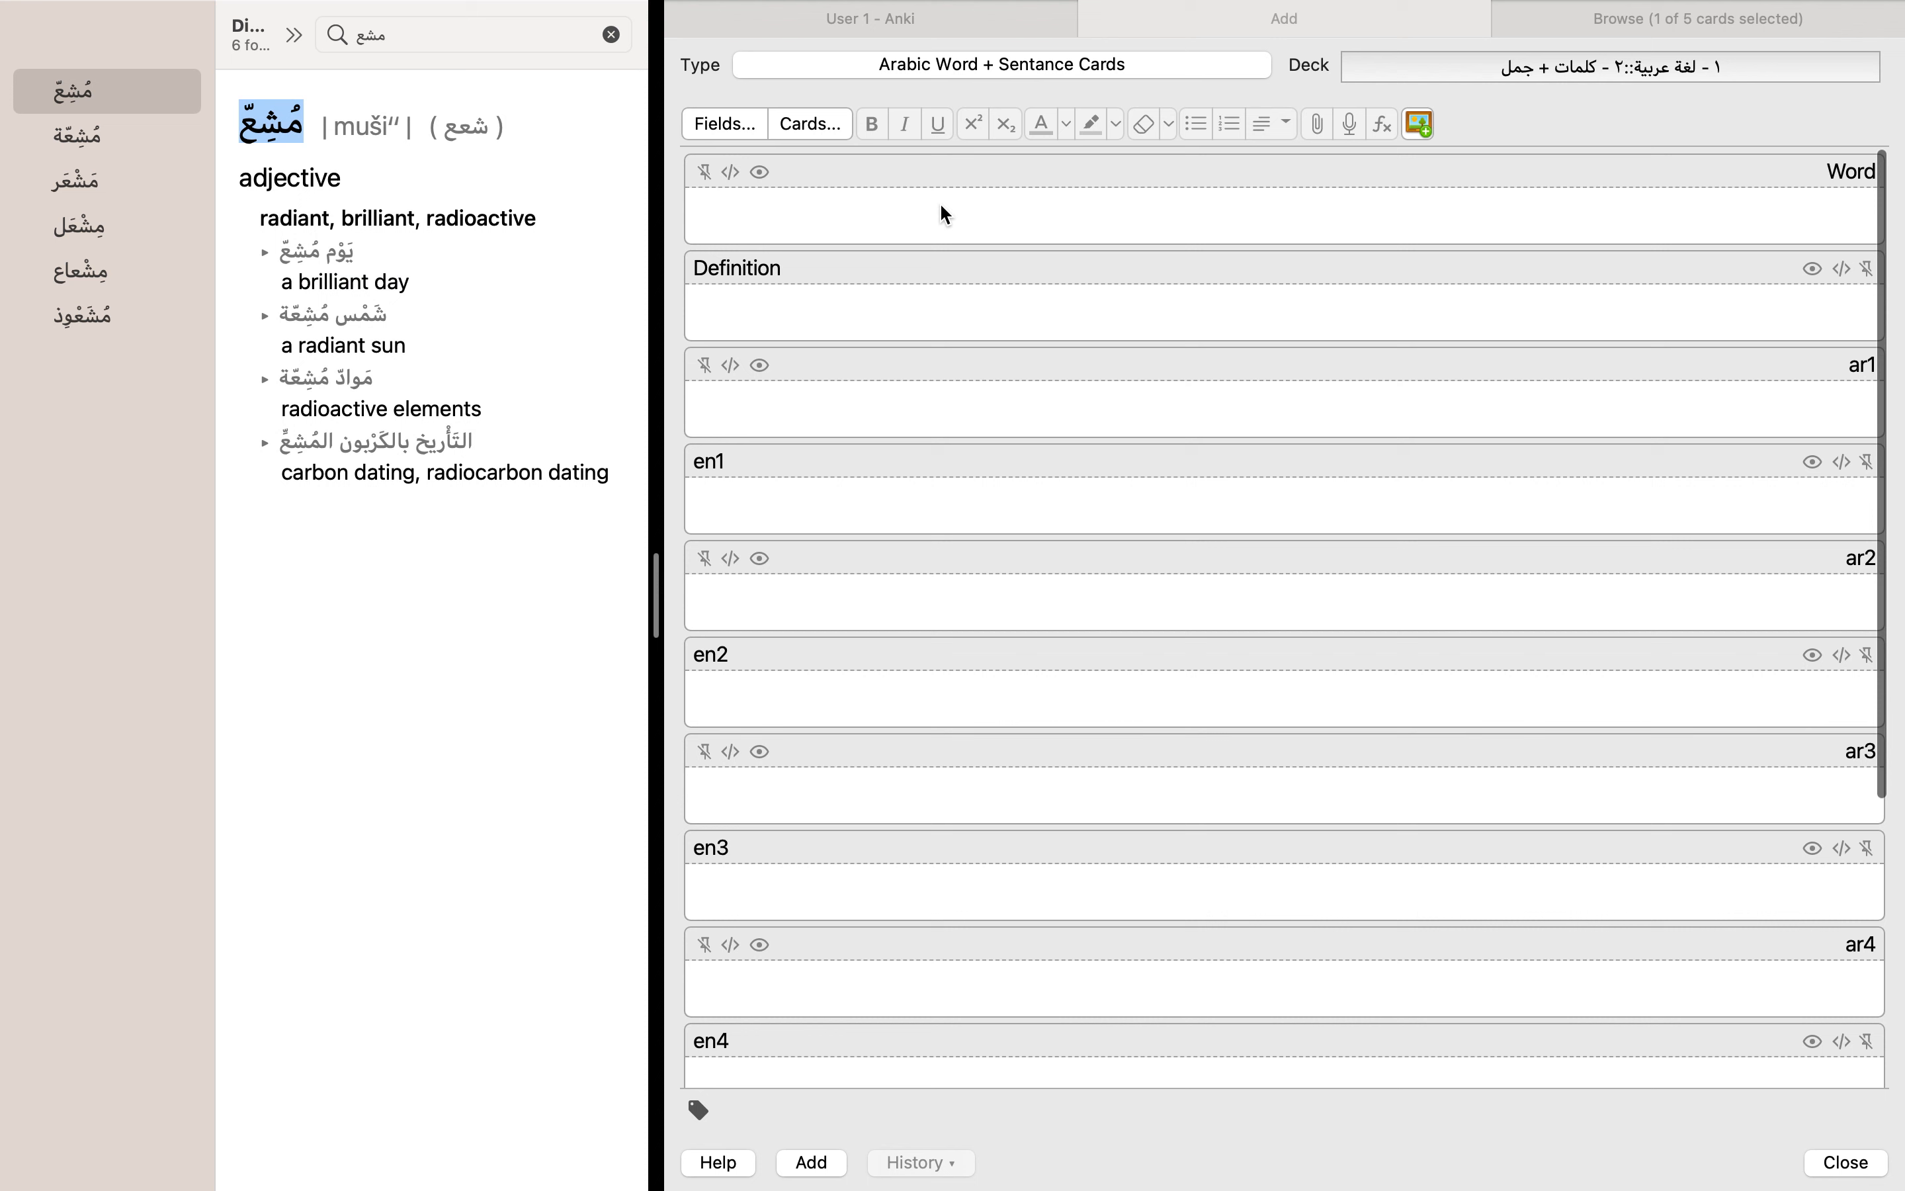
key("super+v")
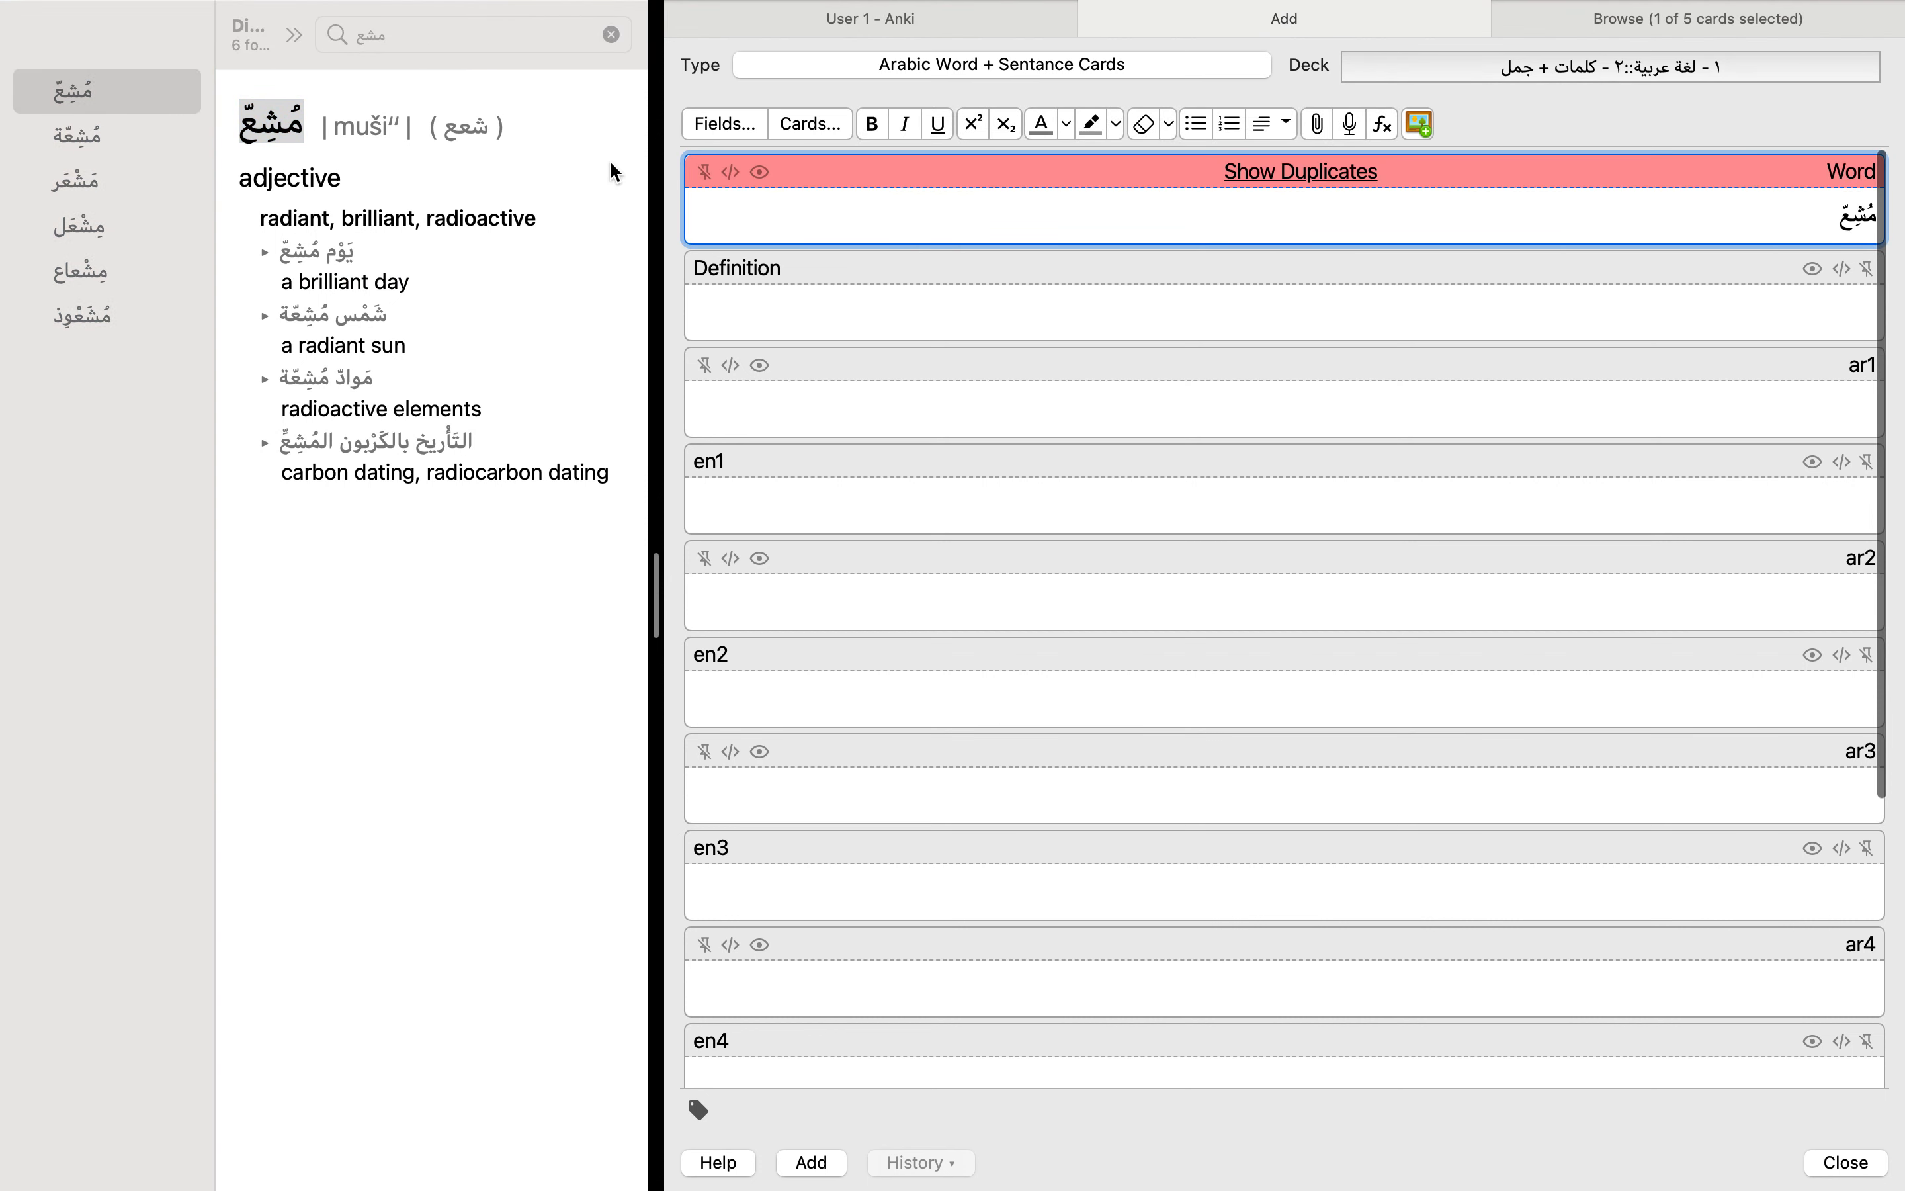
Step: Copy the dictionary meaning "radiant, brilliant, radioactive" into the new note's Definition field
left_click(538, 220)
left_click_drag(538, 219, 260, 218)
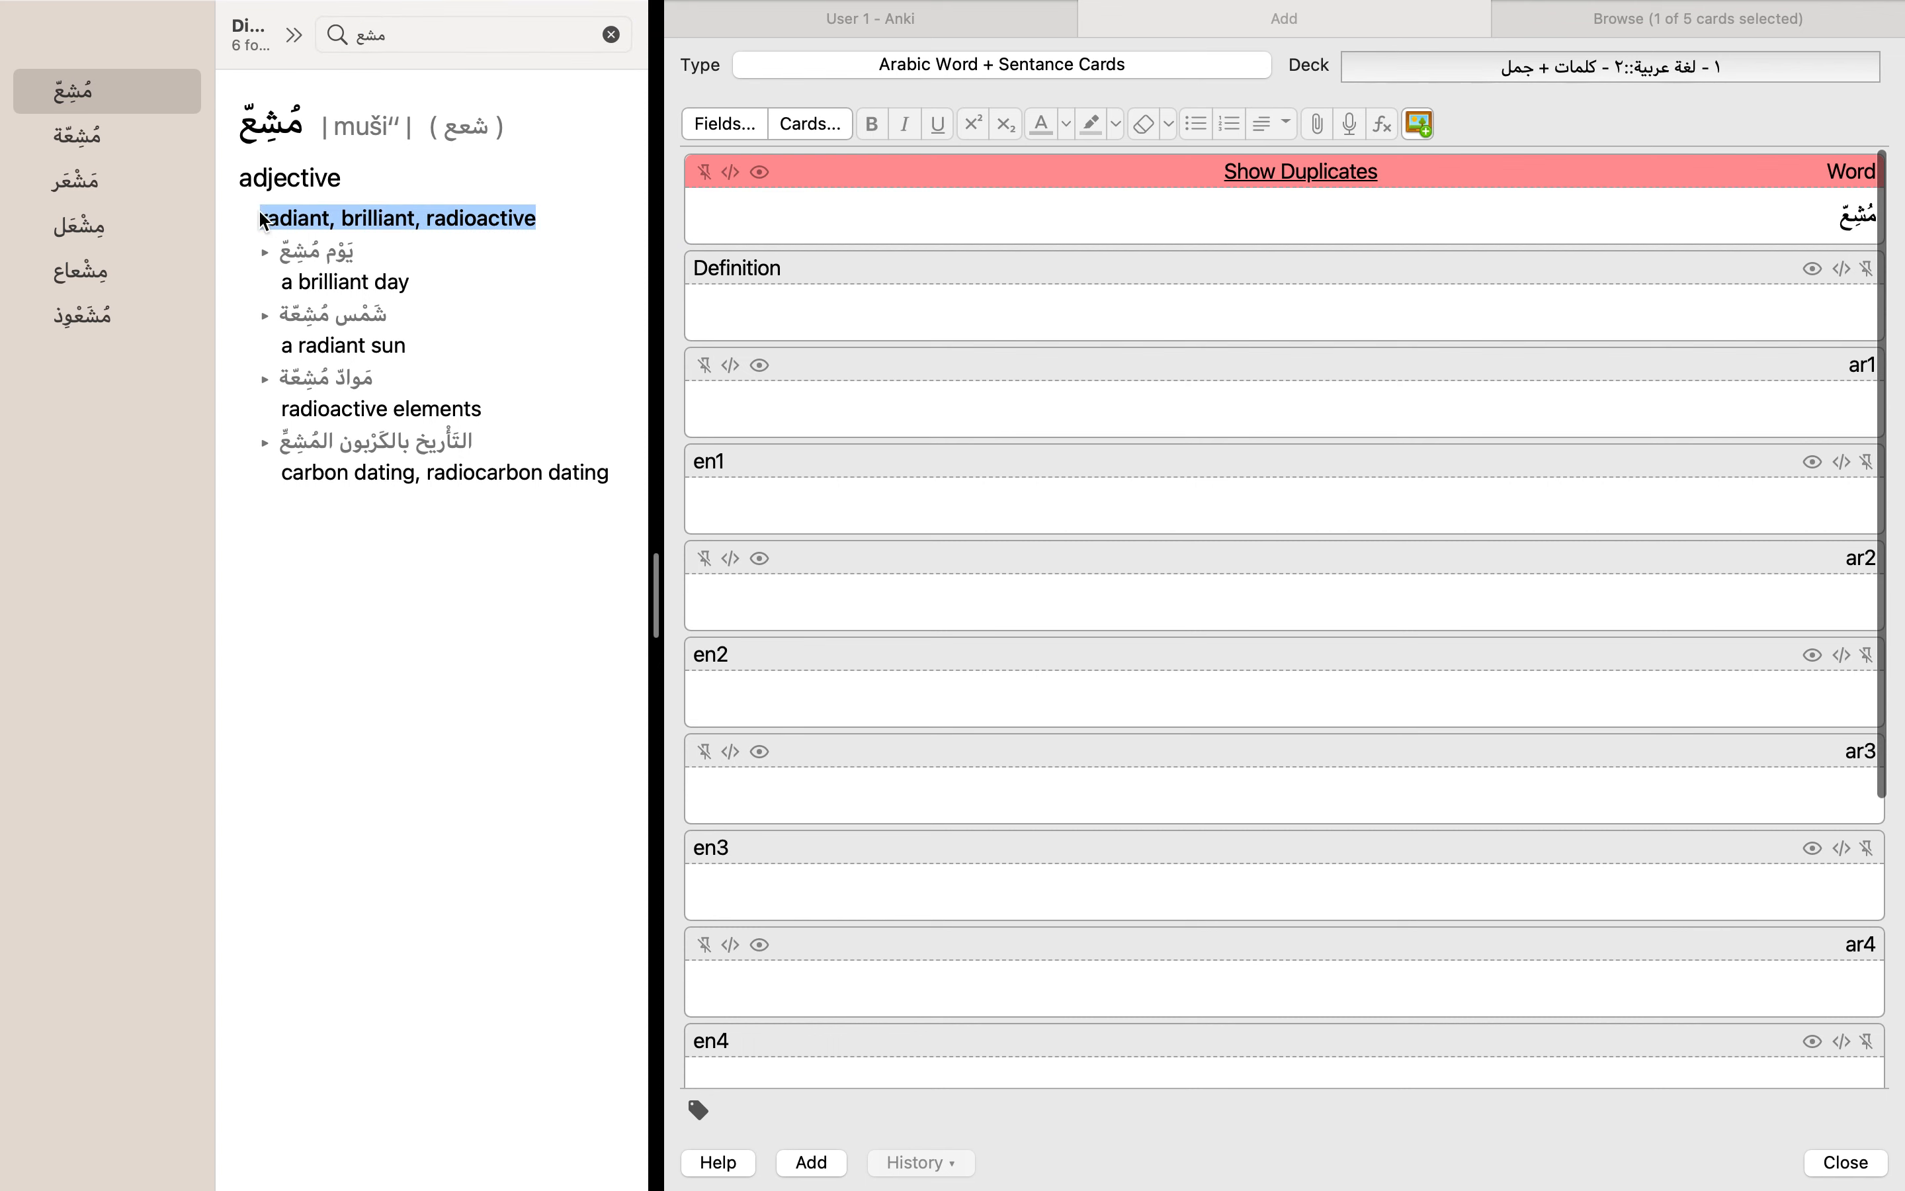
left_click(748, 302)
key("super+v")
Step: Copy the first dictionary example into the new note, with يَوْم مُشِعّ in ar1 and "a brilliant day" in en1
left_click(464, 268)
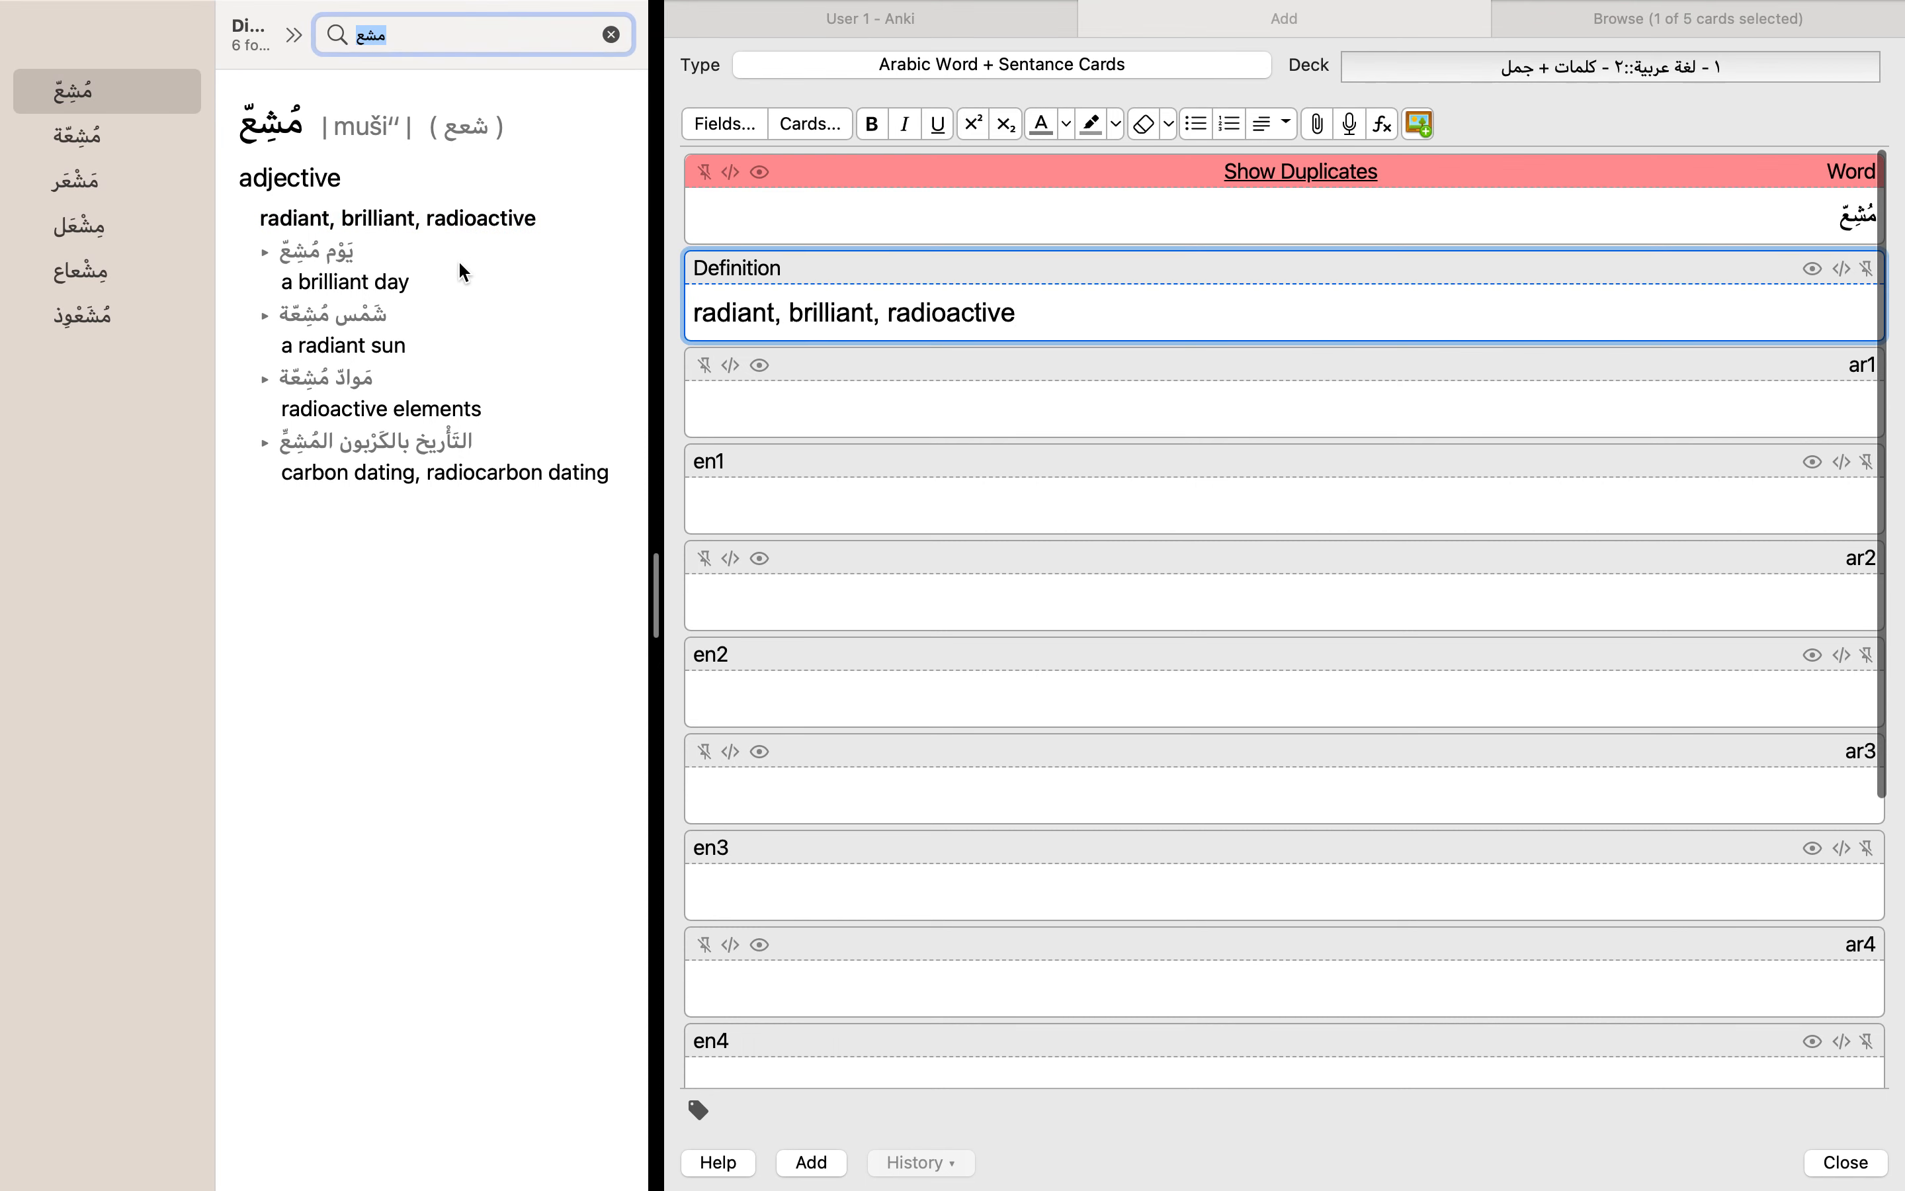
triple_click(376, 285)
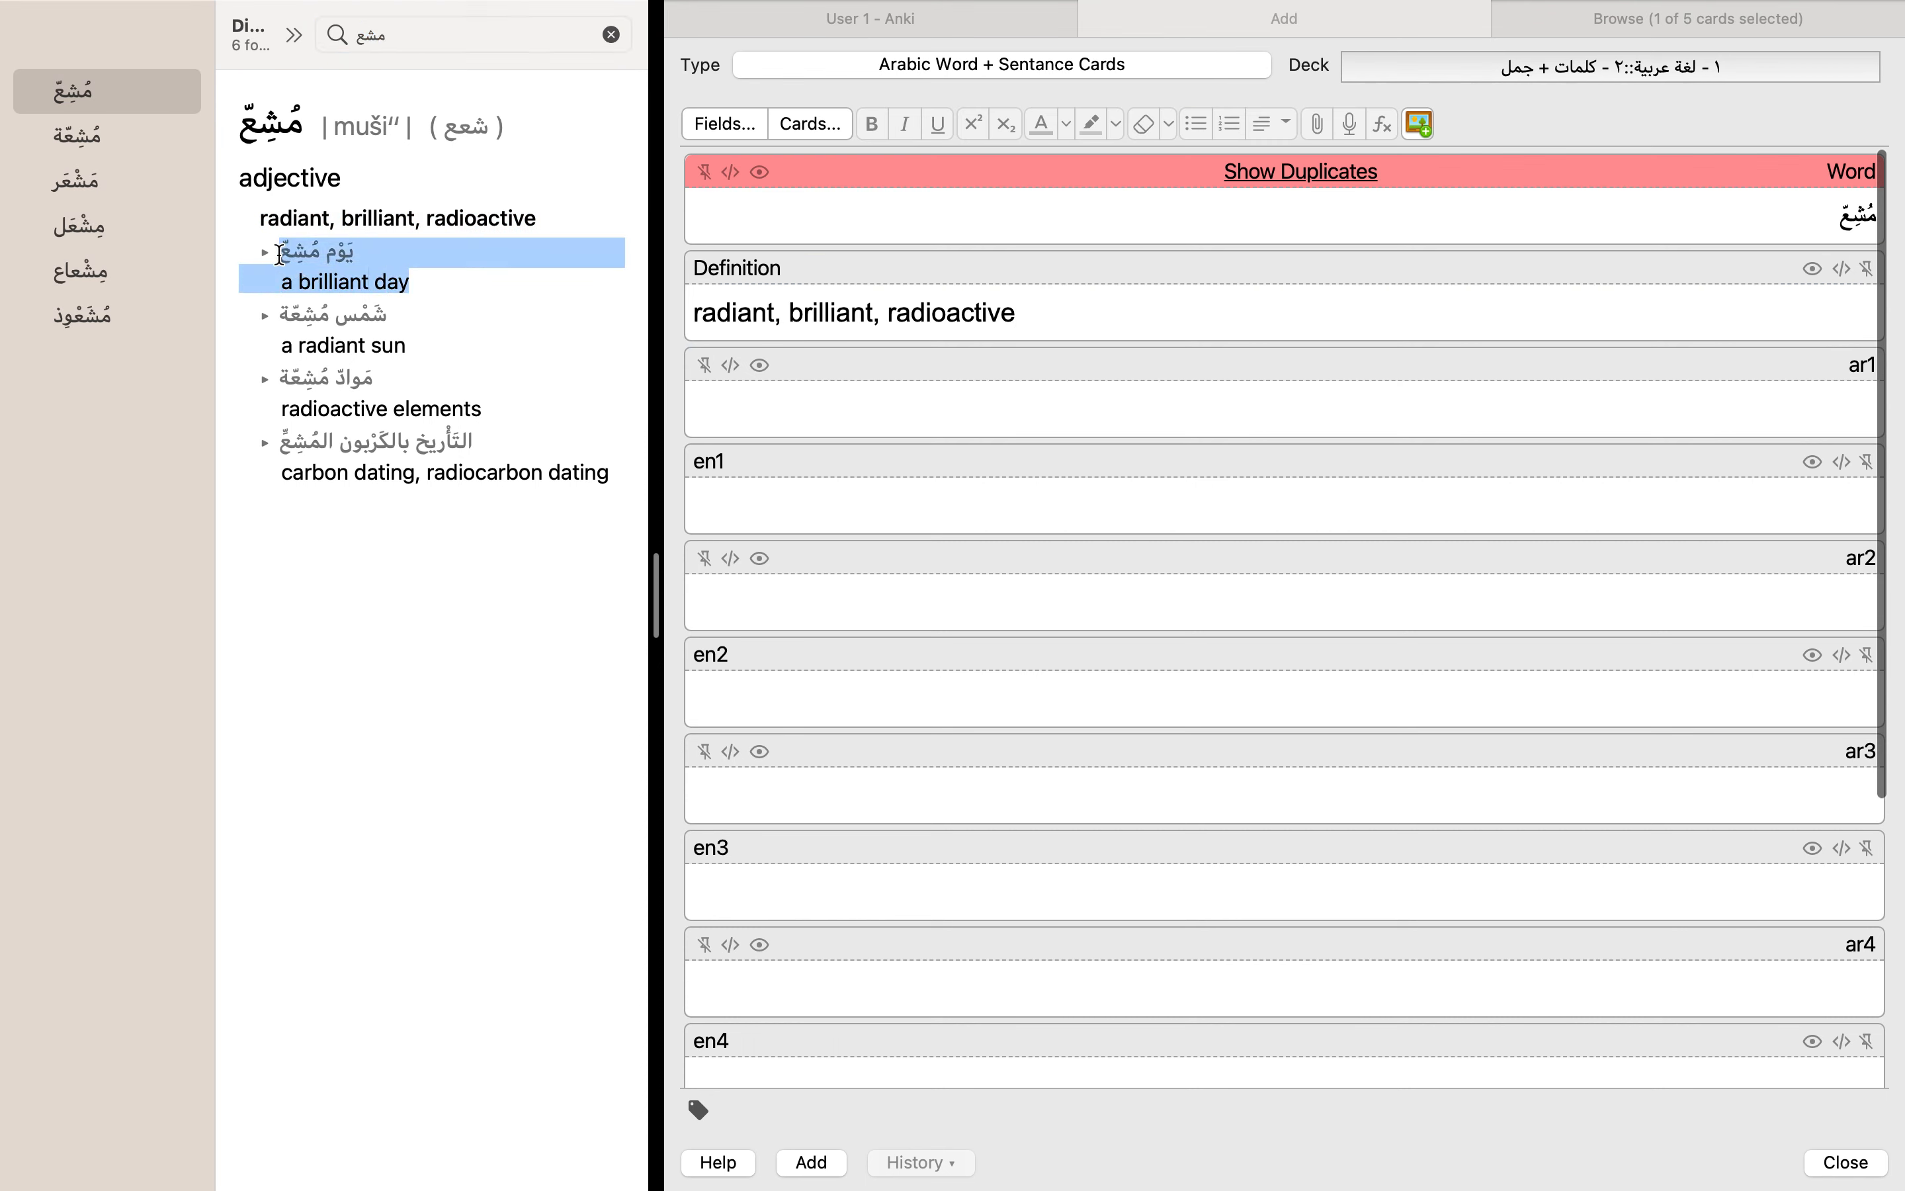
left_click(1409, 433)
key("super+v")
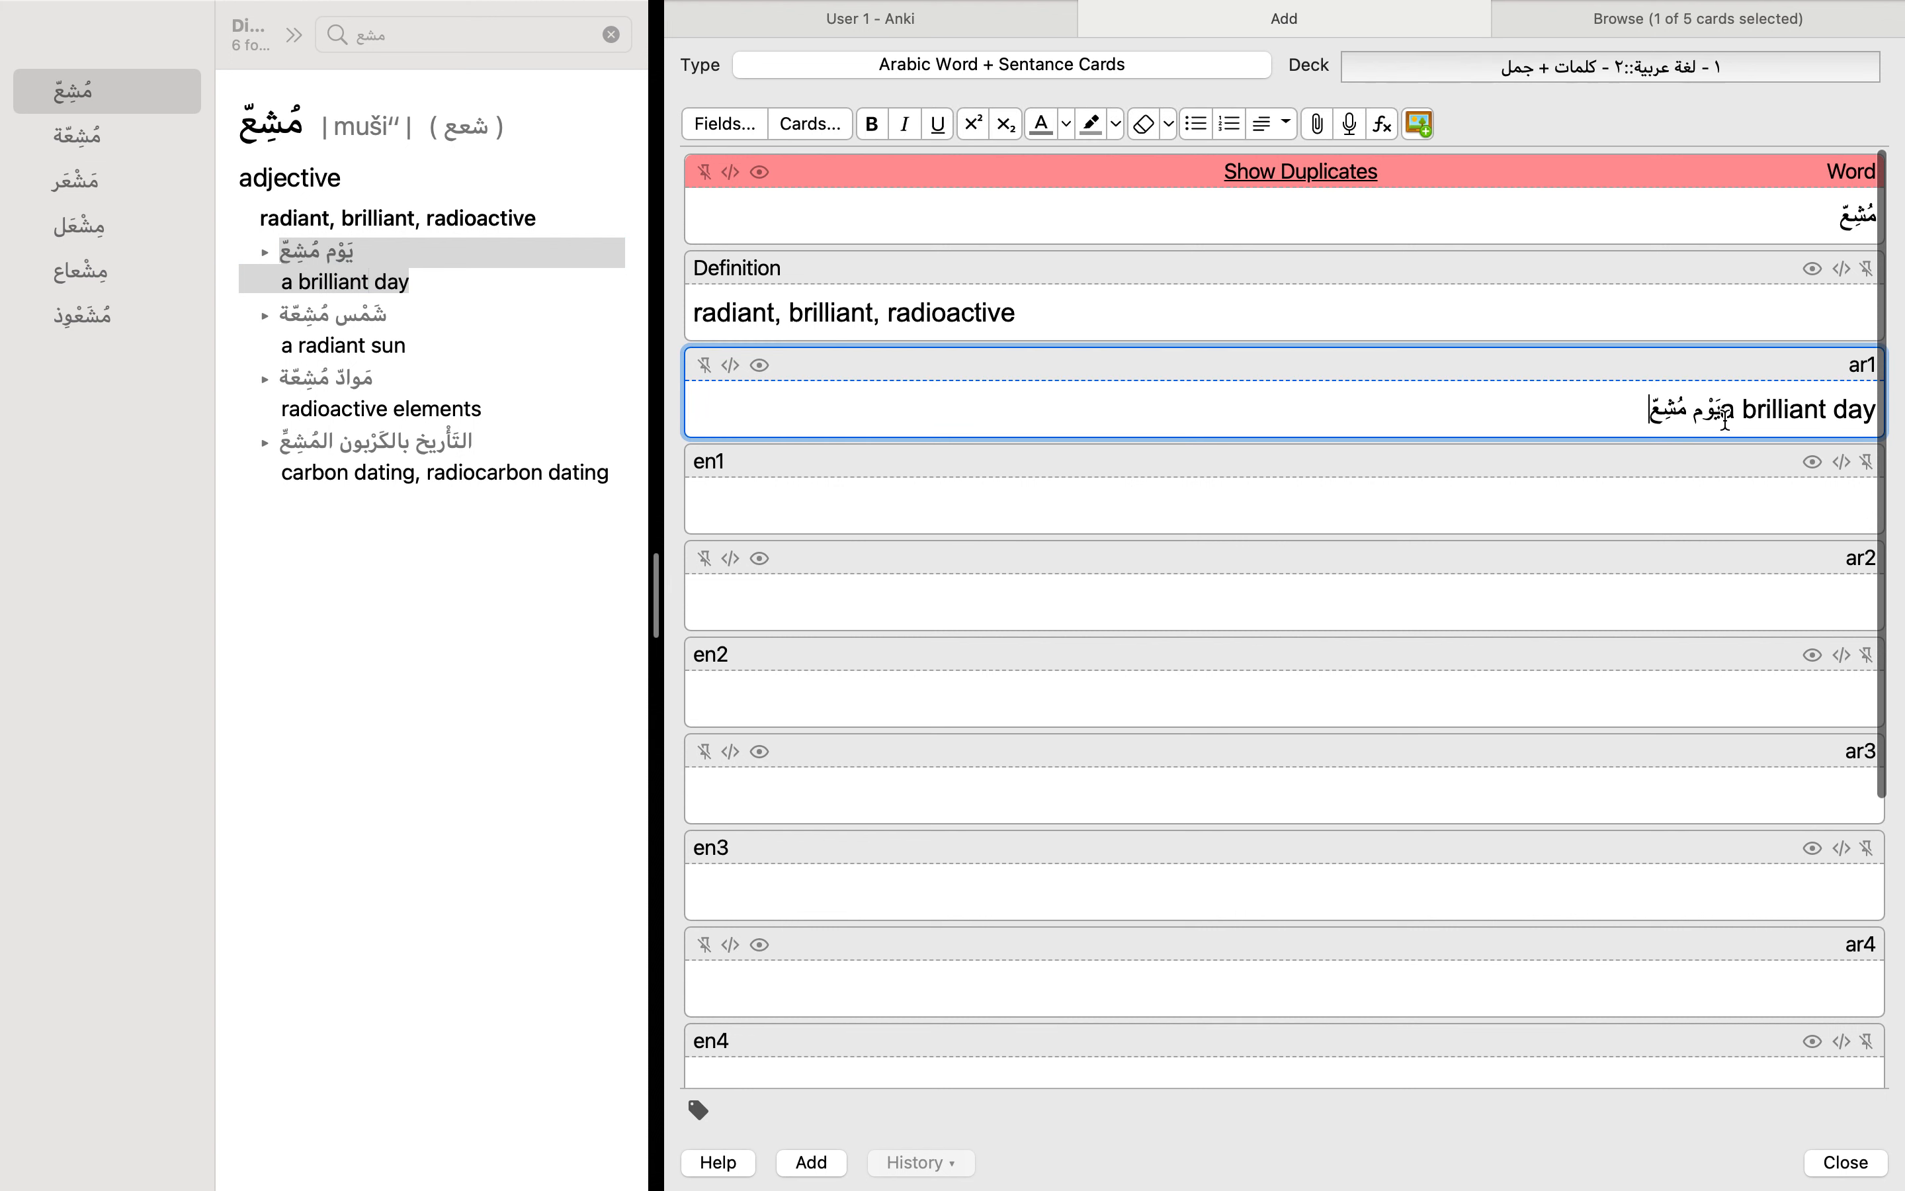
left_click_drag(1642, 411, 1798, 411)
key("BackSpace")
left_click(1762, 516)
key("super+v")
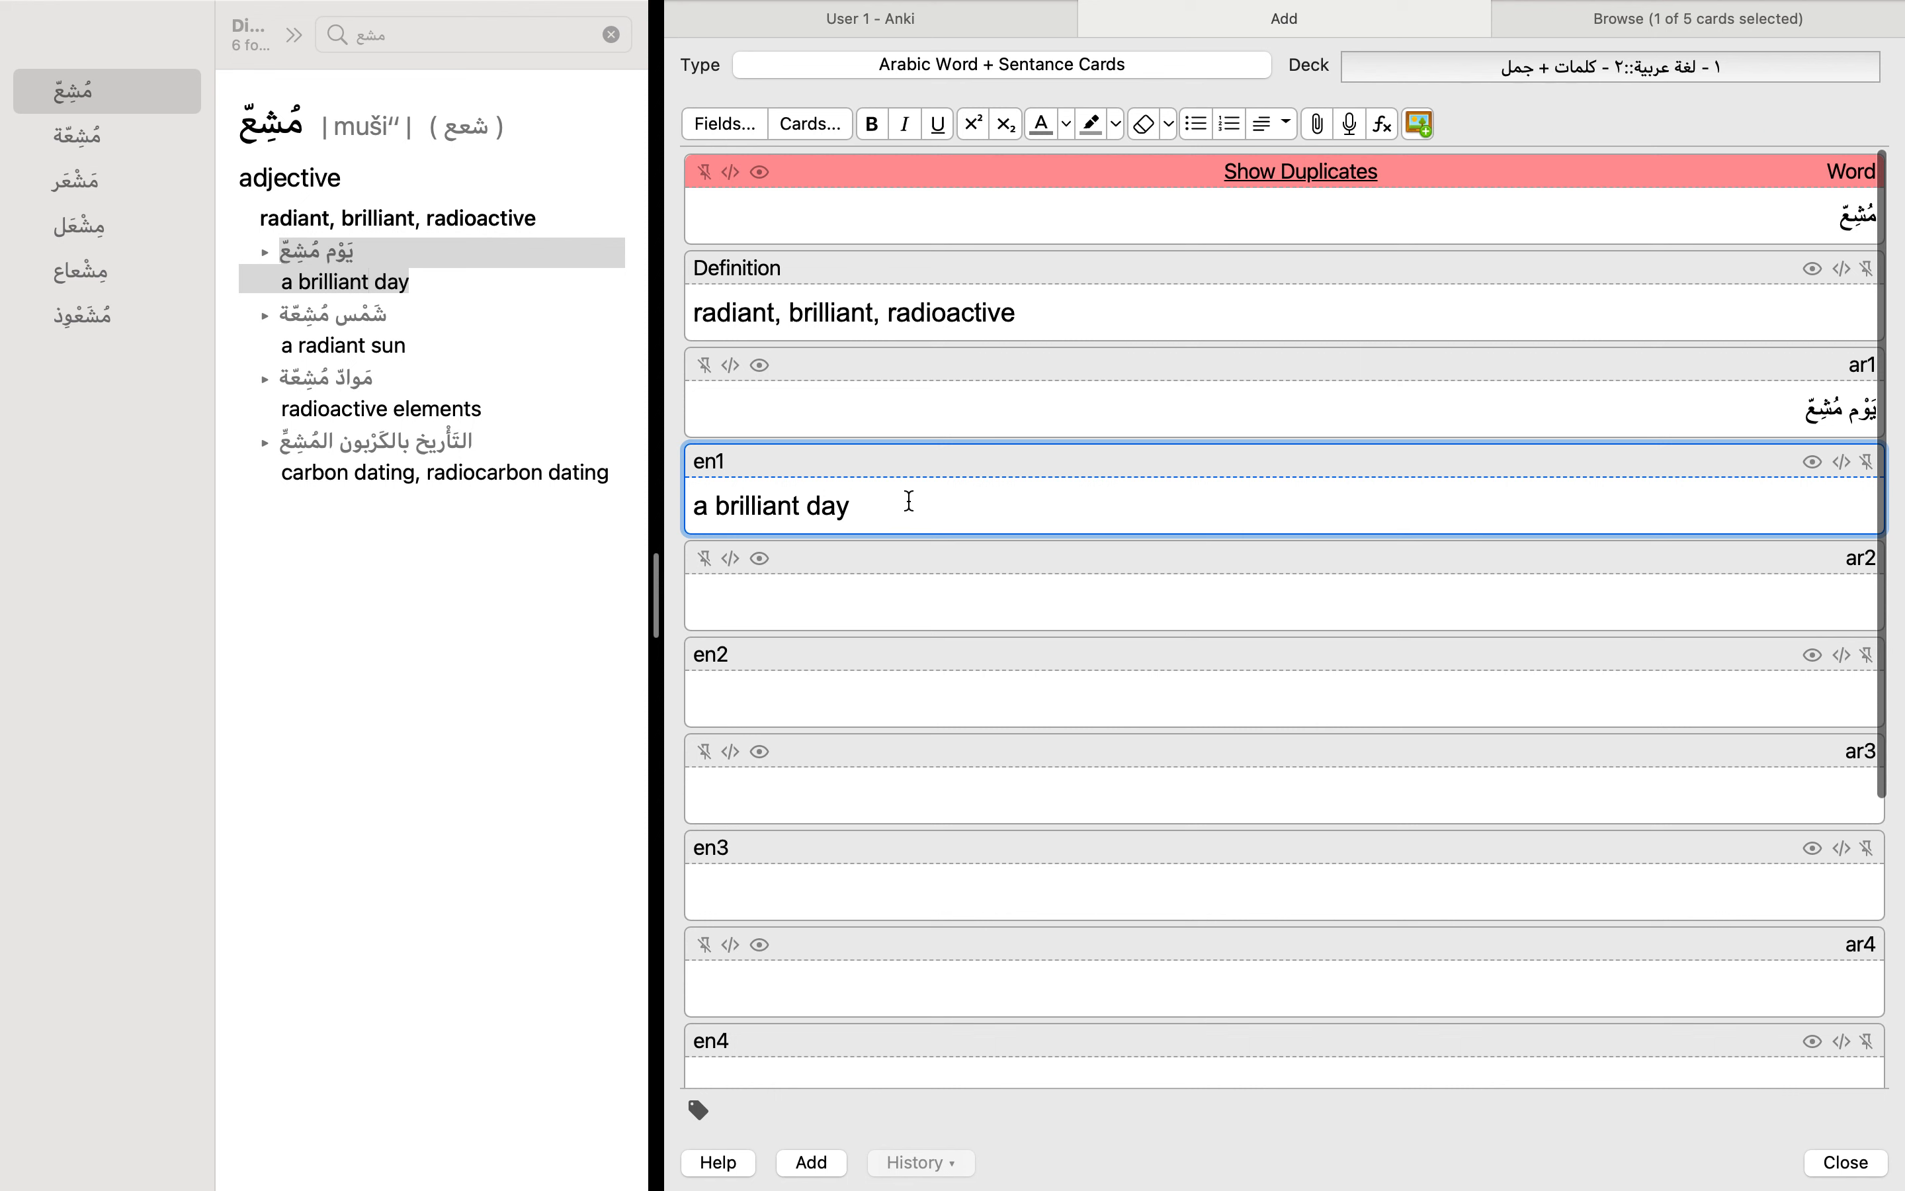
Step: Clear the en1, ar1, Definition and Word fields of the new note
key("super+a")
key("BackSpace")
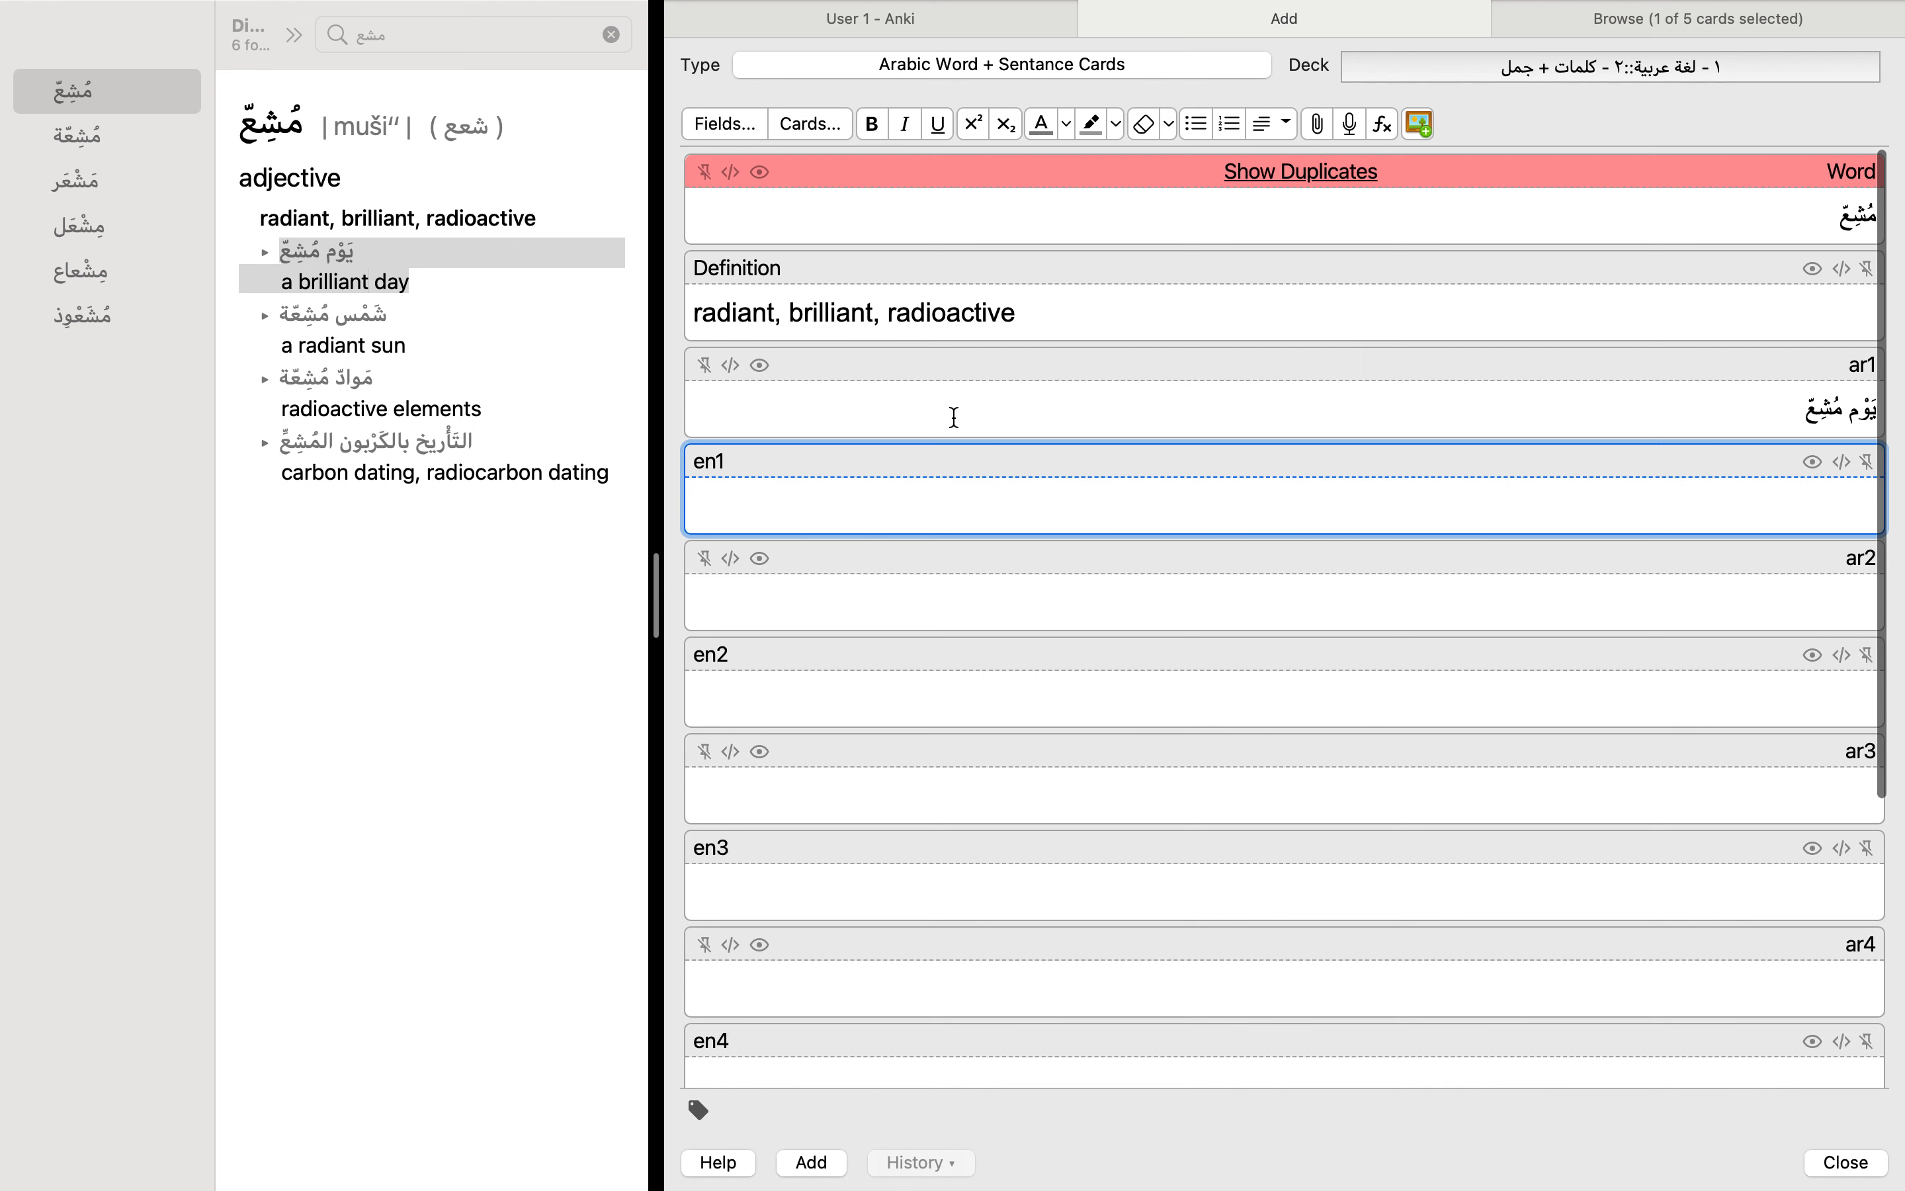
left_click(955, 414)
key("super+a")
key("BackSpace")
left_click(1001, 318)
key("super+a")
key("BackSpace")
left_click(1173, 221)
key("super+a")
key("BackSpace")
Step: Preview the fronts and backs of the definition and sentence cards generated from the existing مُشِعّ note
left_click(1627, 36)
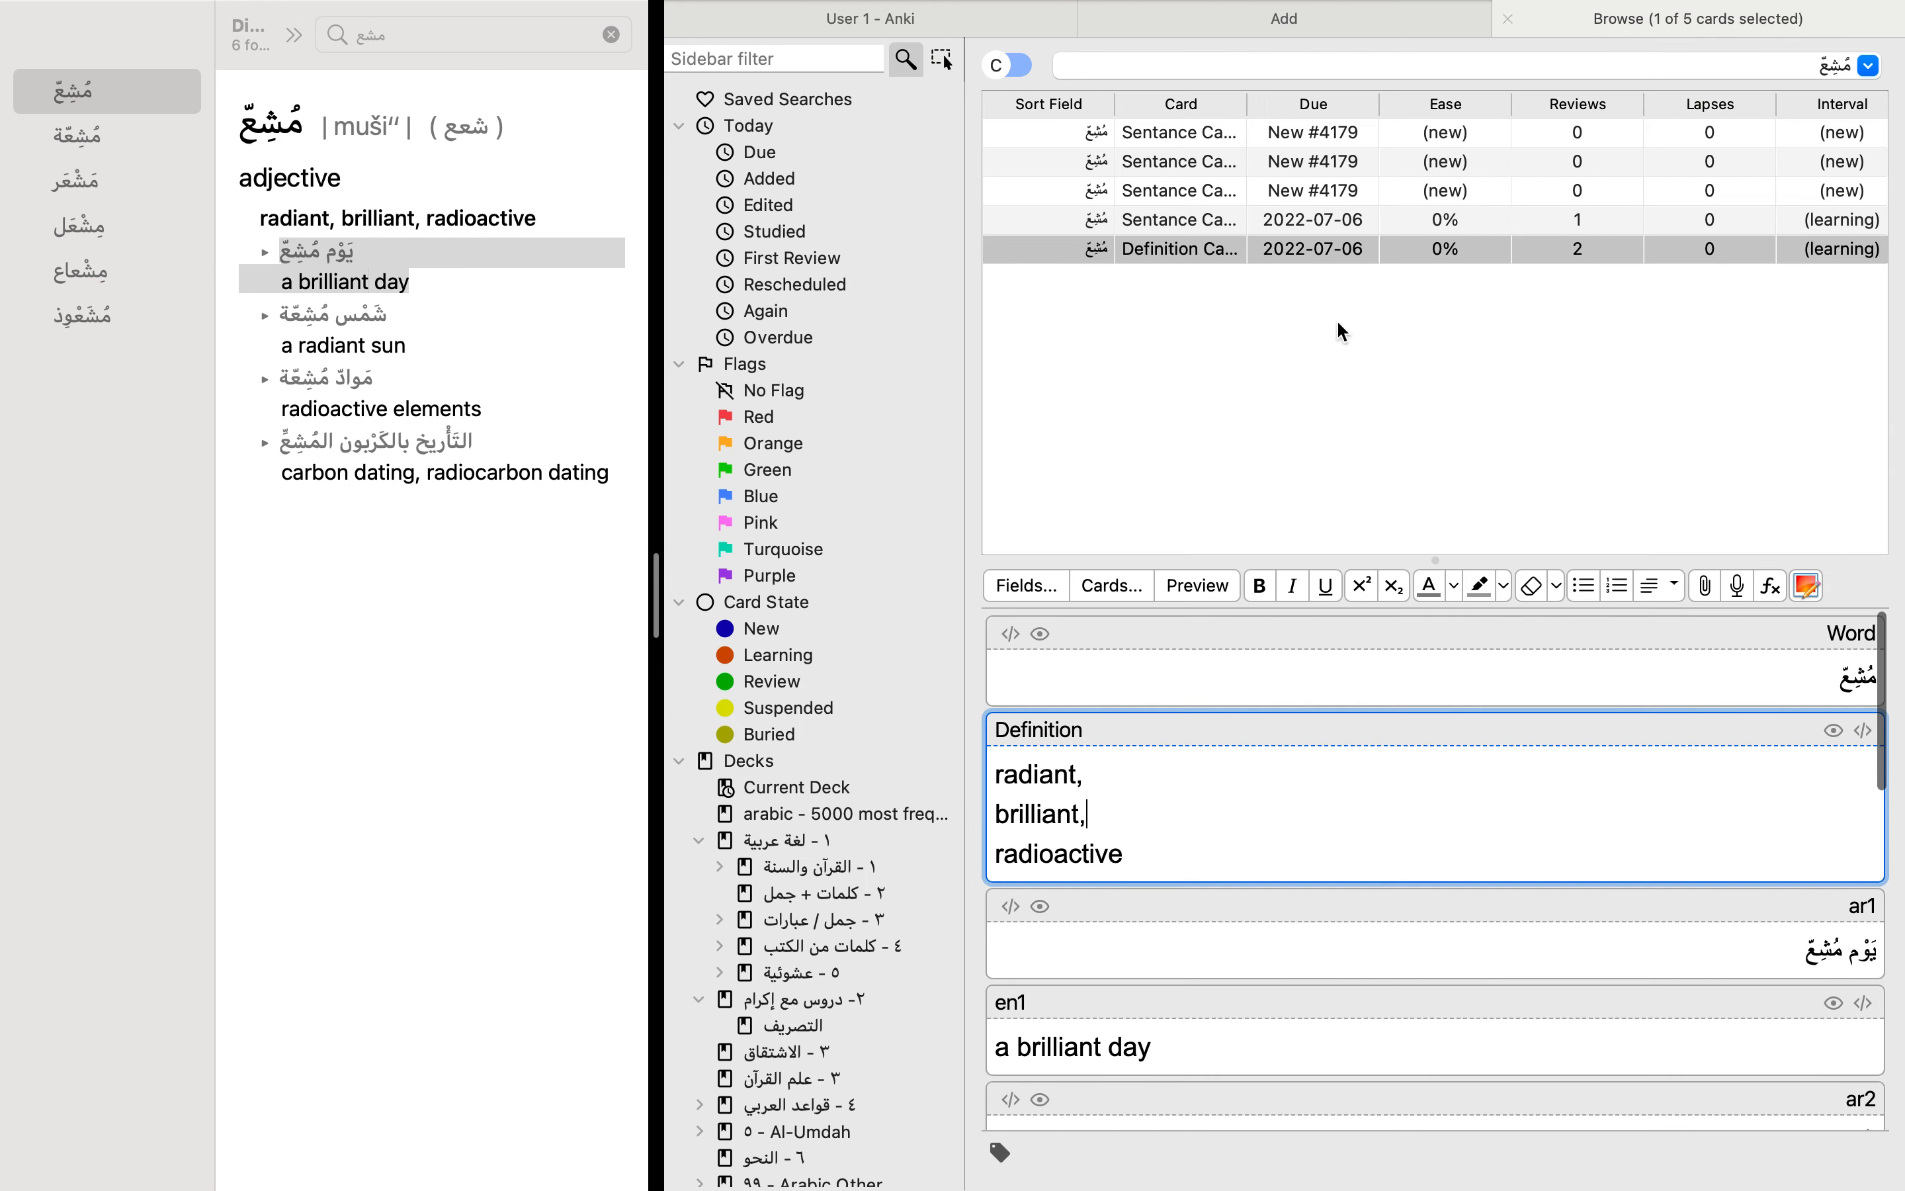
left_click(1198, 586)
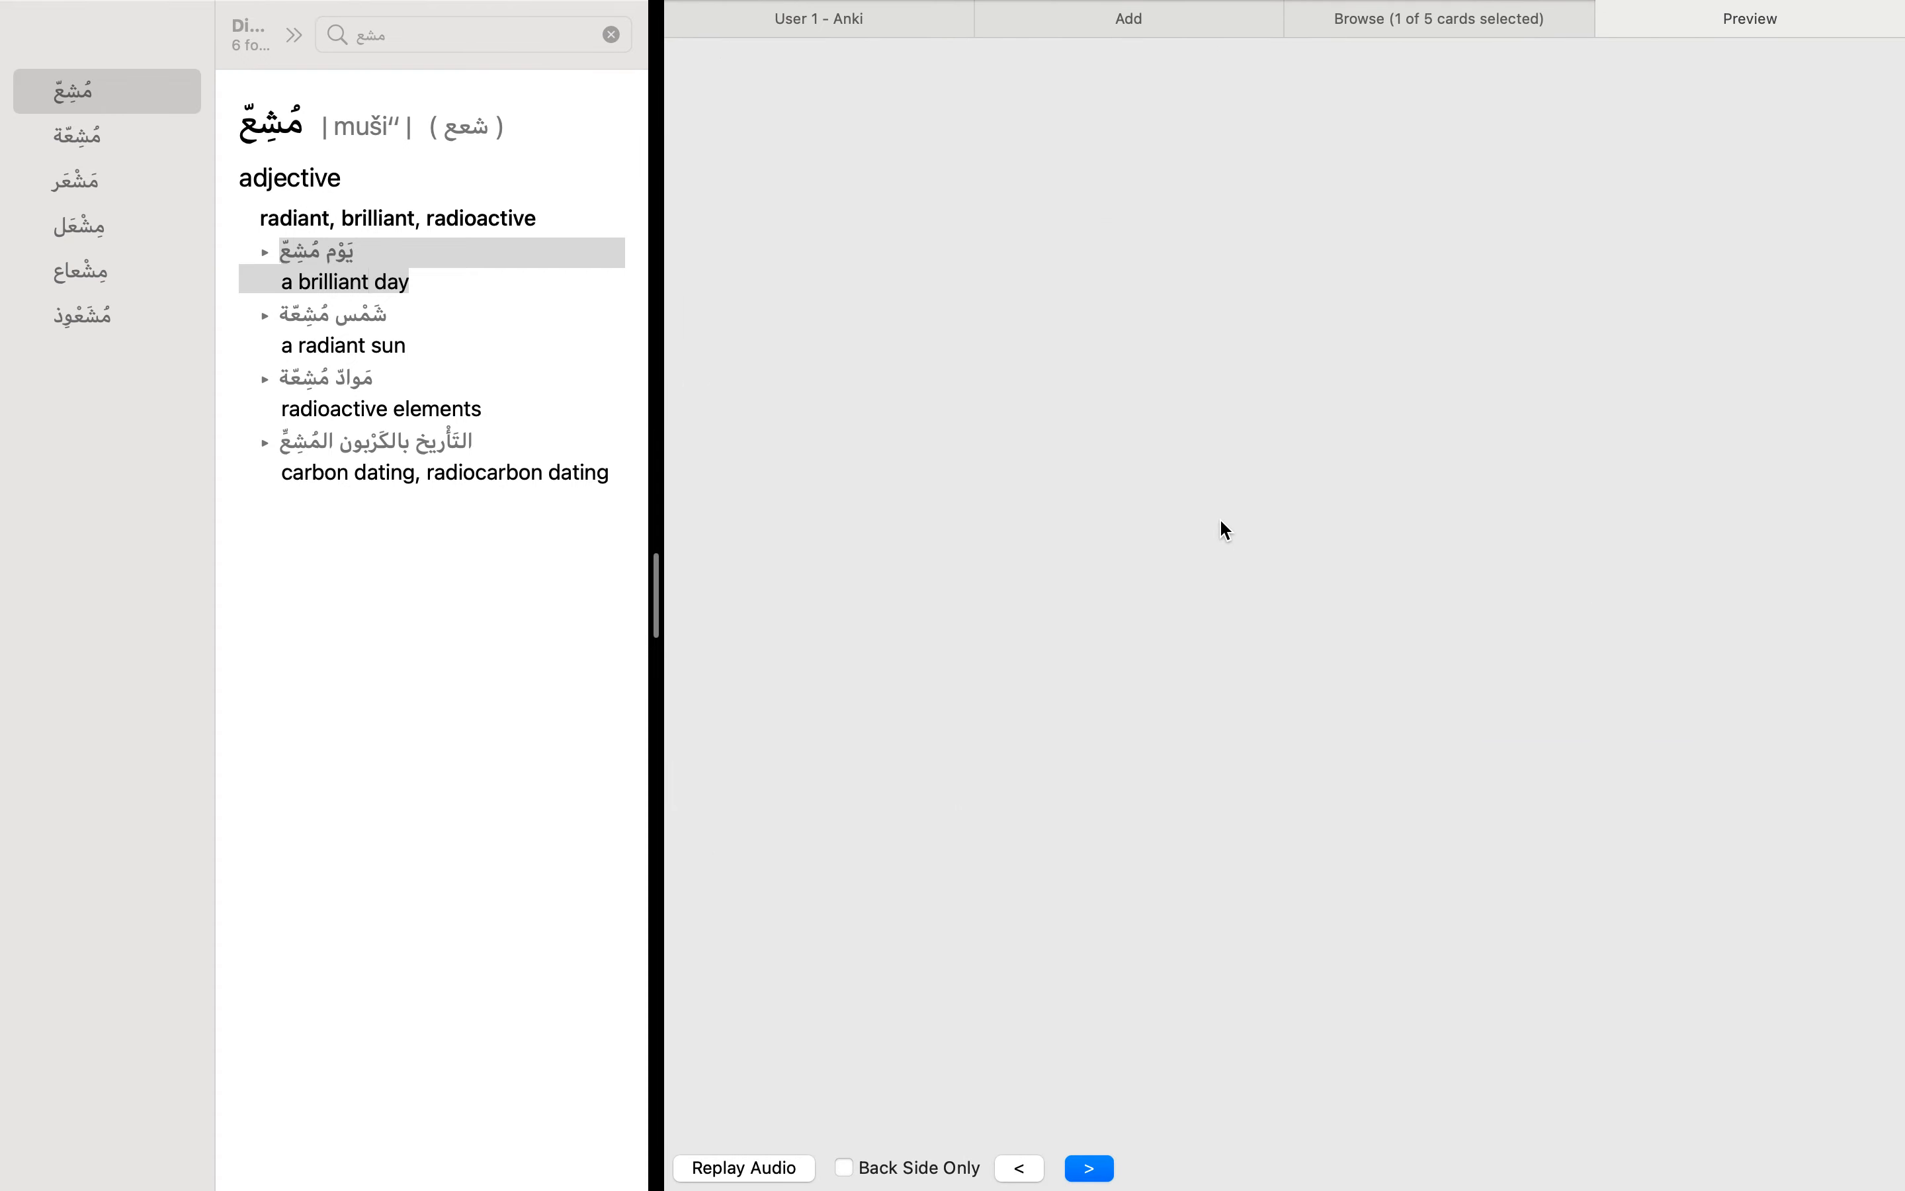
key("Right")
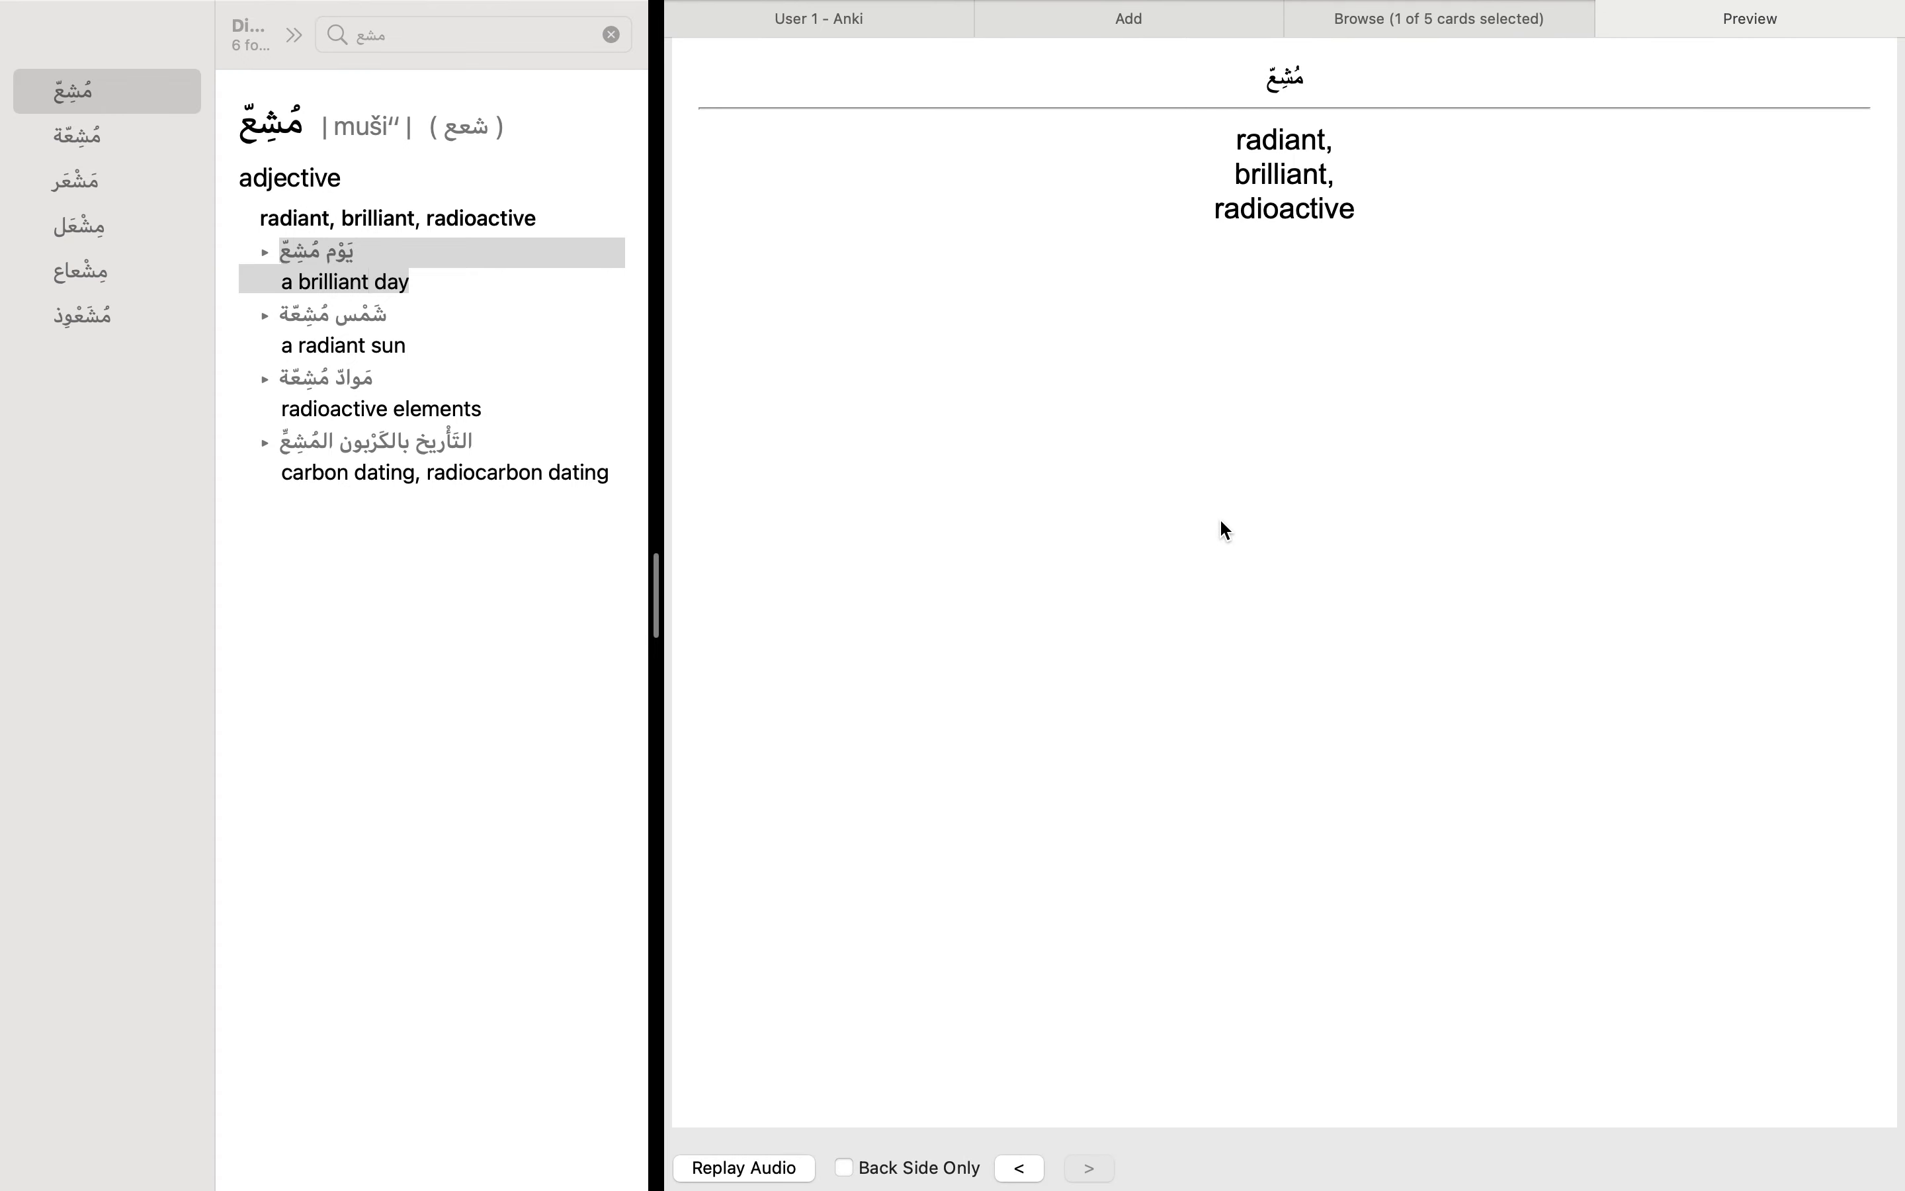
key("Left")
key("Right")
key("Left")
key("Left")
key("Left")
key("Left")
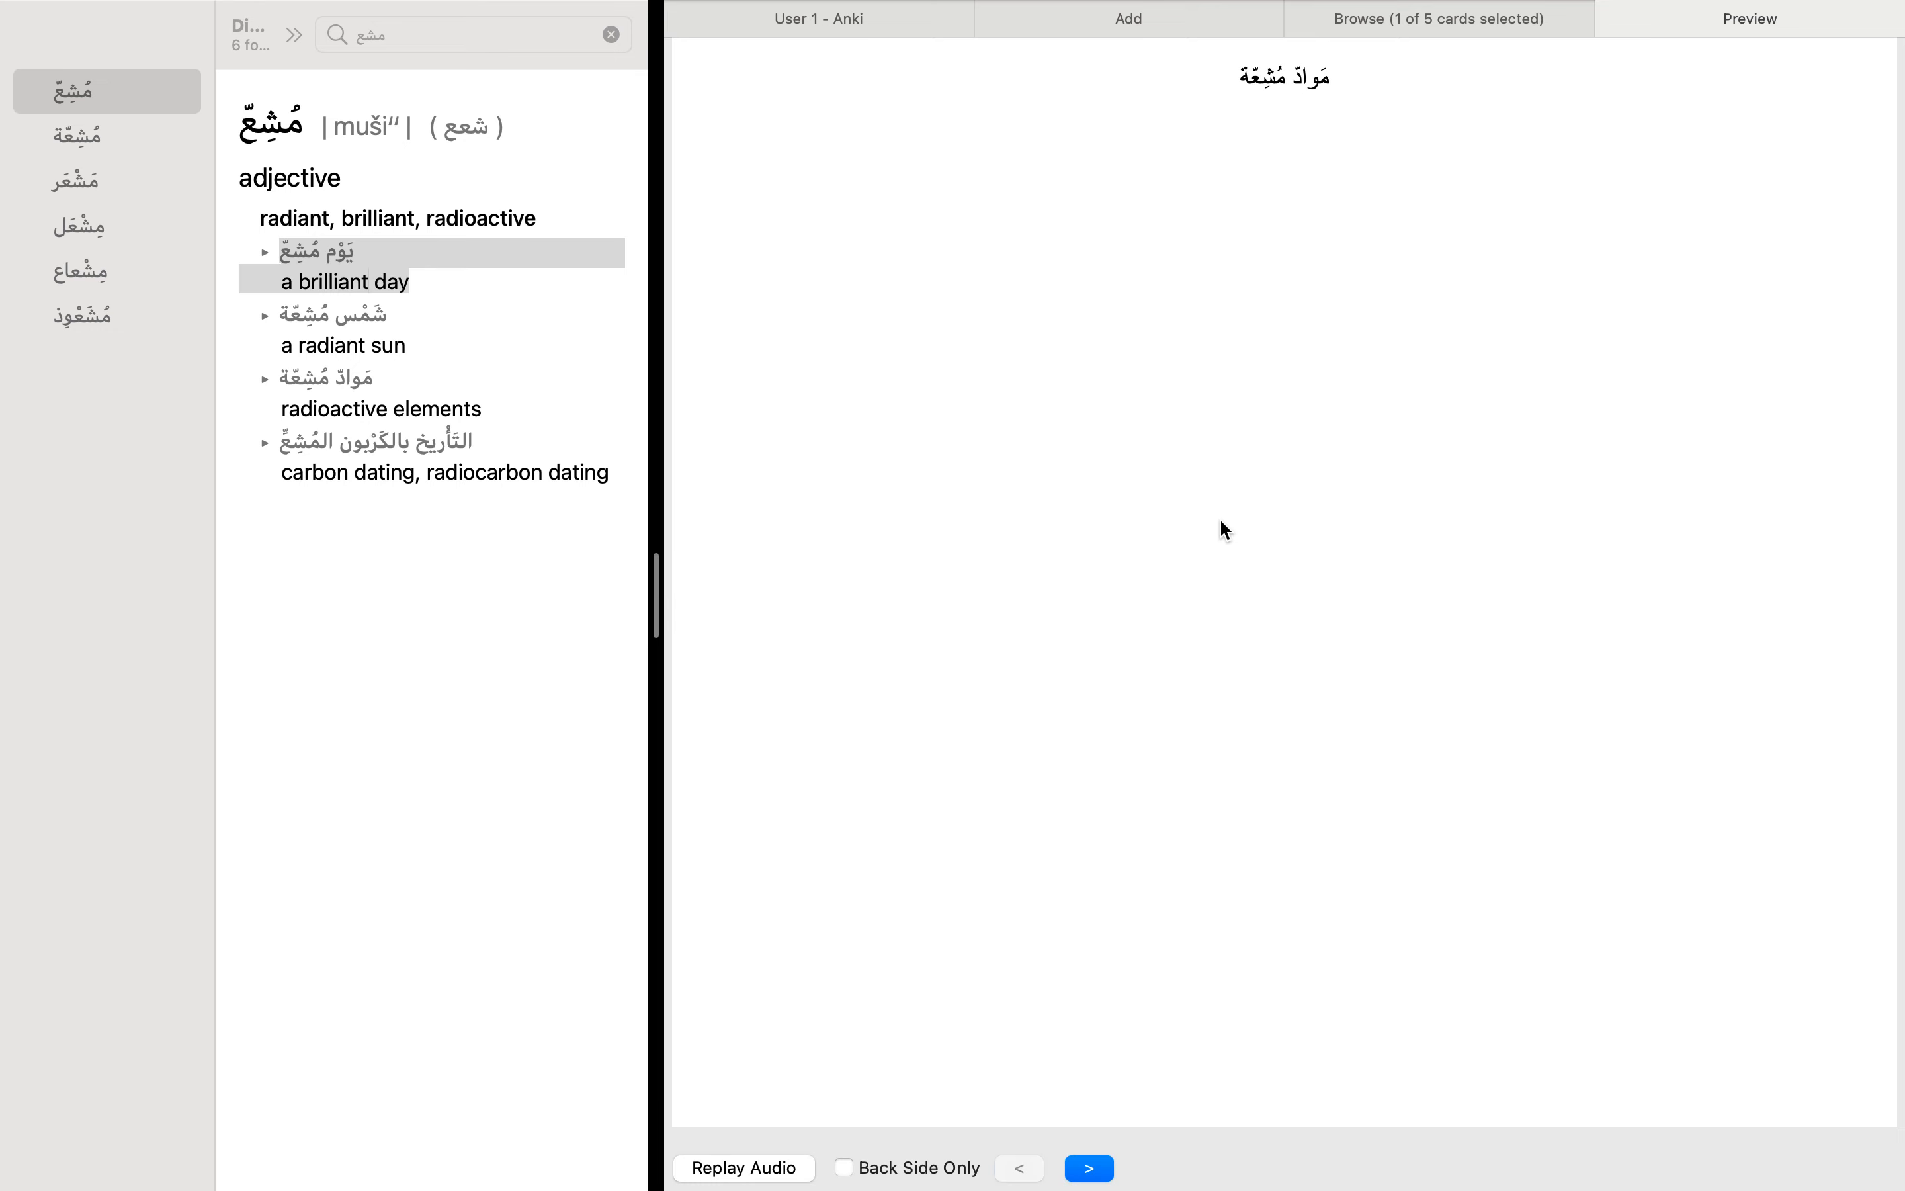
key("Right")
key("Right")
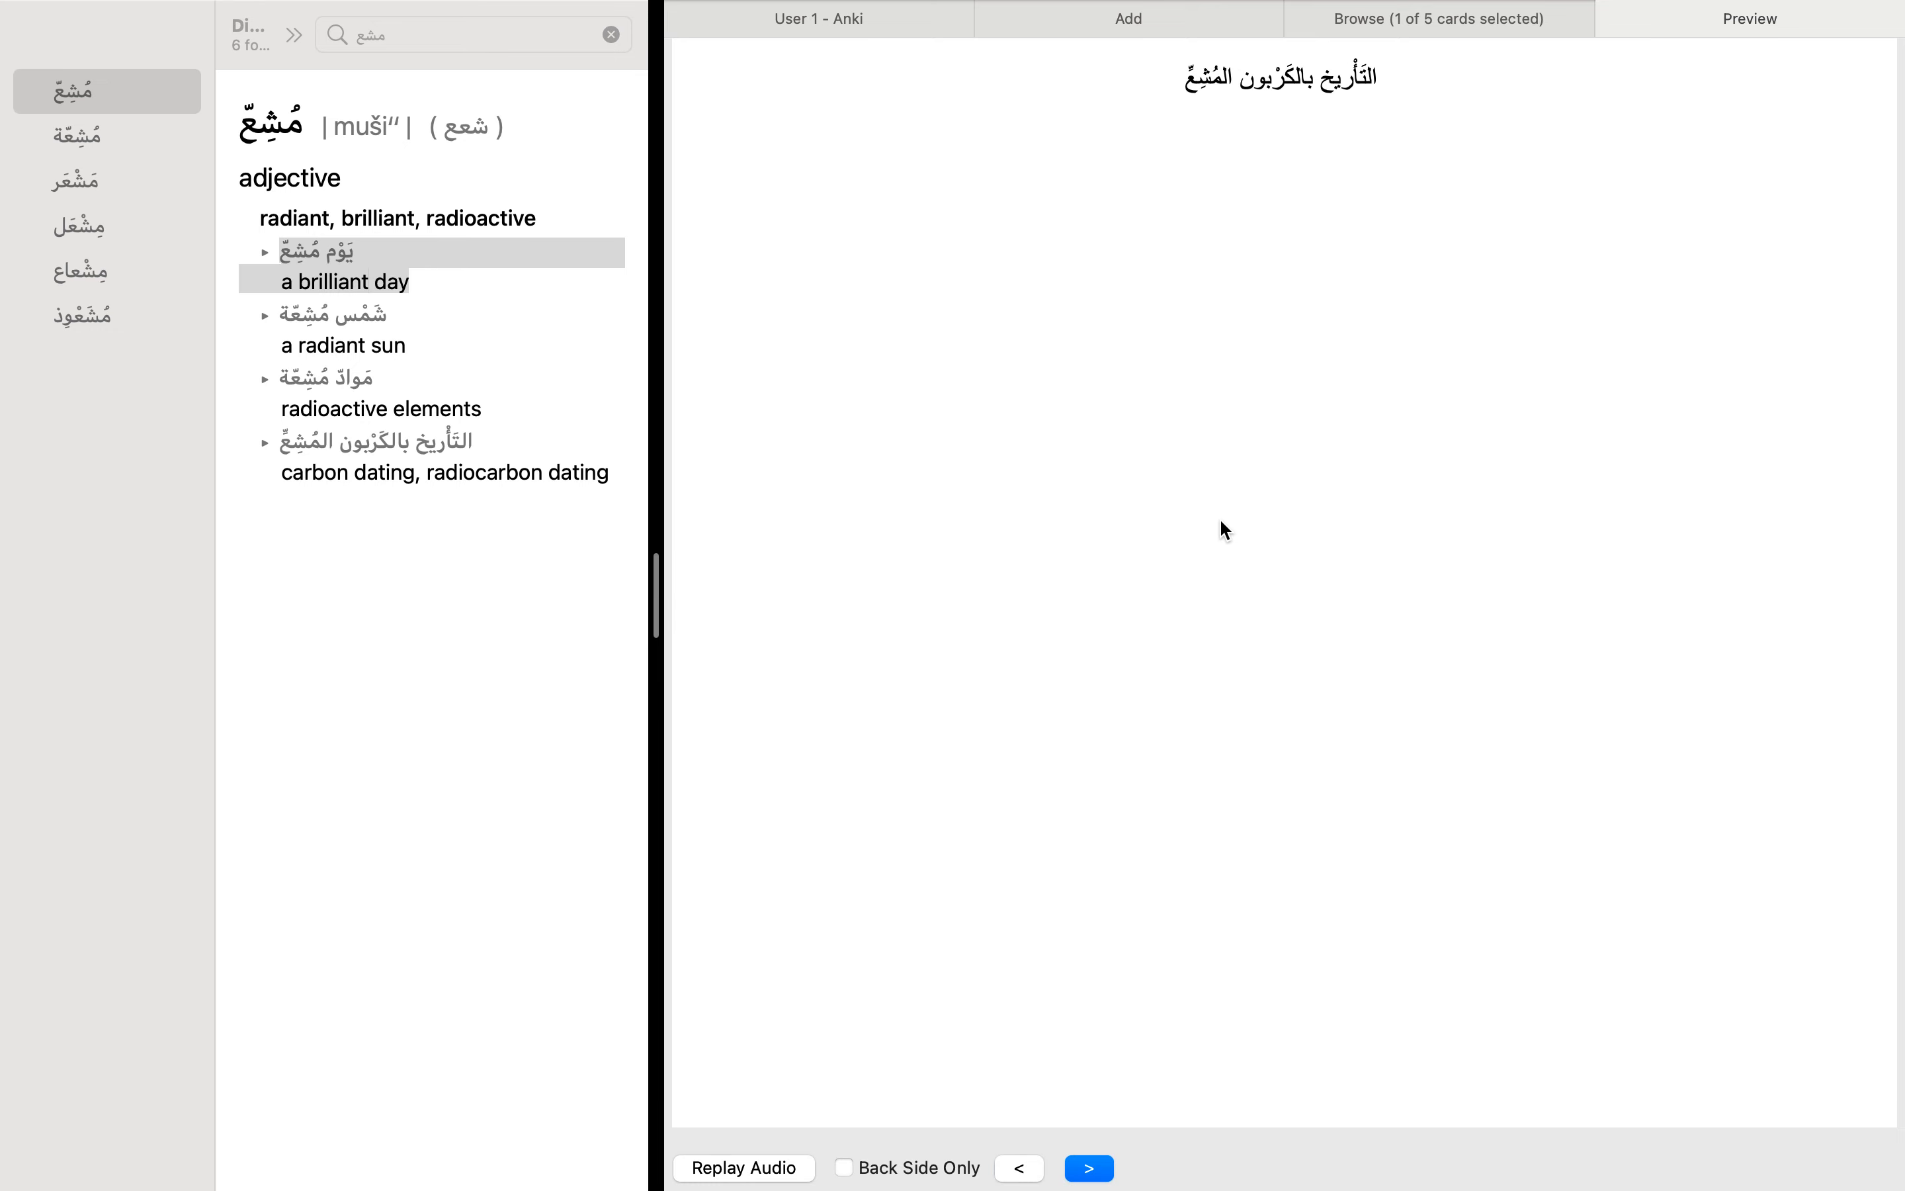
key("Right")
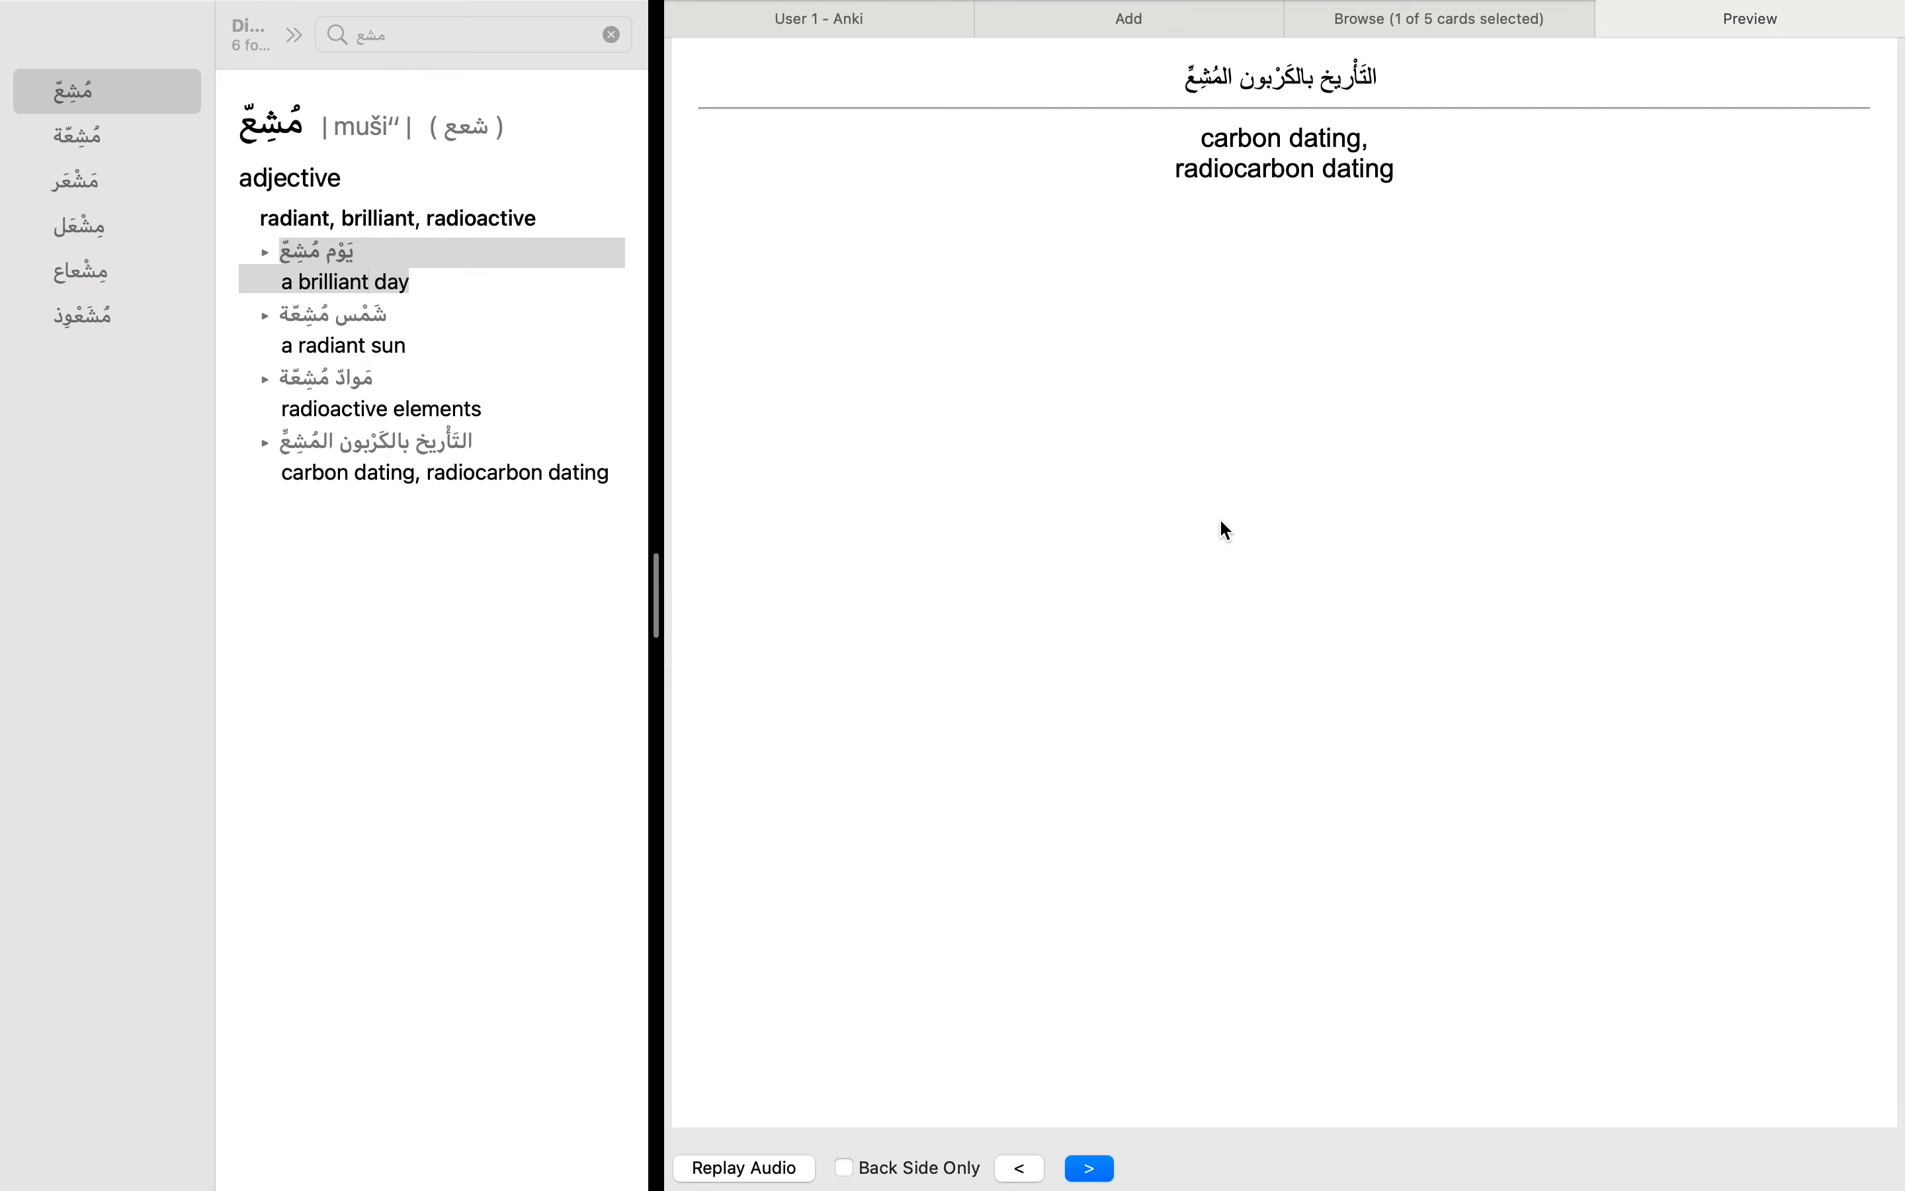
key("Right")
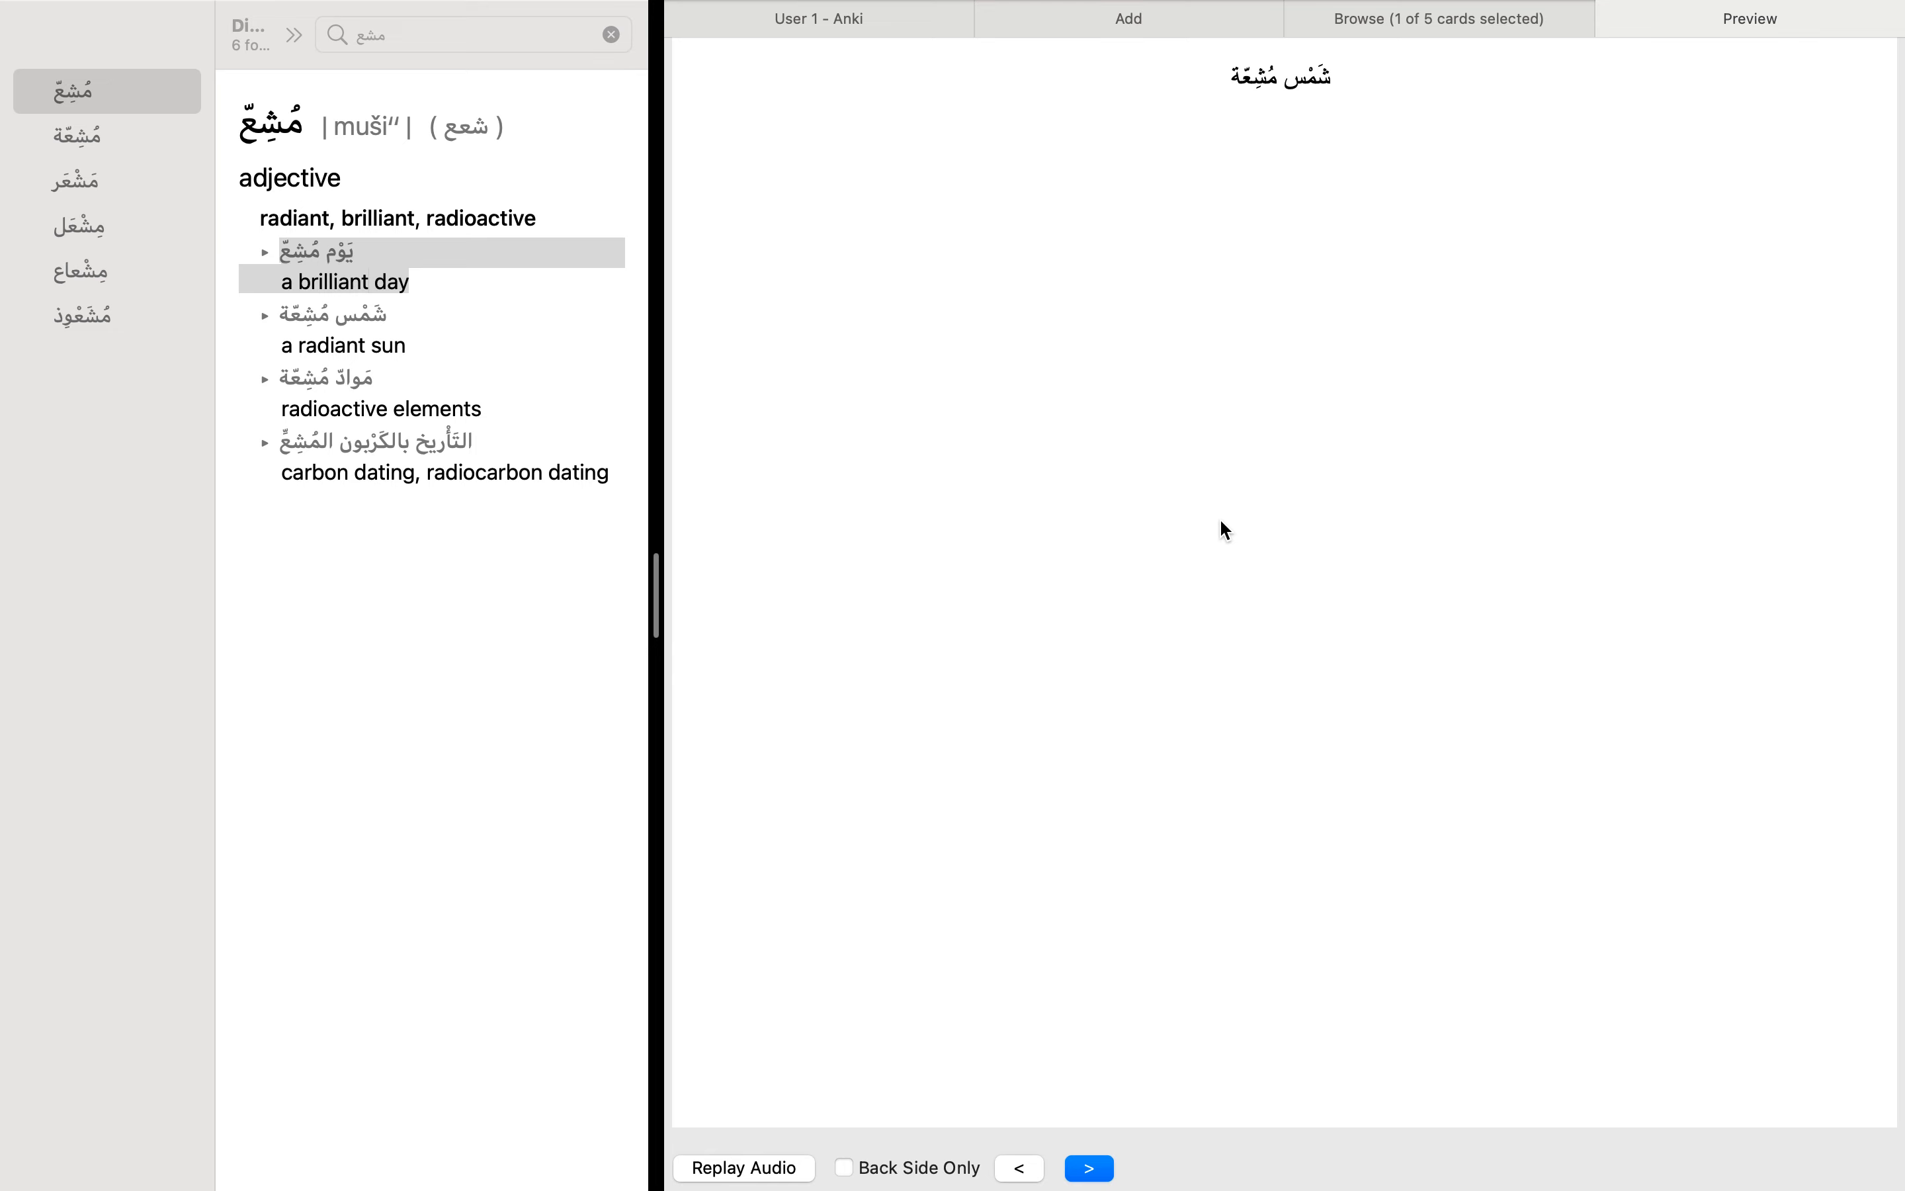
key("Right")
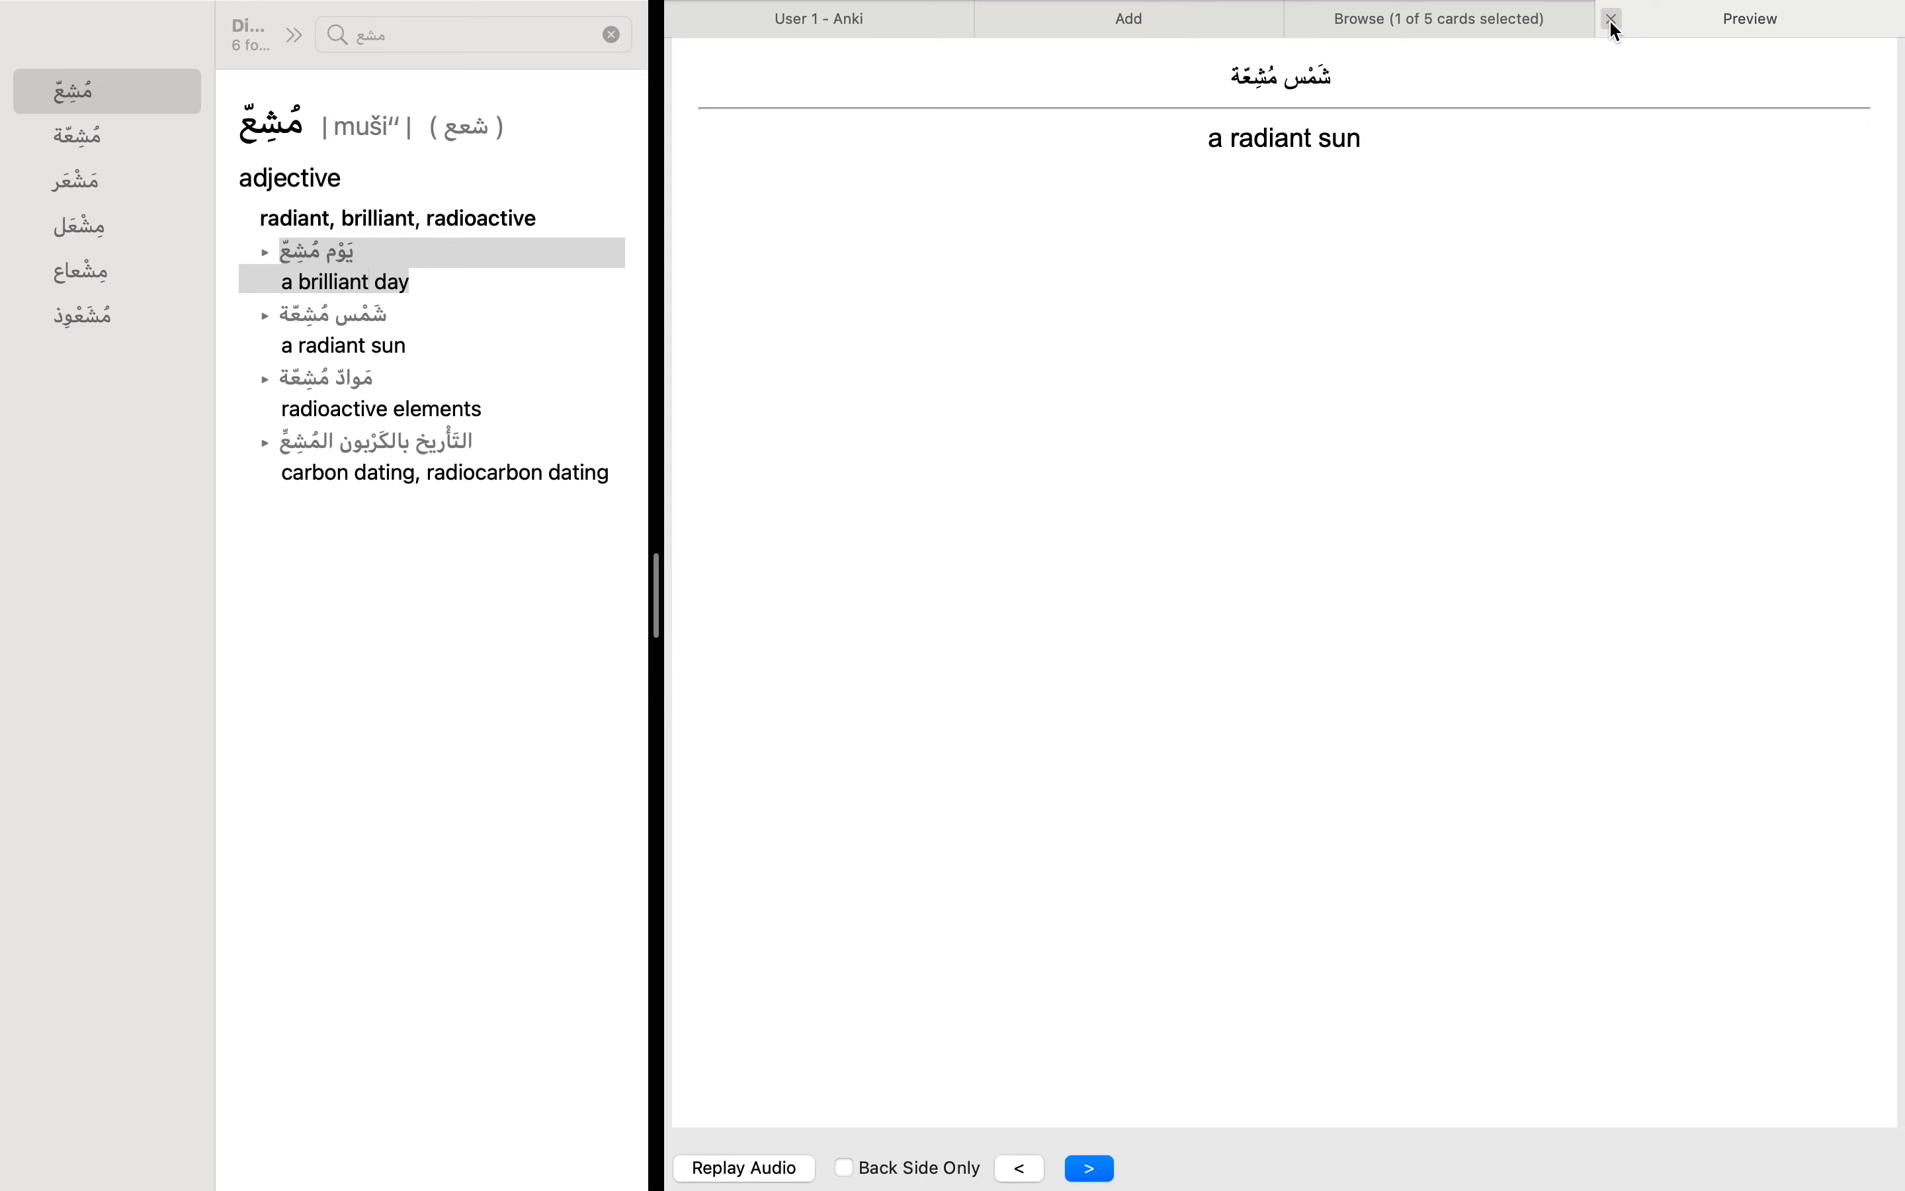
key("Left")
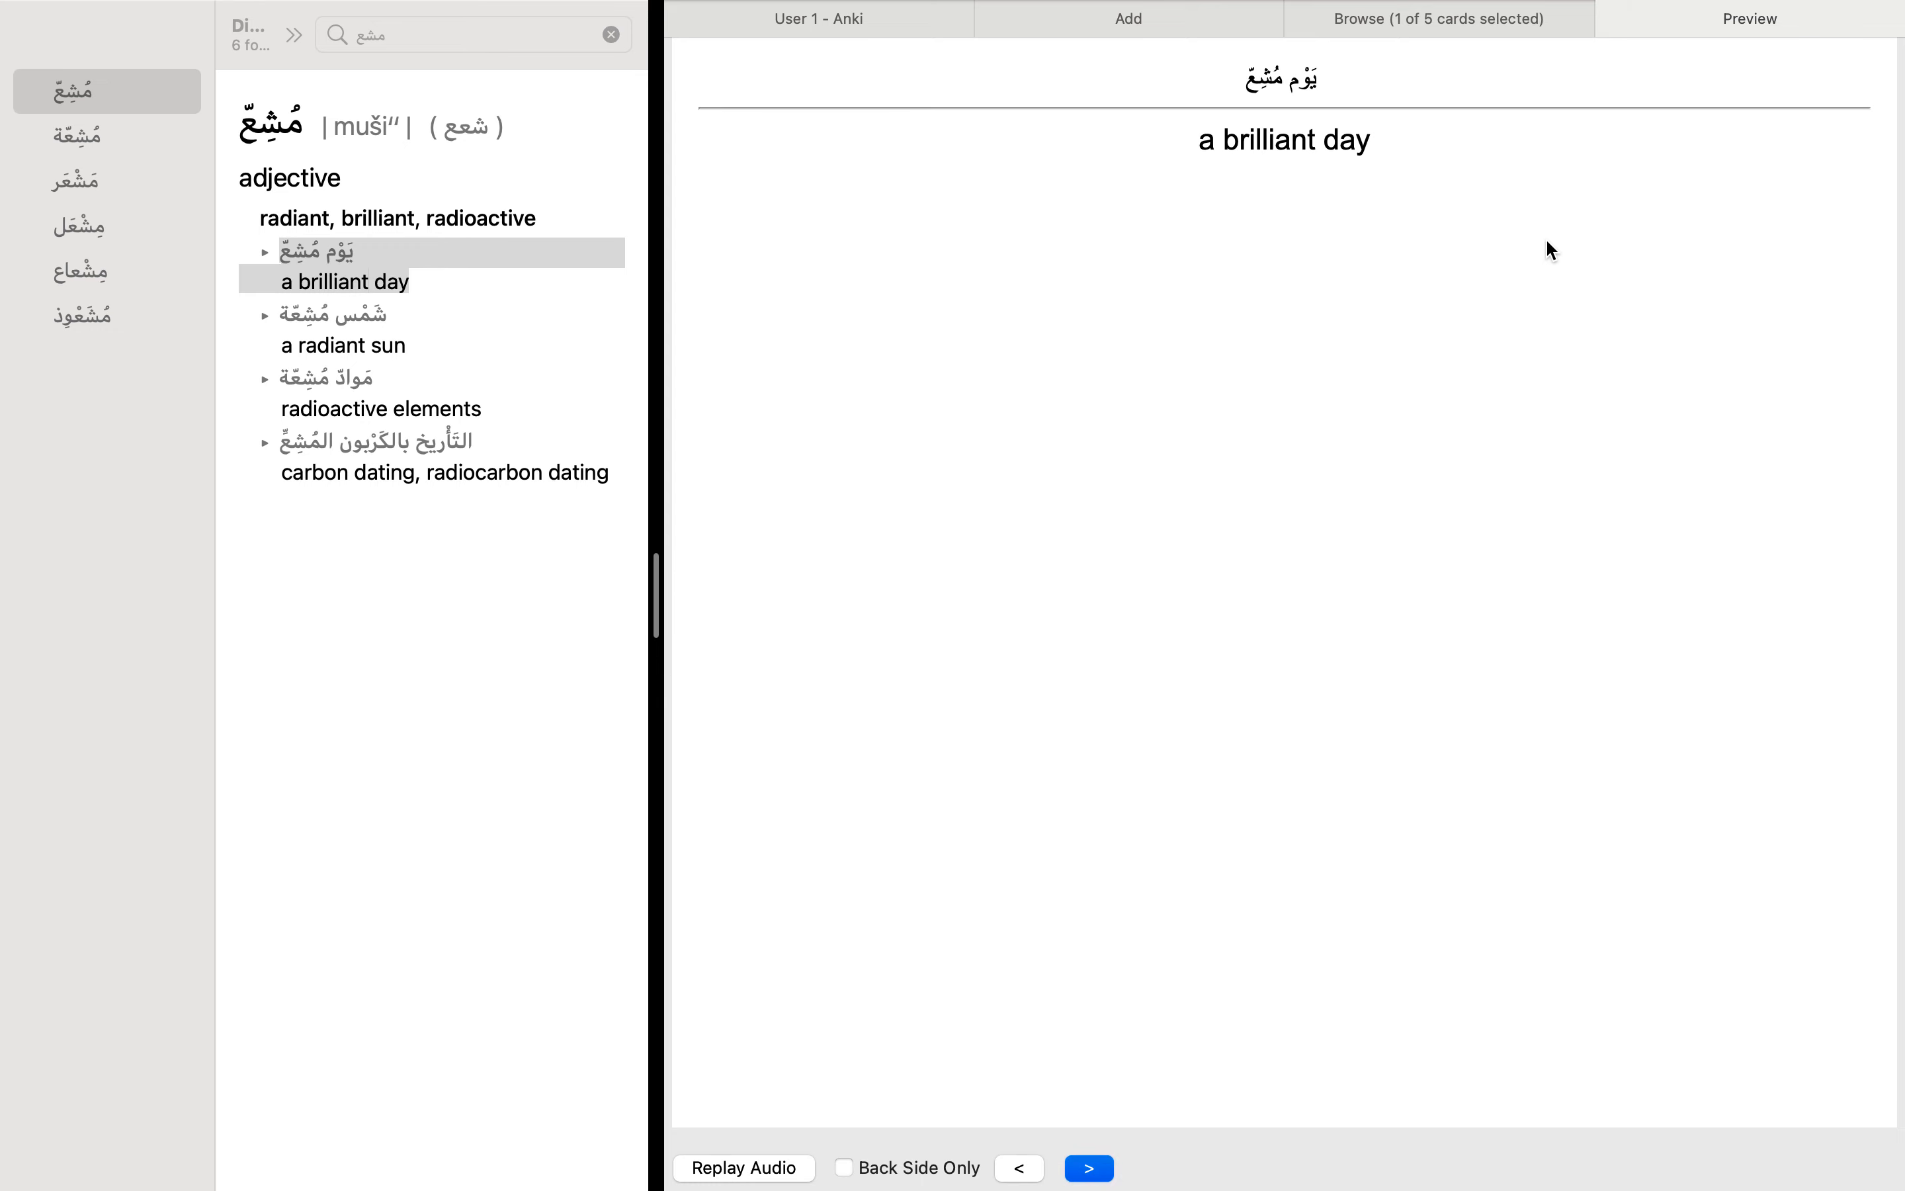
key("Left")
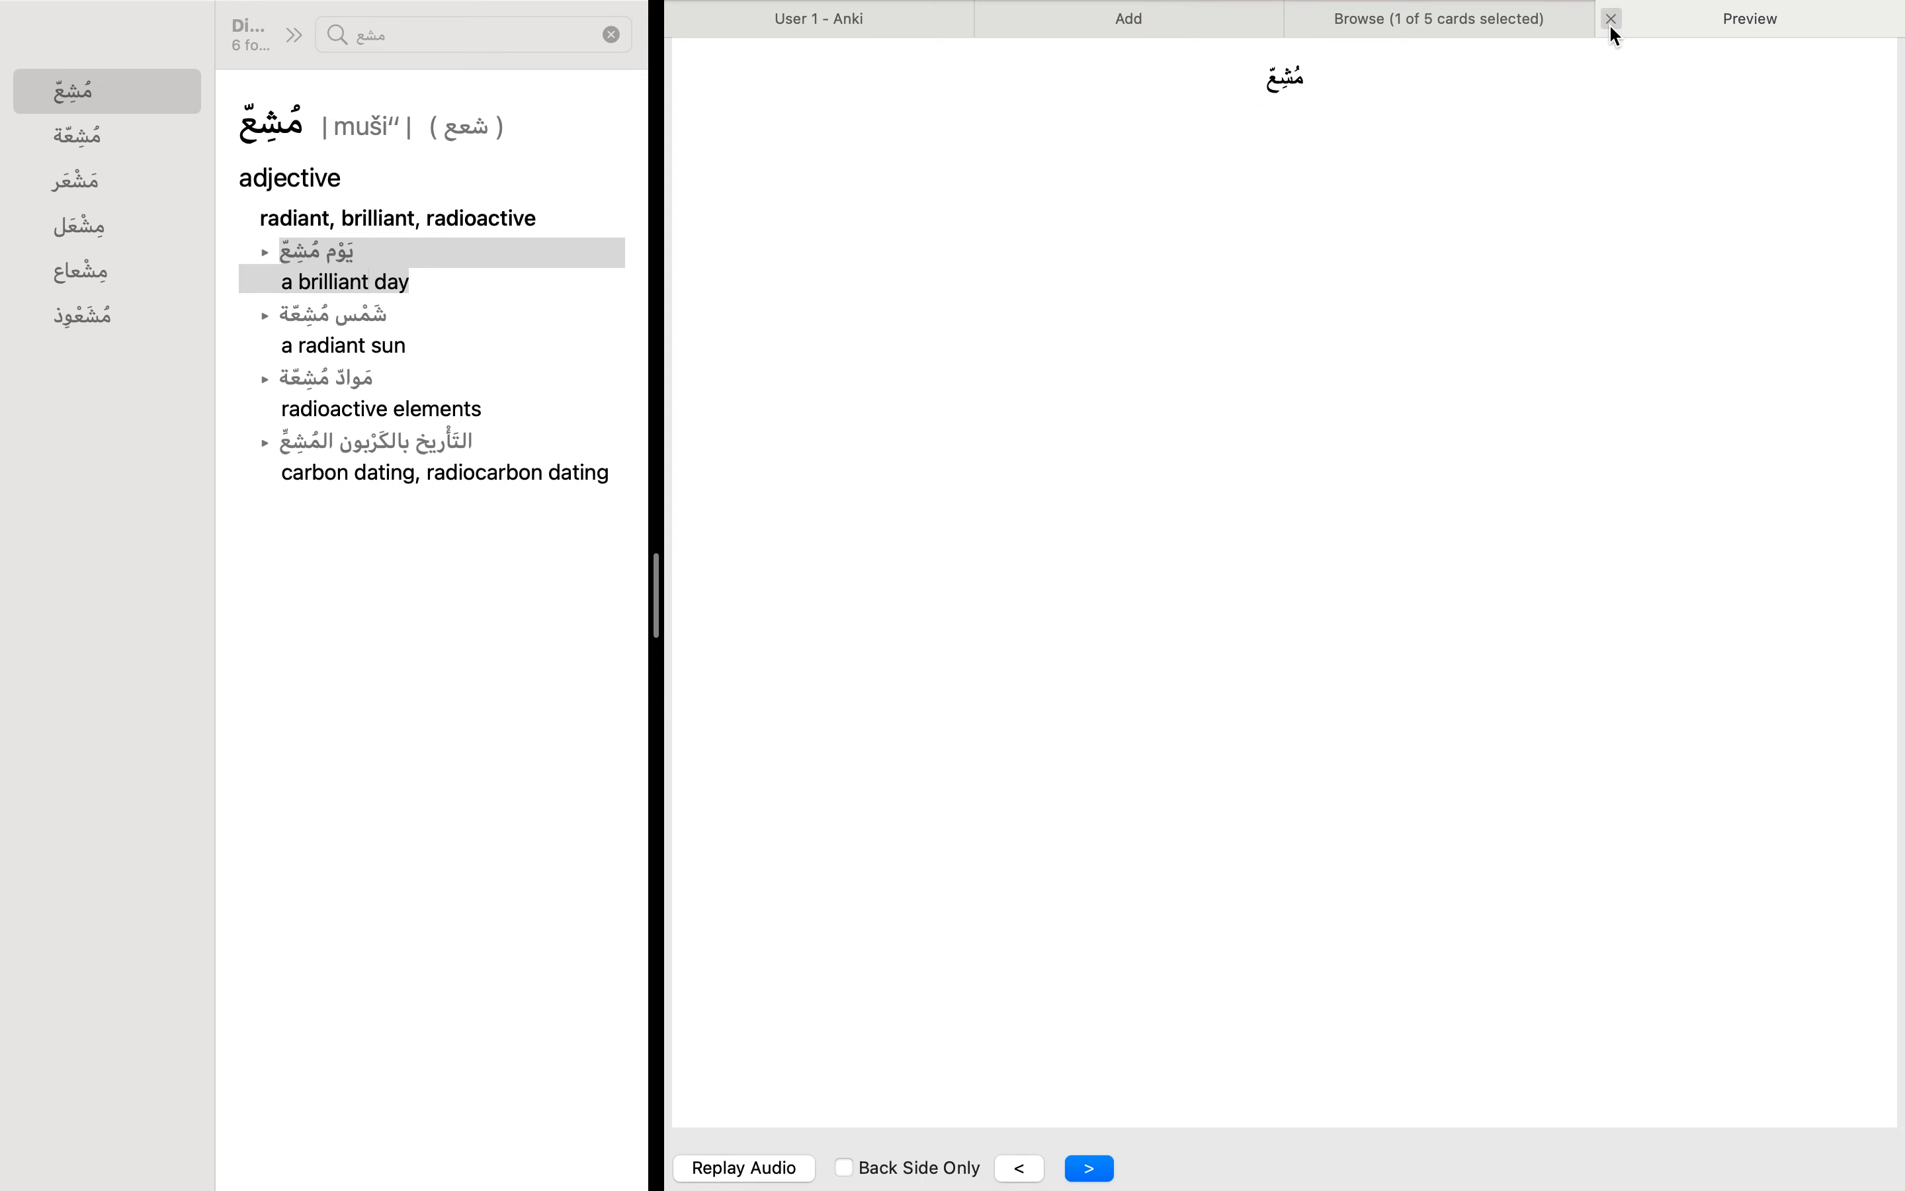
left_click(1611, 20)
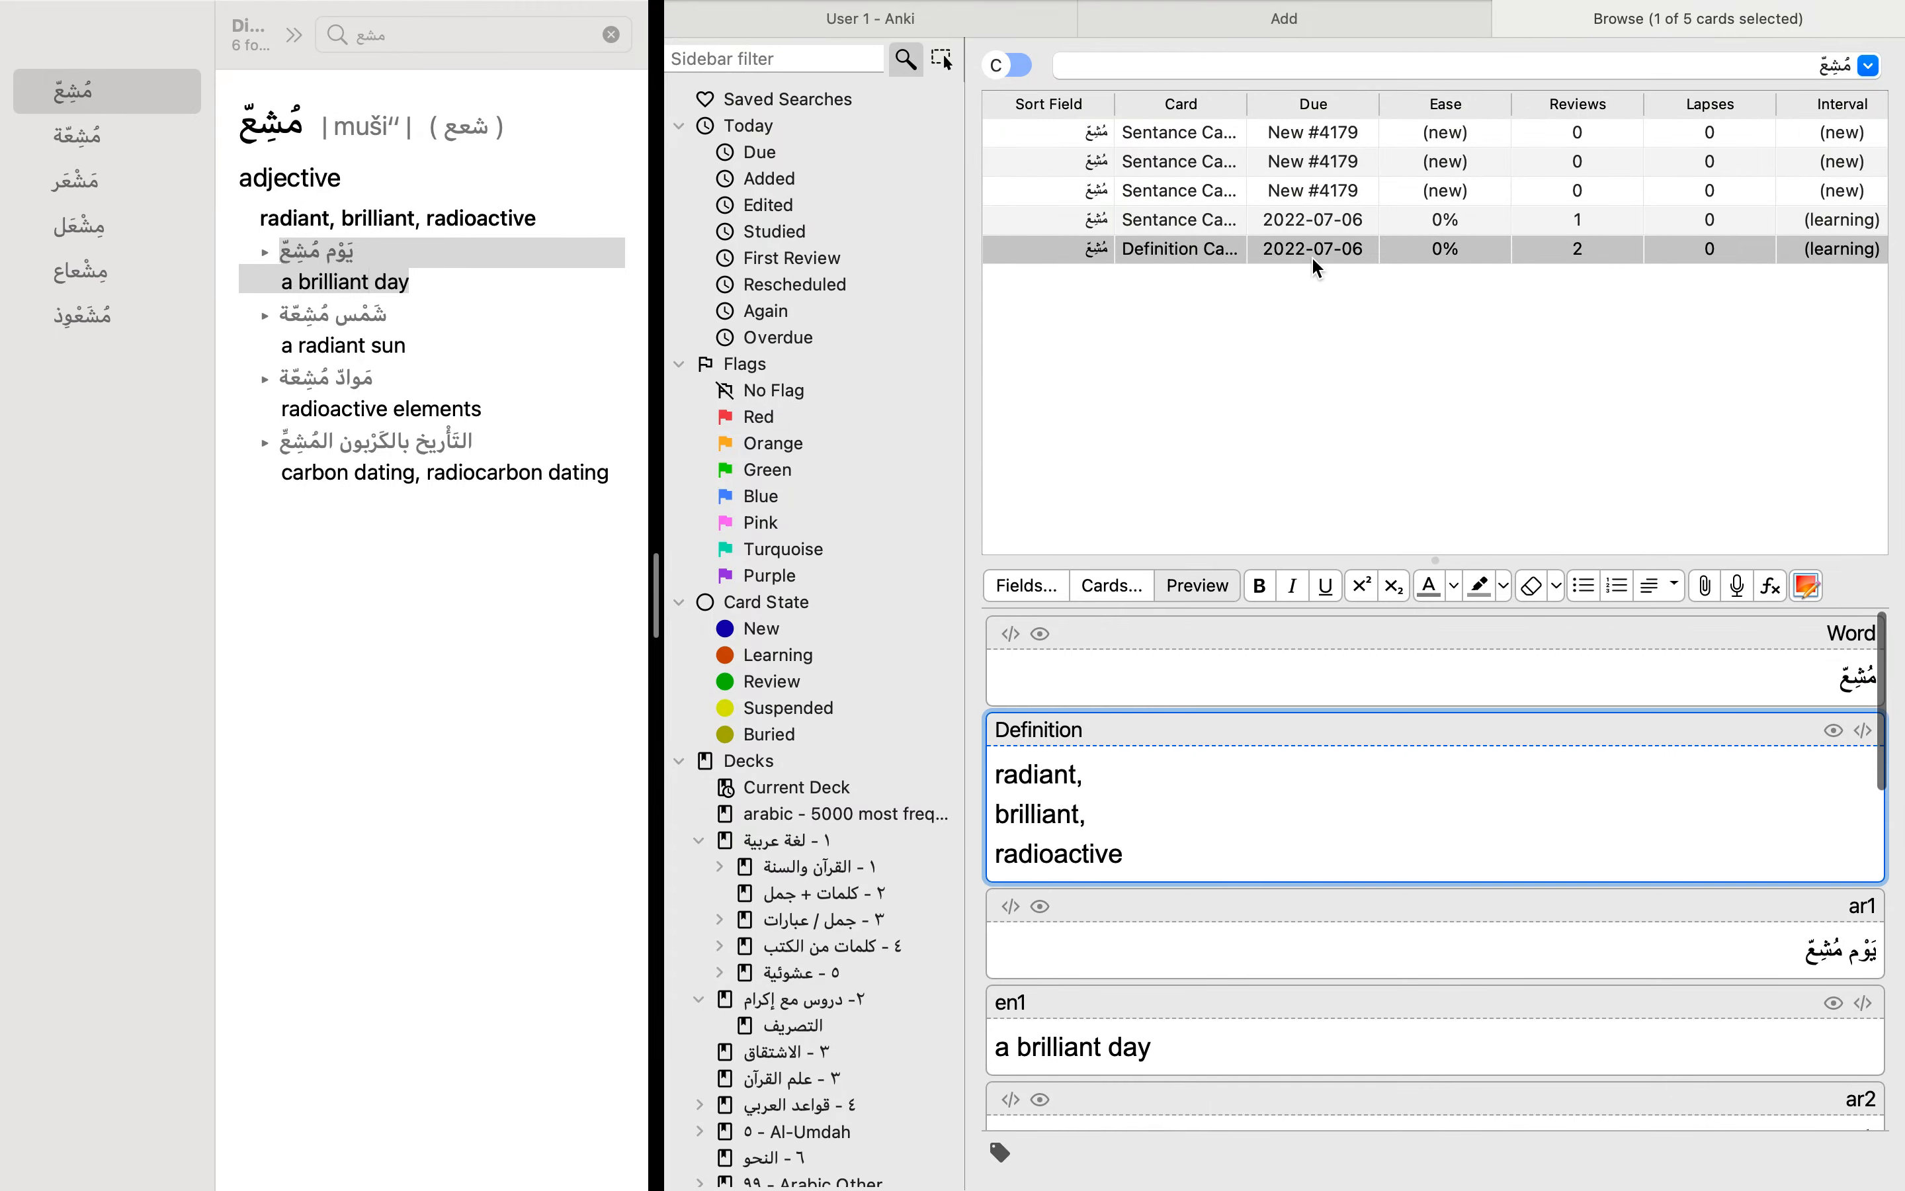
Step: Look through the Arabic and English example fields of the empty new-note form
left_click(1299, 22)
scroll(1105, 493, "down", 5)
scroll(1105, 493, "up", 5)
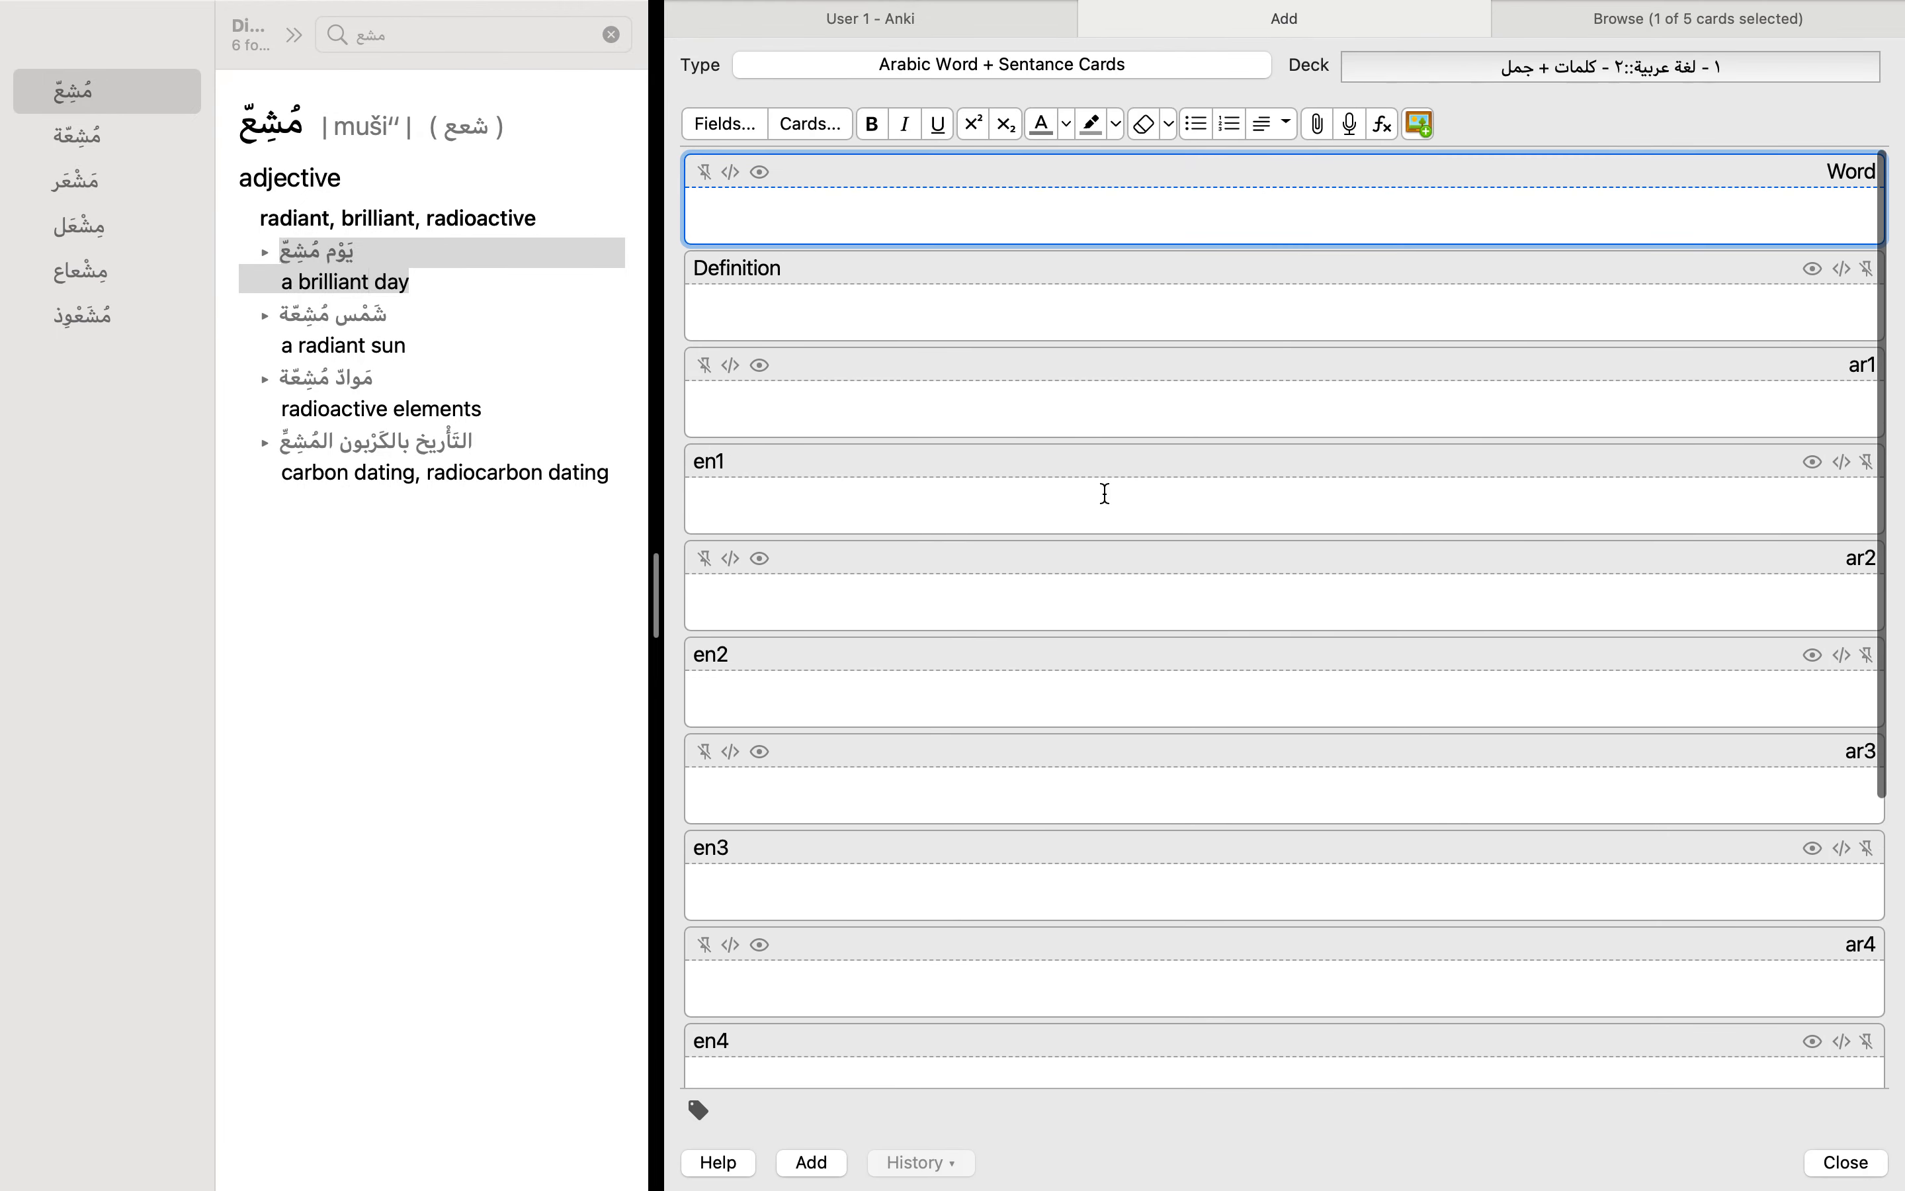
Step: Open the note type manager from the main deck window and select the Basic note type
mouse_move(468, 11)
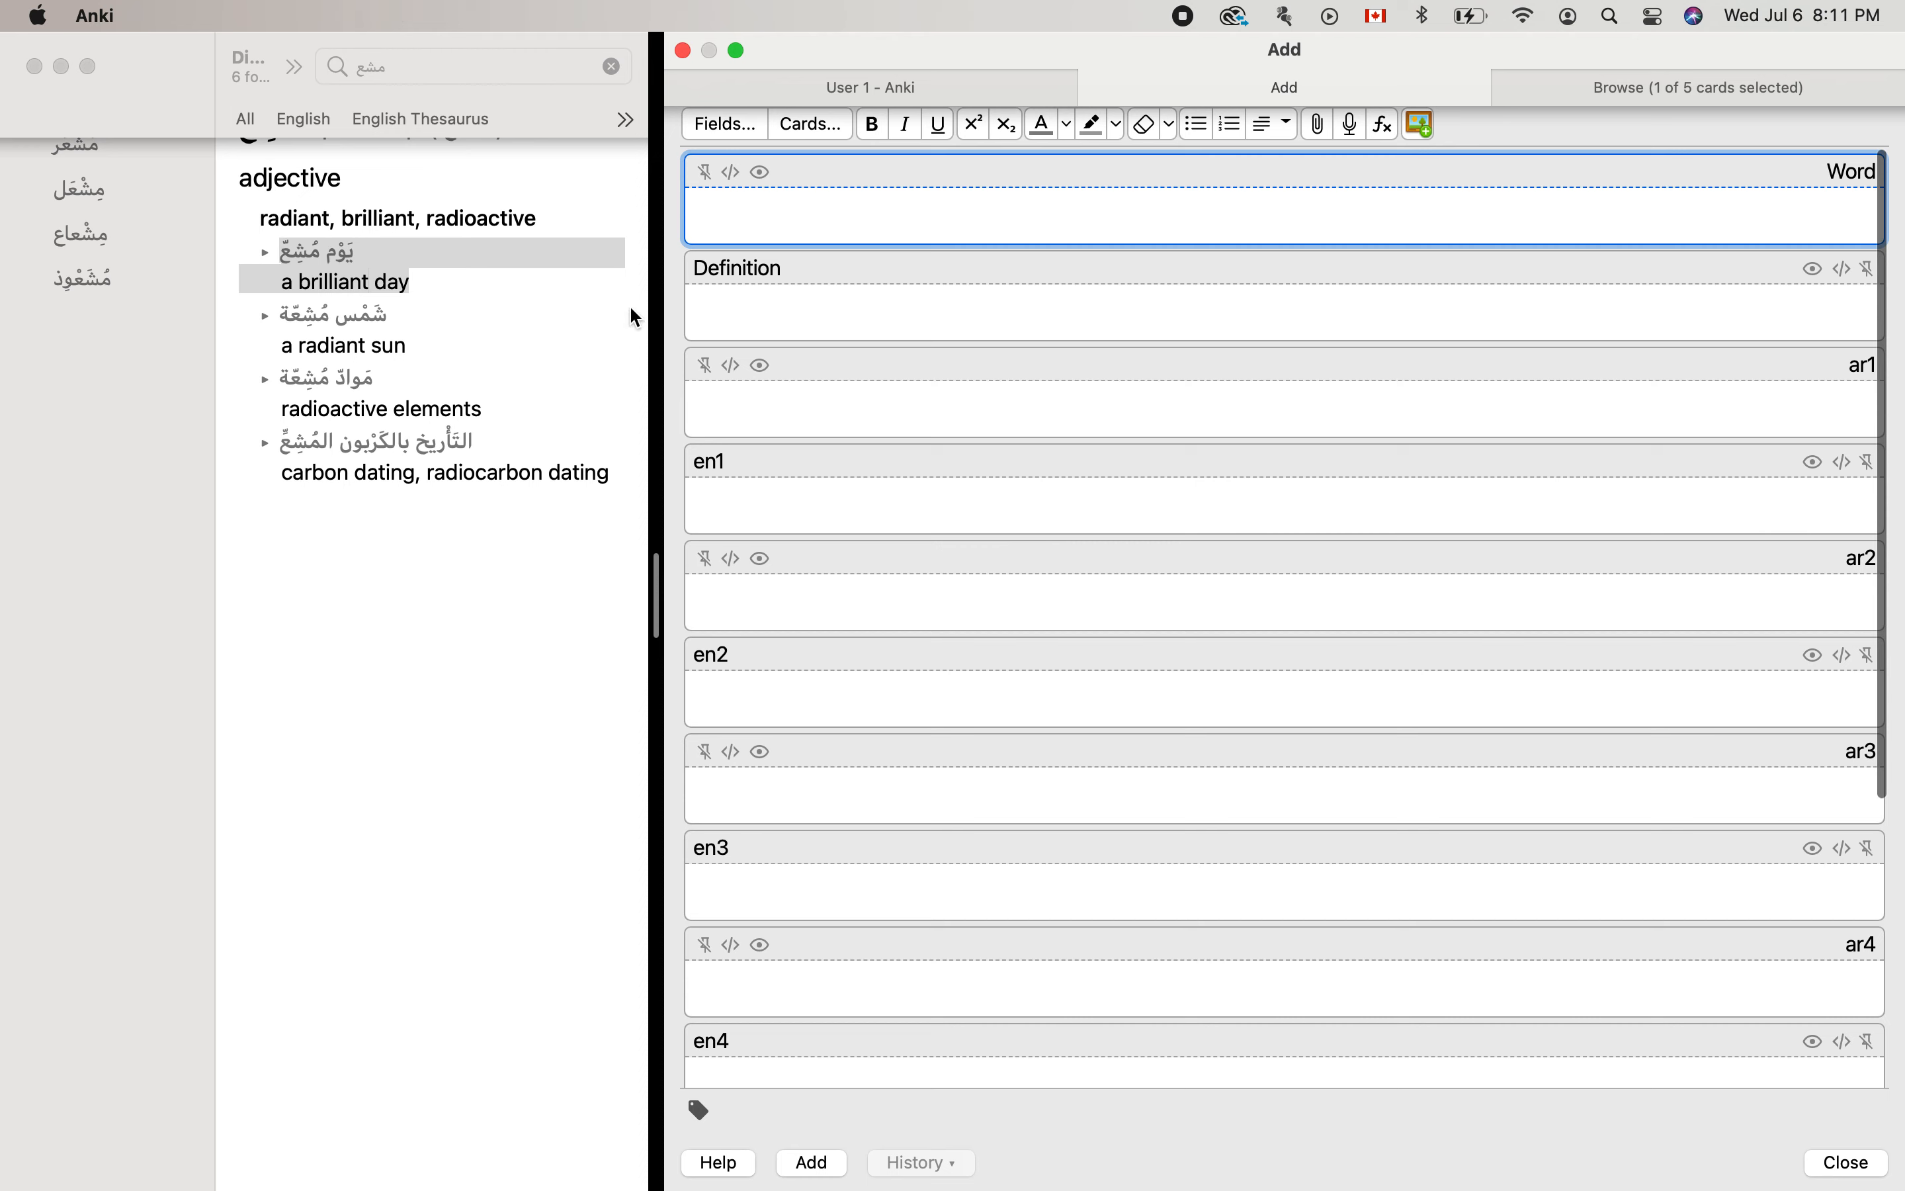
left_click(965, 30)
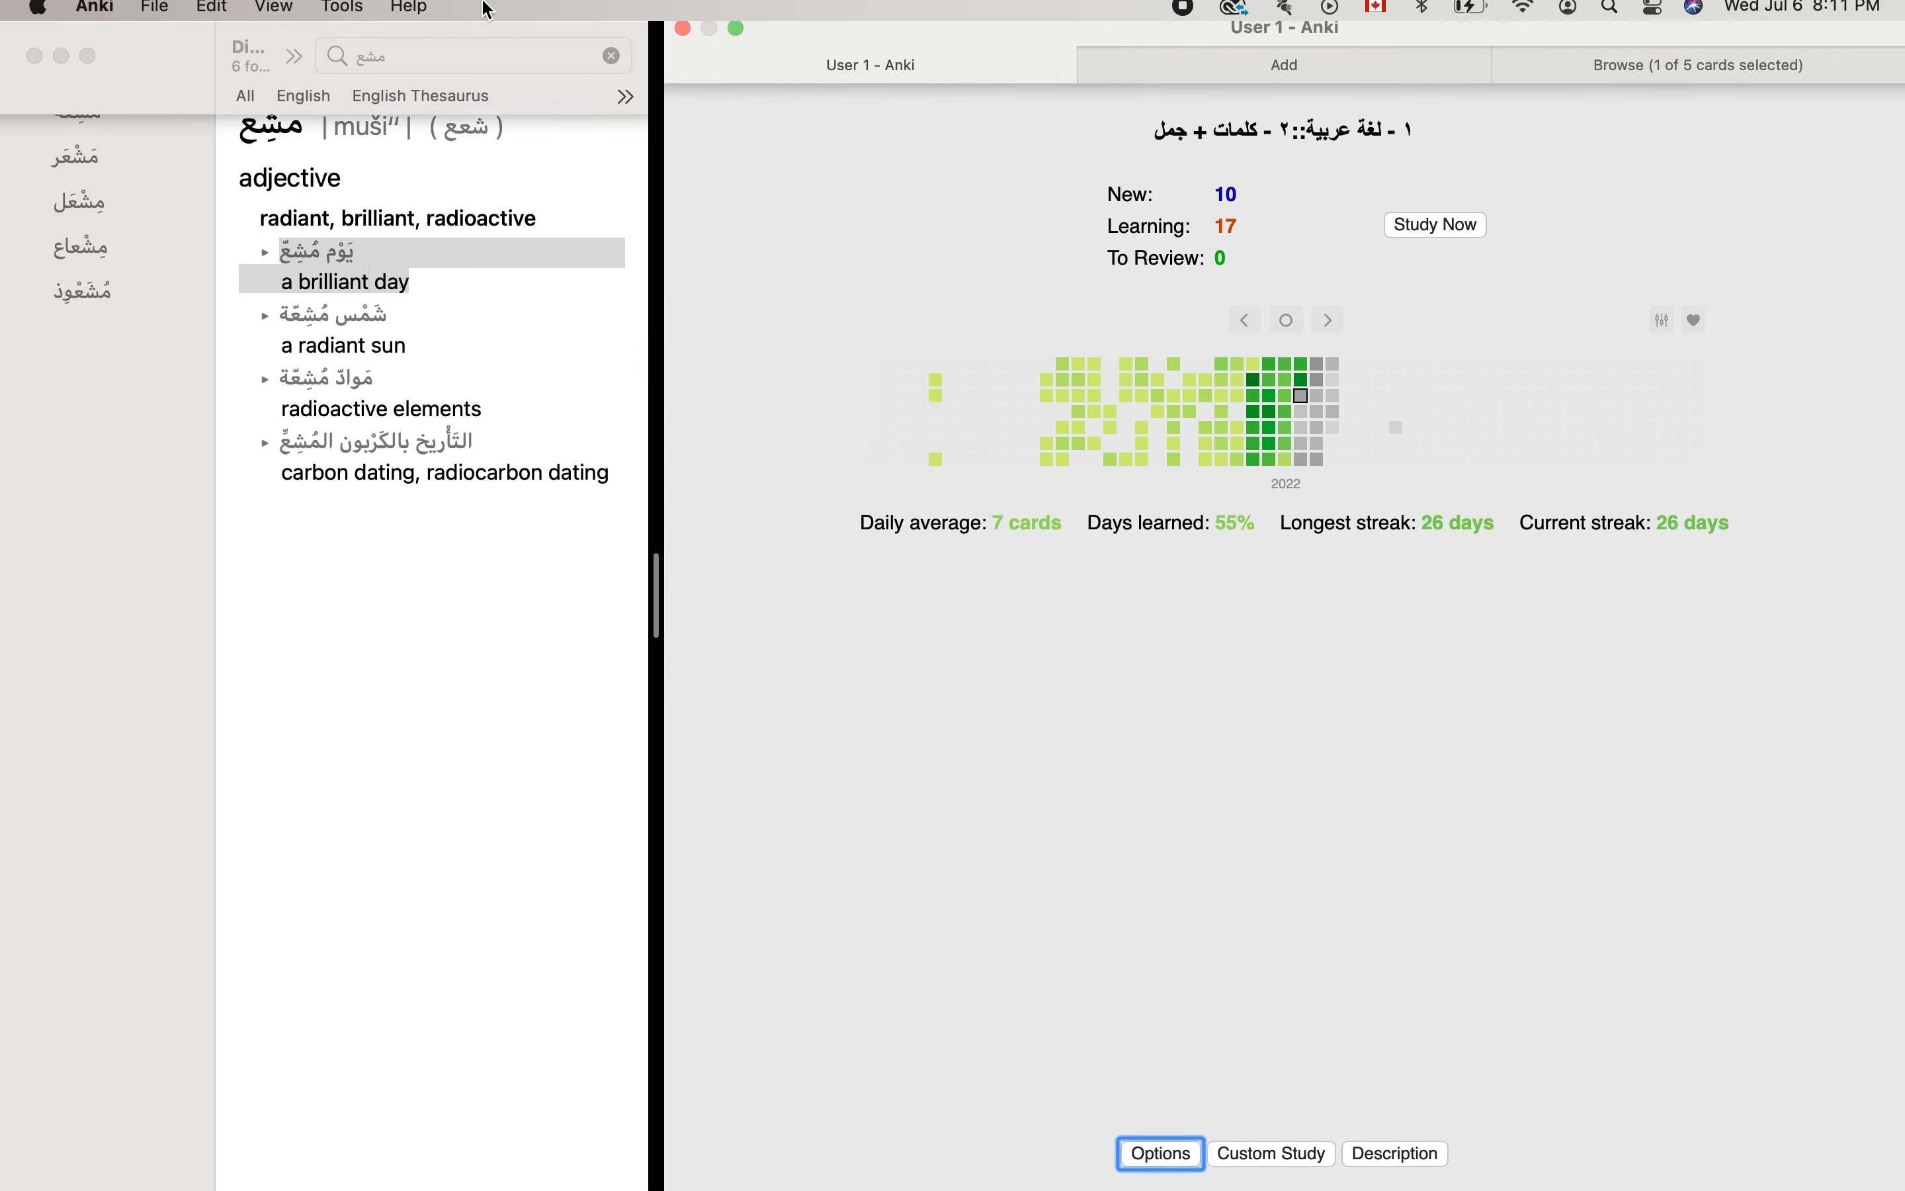
left_click(351, 21)
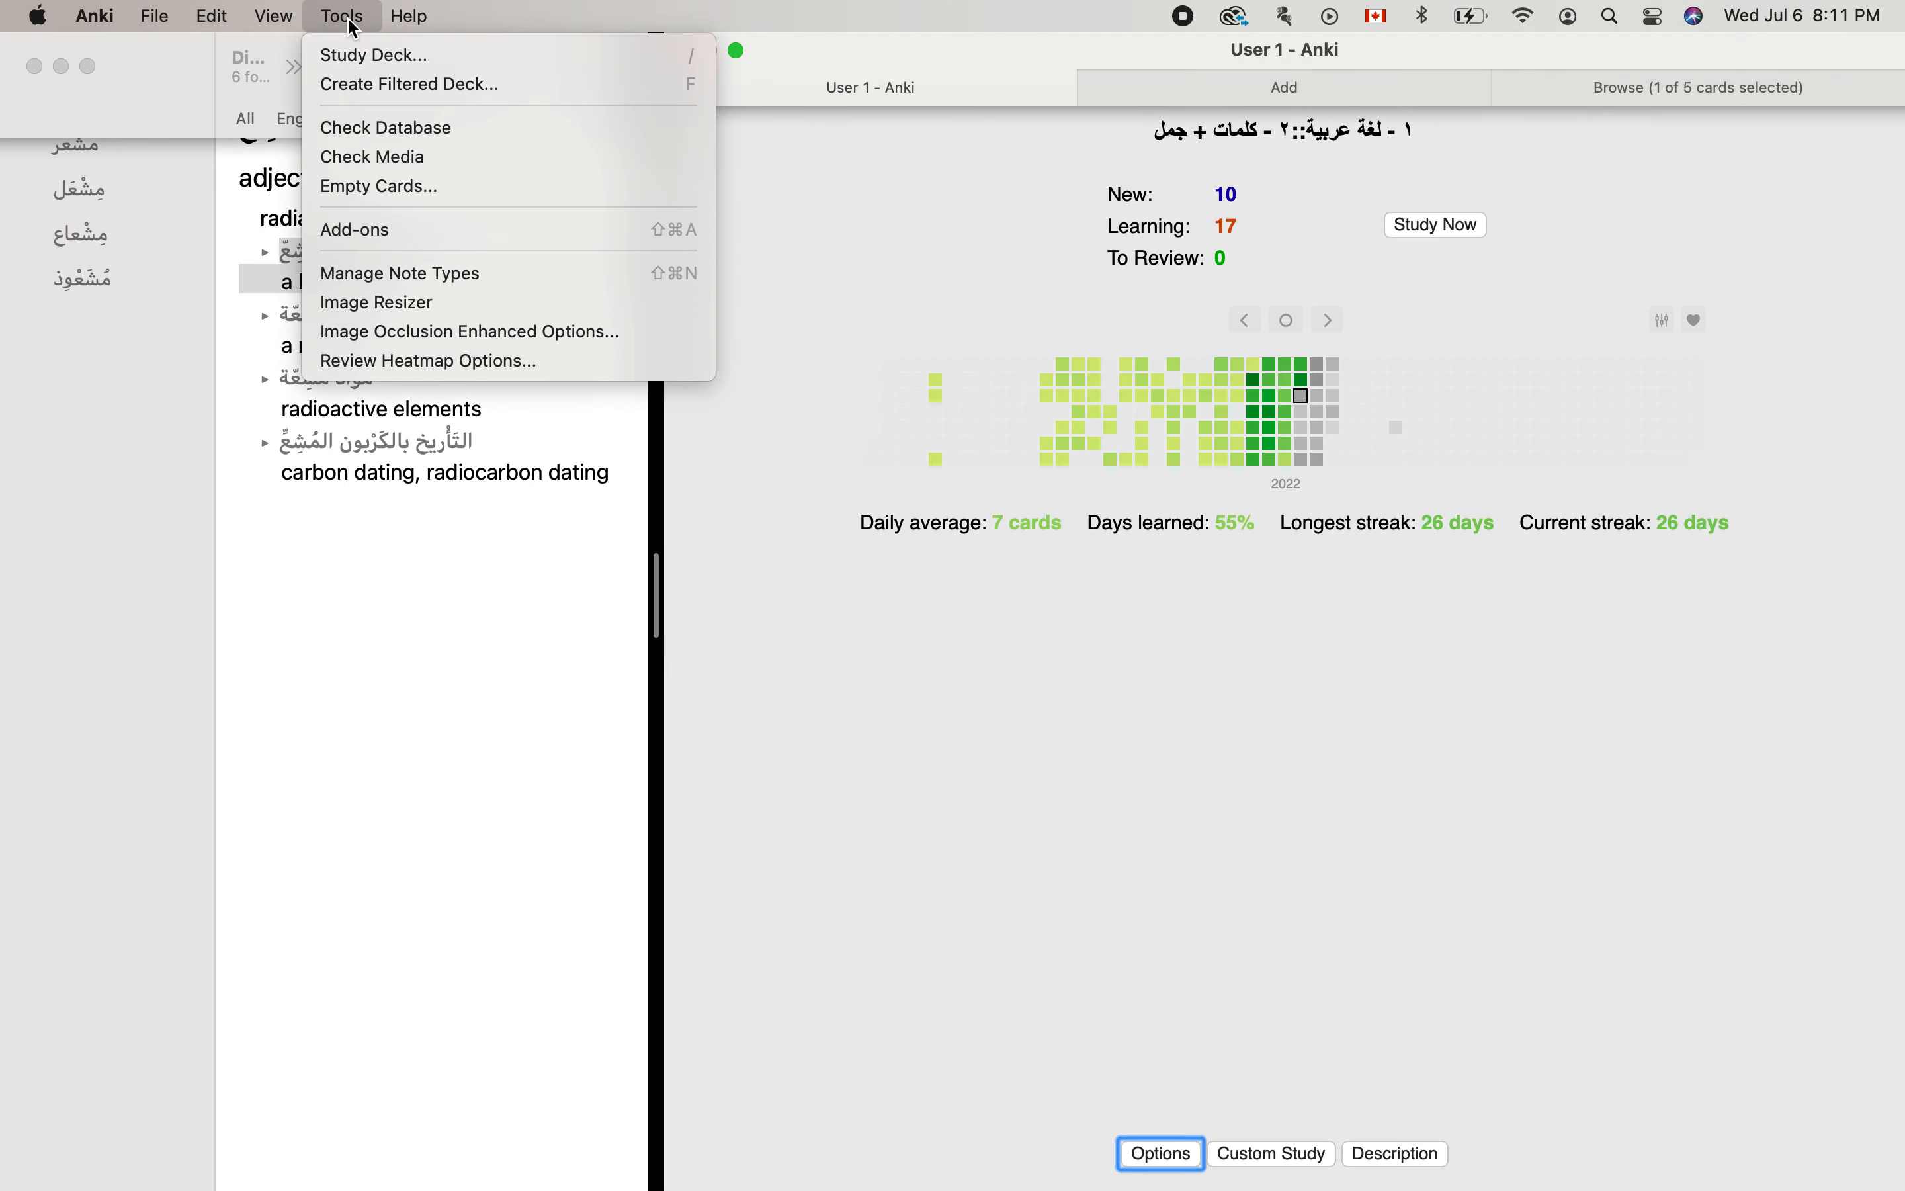
left_click(440, 275)
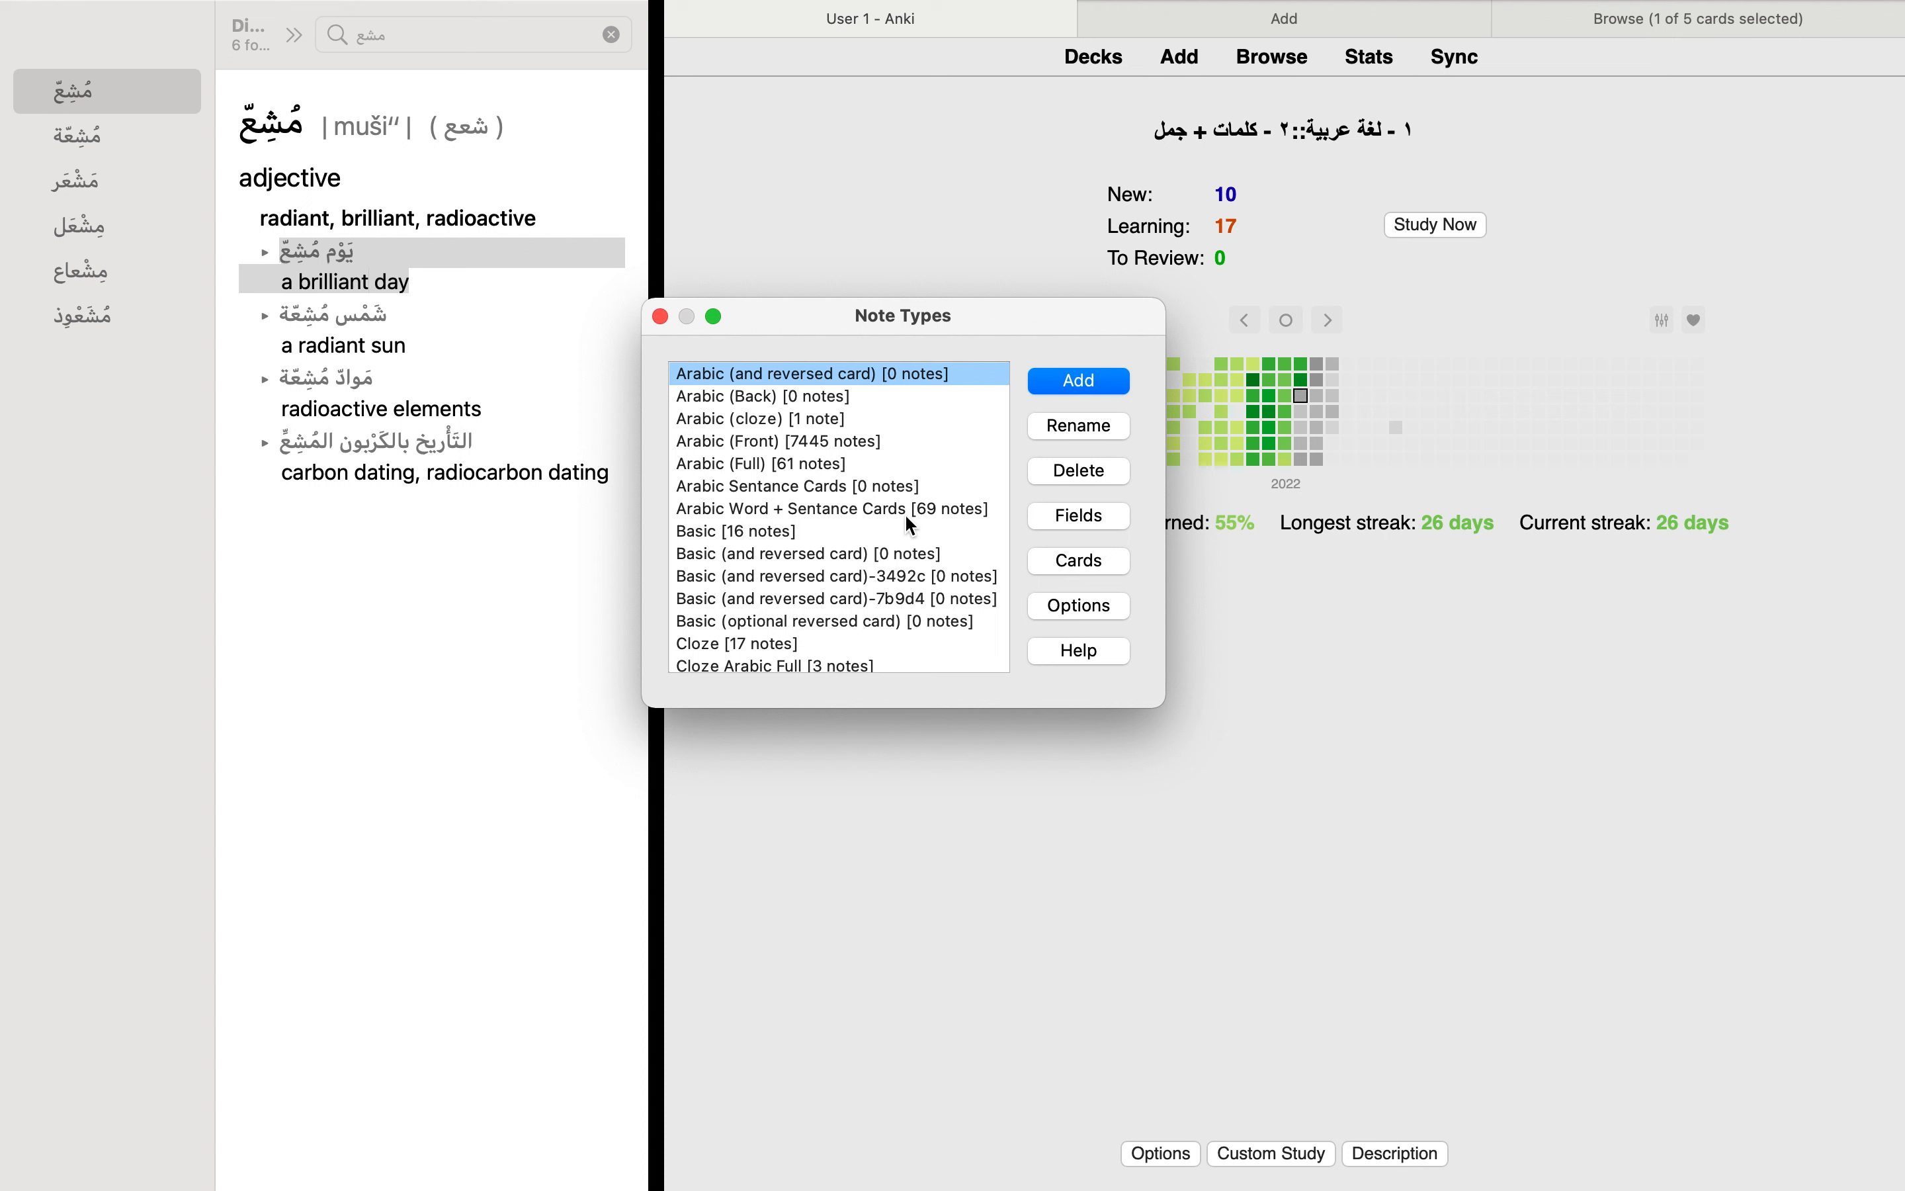
scroll(799, 529, "down", 1)
left_click(776, 509)
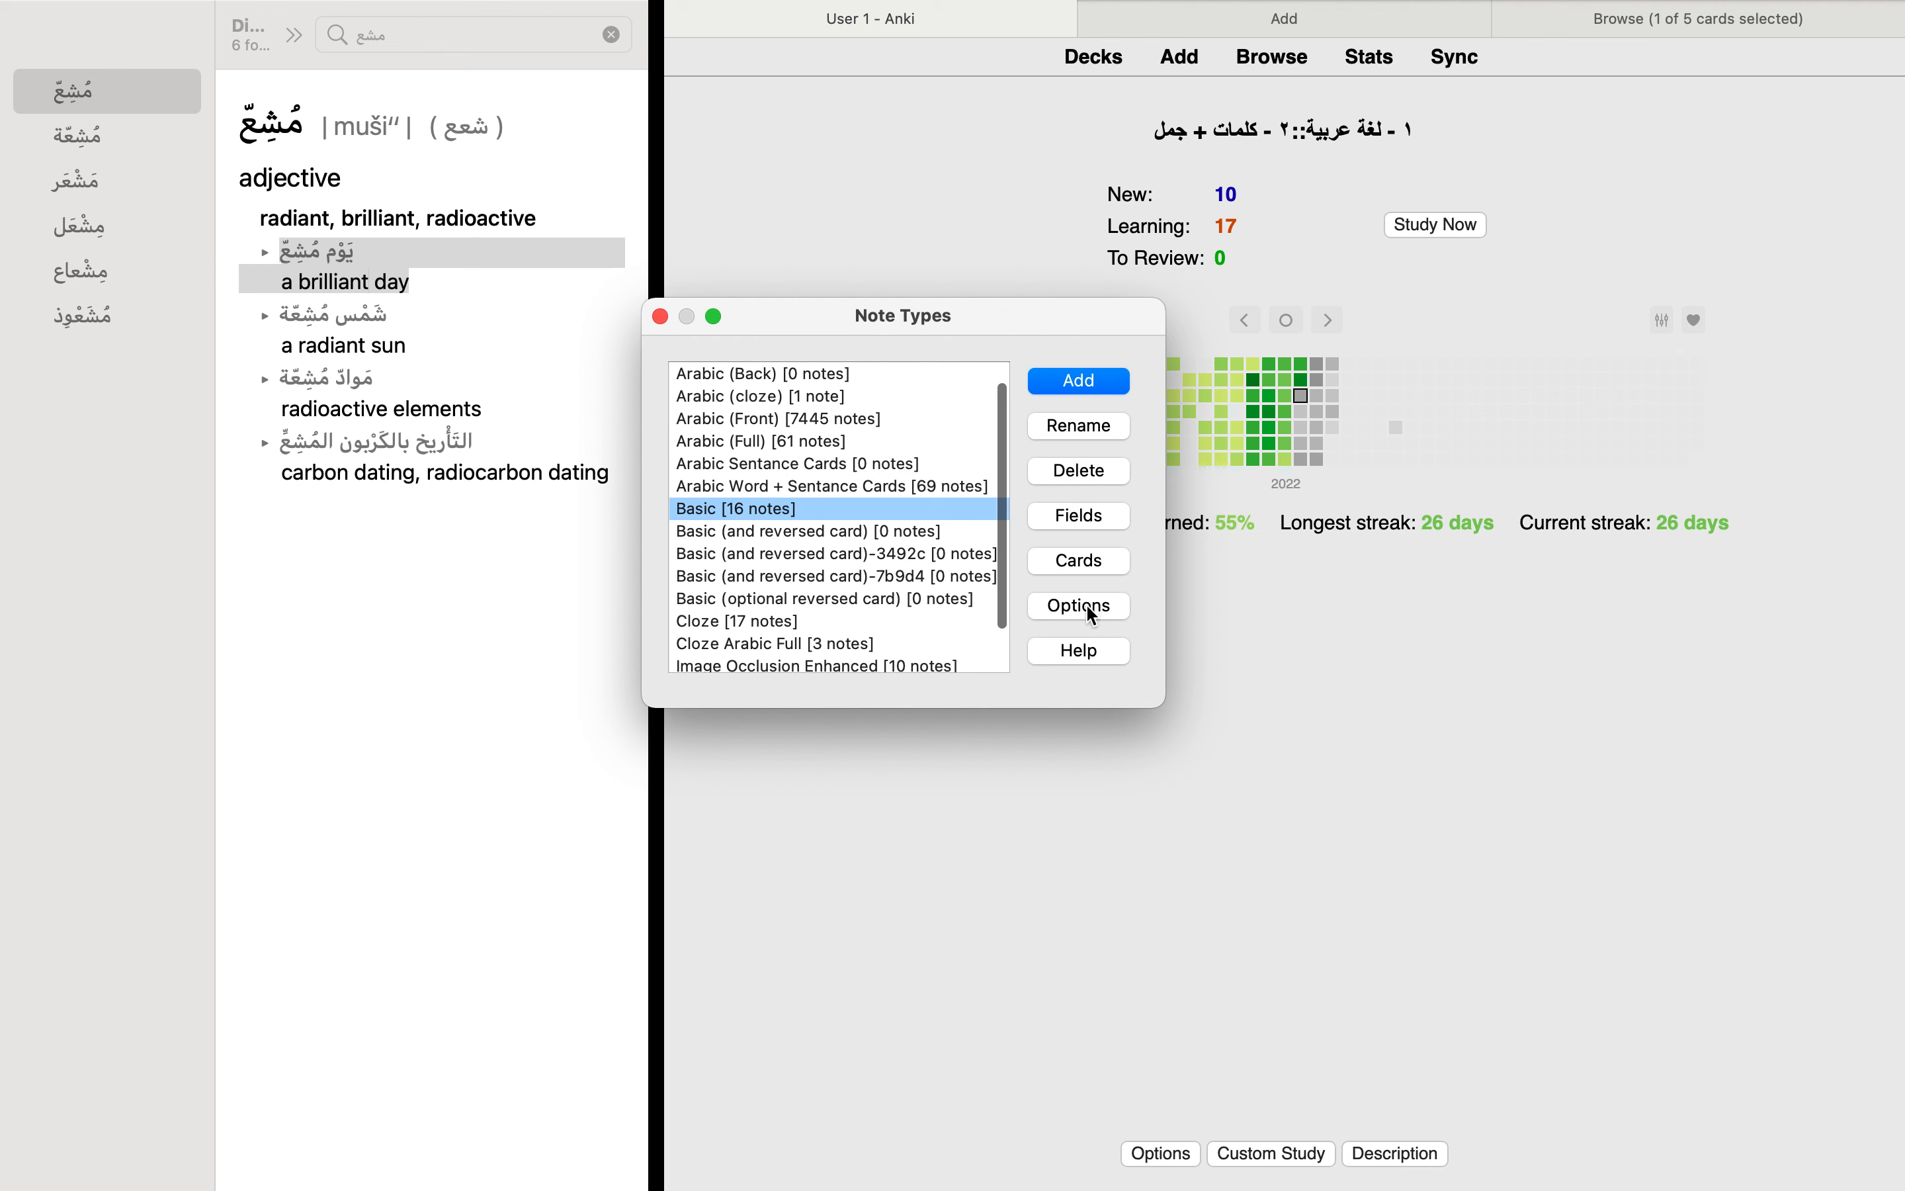
Step: Look through the add and clone choices for a new note type, including Clone: Basic, without creating one
left_click(1074, 386)
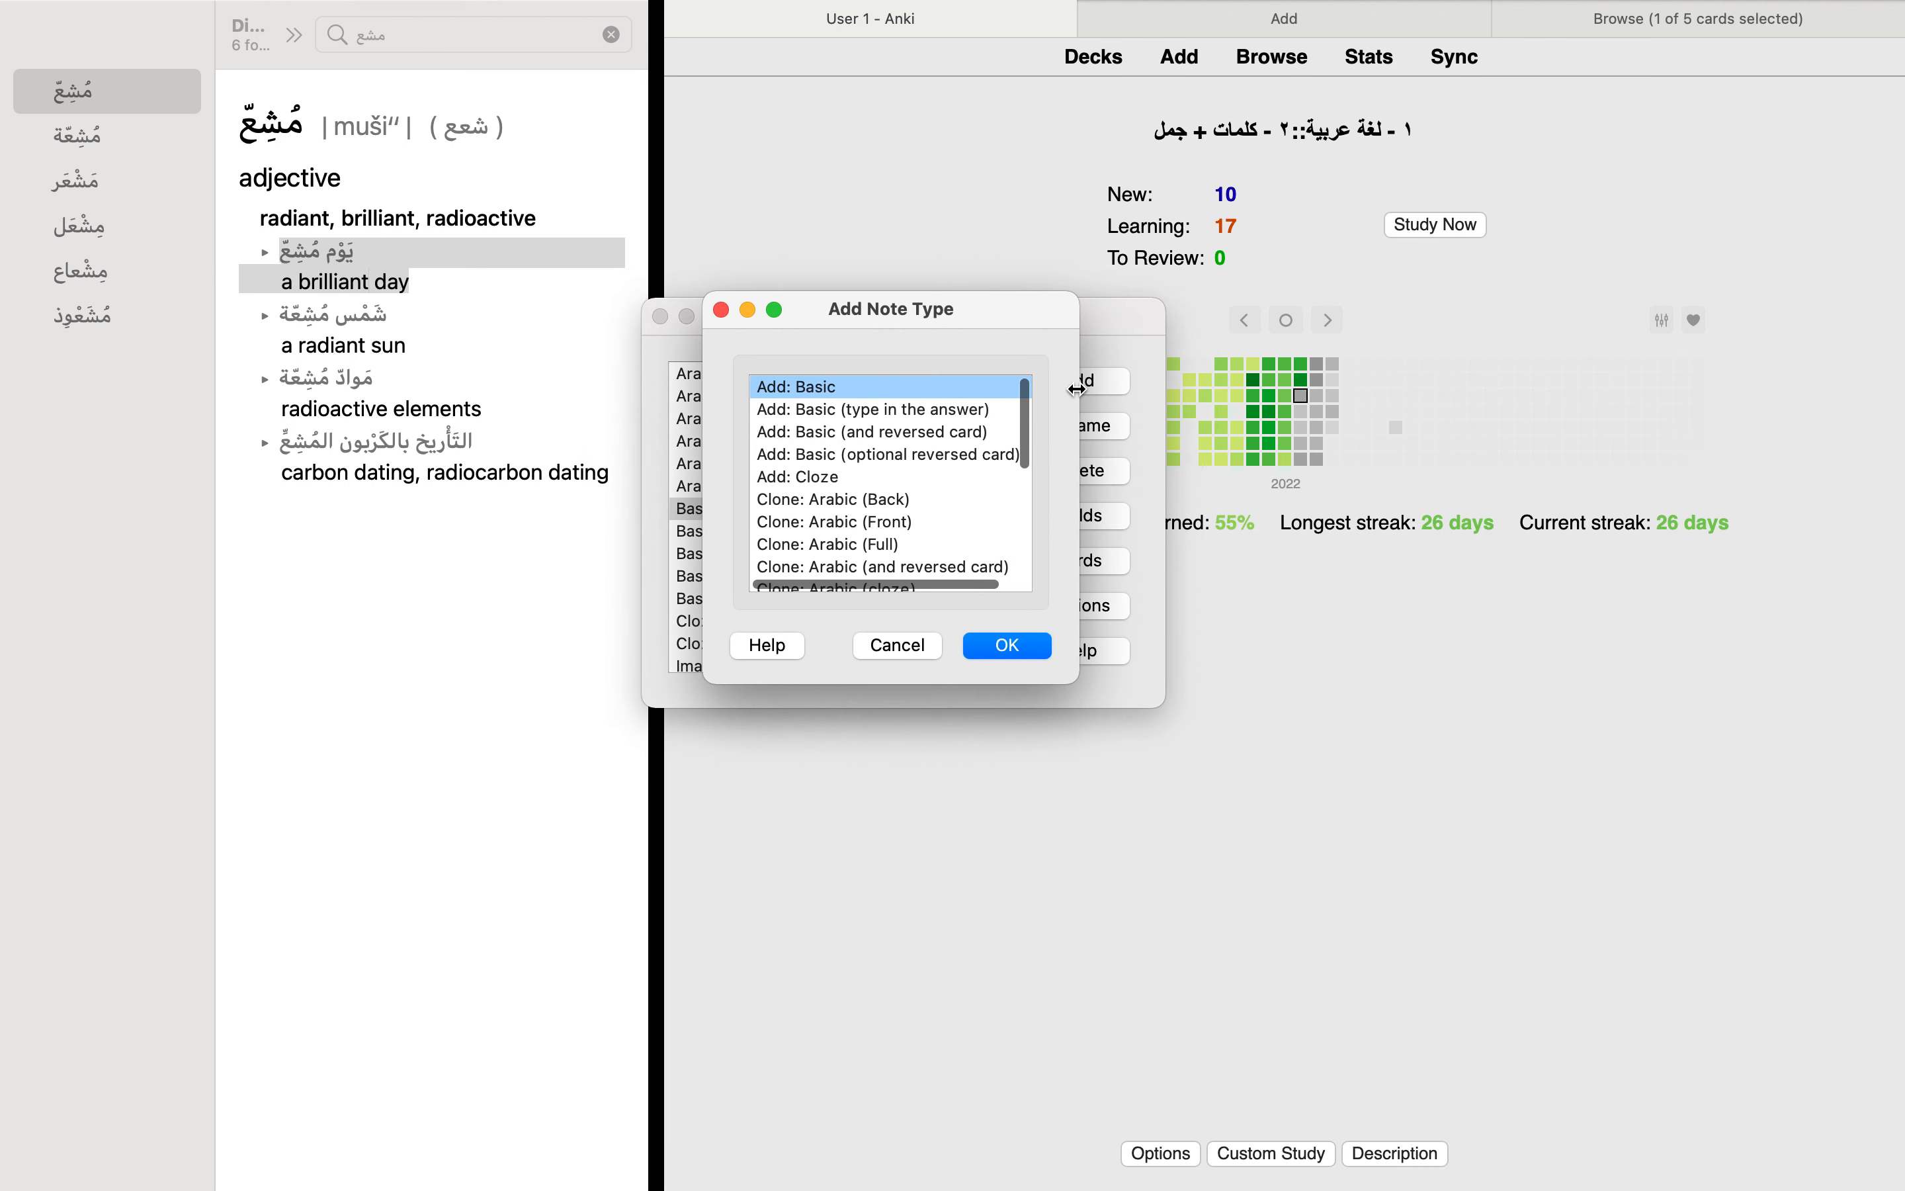
scroll(844, 470, "down", 2)
scroll(844, 470, "up", 2)
scroll(844, 470, "down", 4)
scroll(844, 470, "up", 4)
scroll(844, 469, "right", 1)
scroll(844, 470, "down", 4)
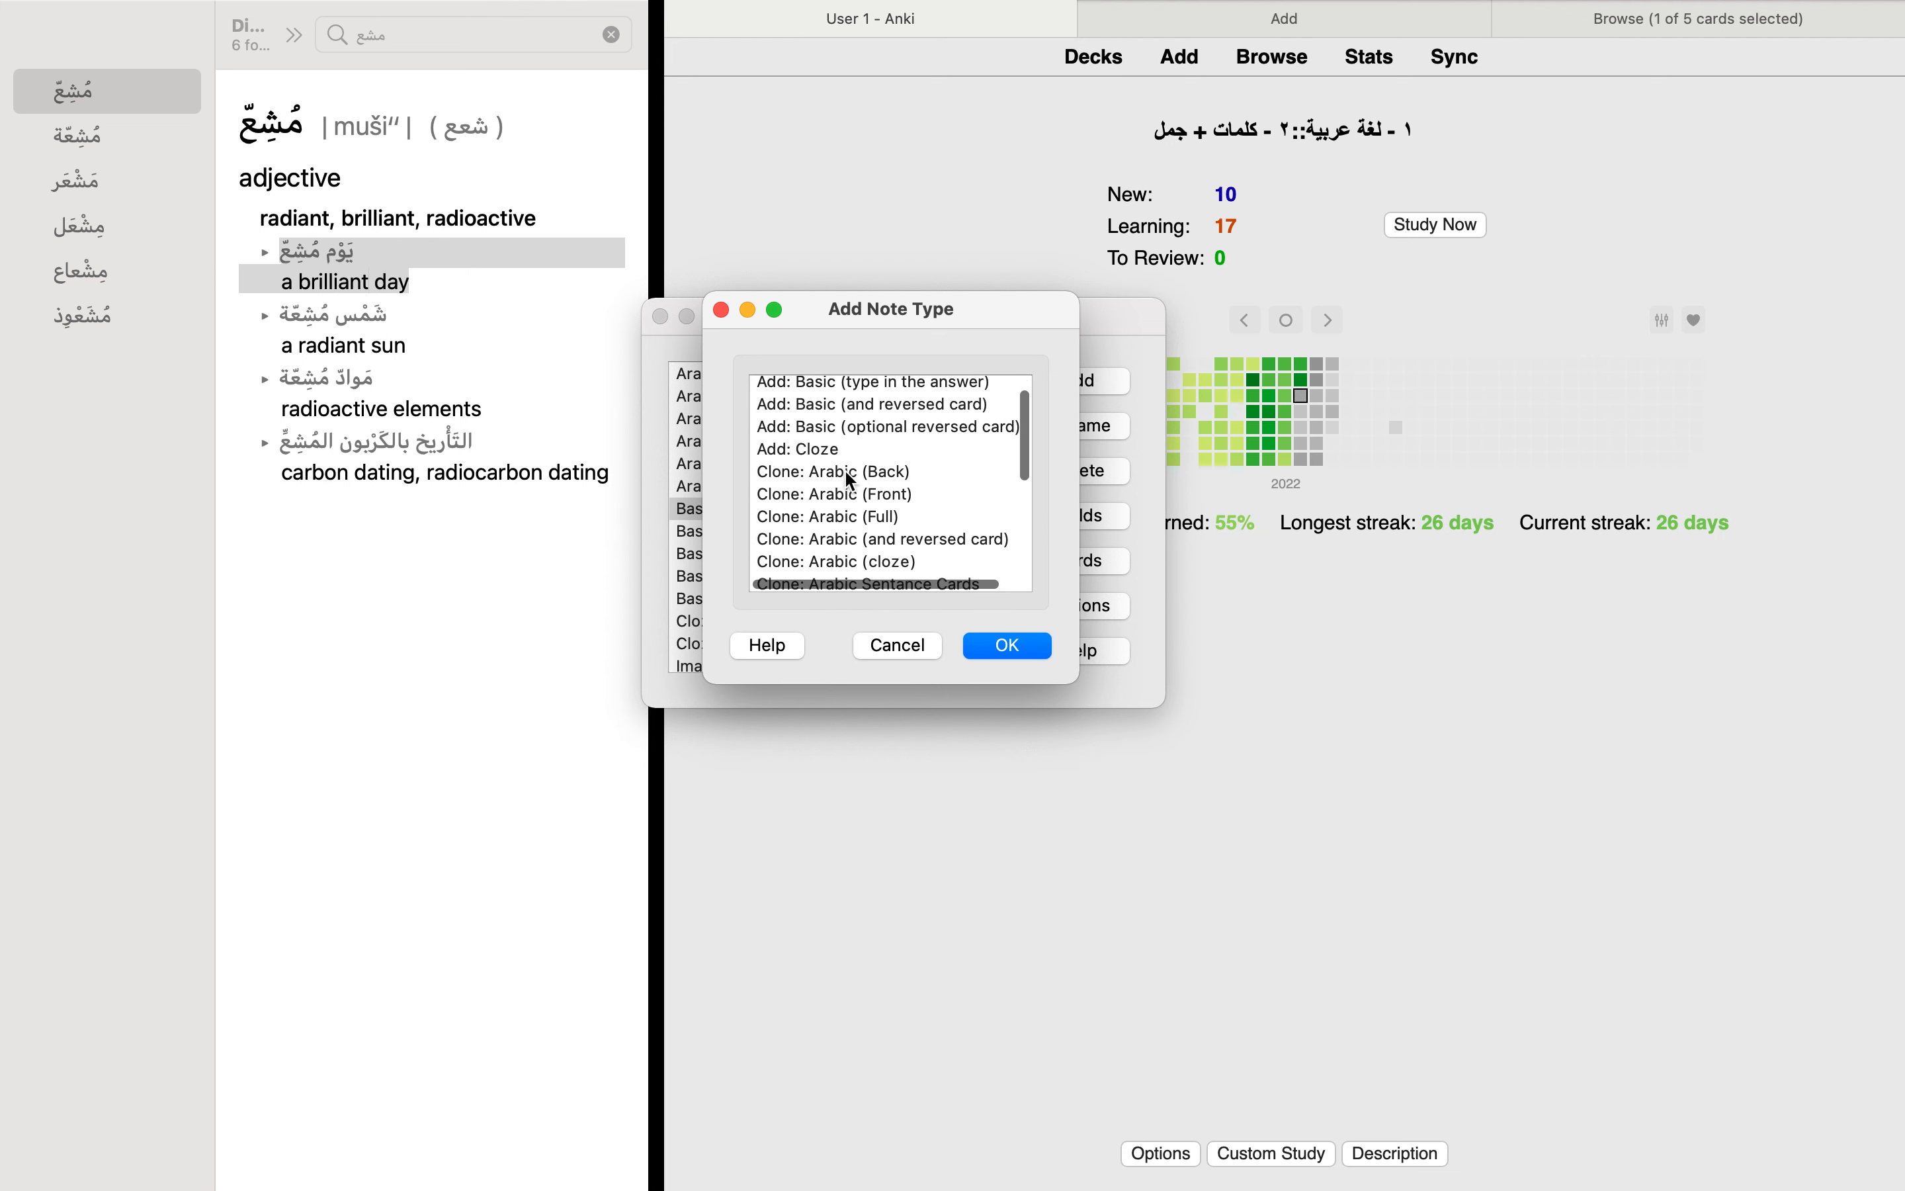
scroll(830, 534, "down", 4)
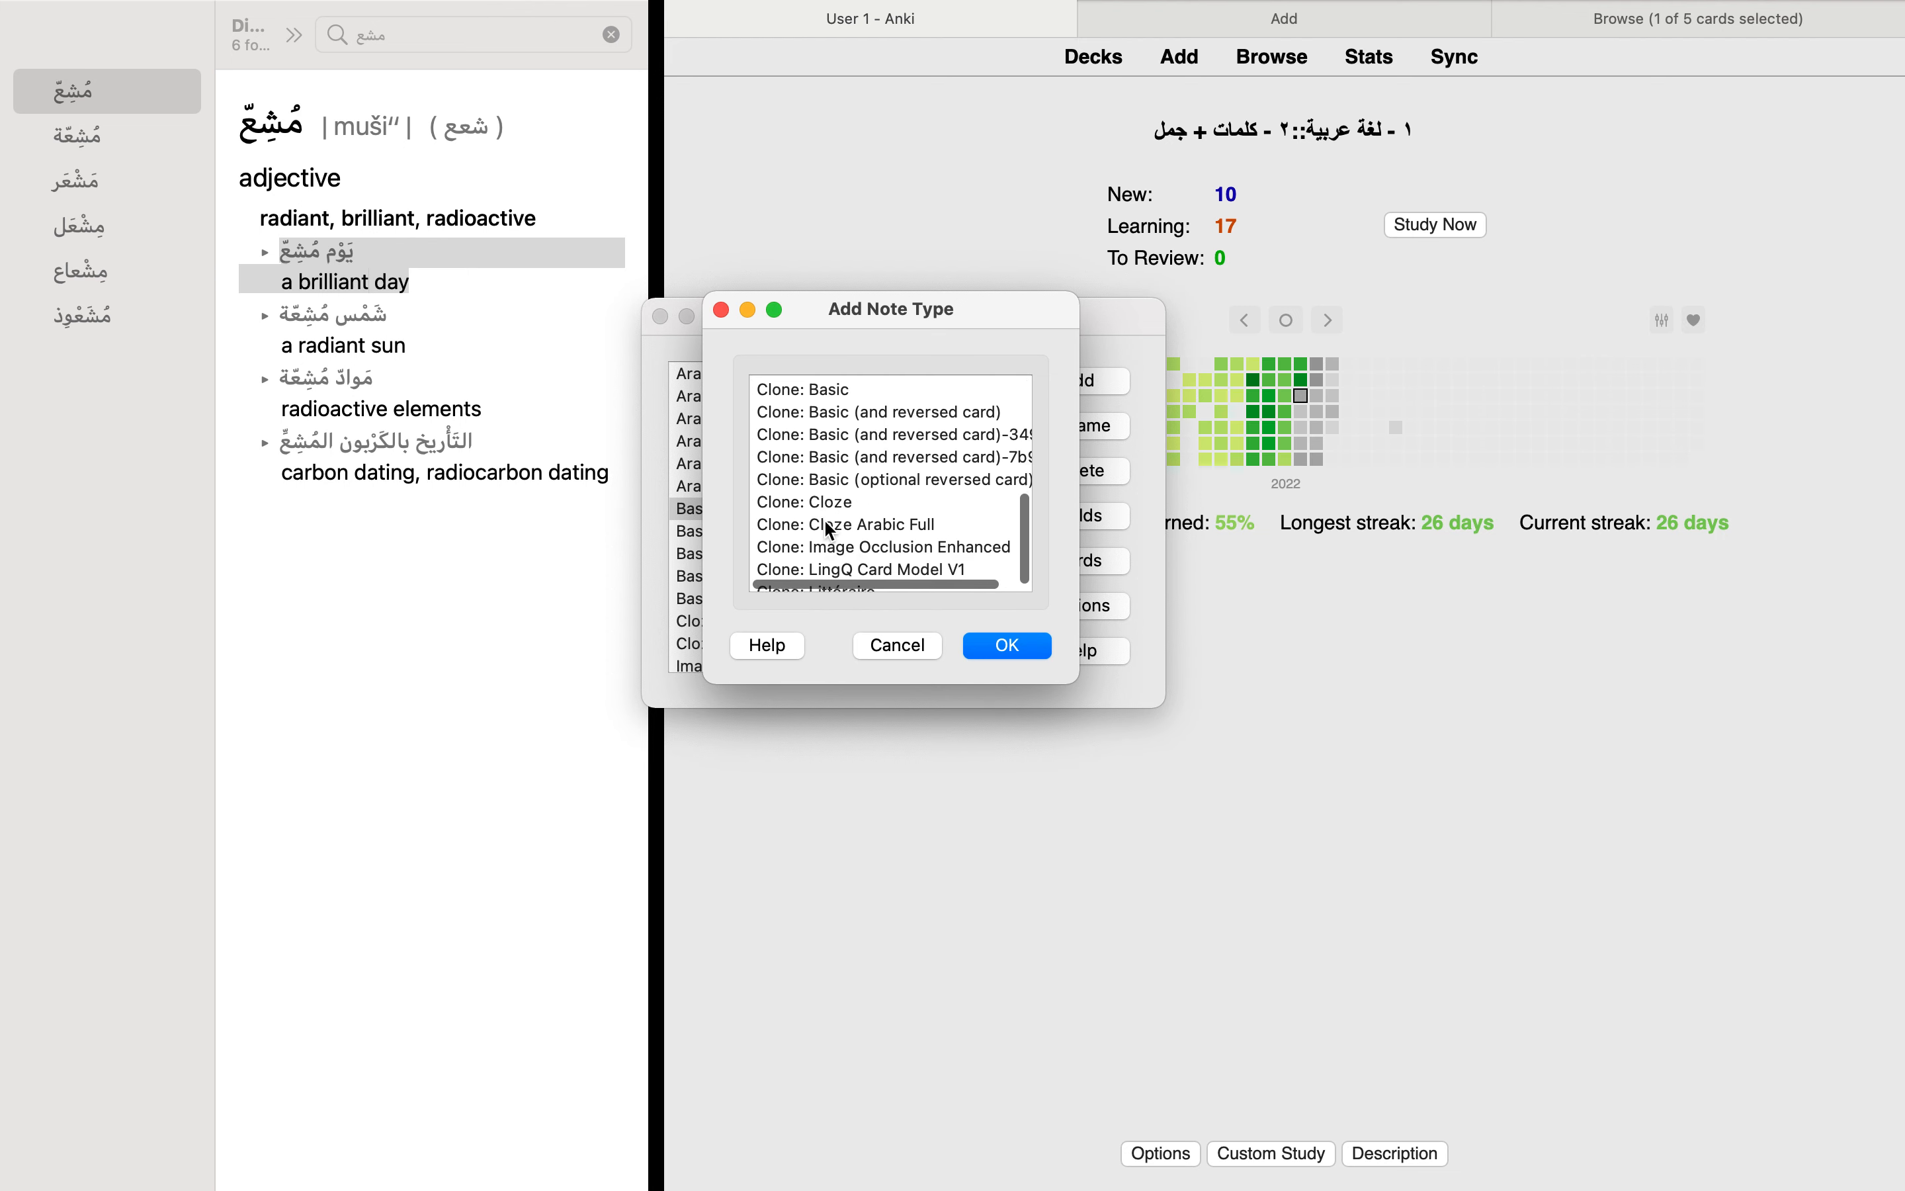
scroll(830, 534, "up", 7)
scroll(825, 522, "down", 5)
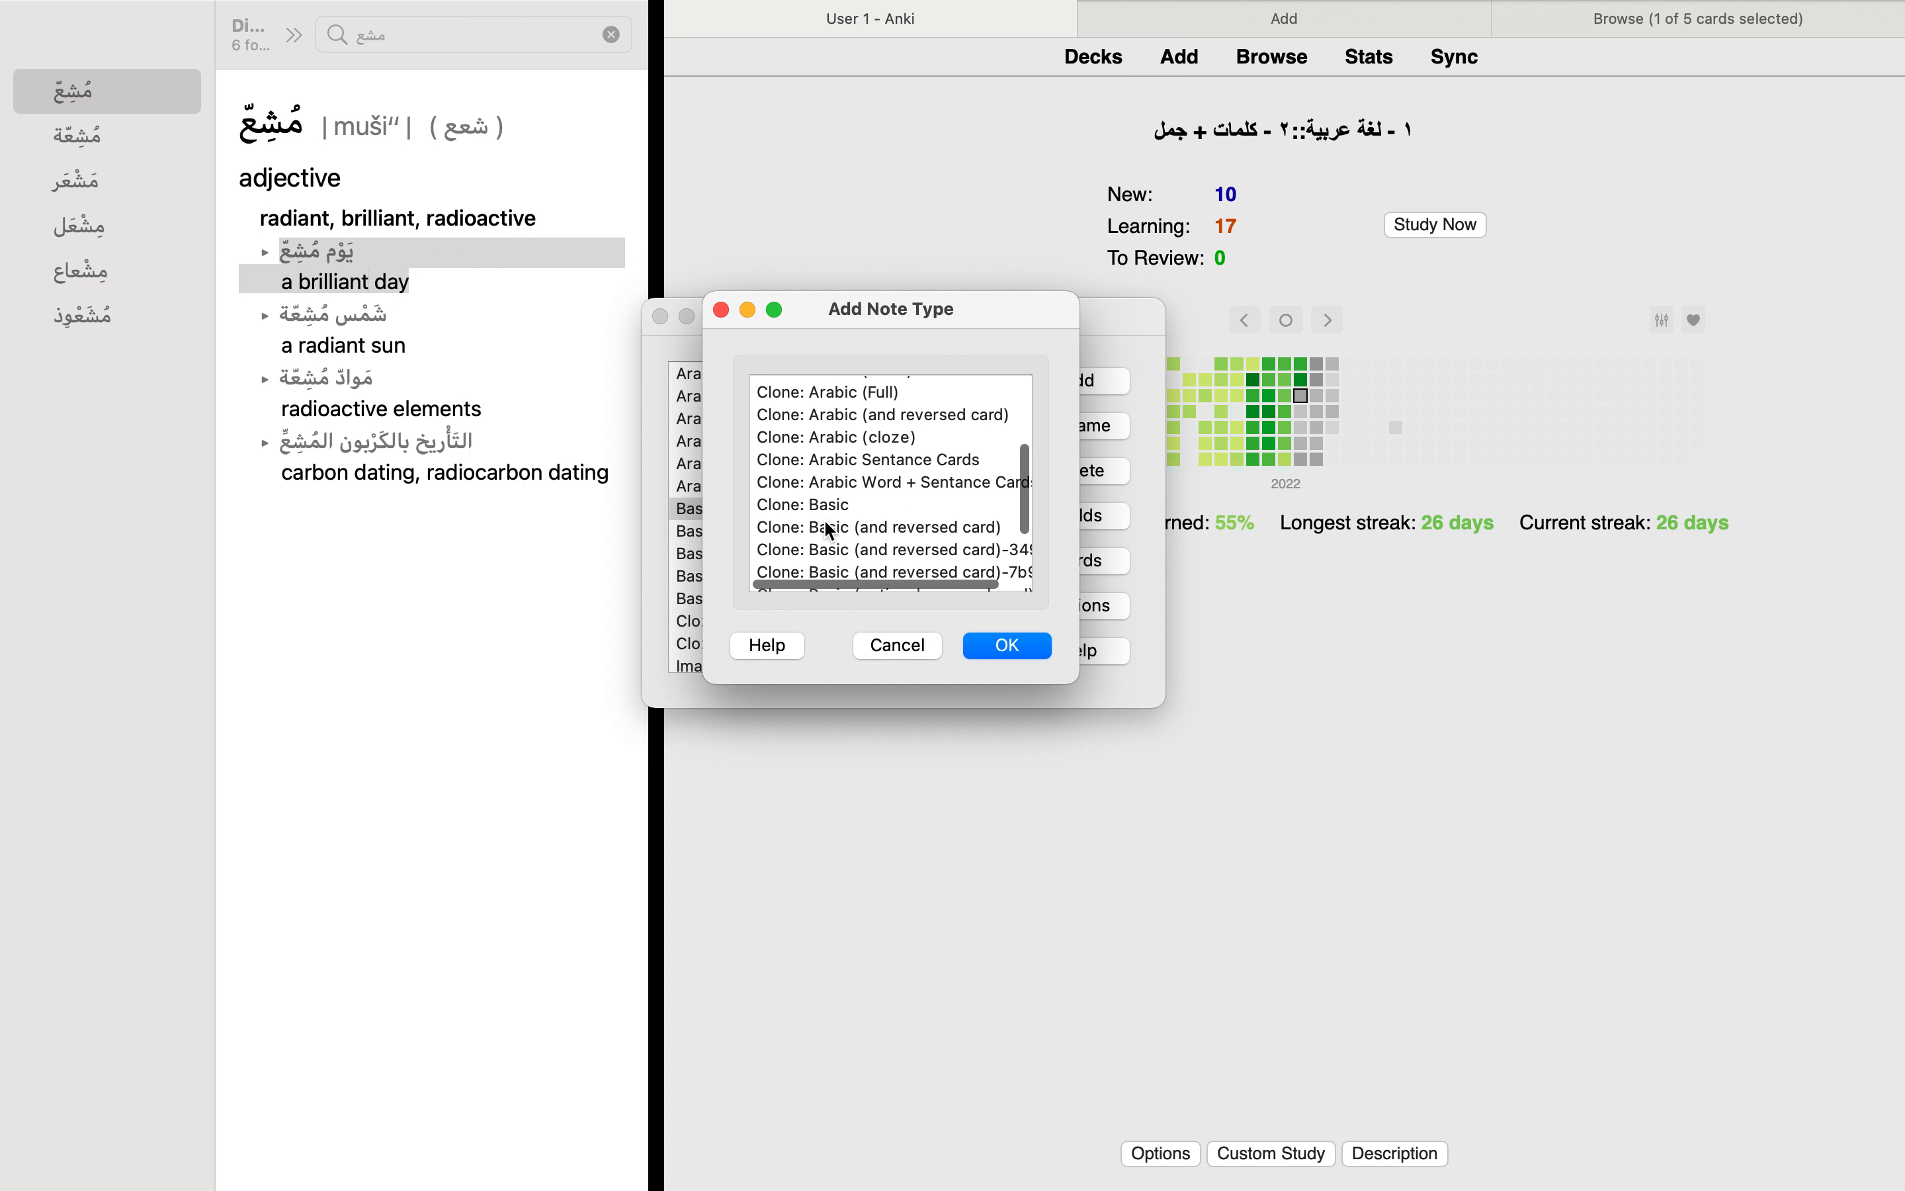
left_click(831, 473)
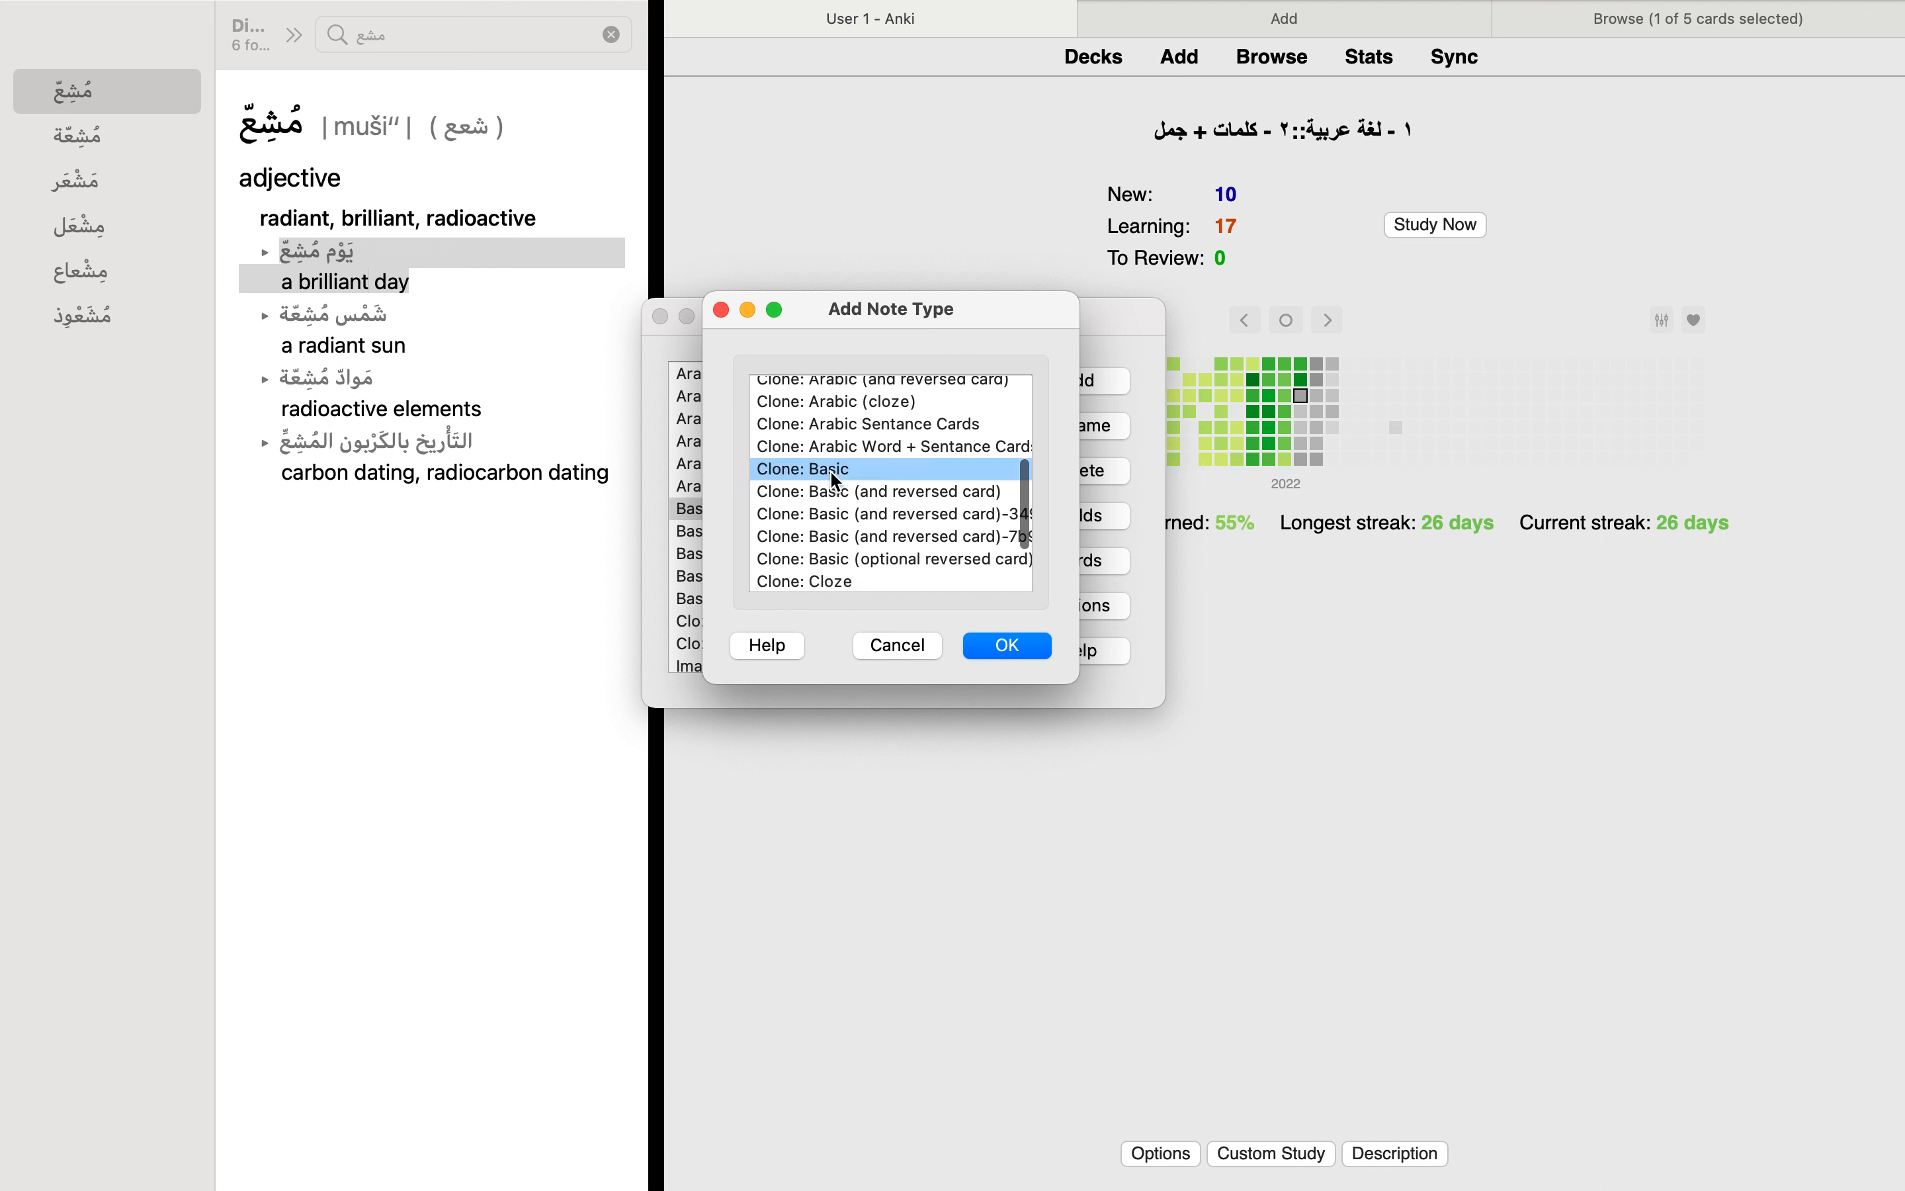
left_click(939, 645)
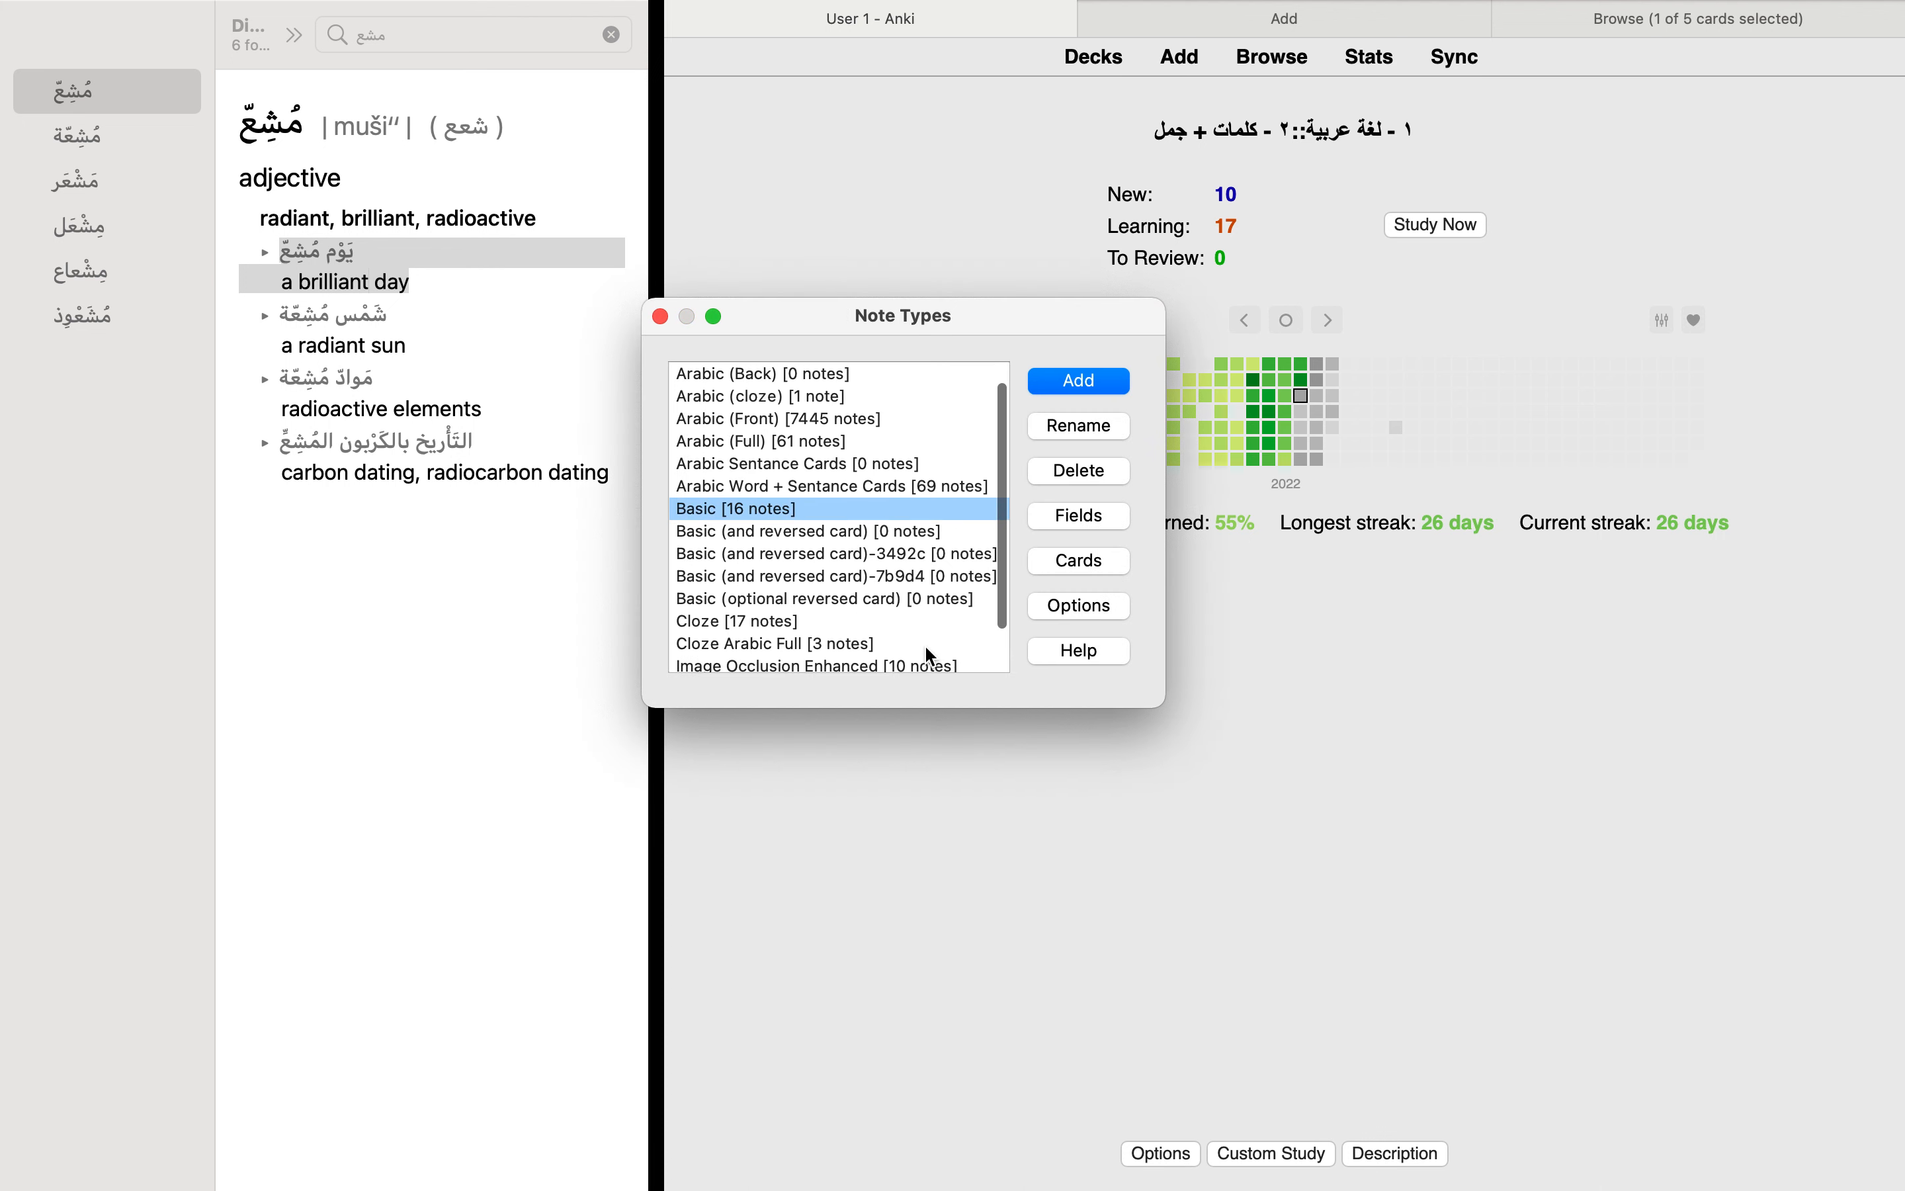
Step: Open the field list of the Arabic Word + Sentance Cards note type and enlarge its window to fit all fields
left_click(857, 488)
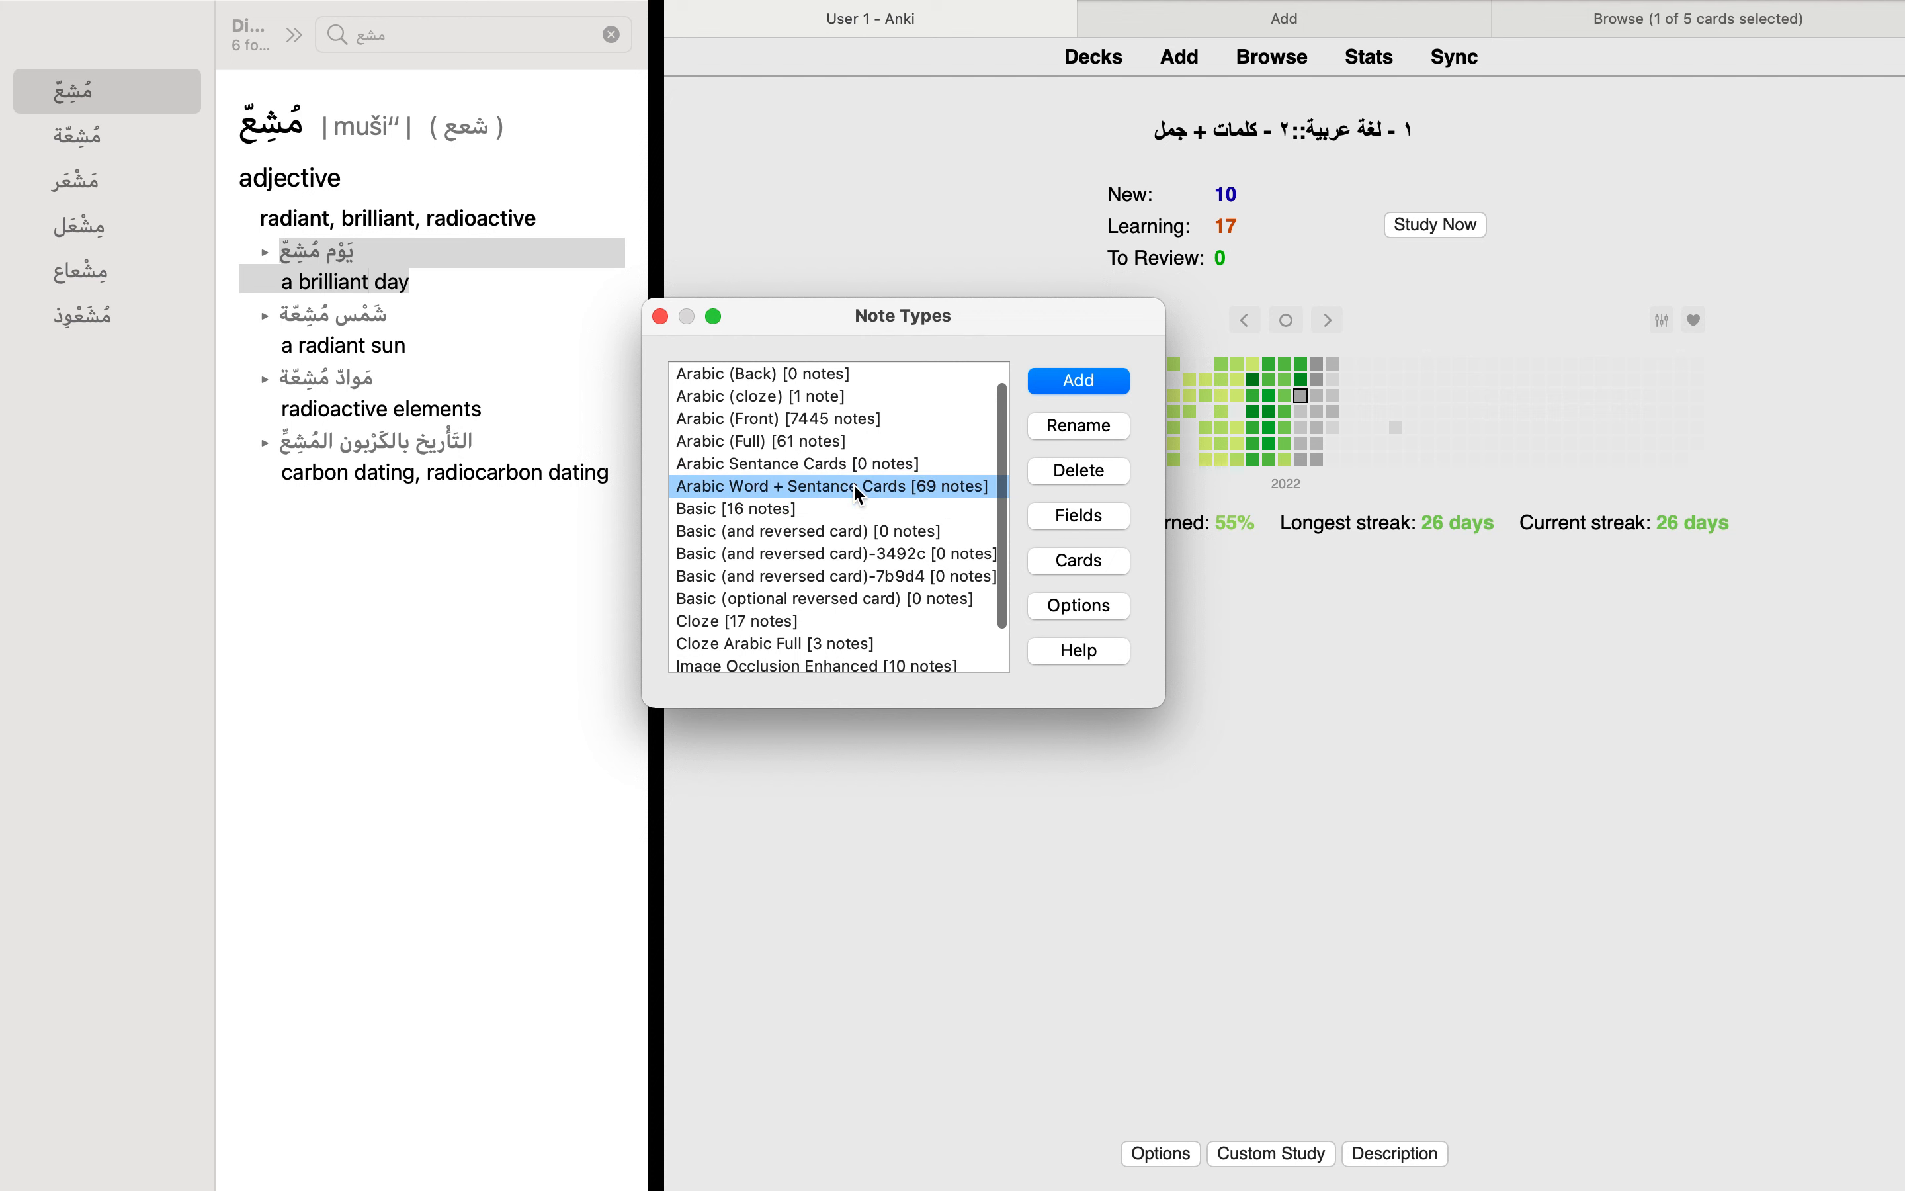
left_click(1061, 521)
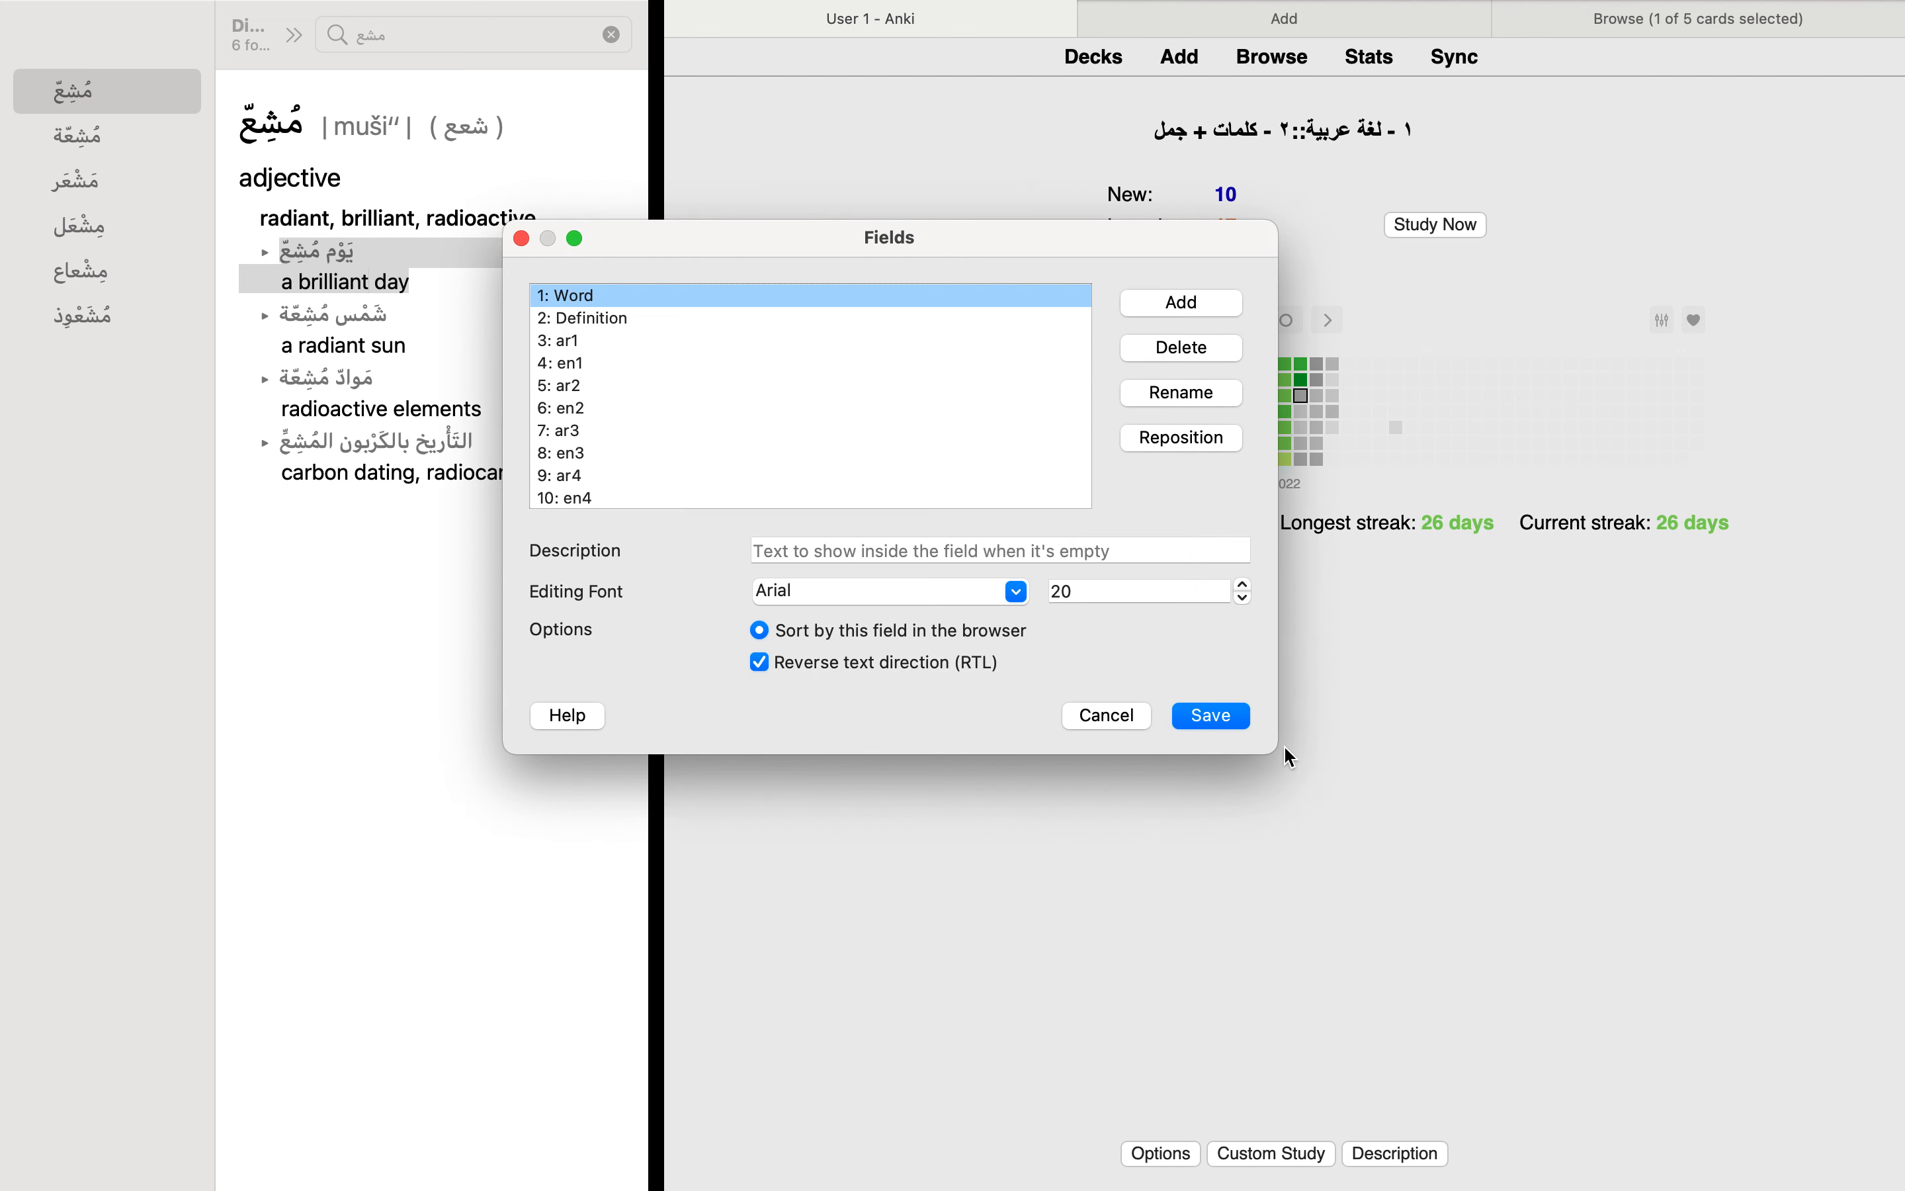
left_click_drag(1275, 750, 1403, 897)
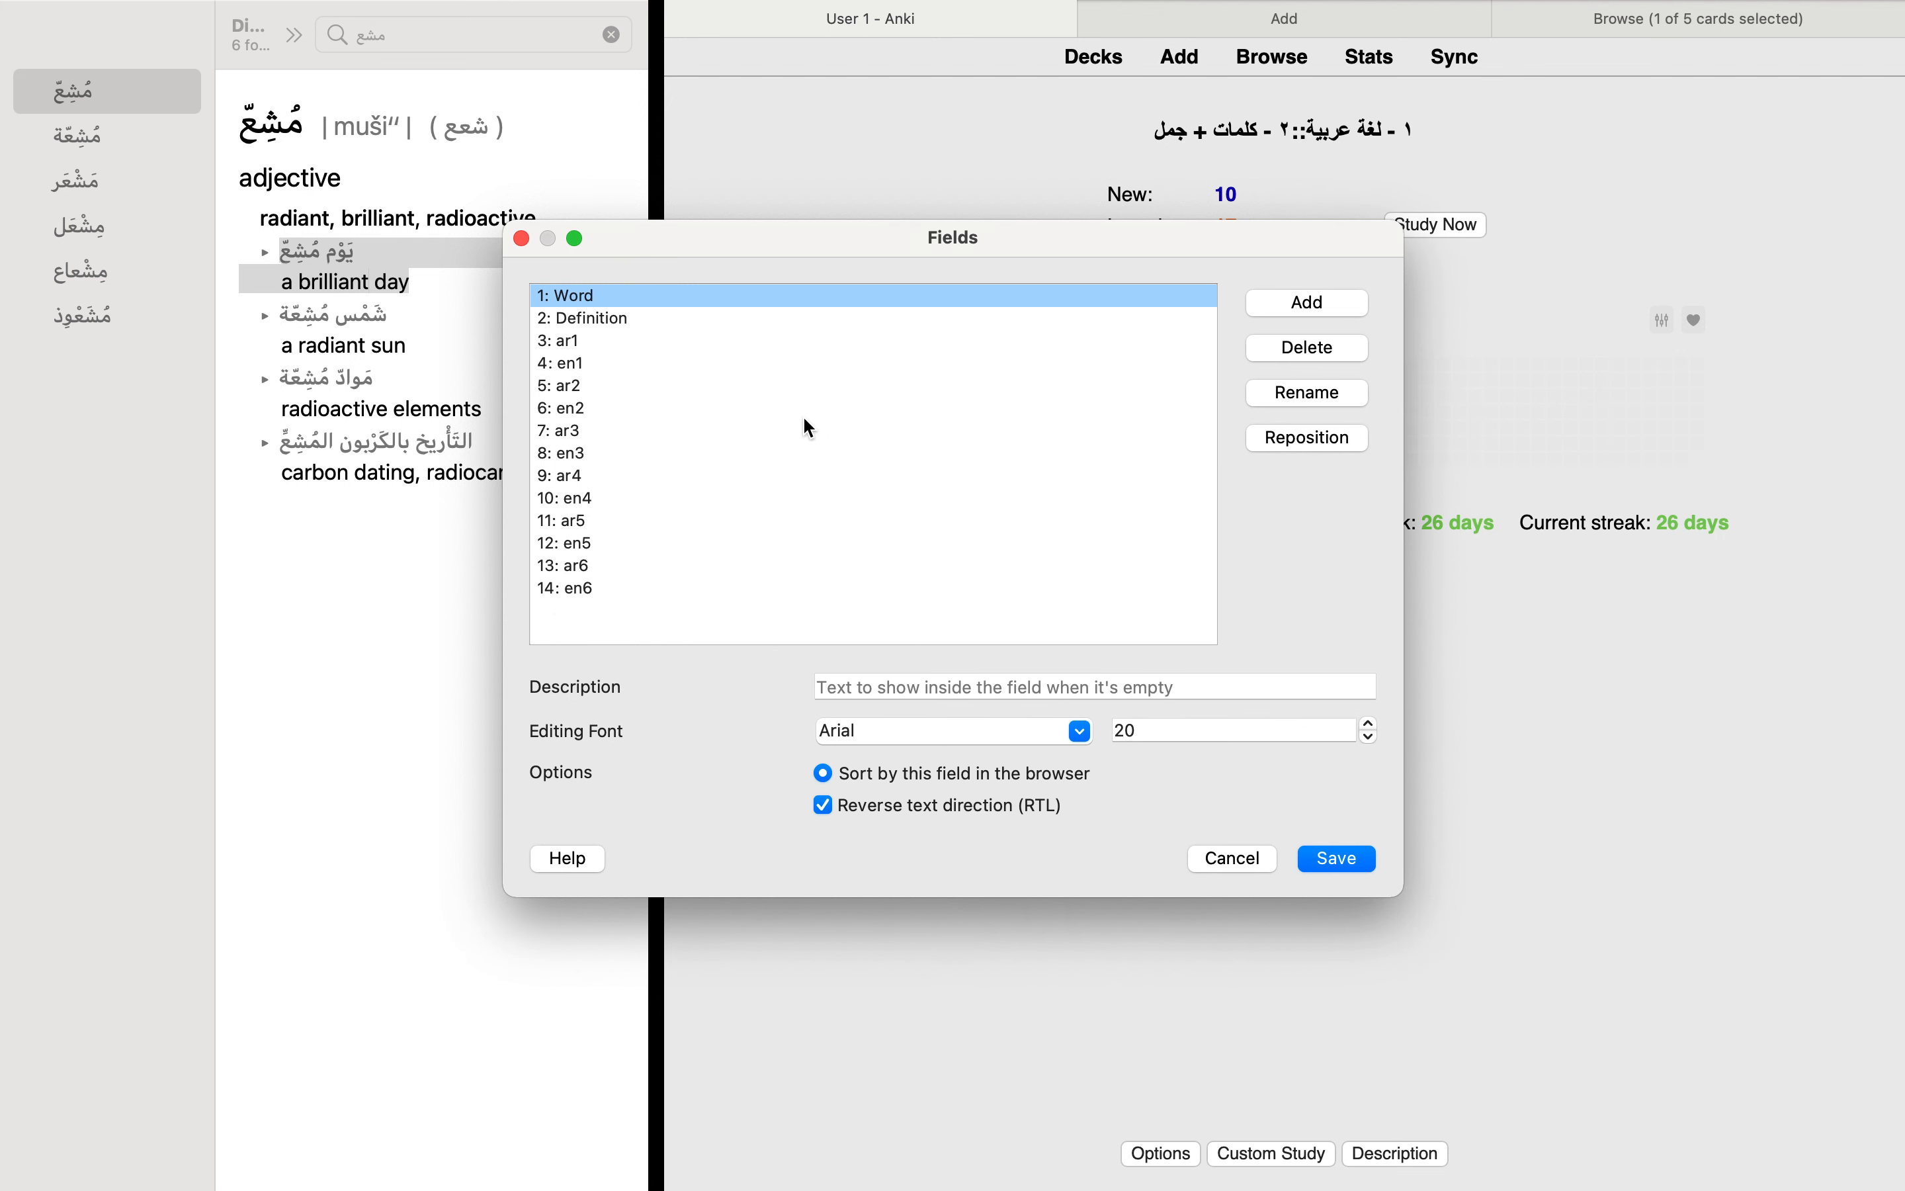
Step: Compare the text direction settings of the Word, Definition, Arabic and English fields, and close the field list unchanged
left_click(670, 318)
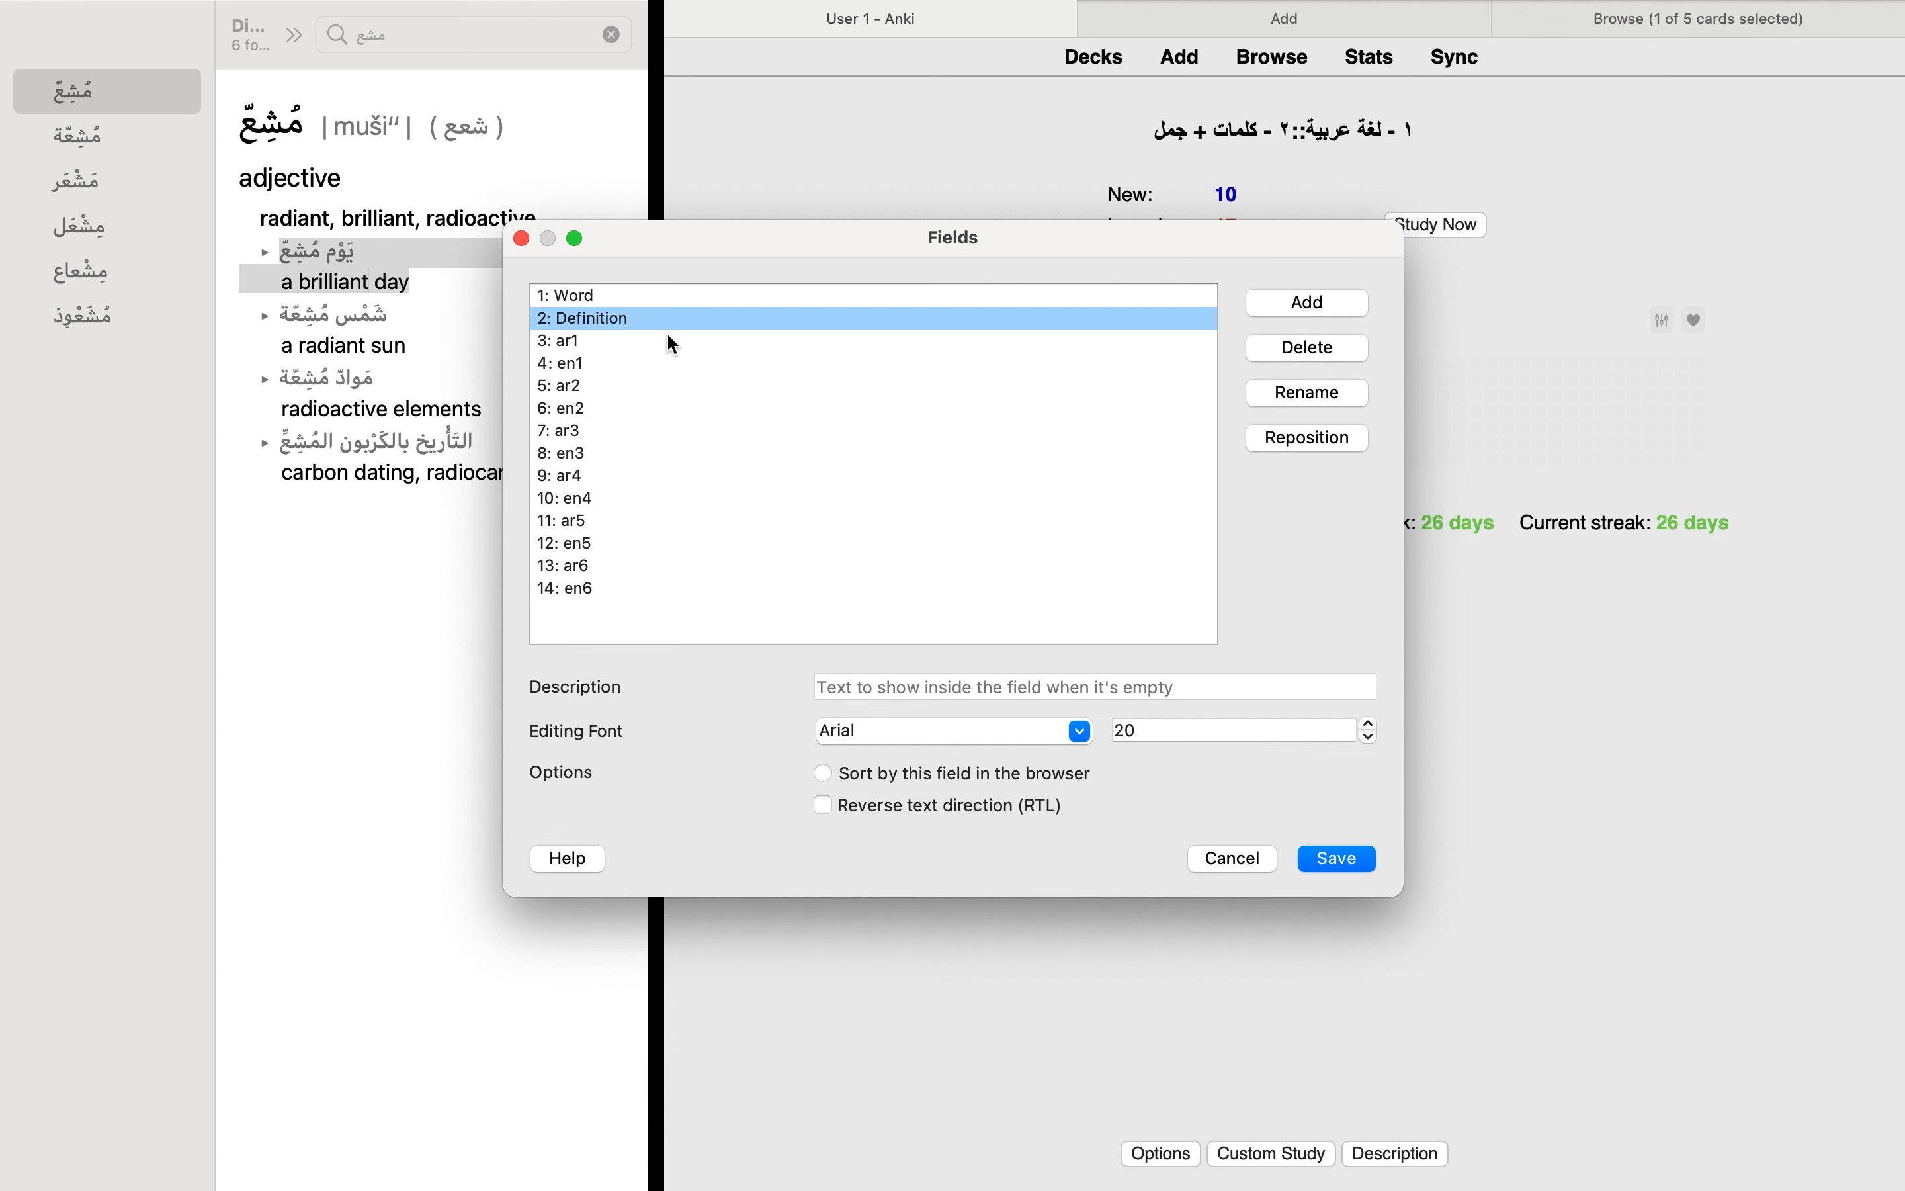
left_click(669, 340)
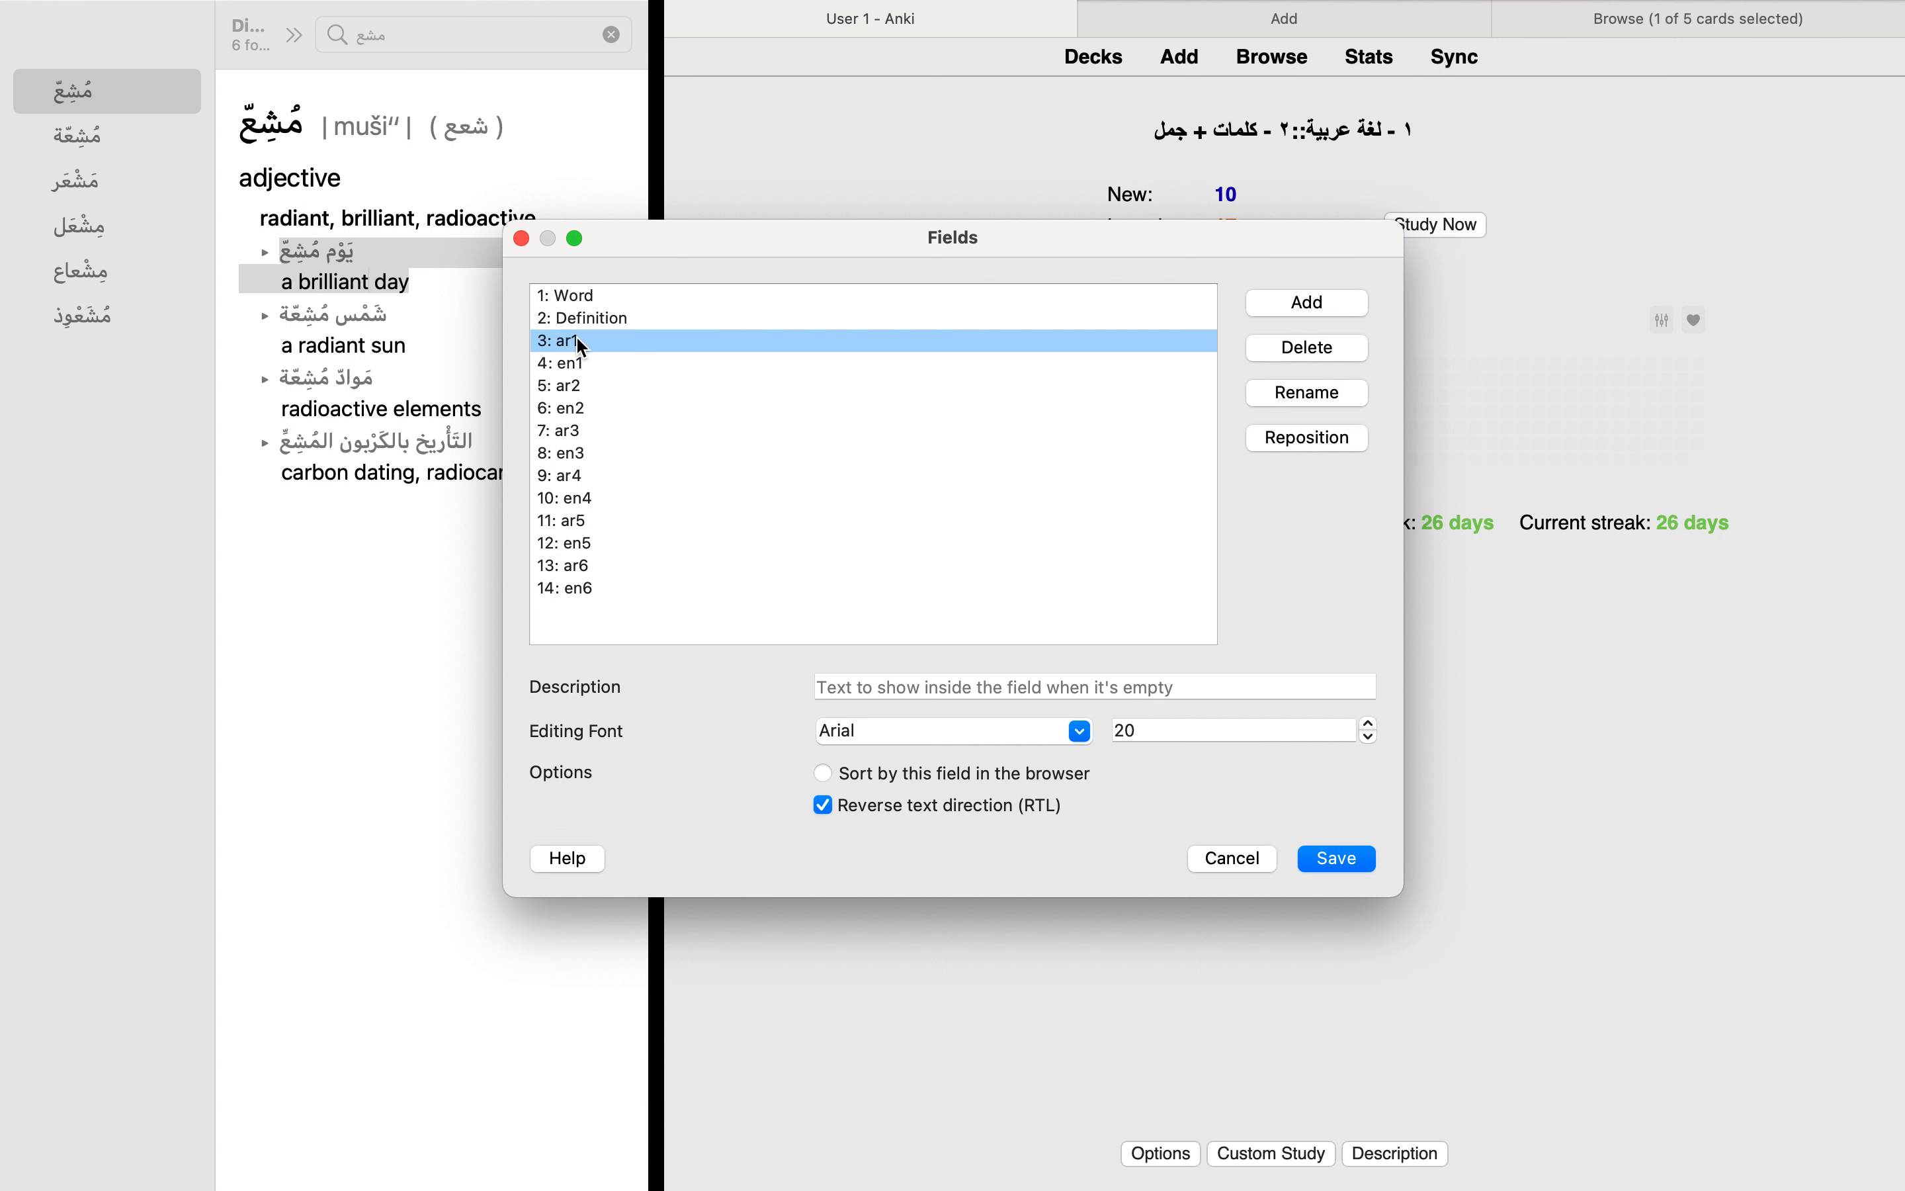
left_click(584, 364)
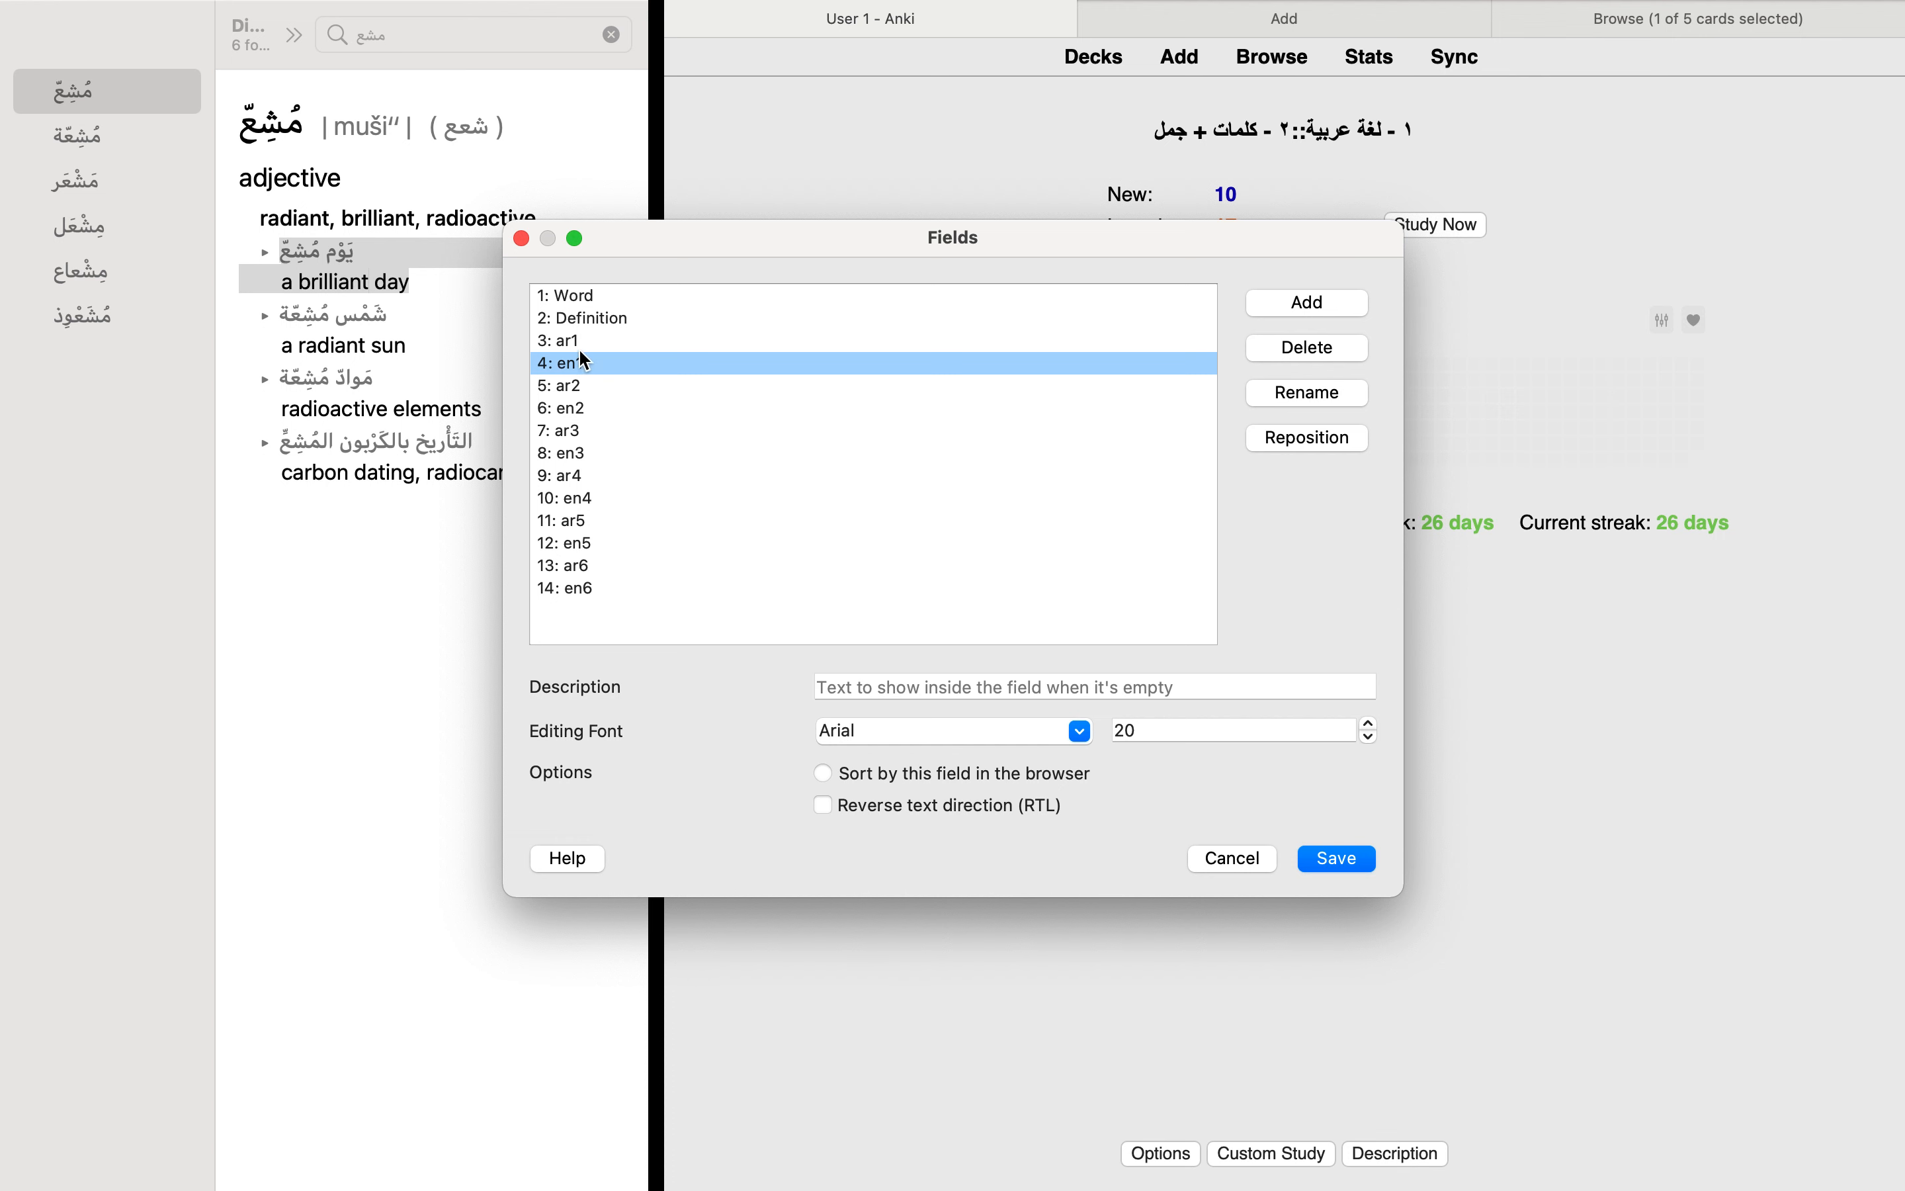
left_click(579, 348)
left_click(591, 365)
left_click(594, 394)
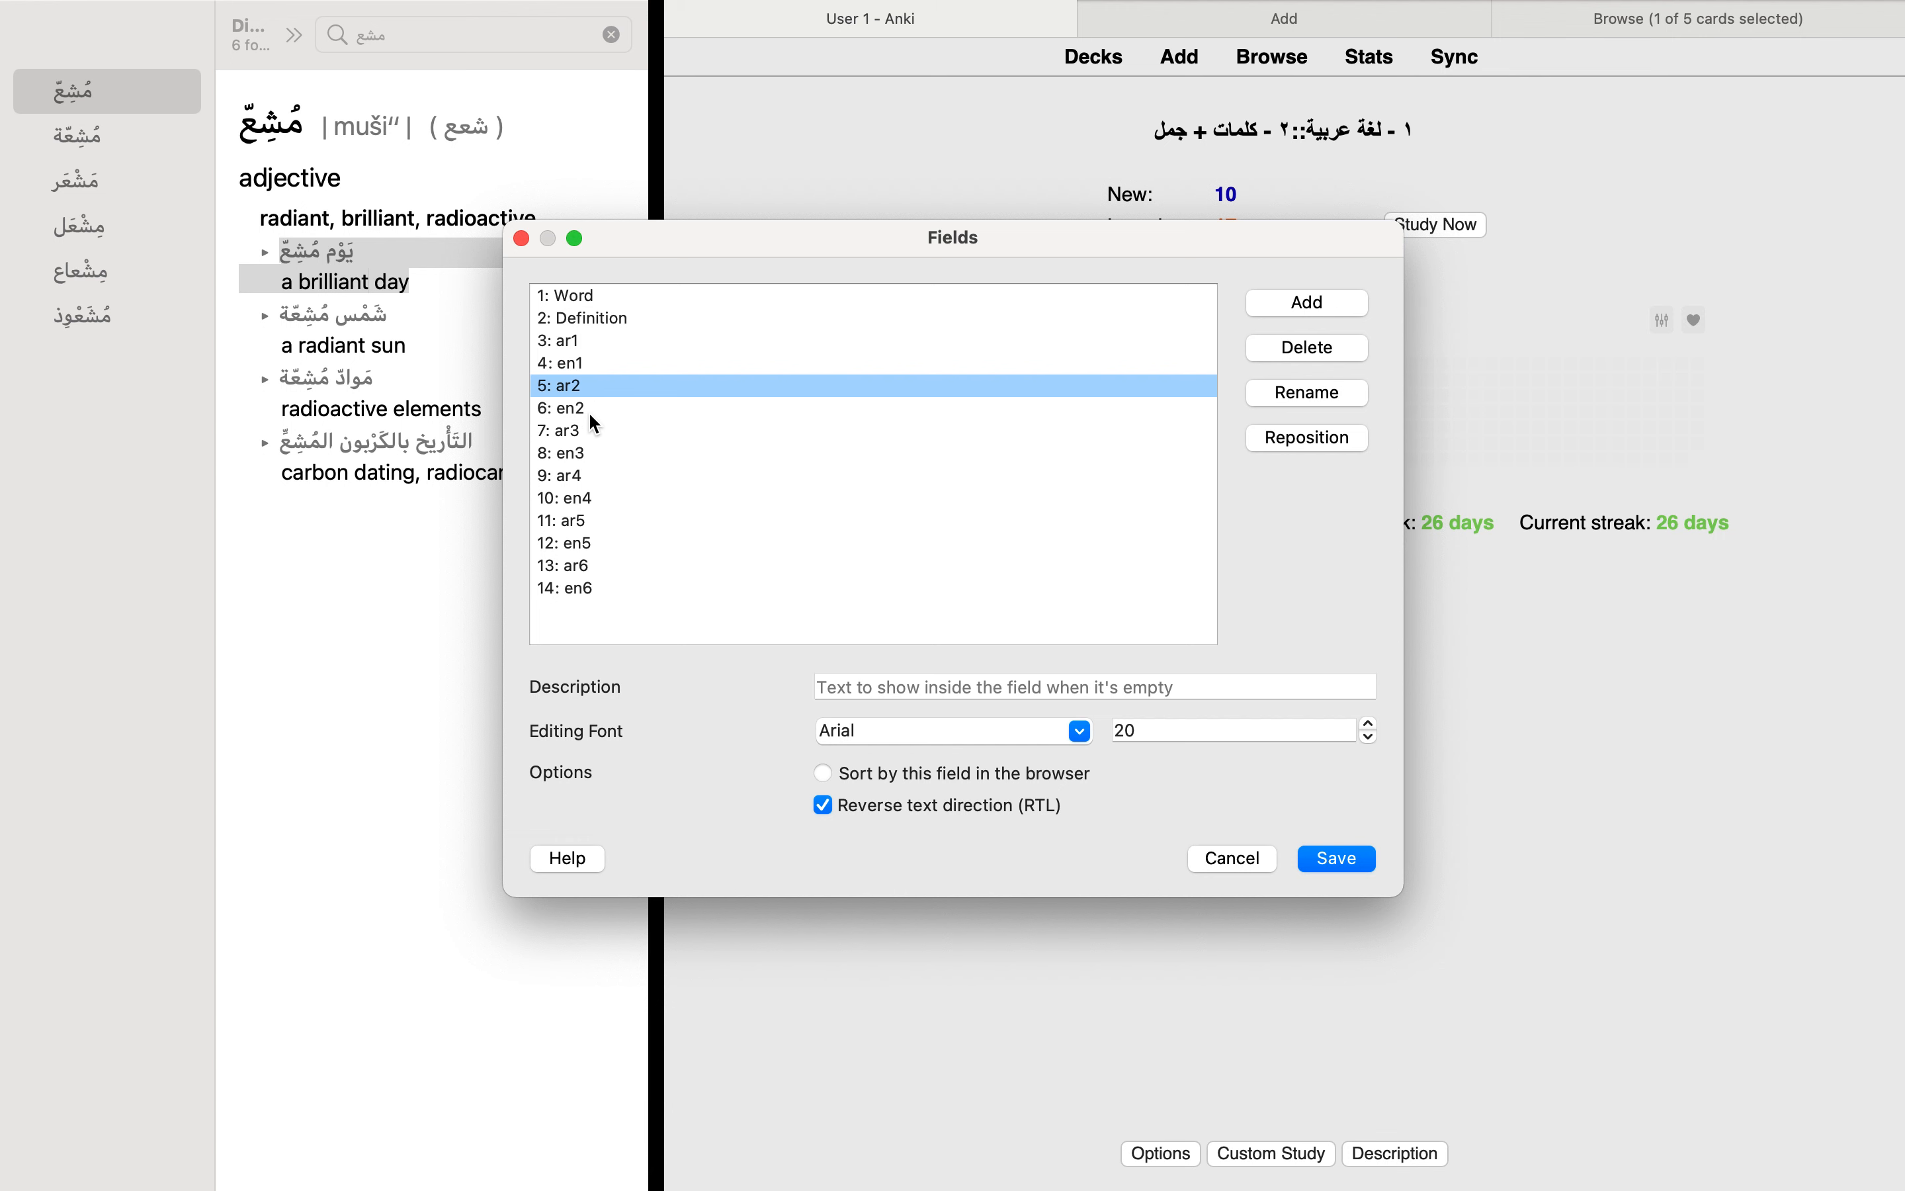
left_click(594, 418)
left_click(613, 590)
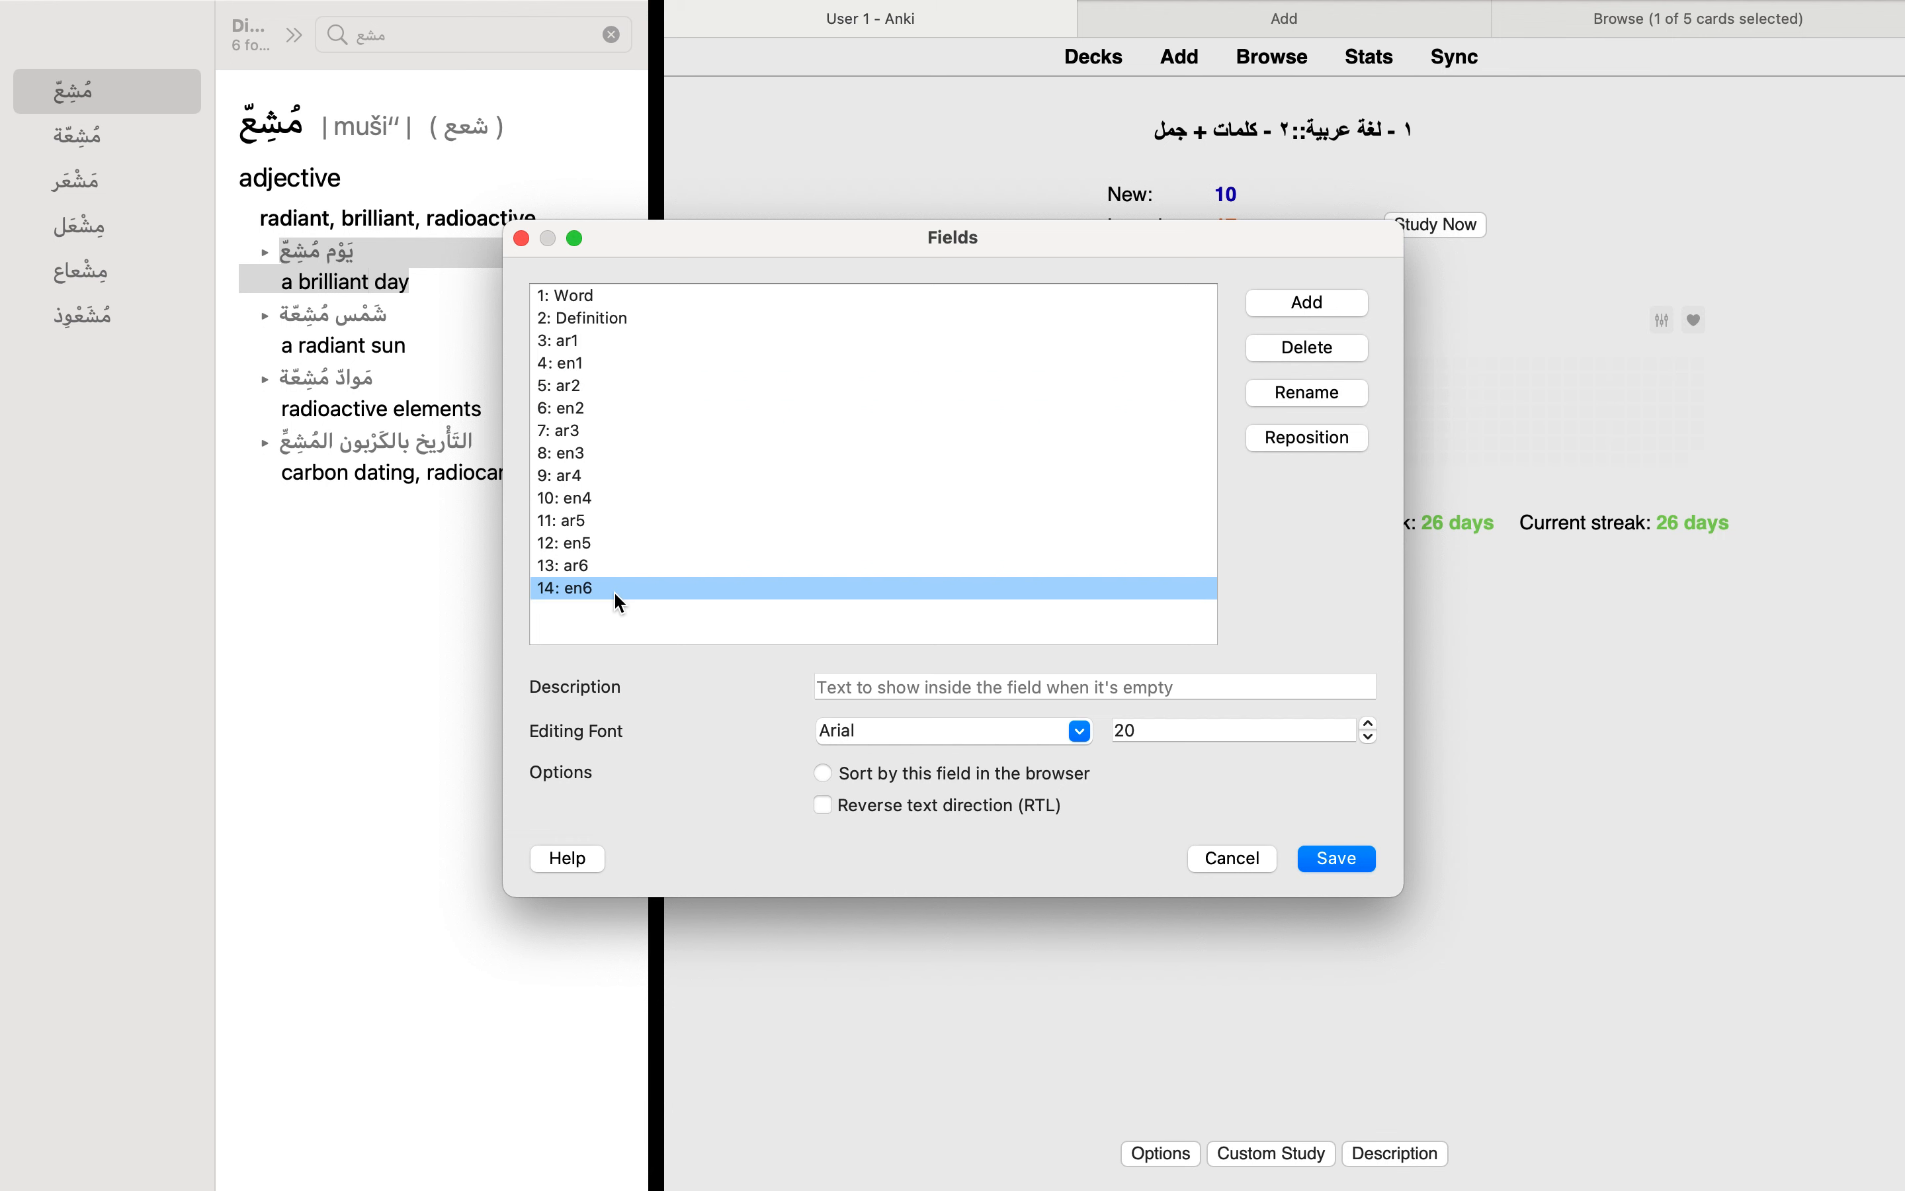
left_click(592, 569)
left_click(593, 587)
left_click(598, 302)
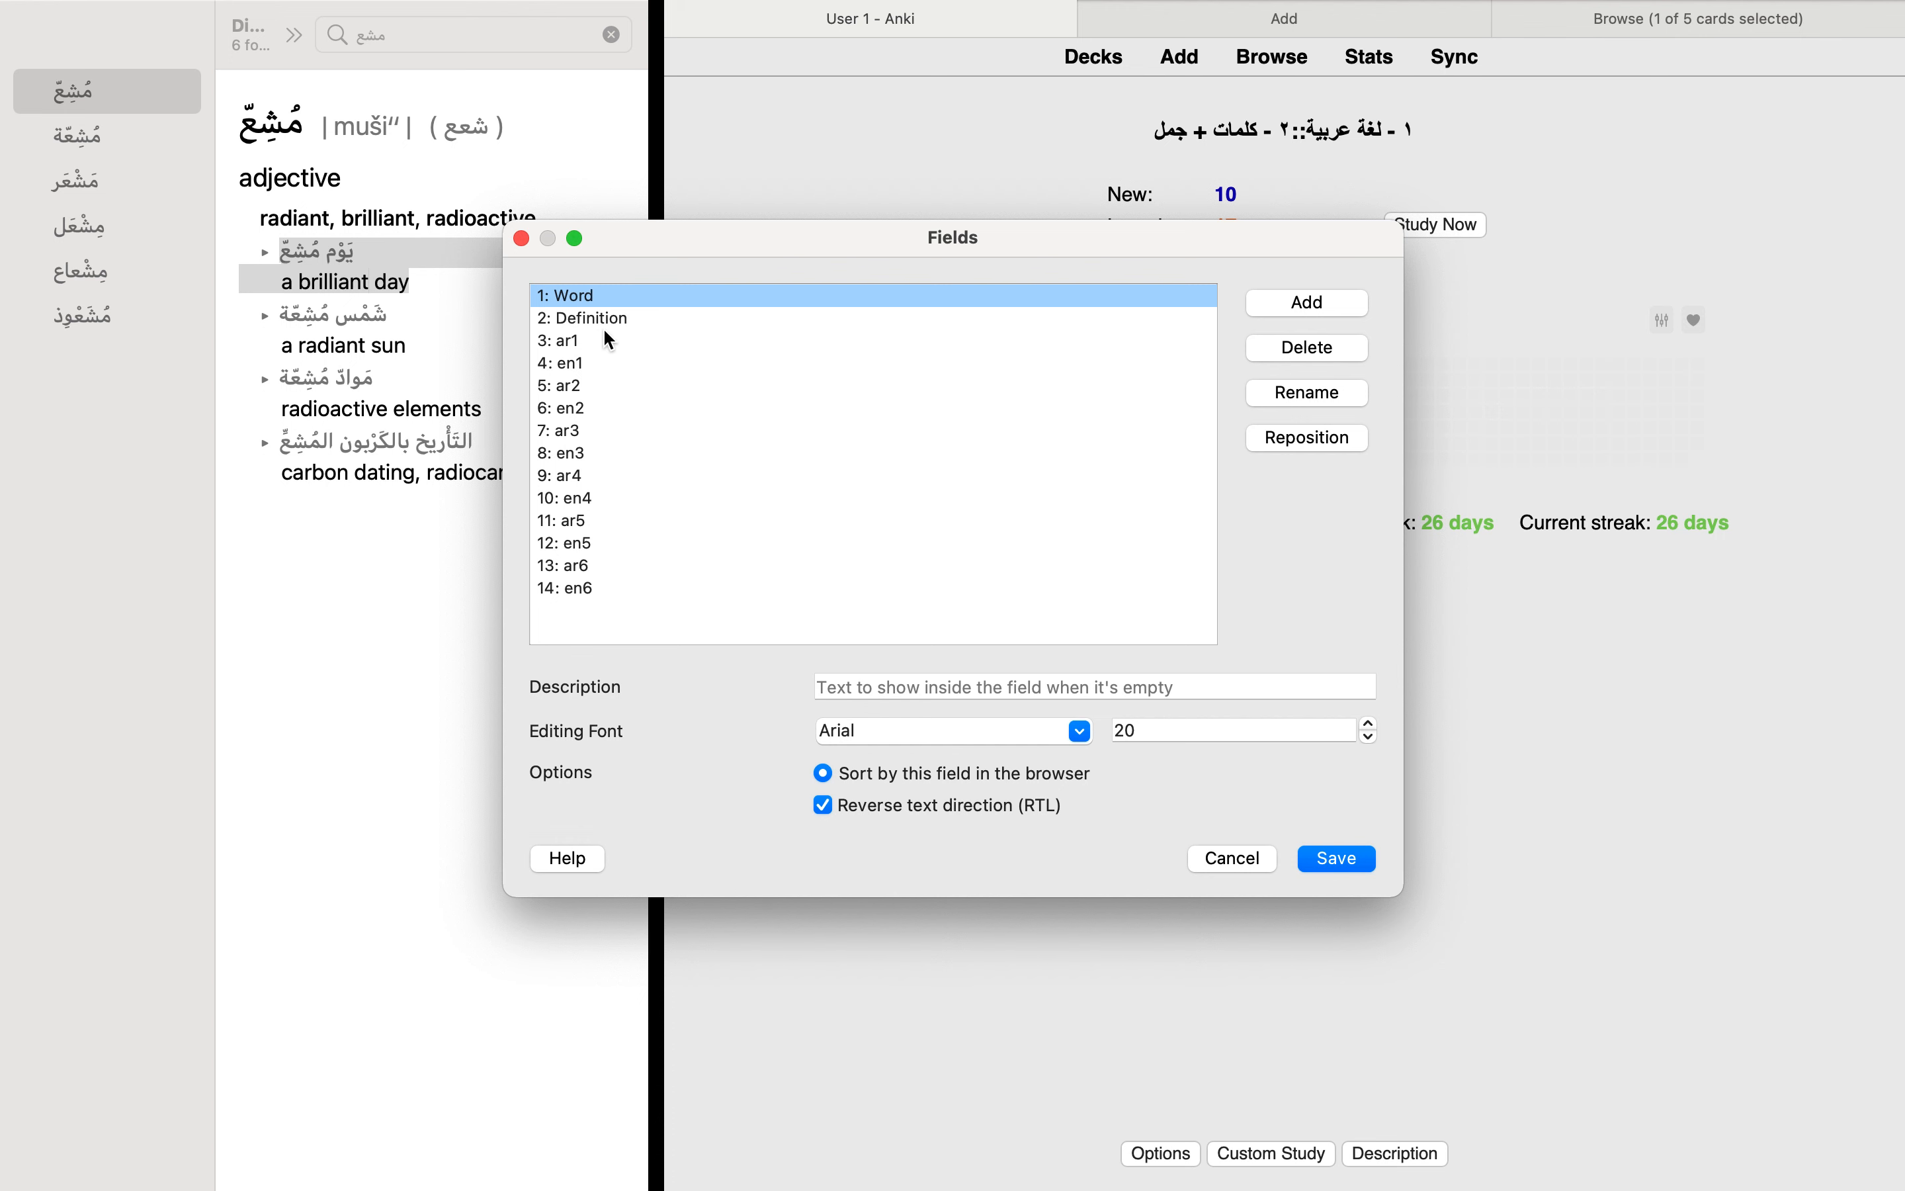
left_click(578, 341)
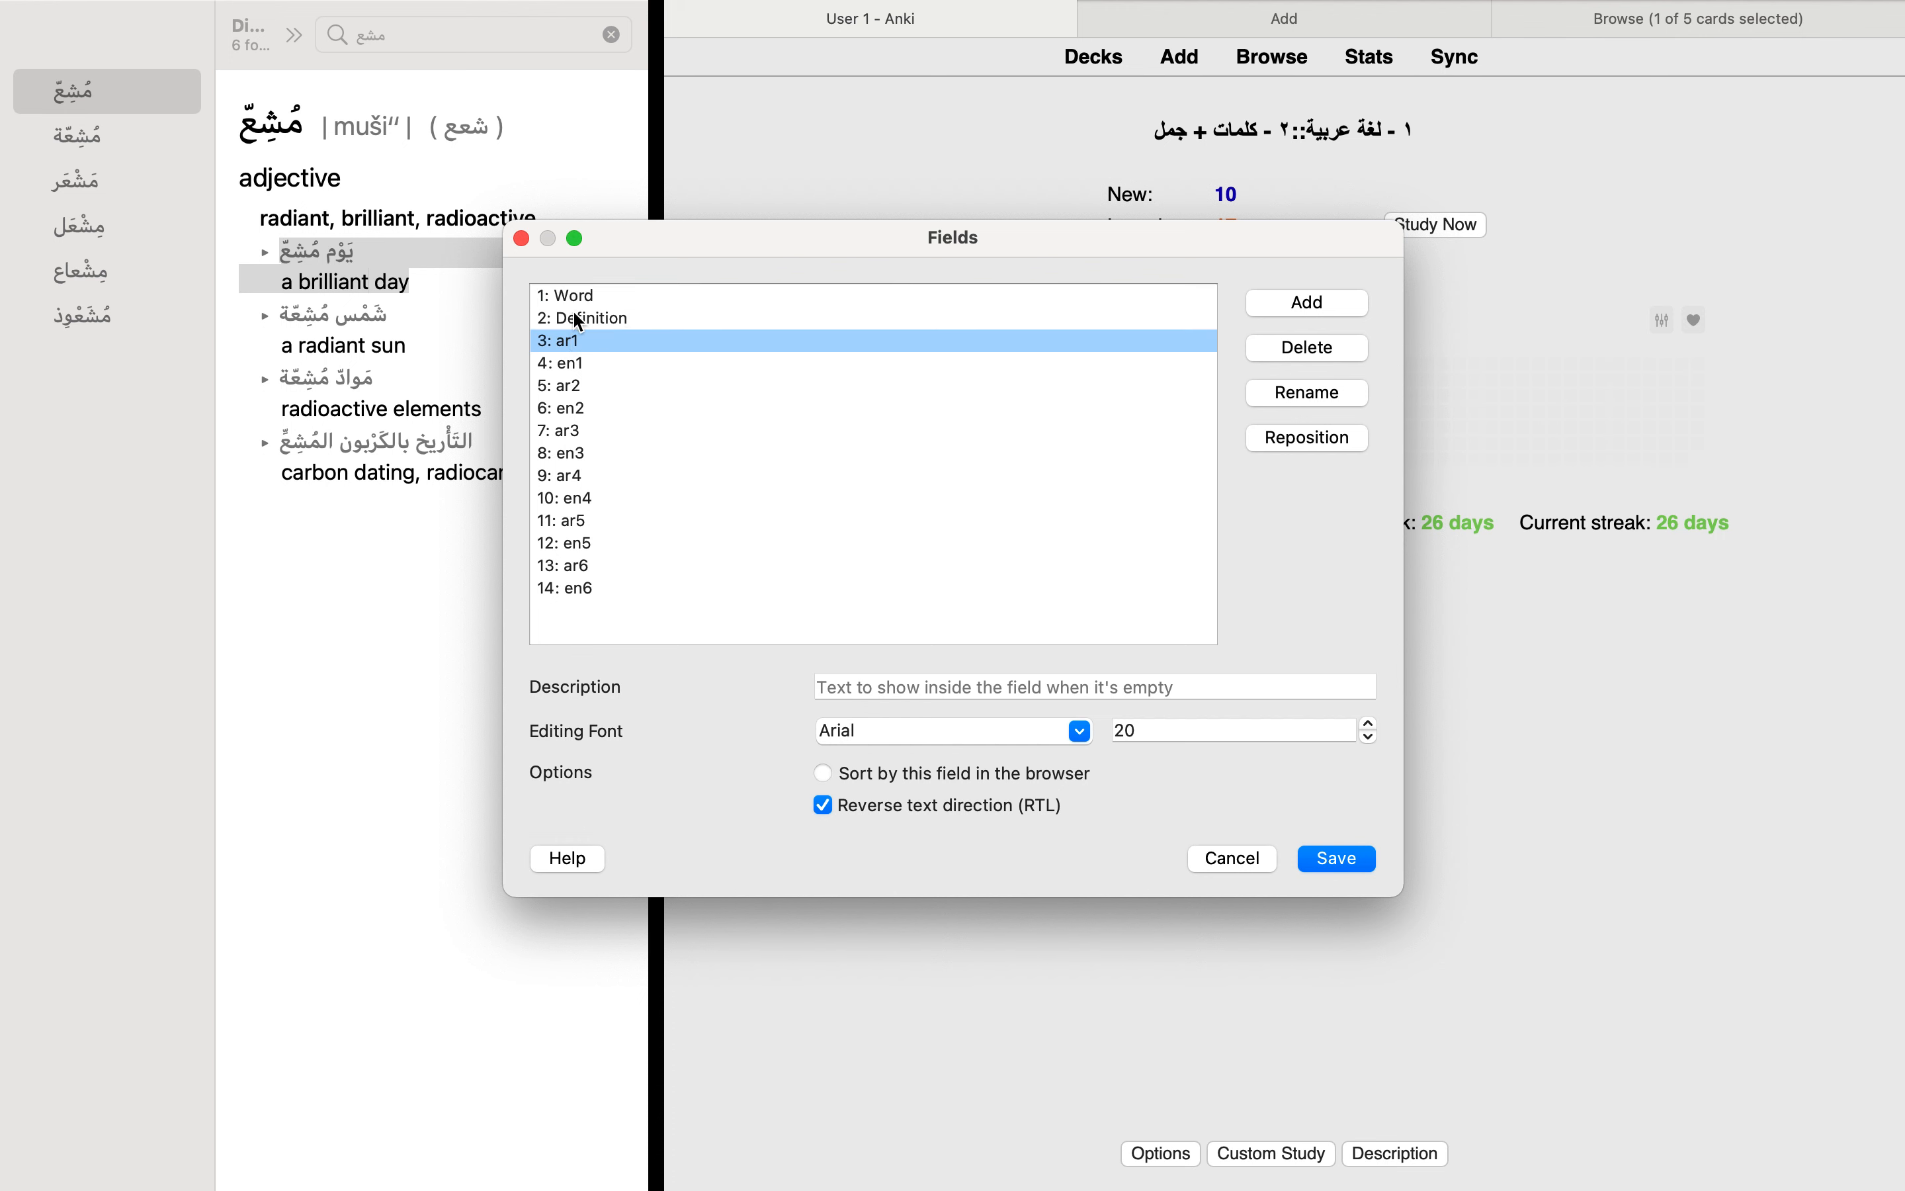
left_click(584, 387)
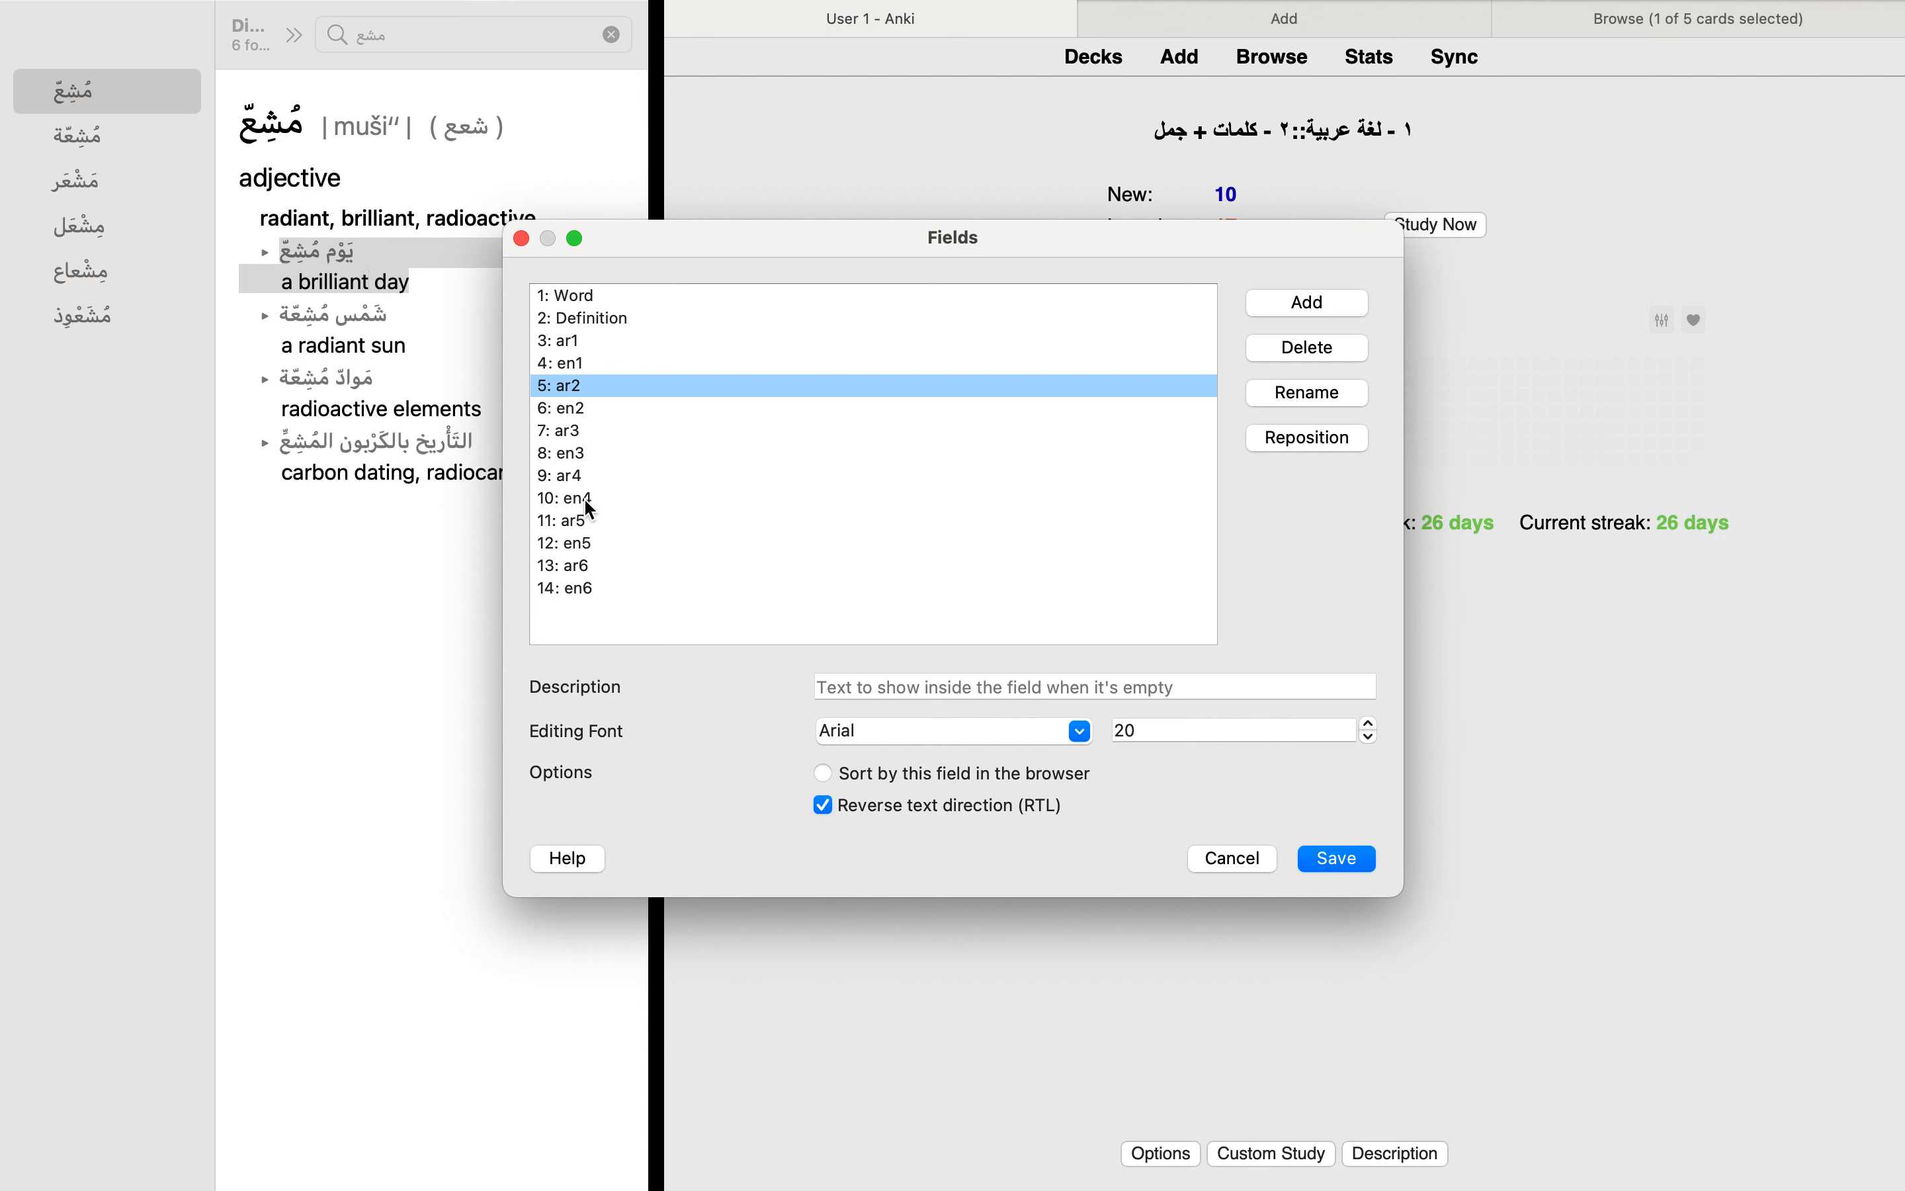
left_click(525, 239)
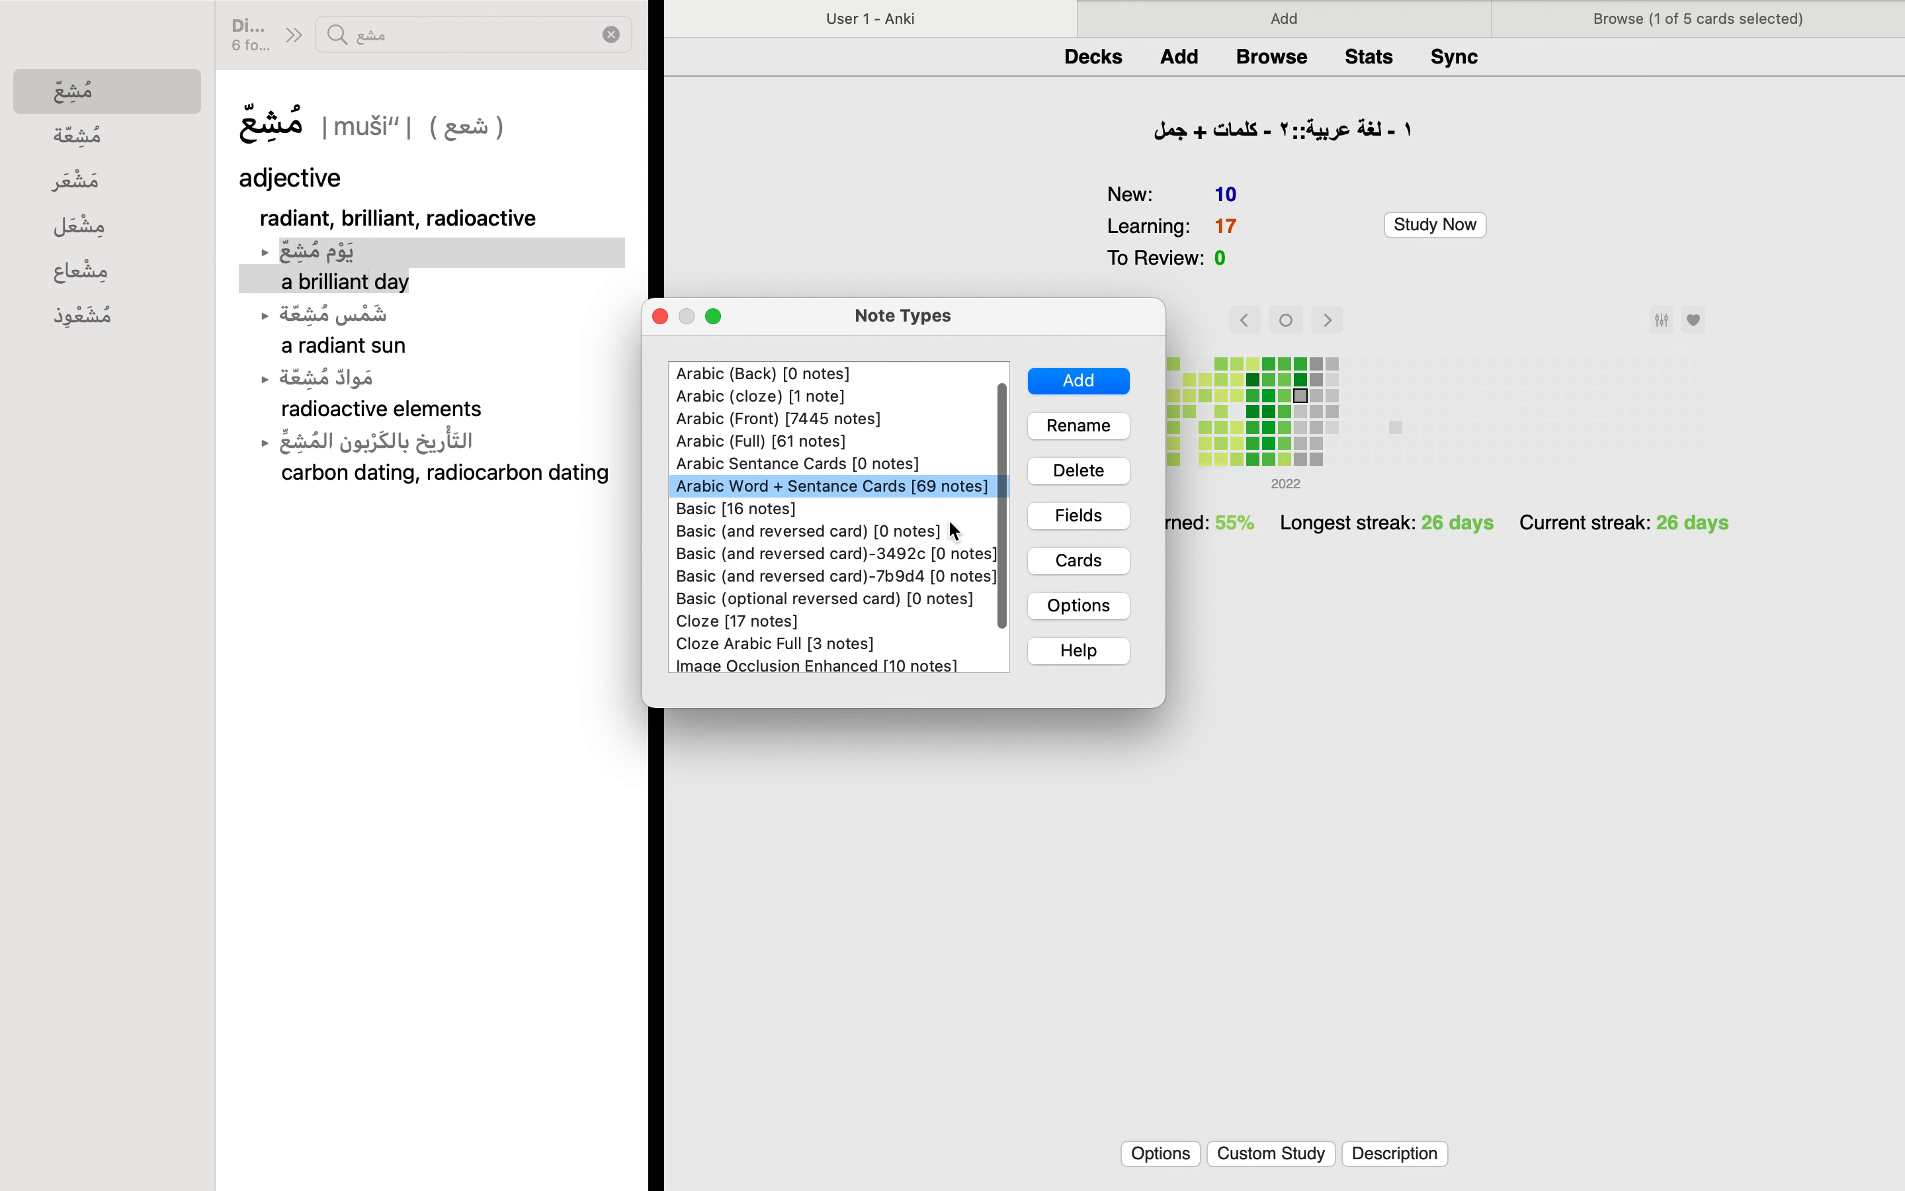
Step: Open the card templates of Arabic Word + Sentance Cards and examine the div markup in the Definition Card's front template
left_click(1079, 559)
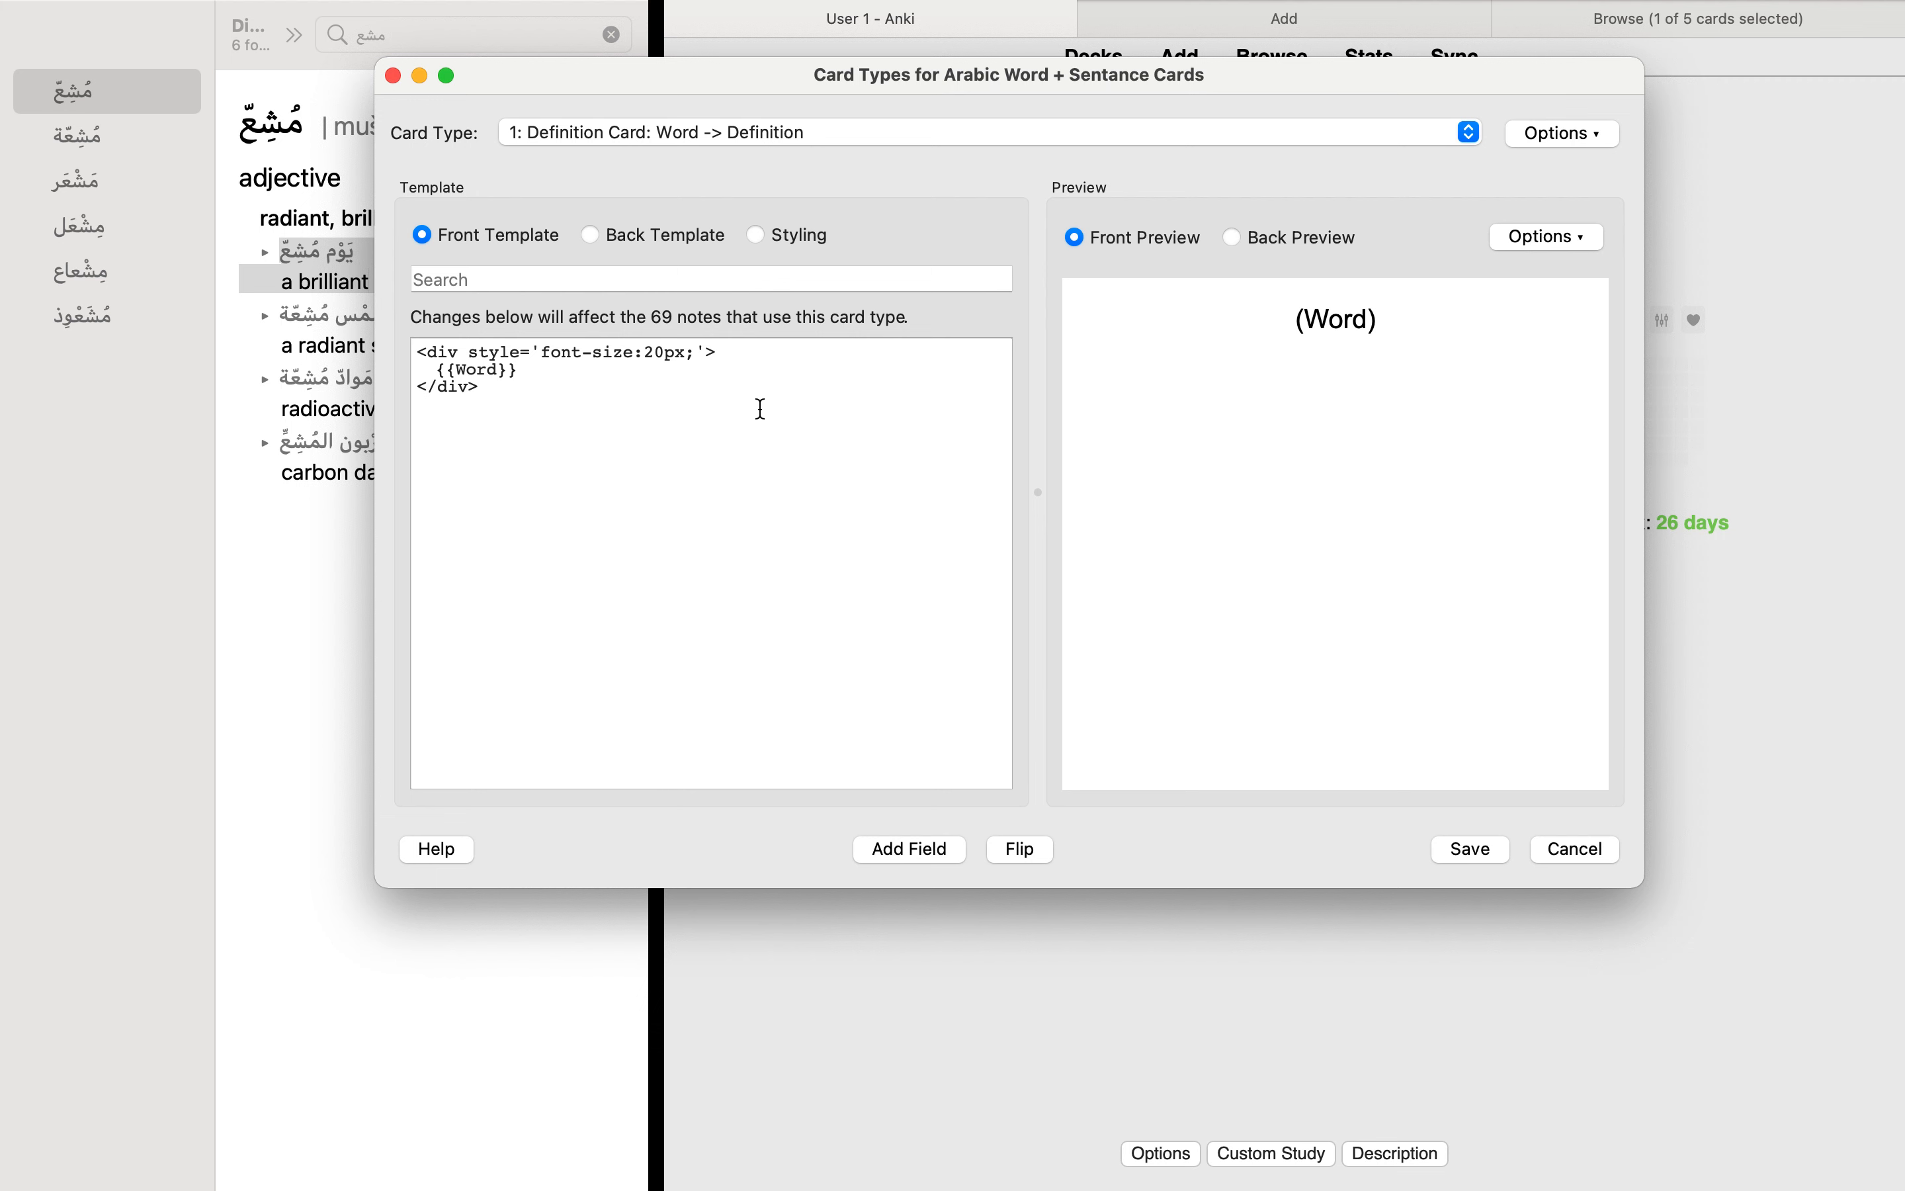
left_click_drag(480, 388, 400, 360)
left_click(508, 412)
left_click_drag(510, 412, 413, 349)
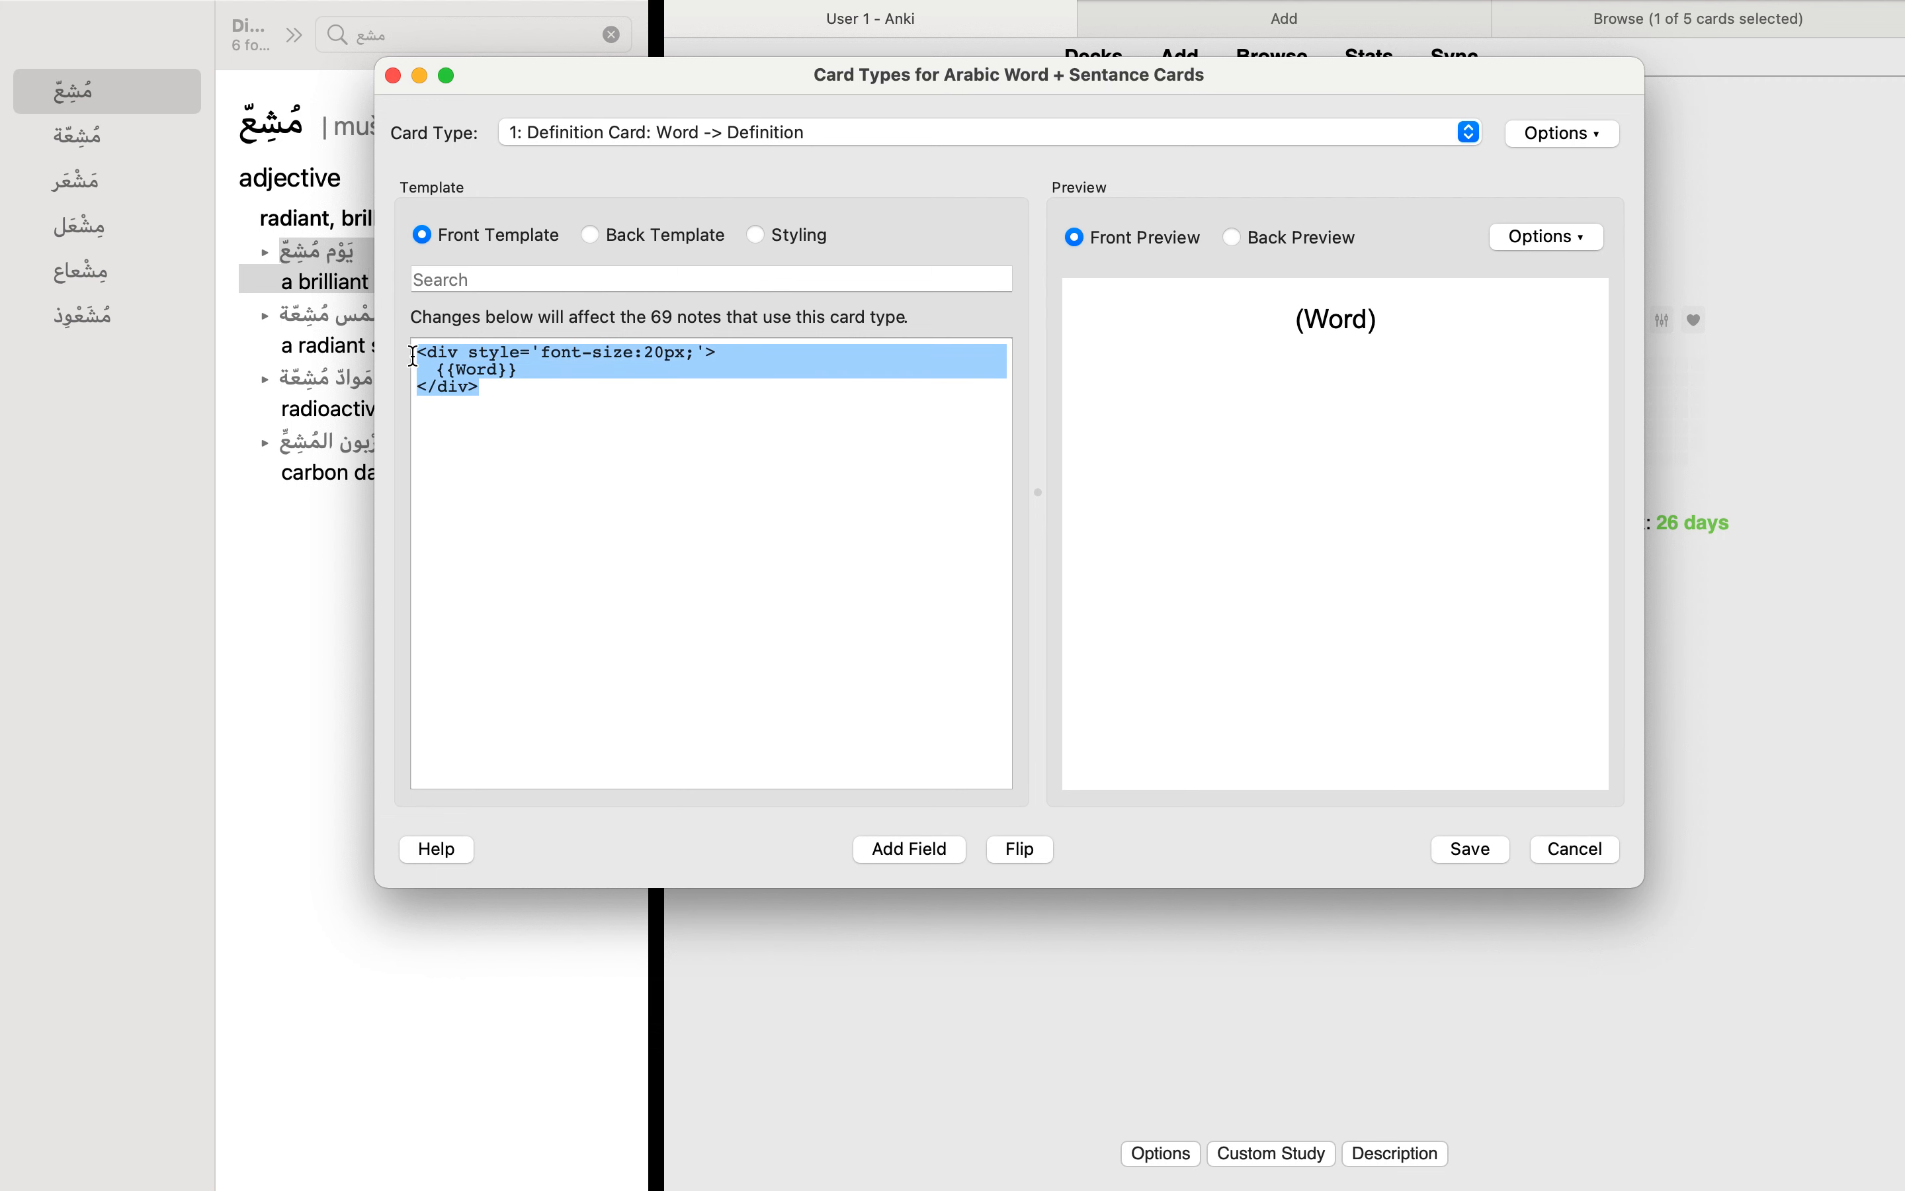
left_click(547, 425)
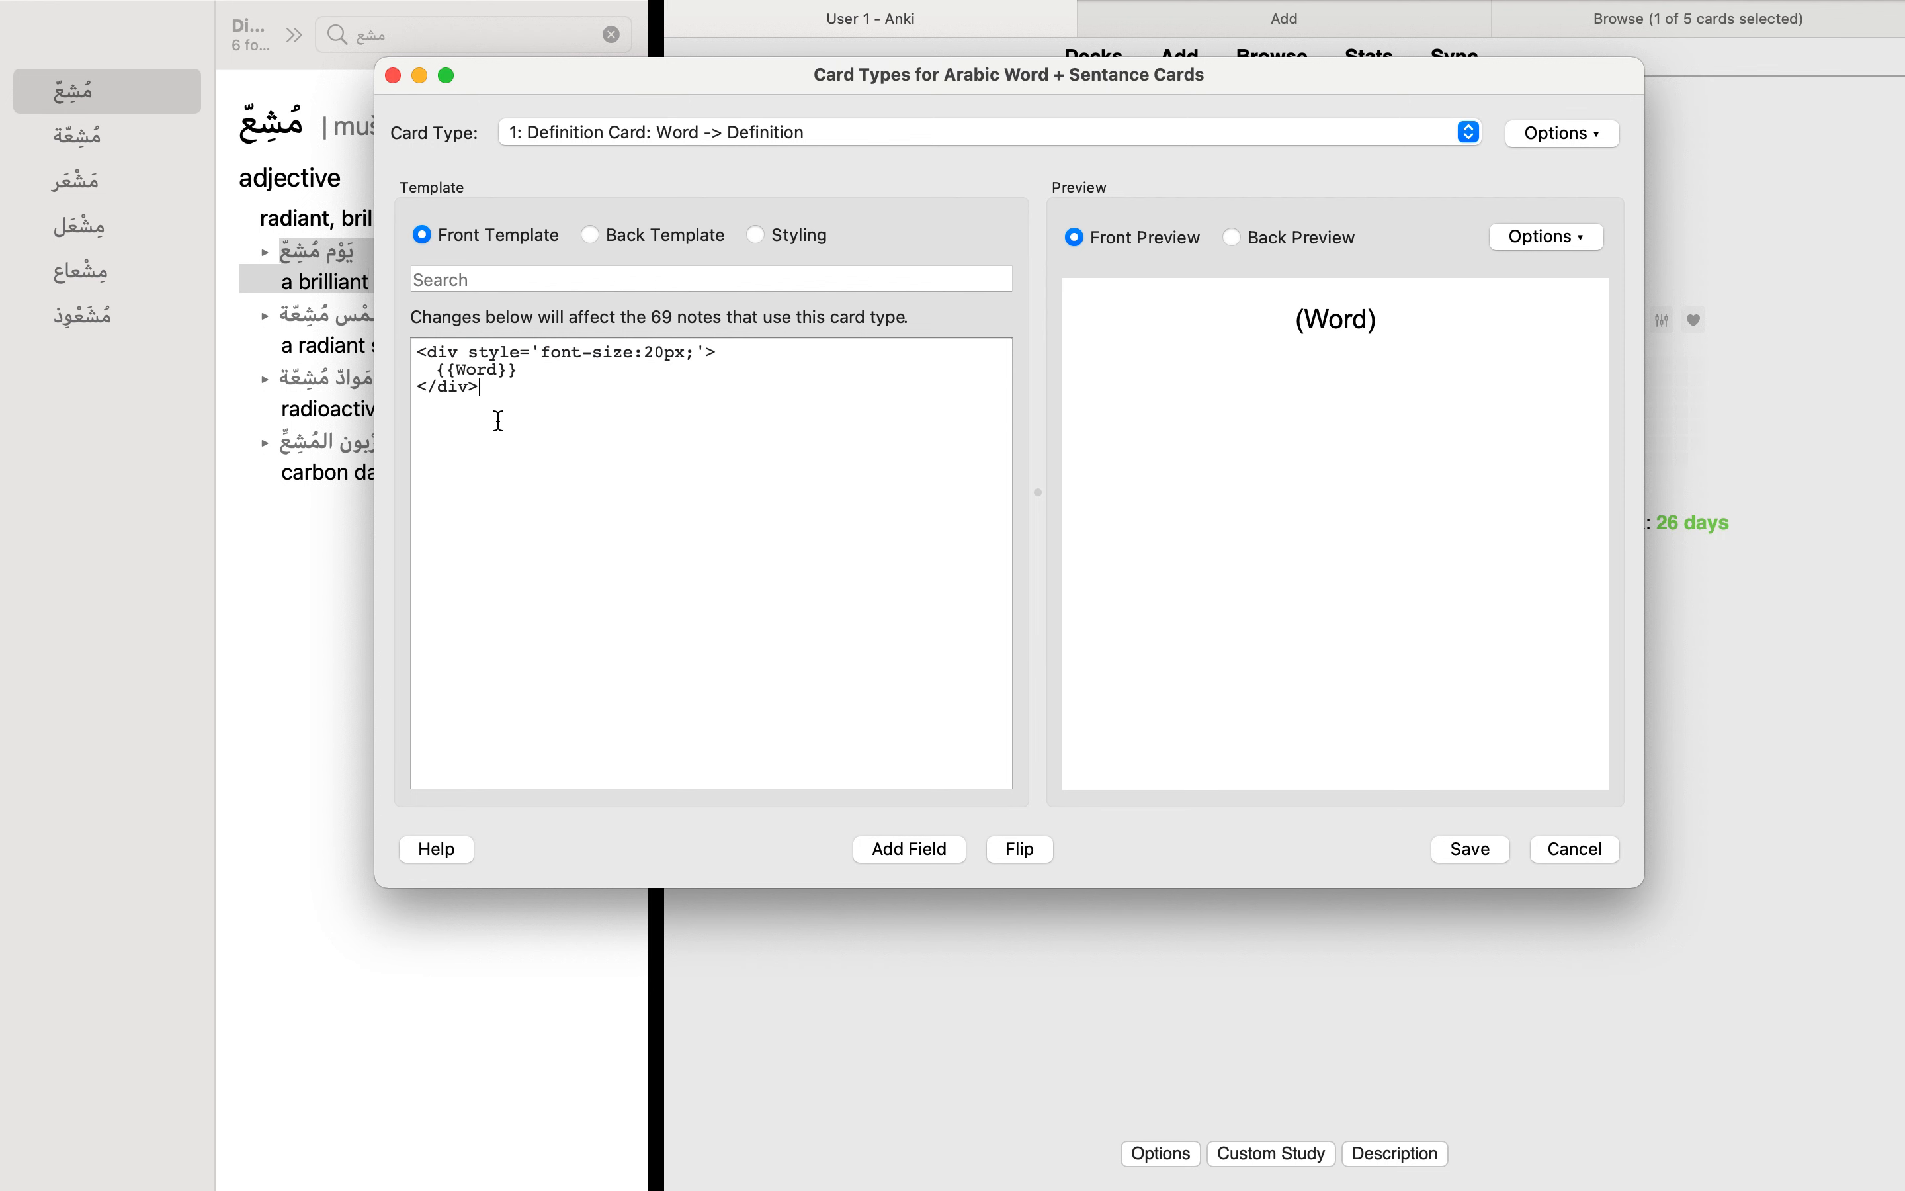
double_click(445, 352)
left_click(524, 404)
left_click_drag(737, 361, 396, 350)
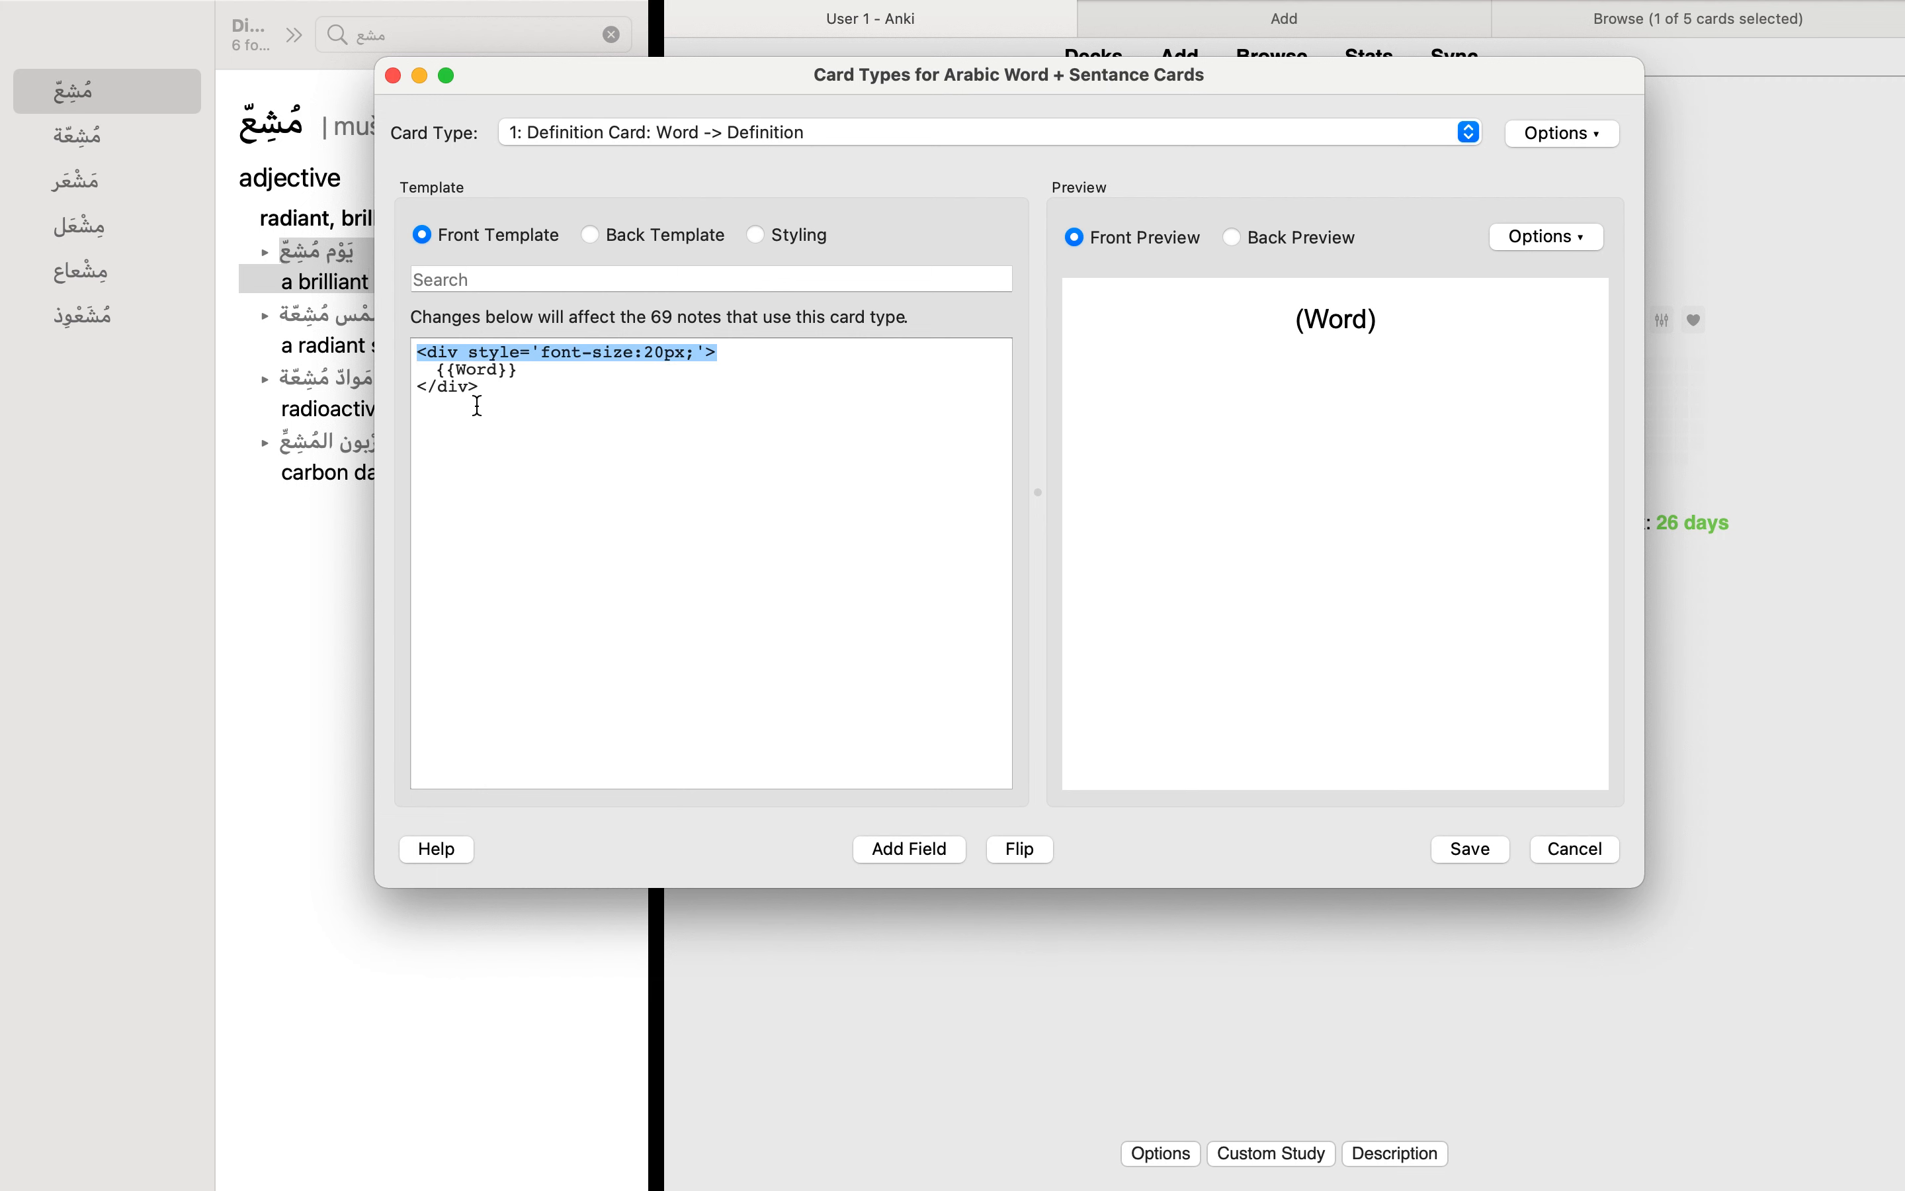
left_click_drag(504, 397, 417, 391)
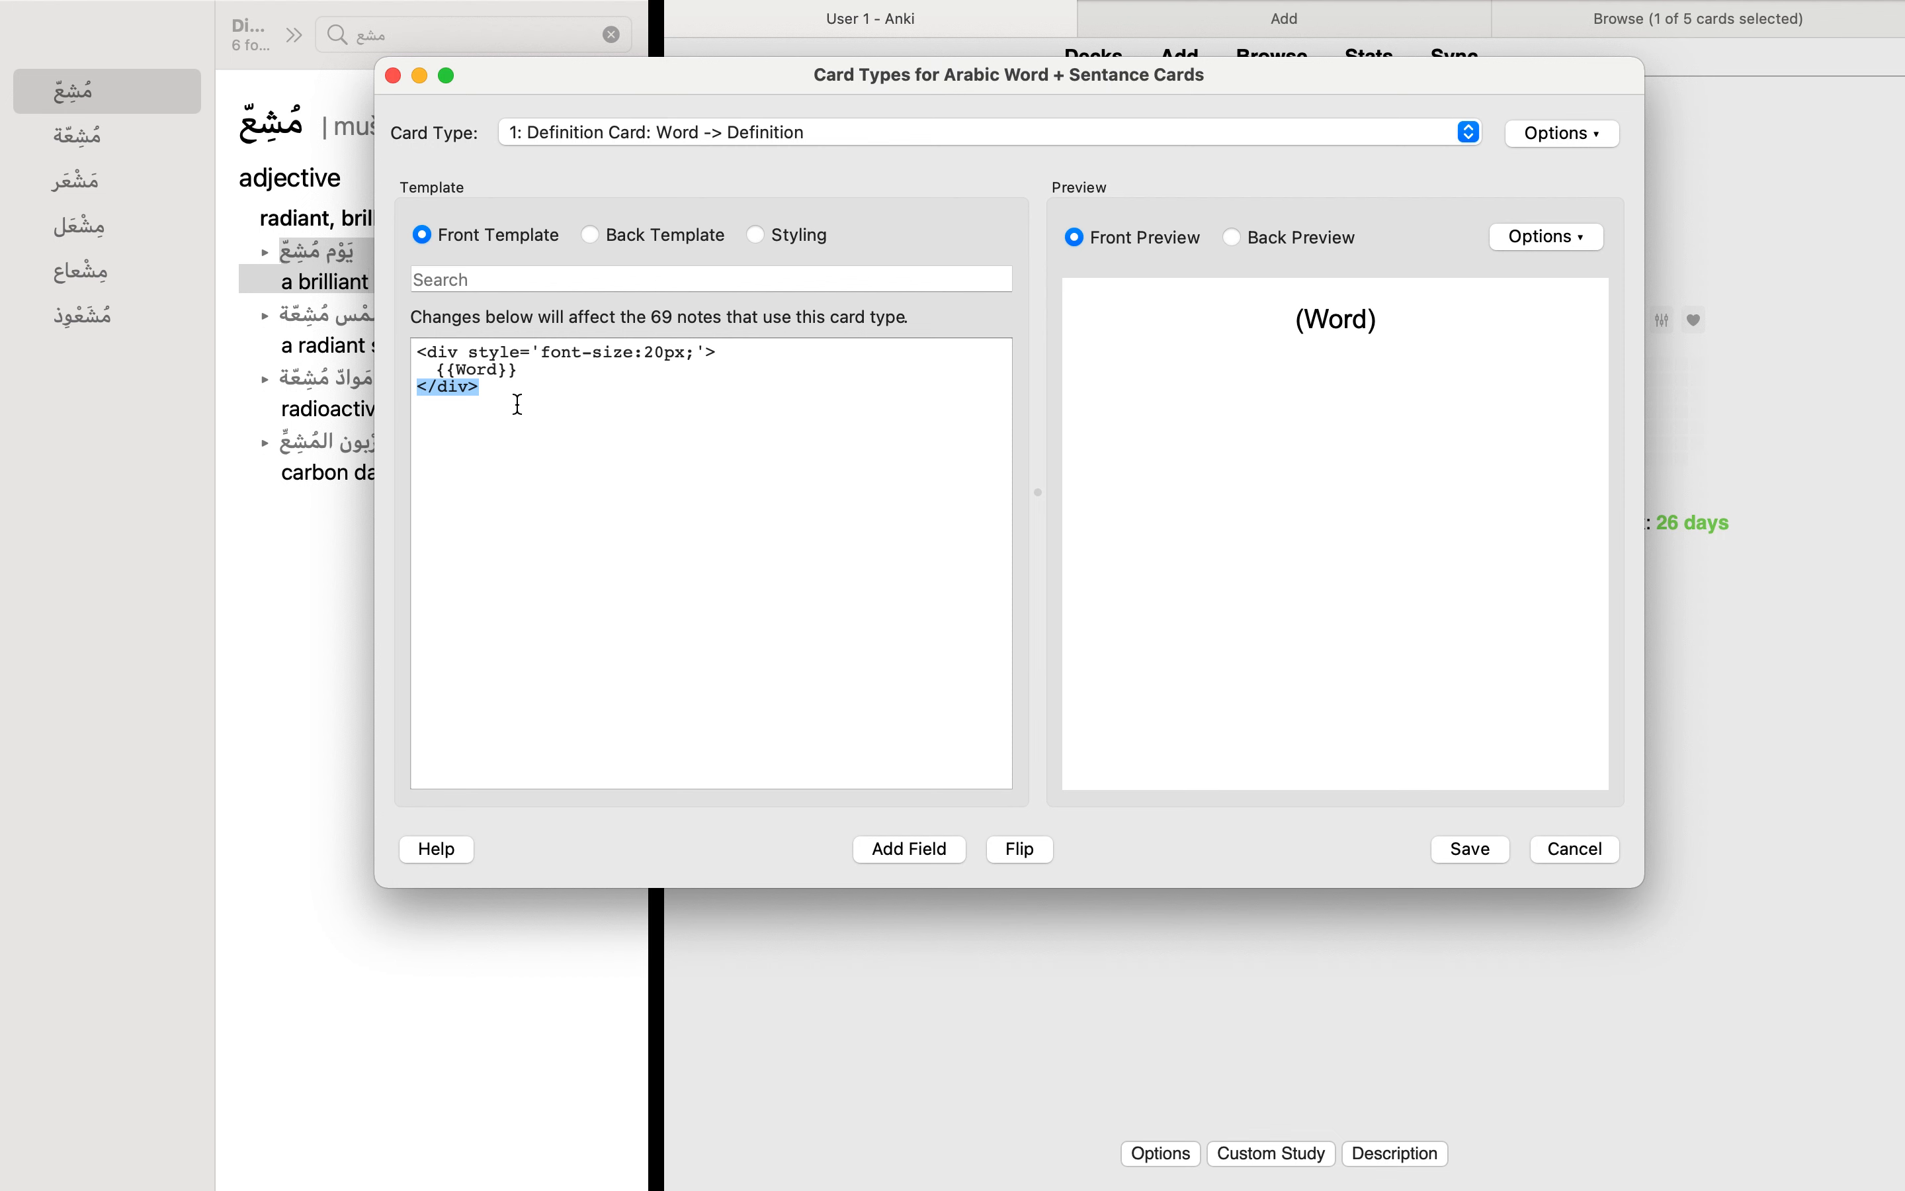
left_click(684, 357)
triple_click(676, 357)
left_click(650, 394)
Step: Look through the available card types and keep Definition Card: Word -> Definition selected
left_click(496, 237)
left_click(527, 133)
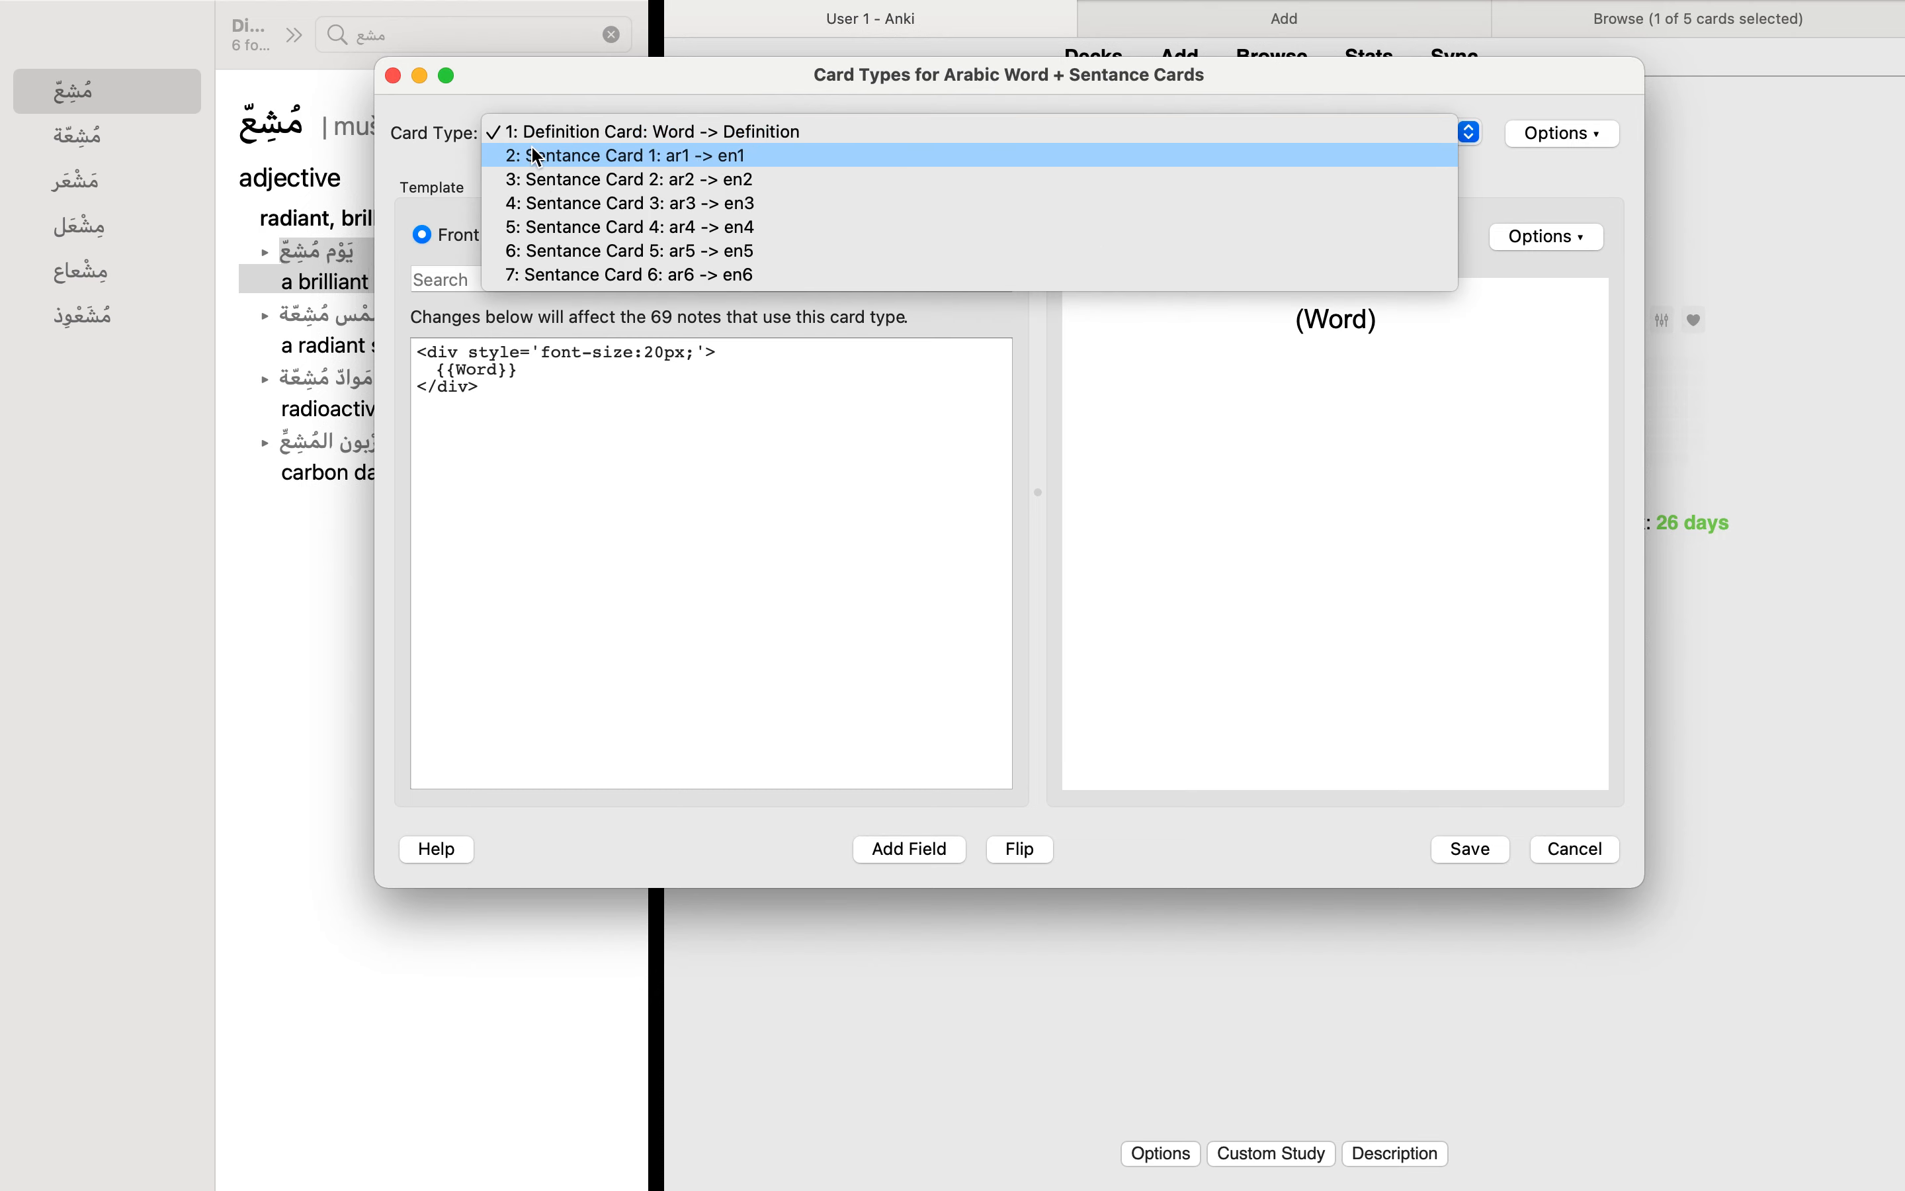
left_click(542, 135)
Step: Examine the Word placeholder in the front template and preview, and view the options for adding a field without inserting one
left_click_drag(526, 404, 409, 355)
double_click(473, 370)
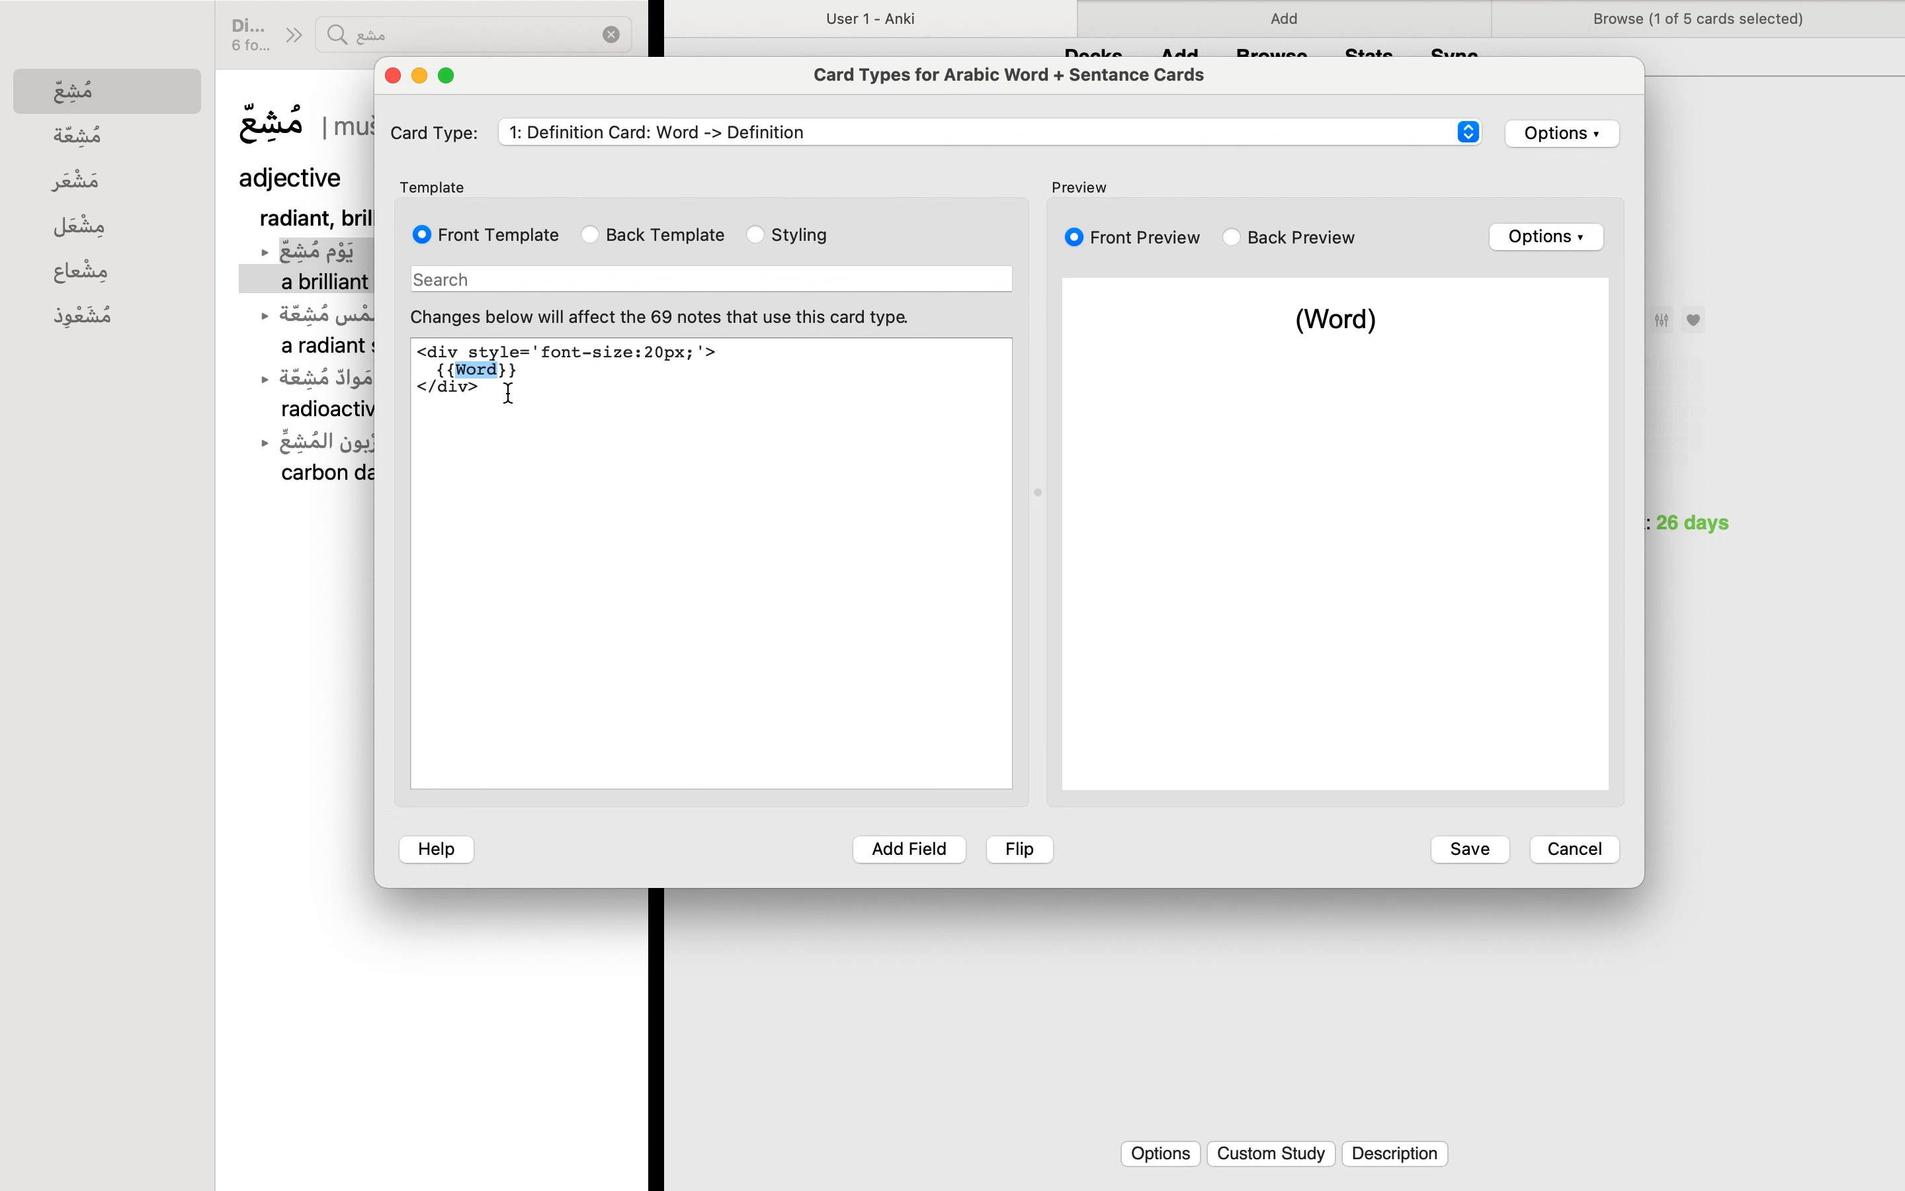
triple_click(1333, 317)
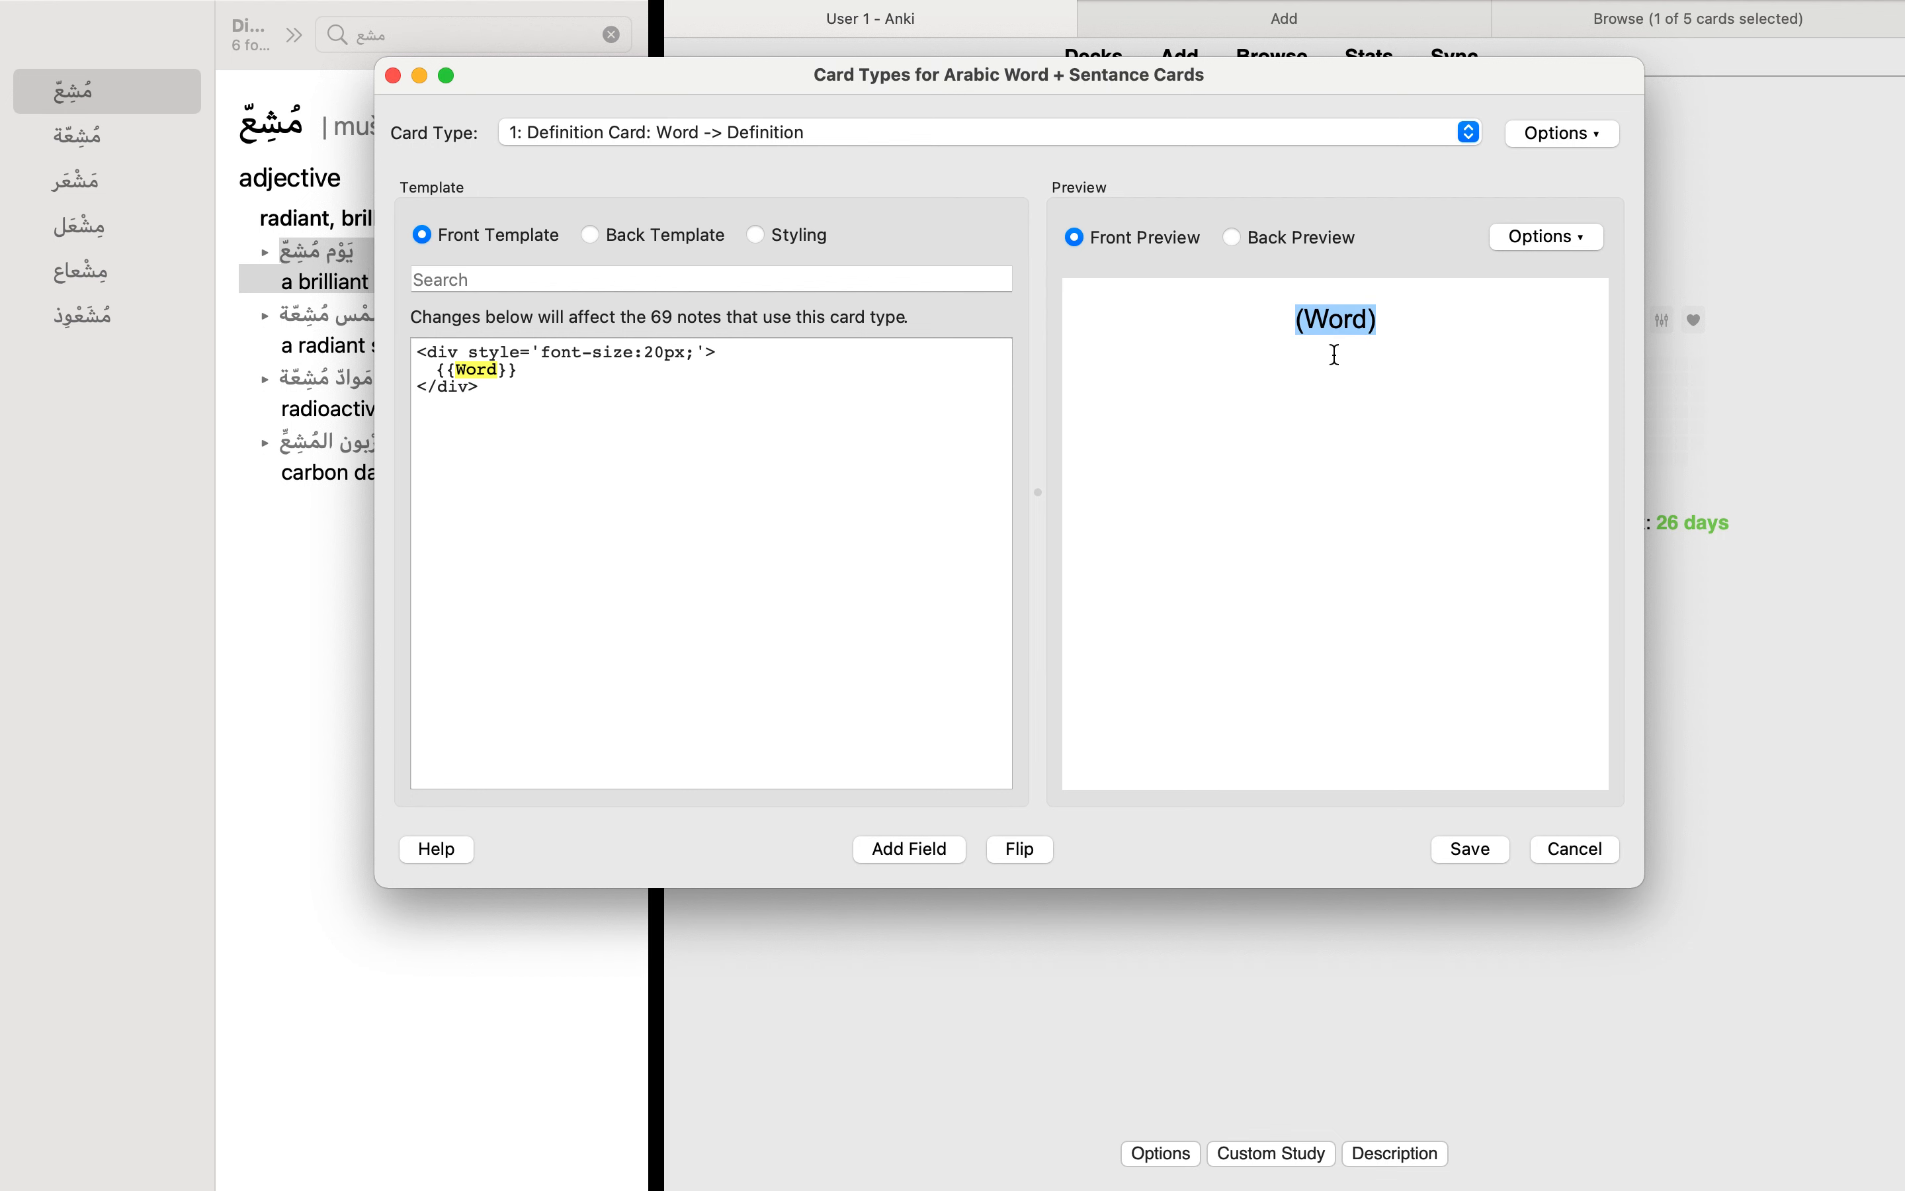
left_click(924, 845)
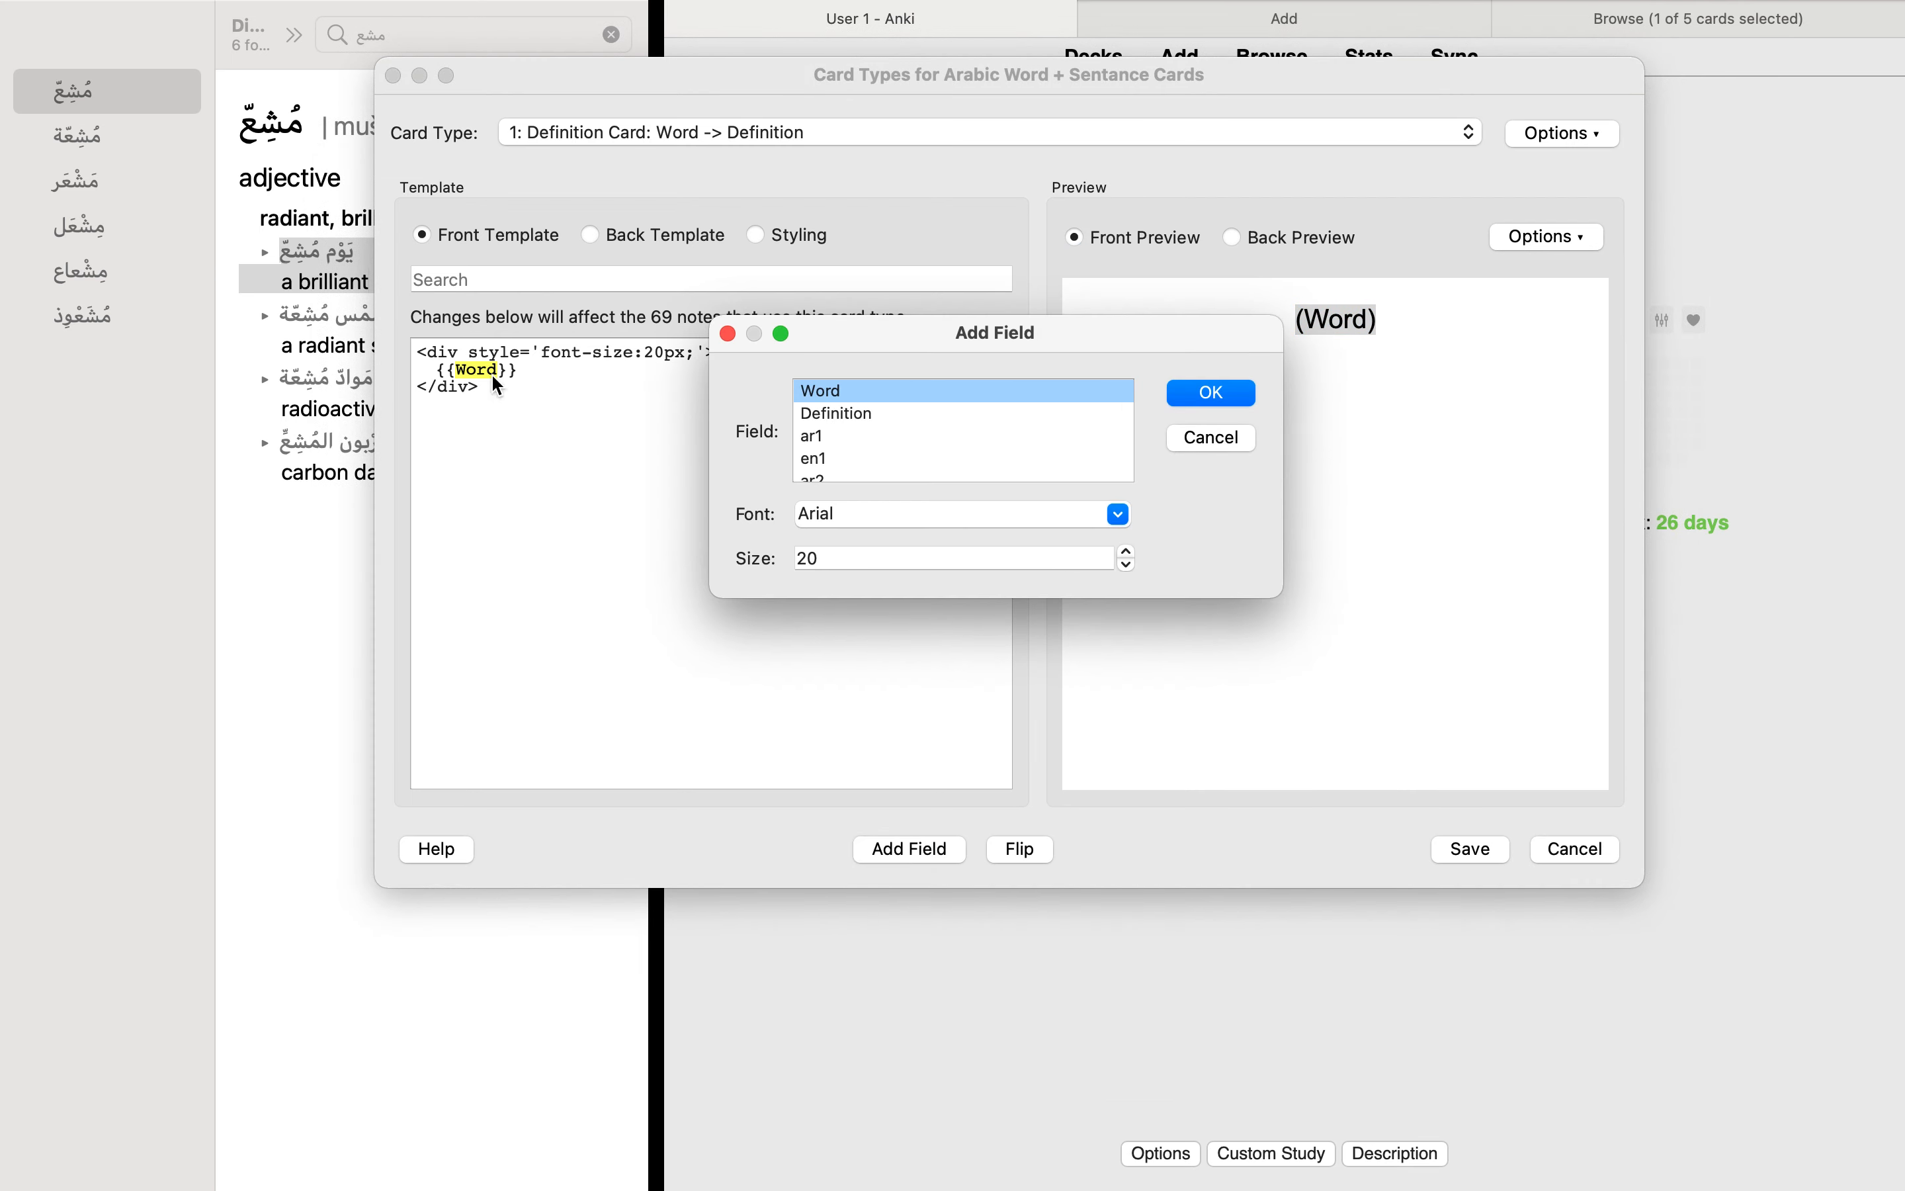
left_click(728, 334)
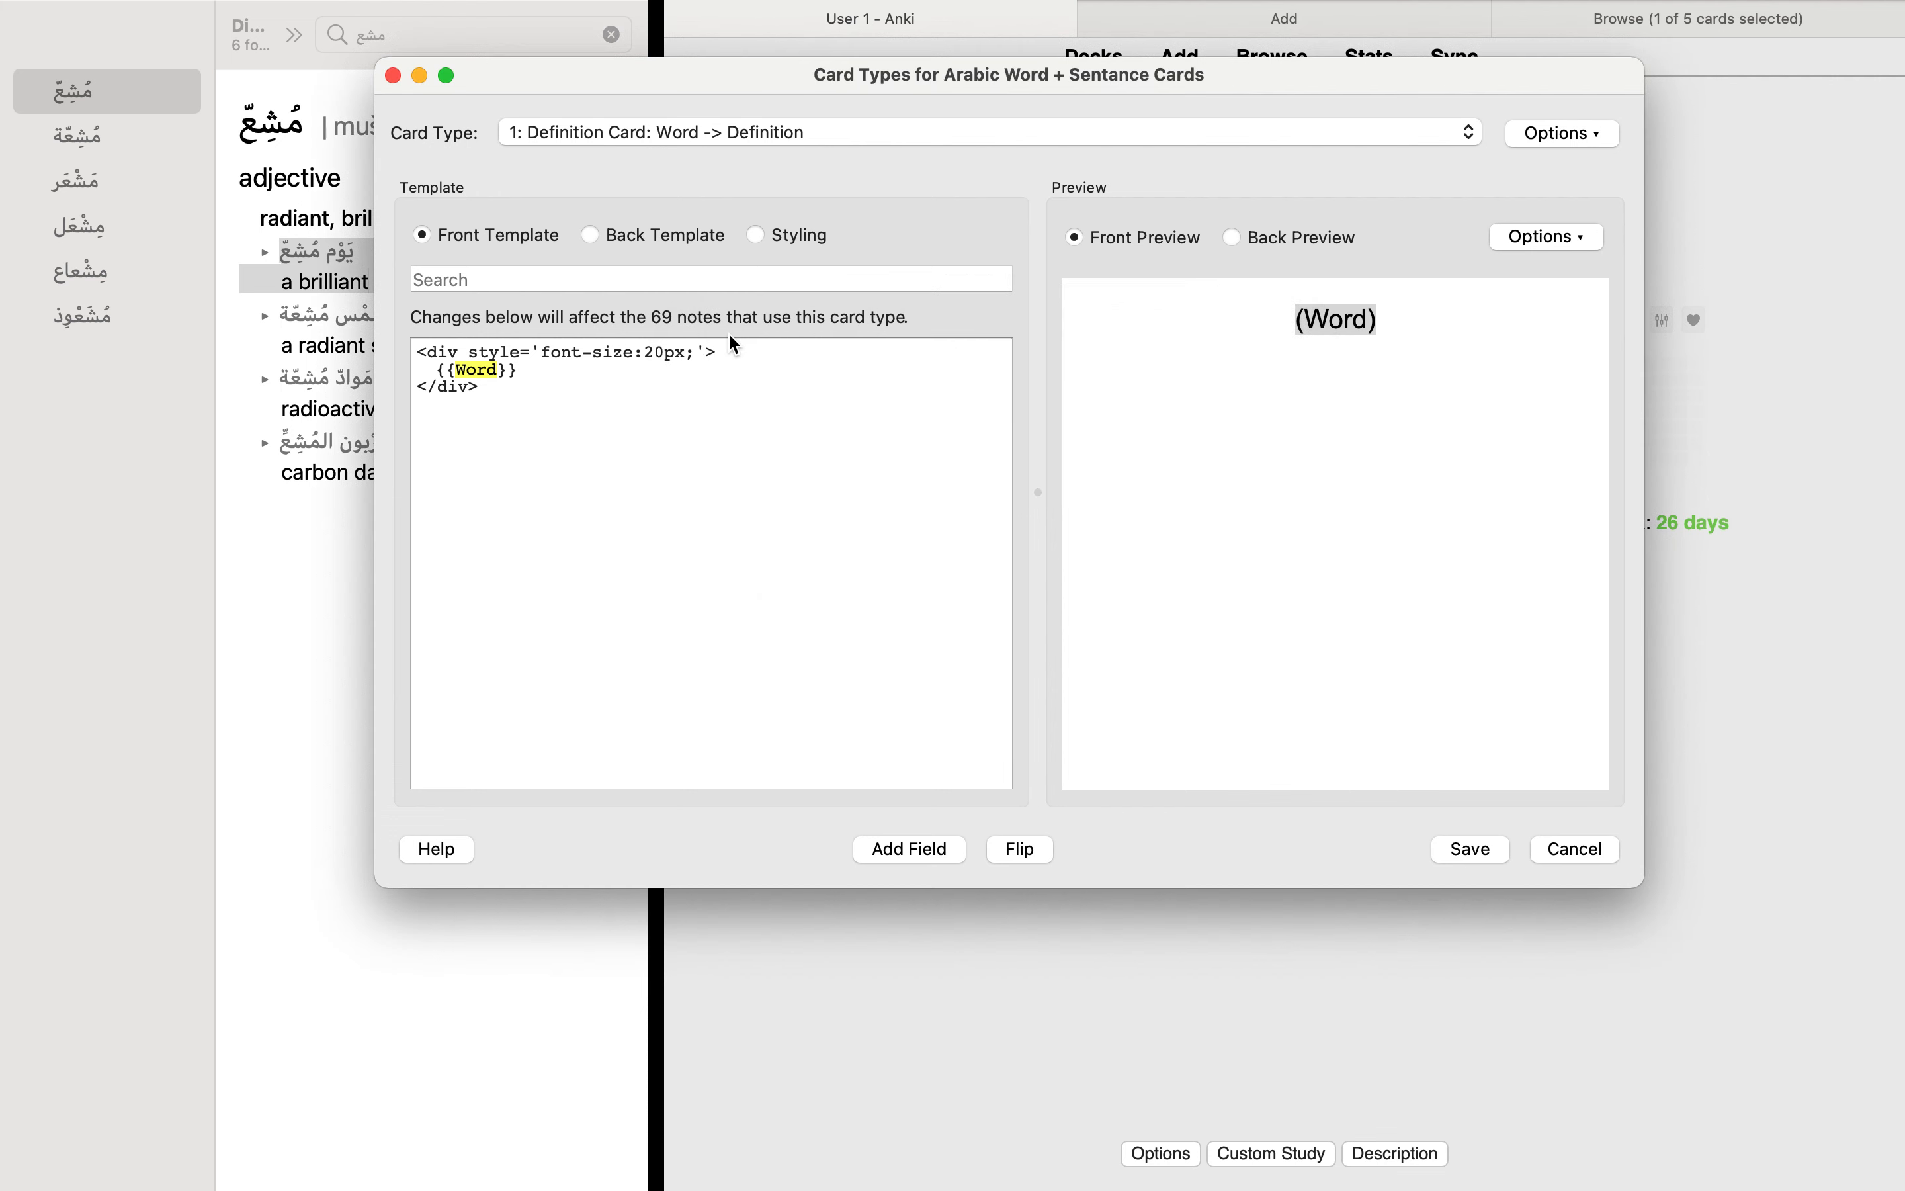
Step: Examine the Definition placeholder, the FrontSide reference and the answer divider line in the Definition Card's back template
left_click(591, 238)
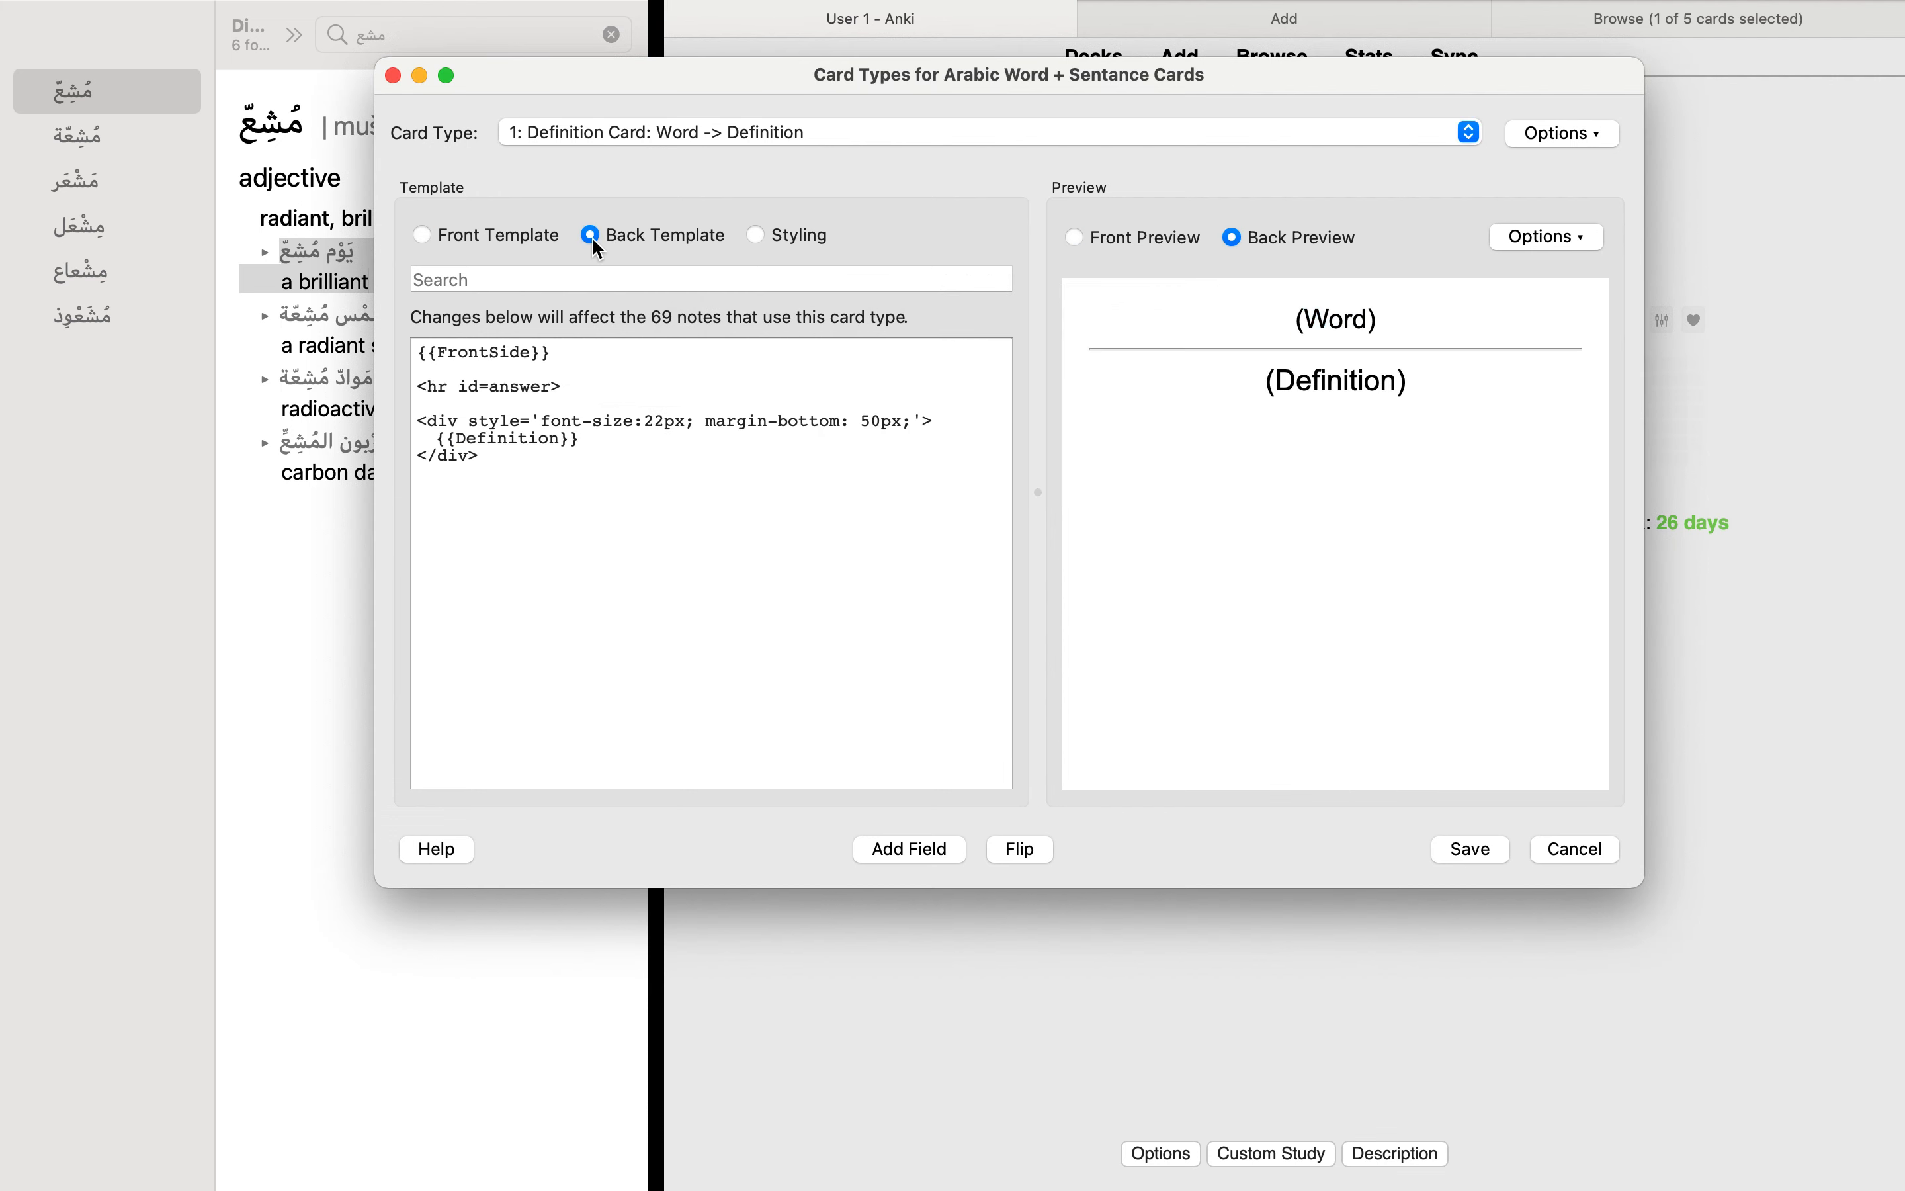
double_click(524, 439)
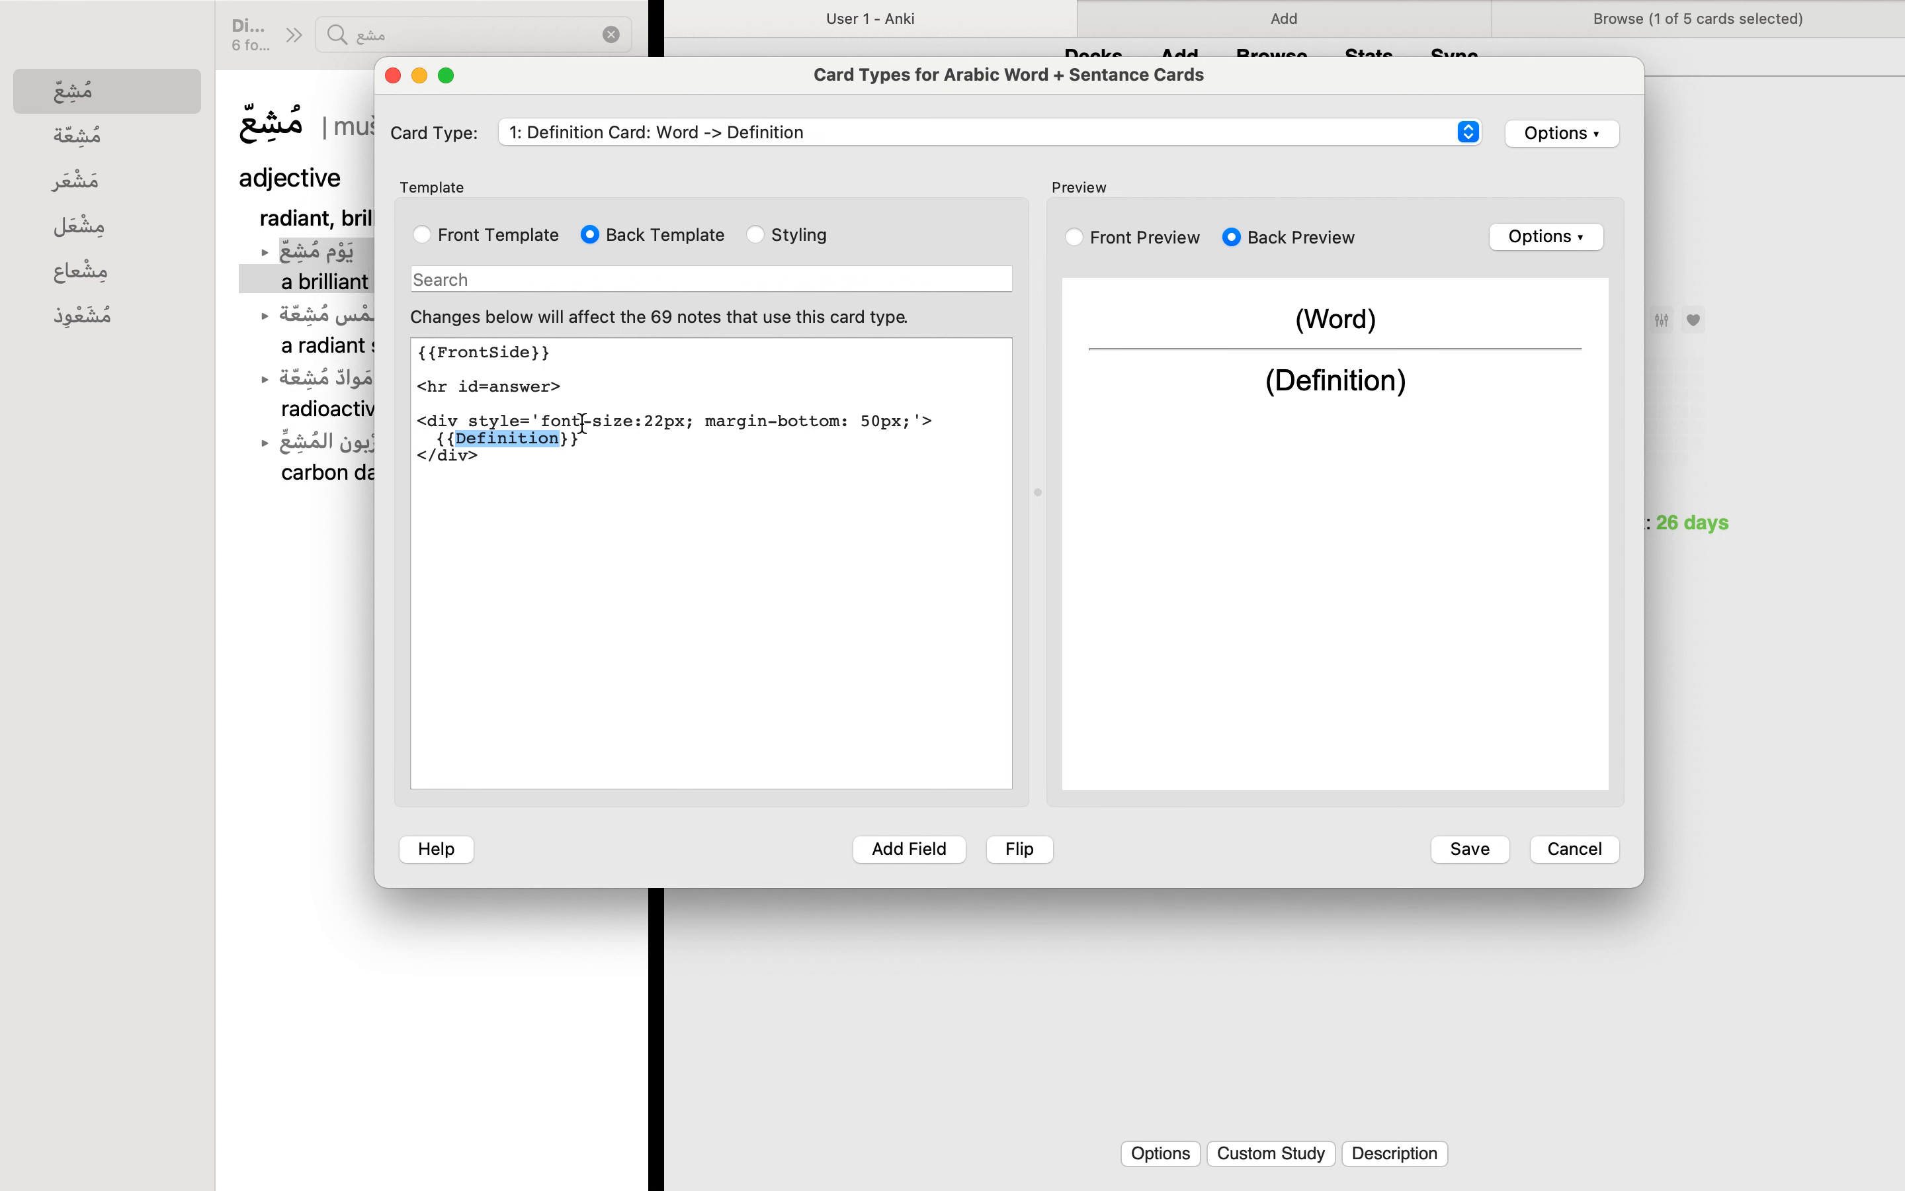
left_click(501, 355)
triple_click(504, 354)
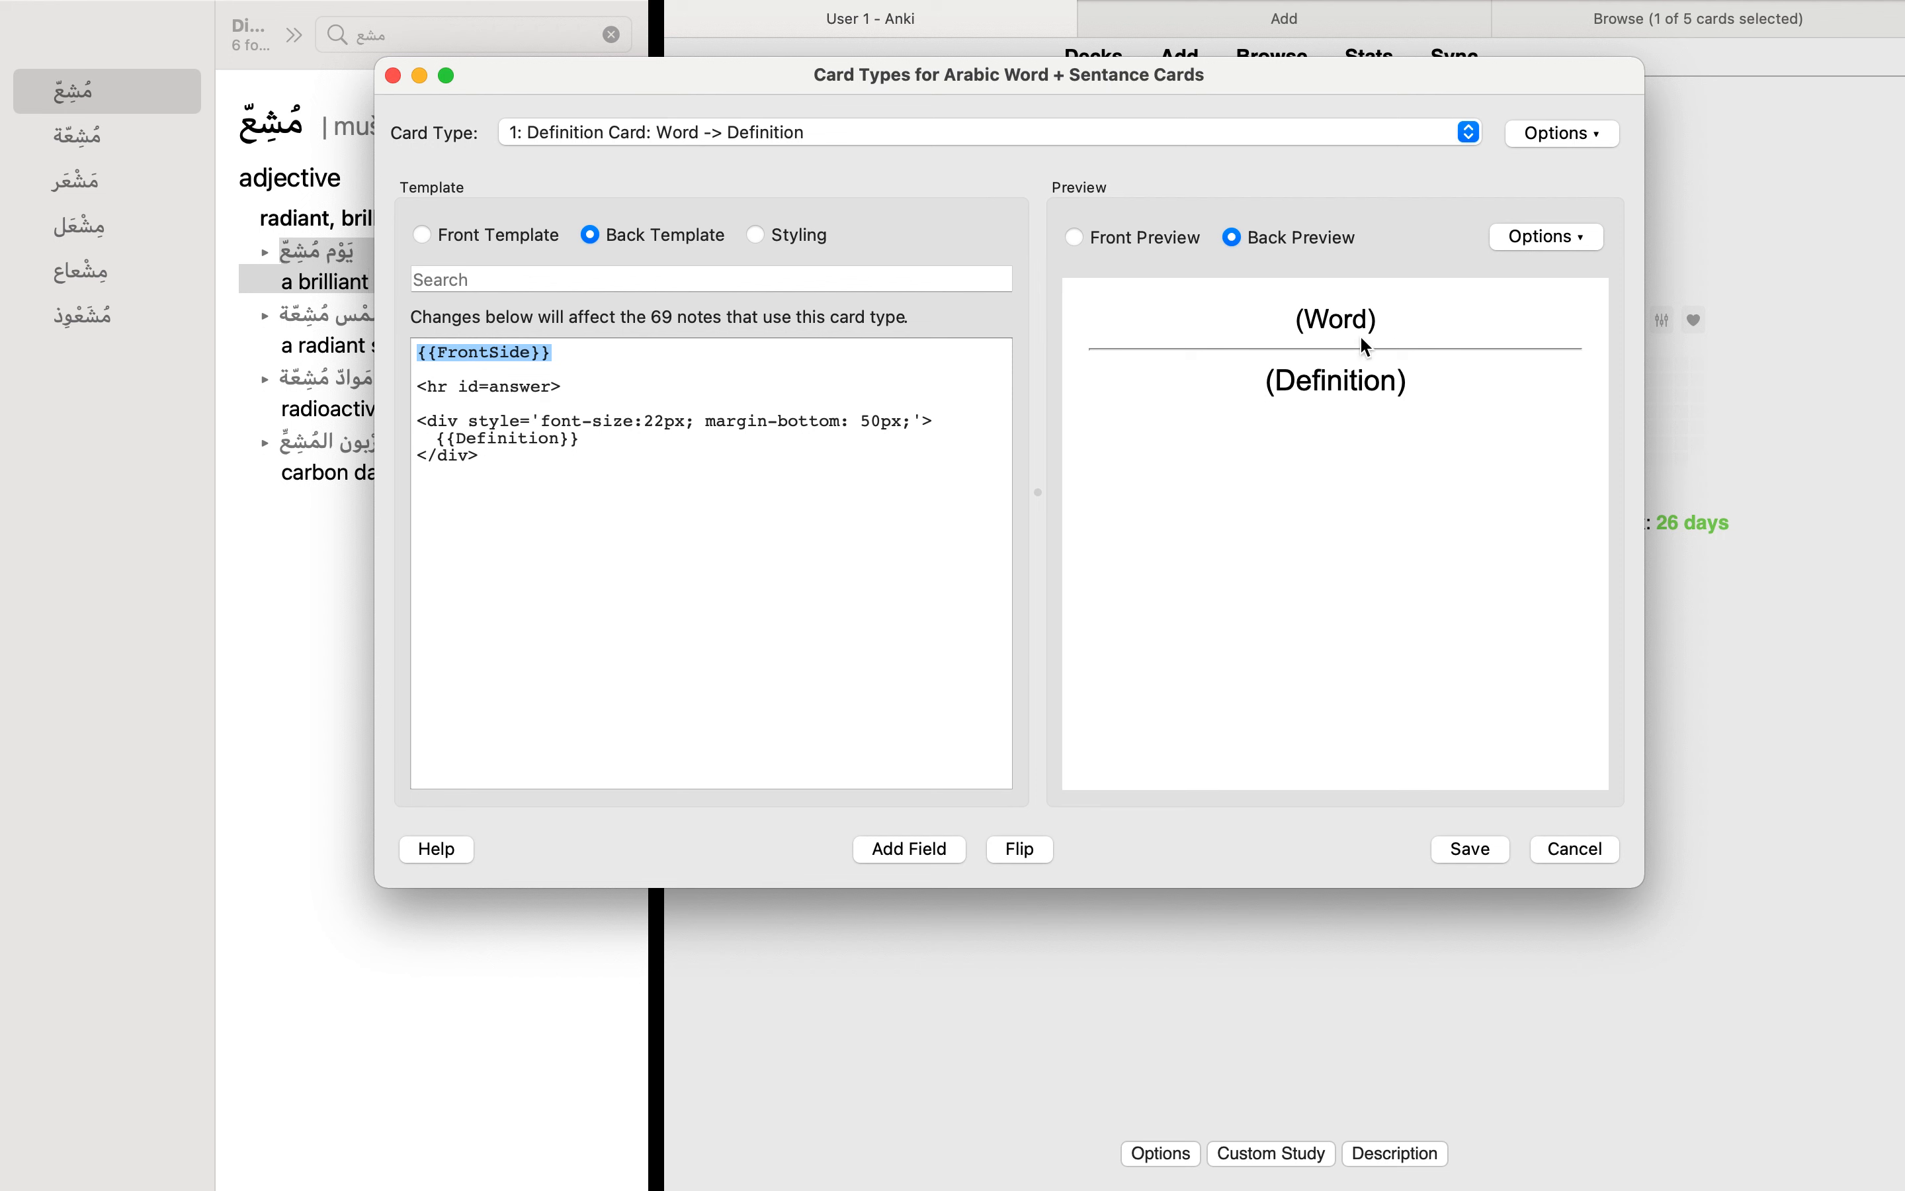
left_click(536, 392)
left_click_drag(595, 390, 418, 388)
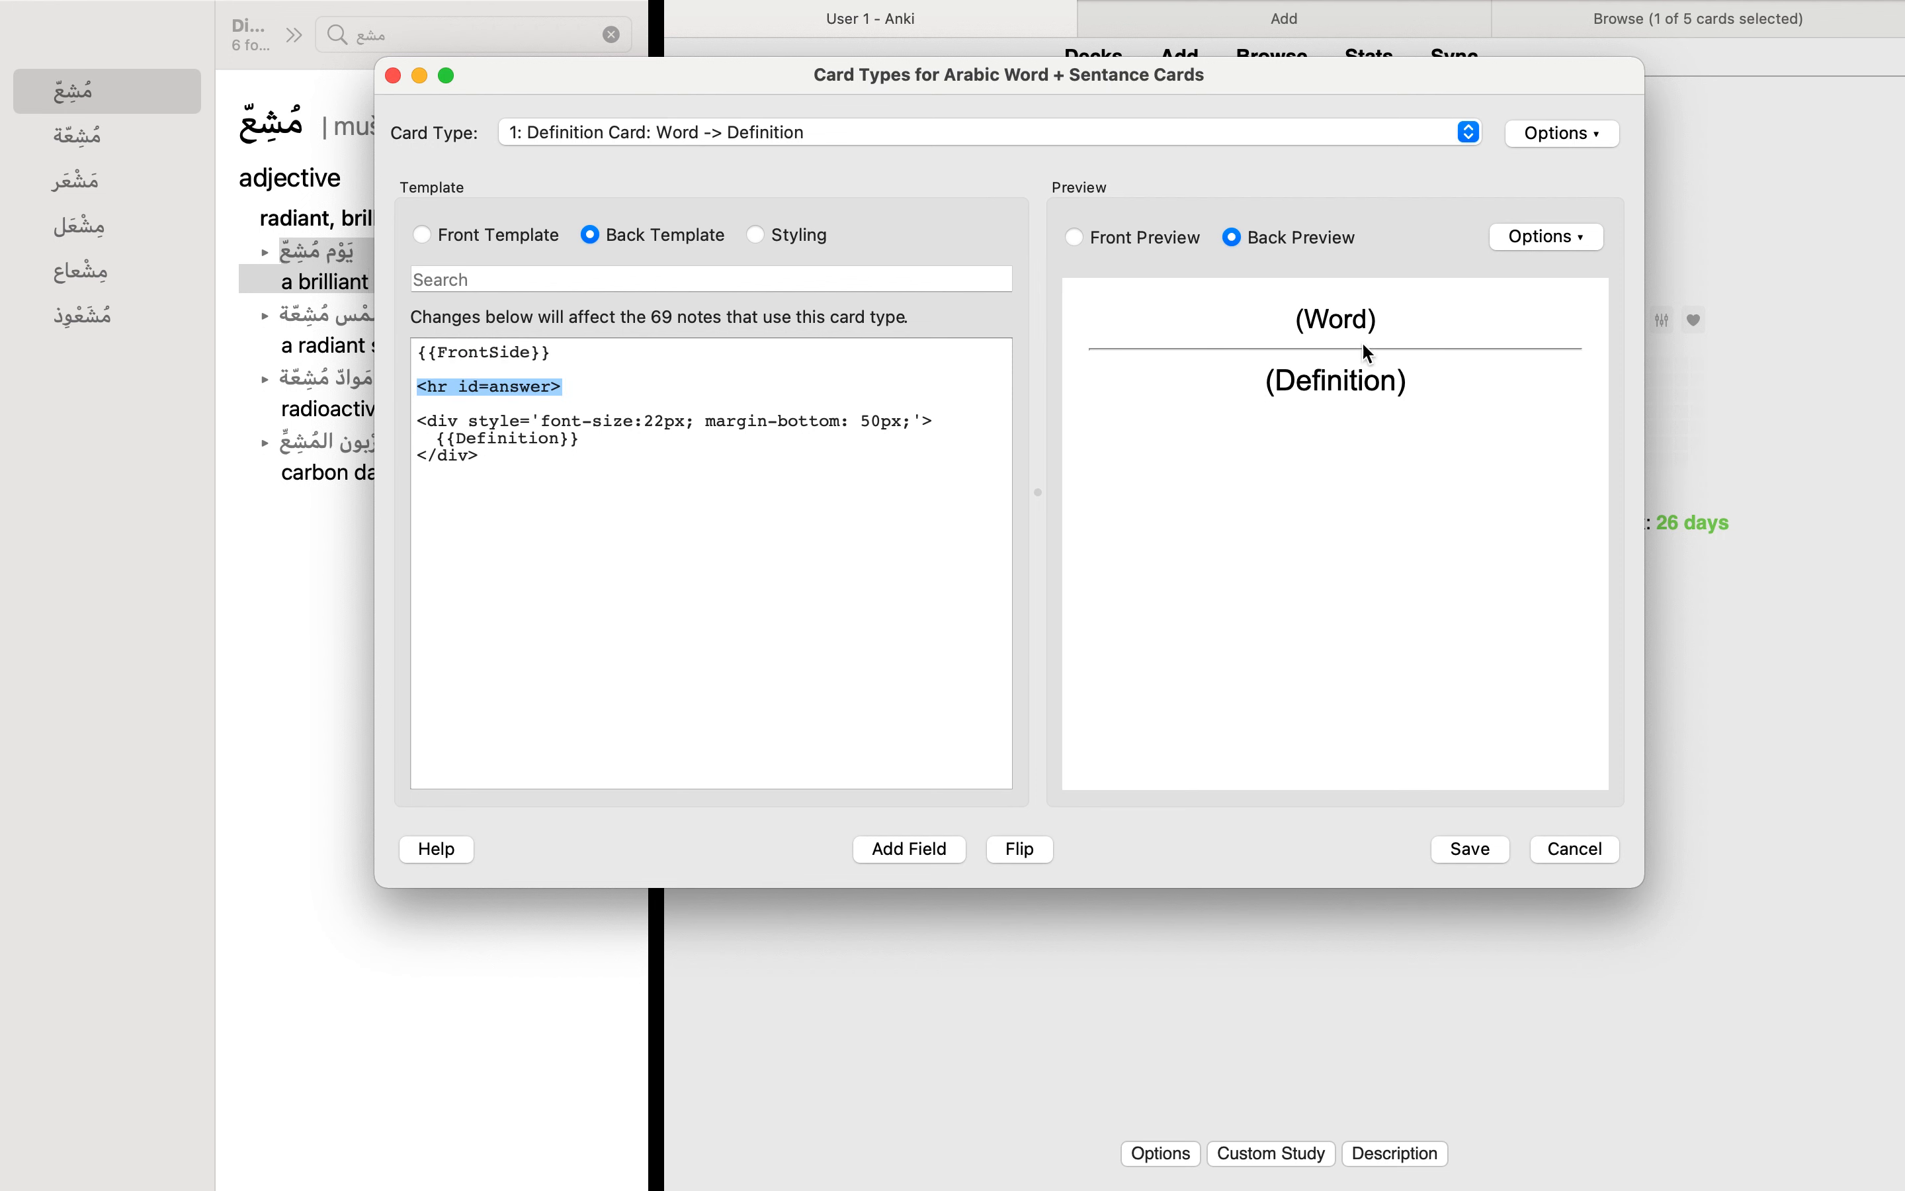
left_click(543, 472)
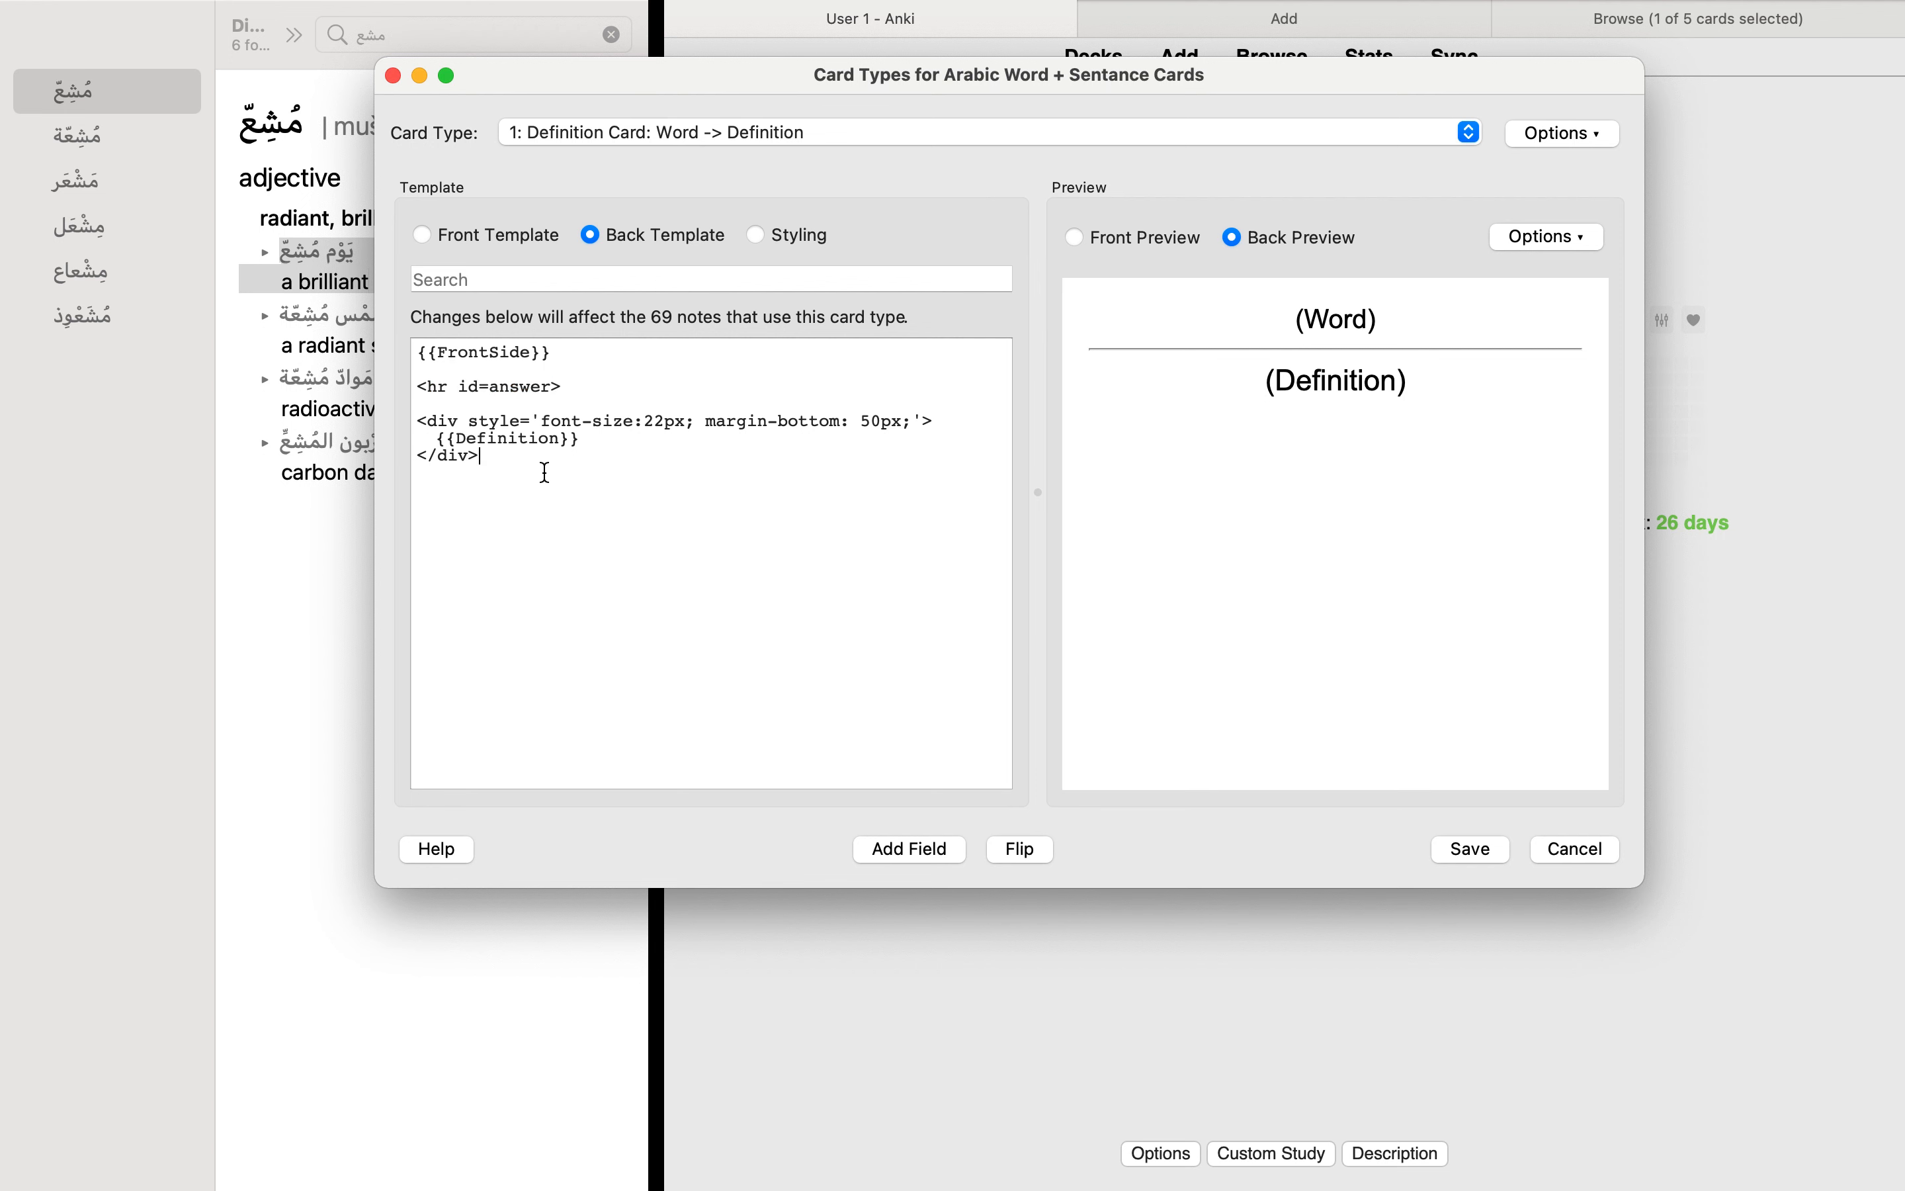
Step: Examine the div around the Definition placeholder in the back template, including its font-size and margin-bottom styling
left_click_drag(600, 438, 418, 439)
left_click(724, 440)
left_click_drag(944, 417, 433, 417)
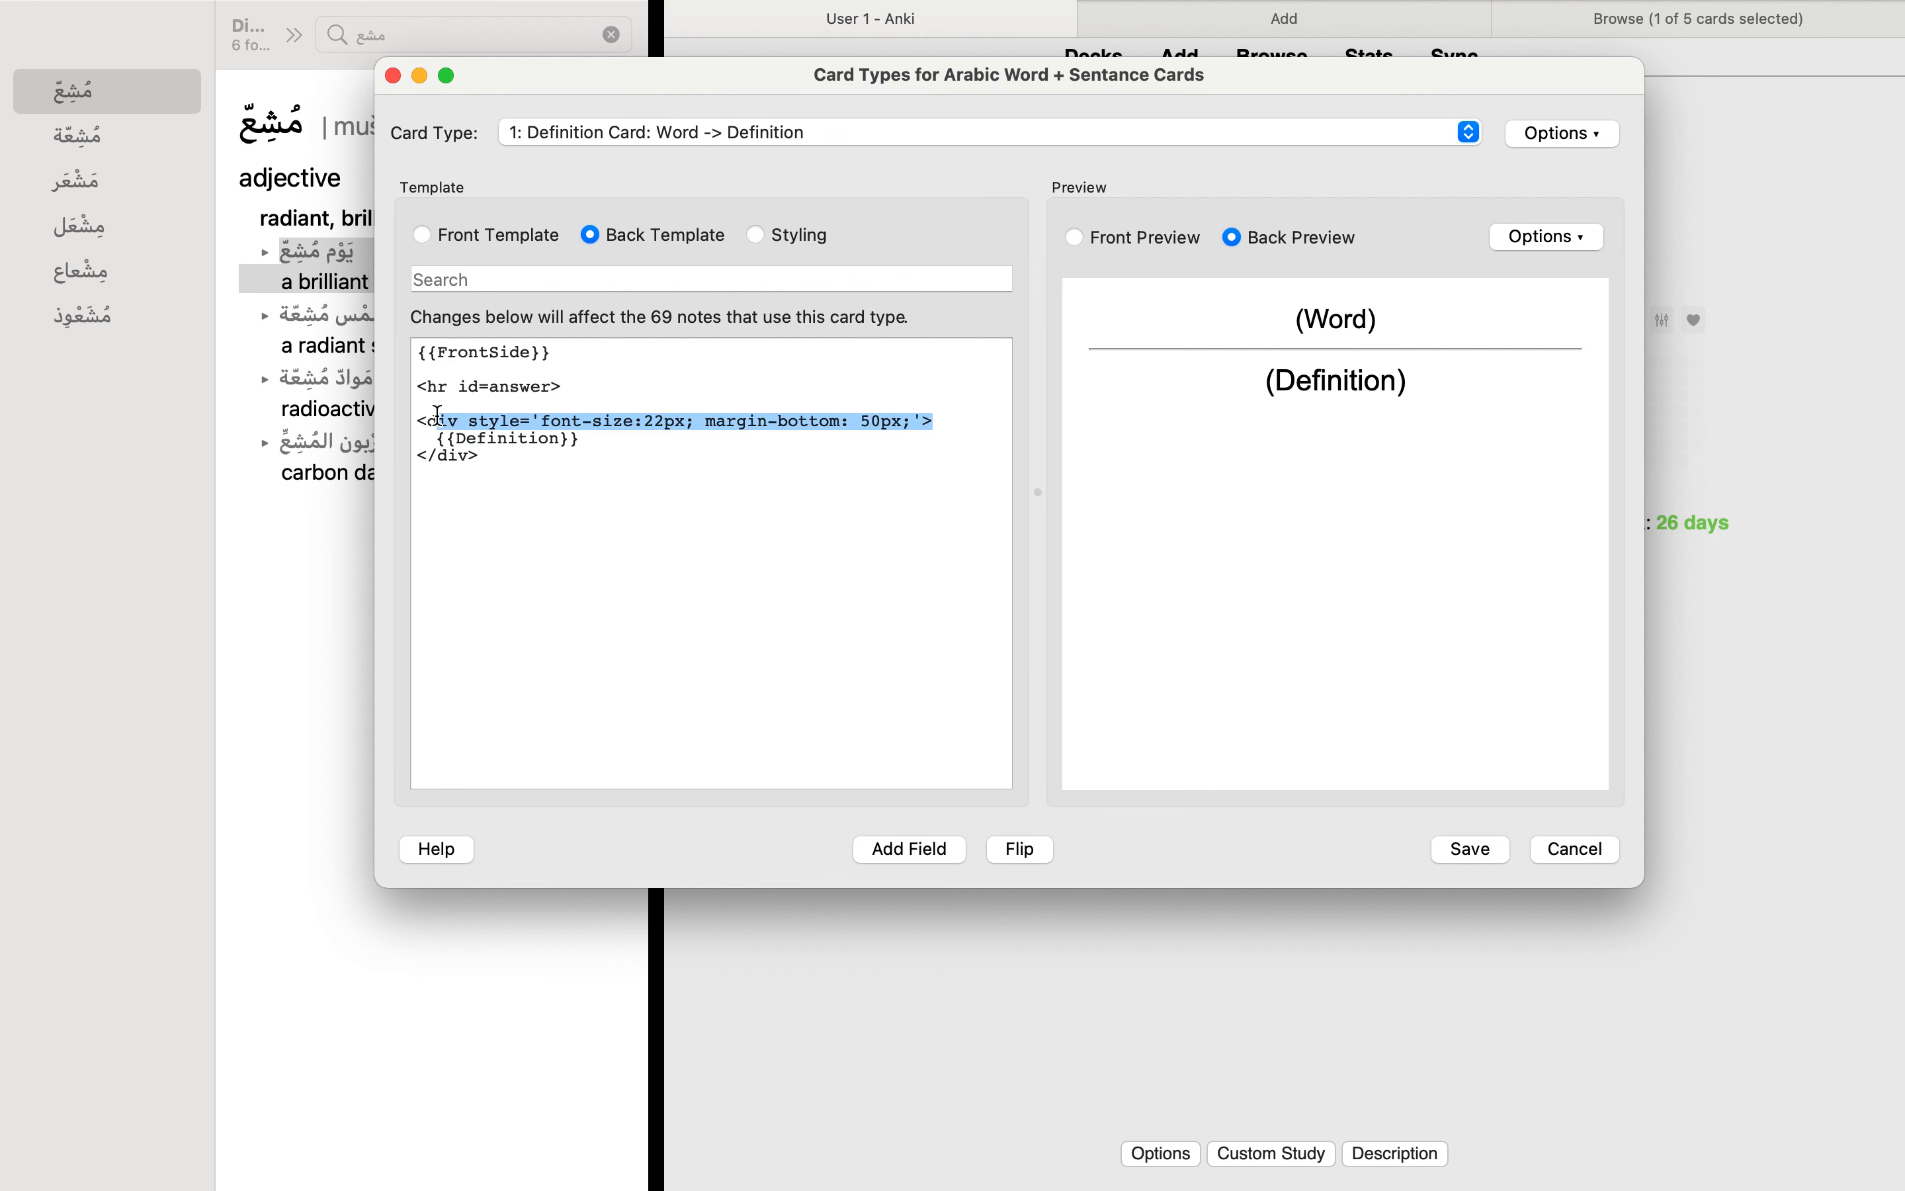
left_click(479, 441)
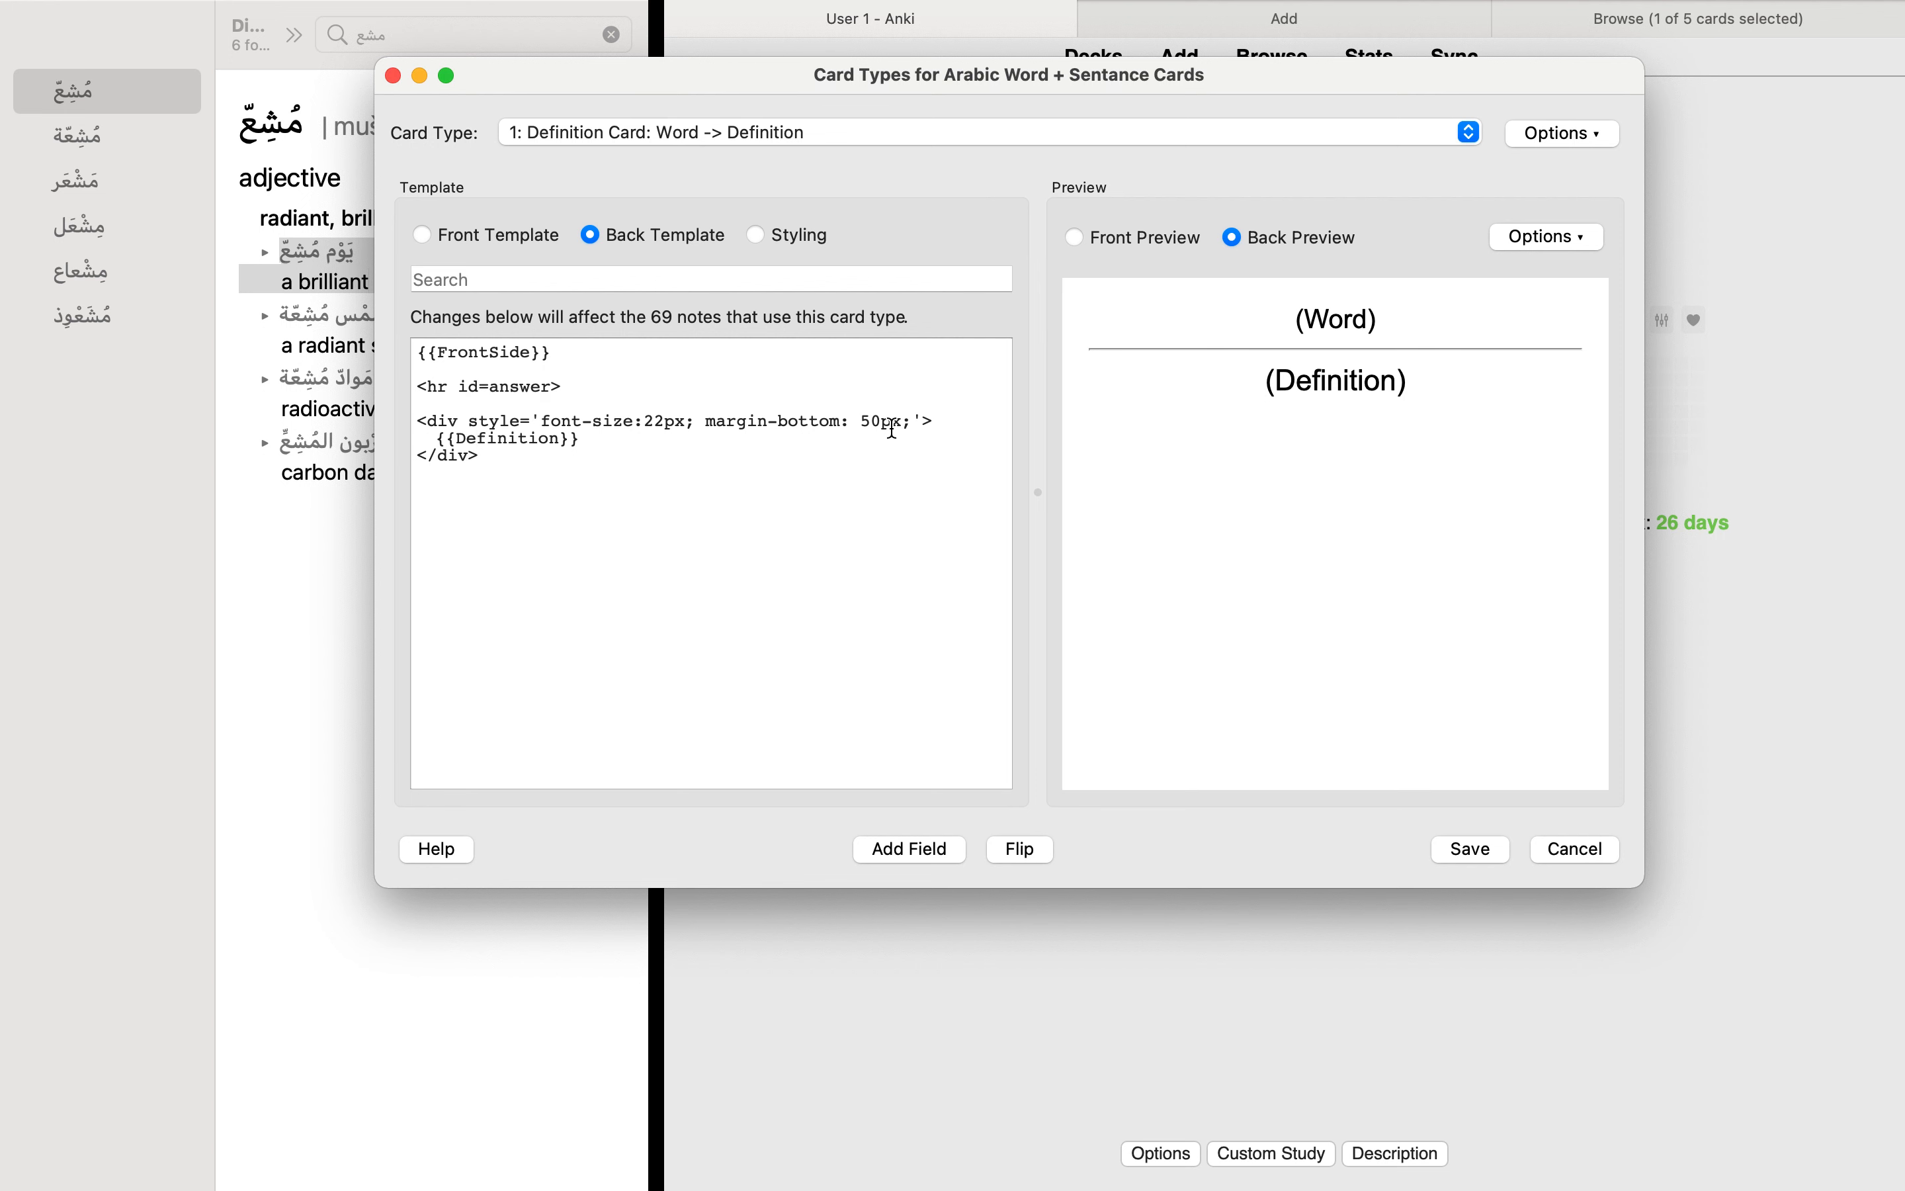
double_click(650, 428)
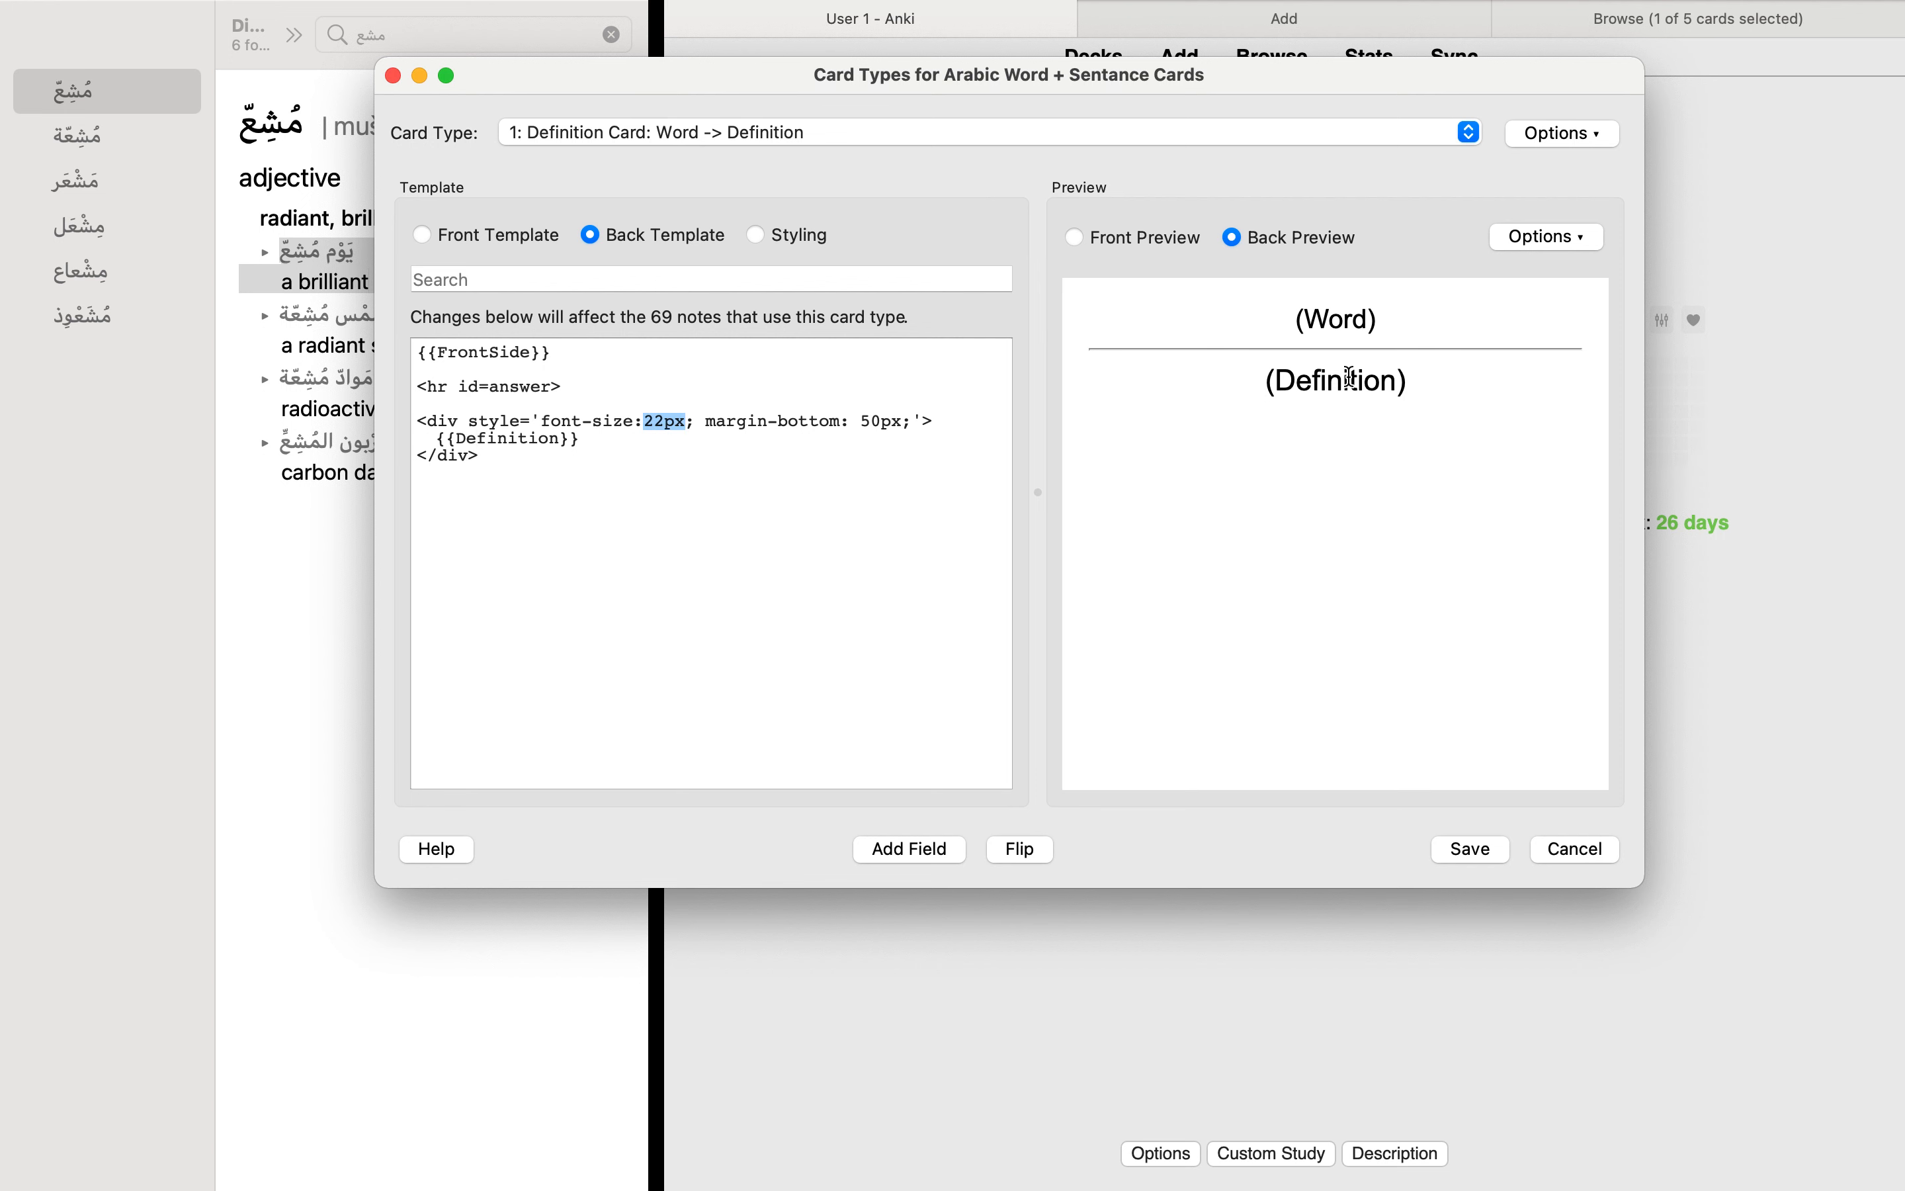
left_click(910, 484)
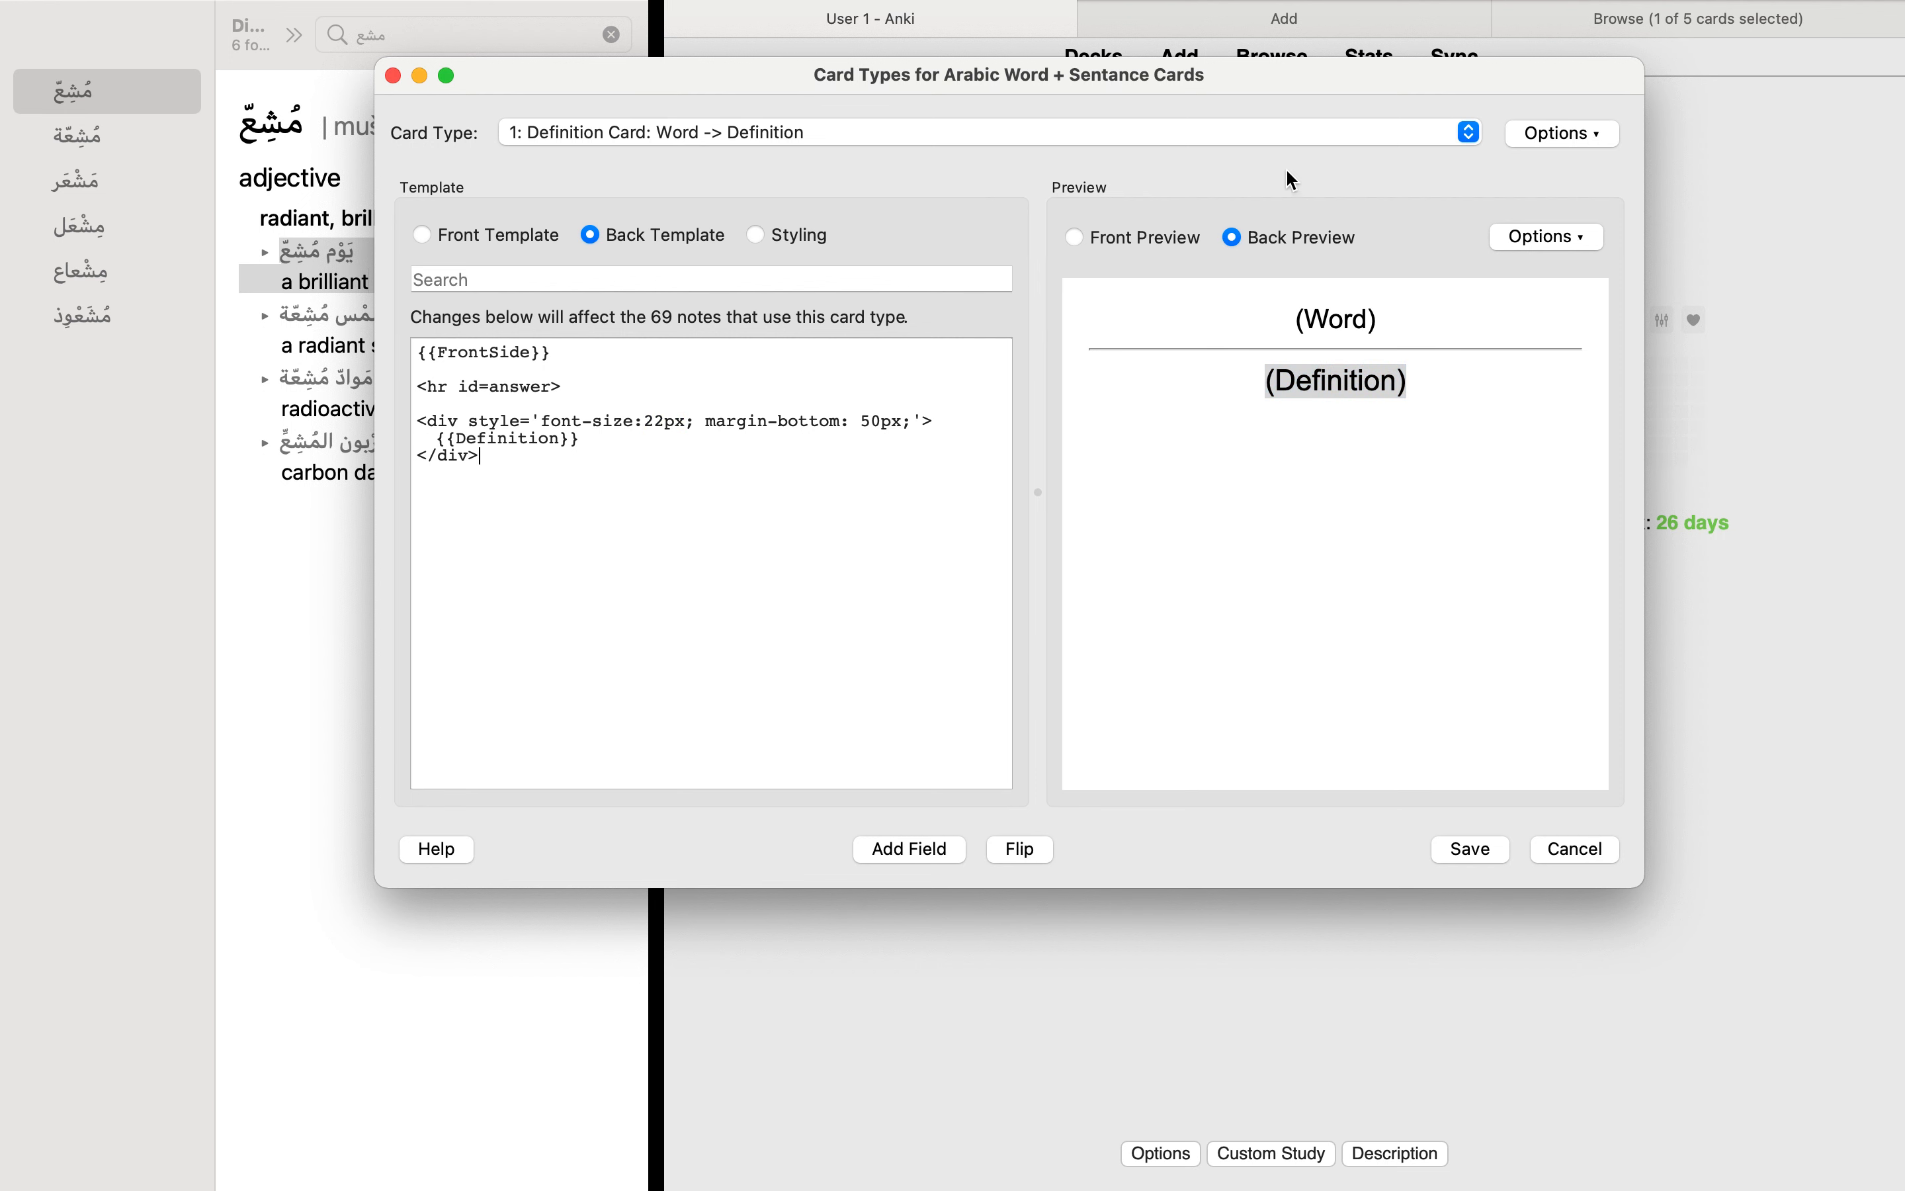
Step: Switch to Sentance Card 1: ar1 -> en1 and examine the ar1 placeholder on its front and the en1 placeholder on its back
left_click(1567, 135)
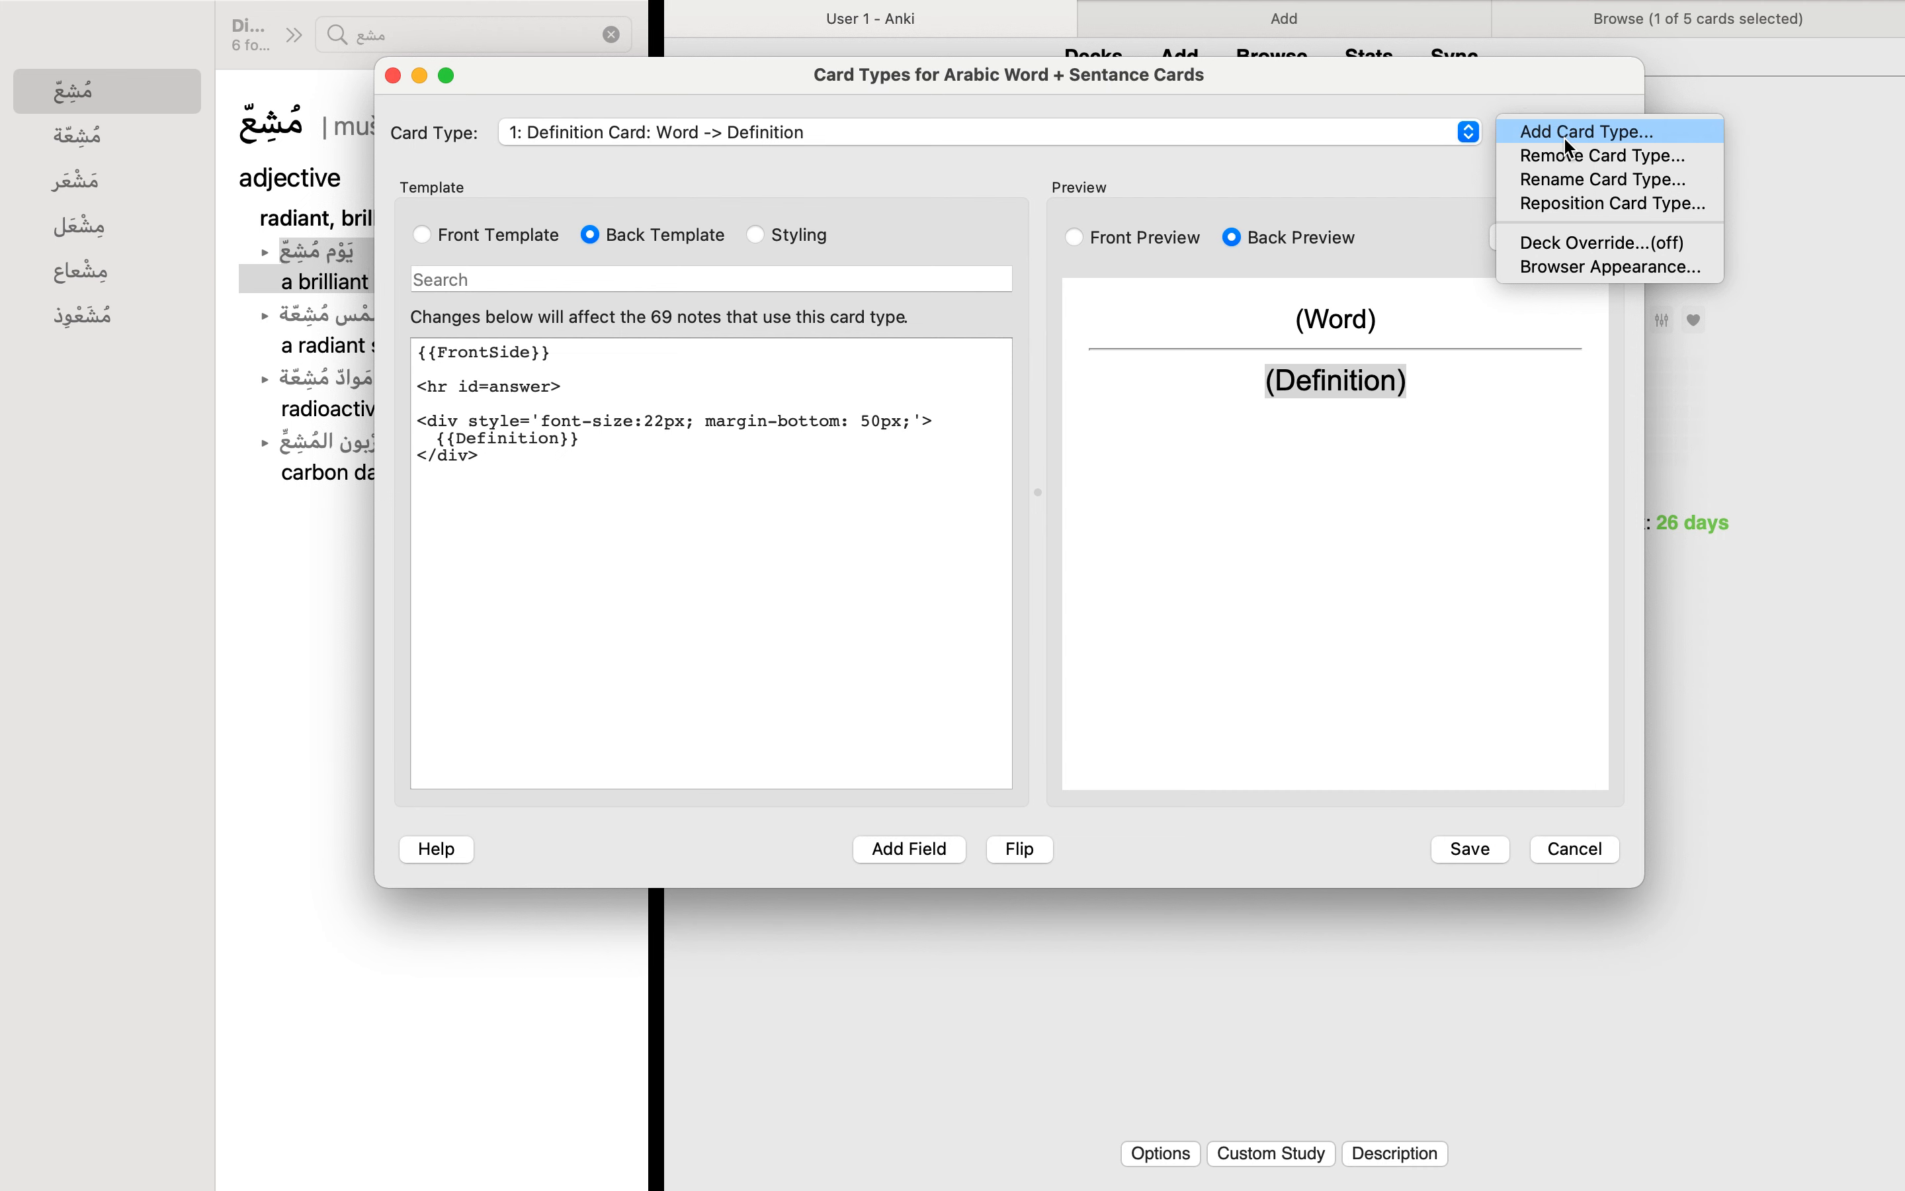
left_click(1362, 127)
left_click(1362, 128)
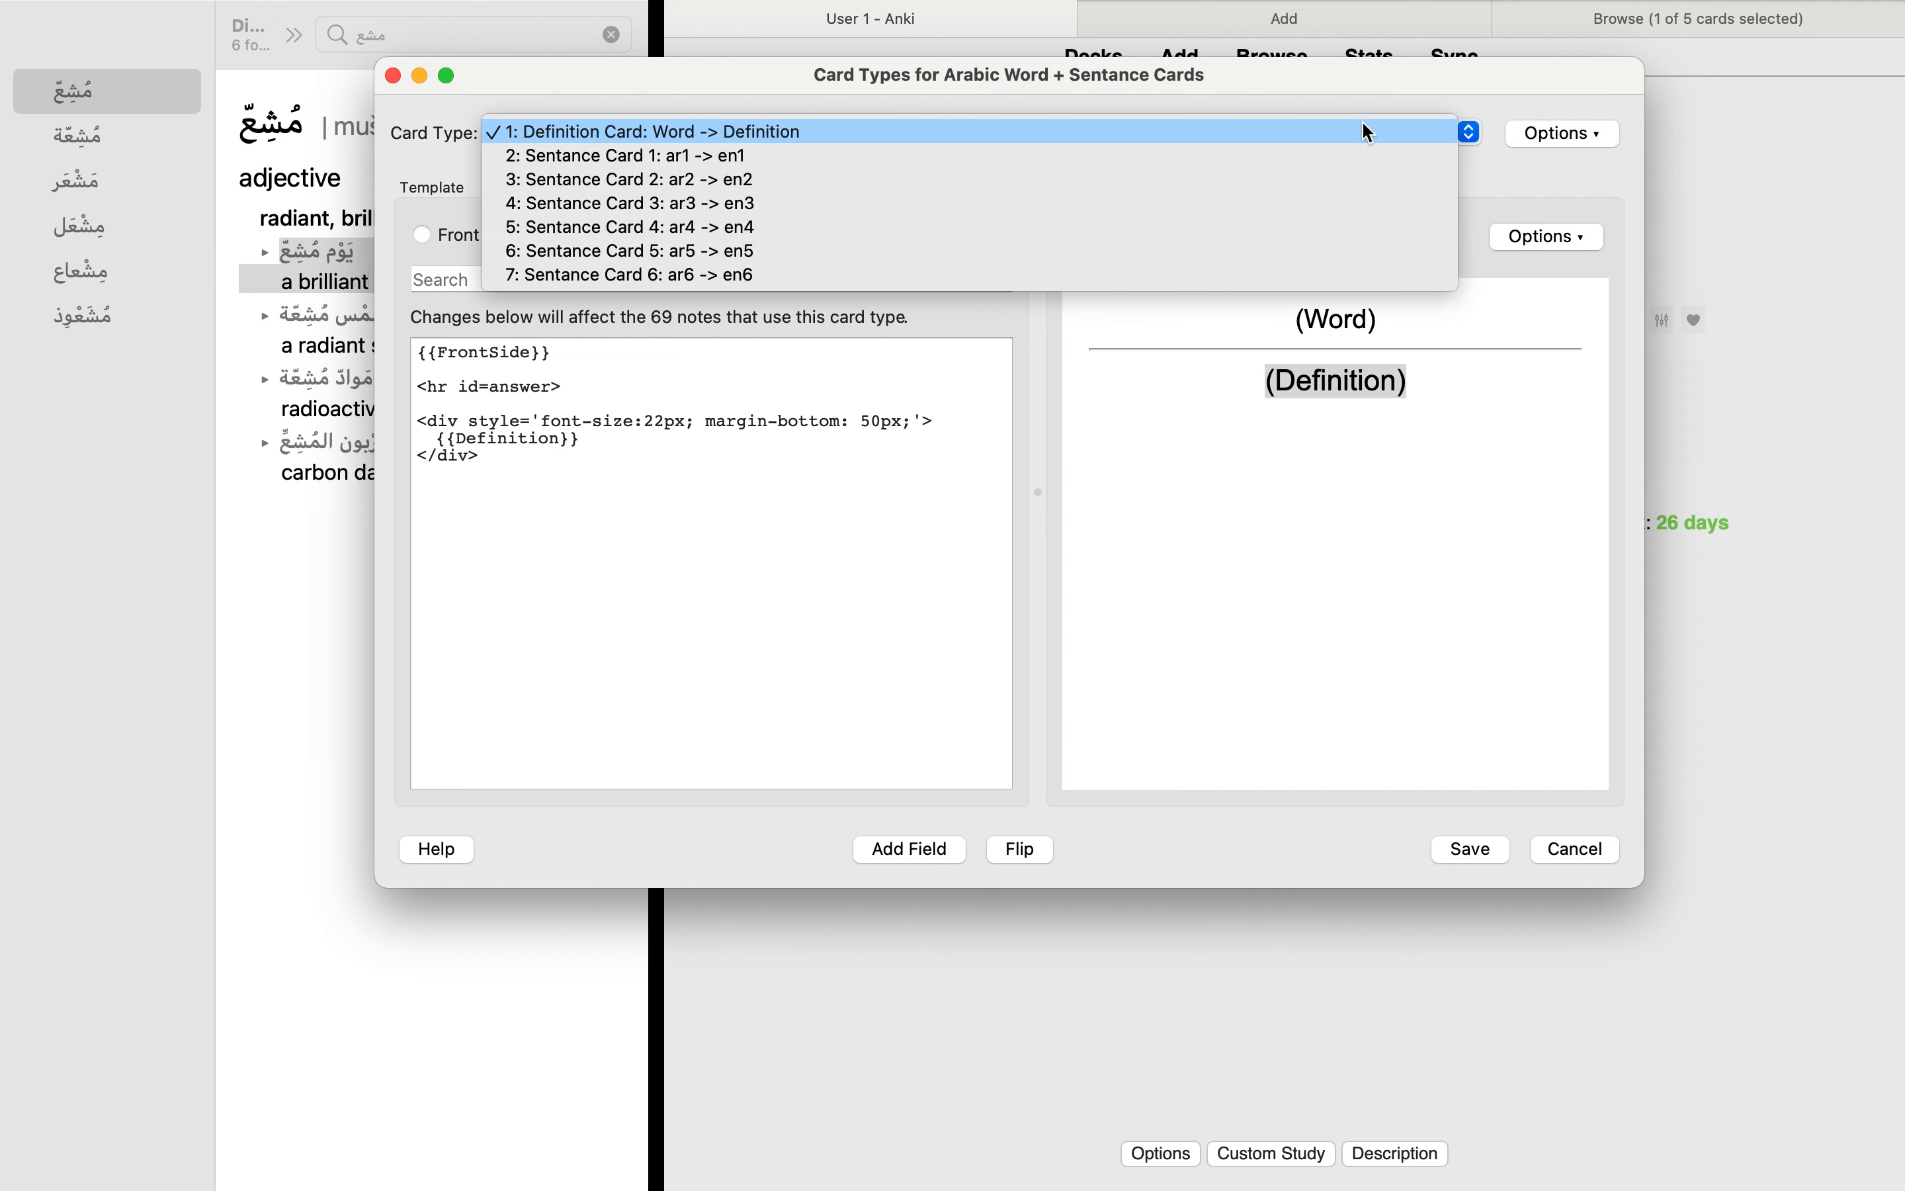
left_click(1236, 161)
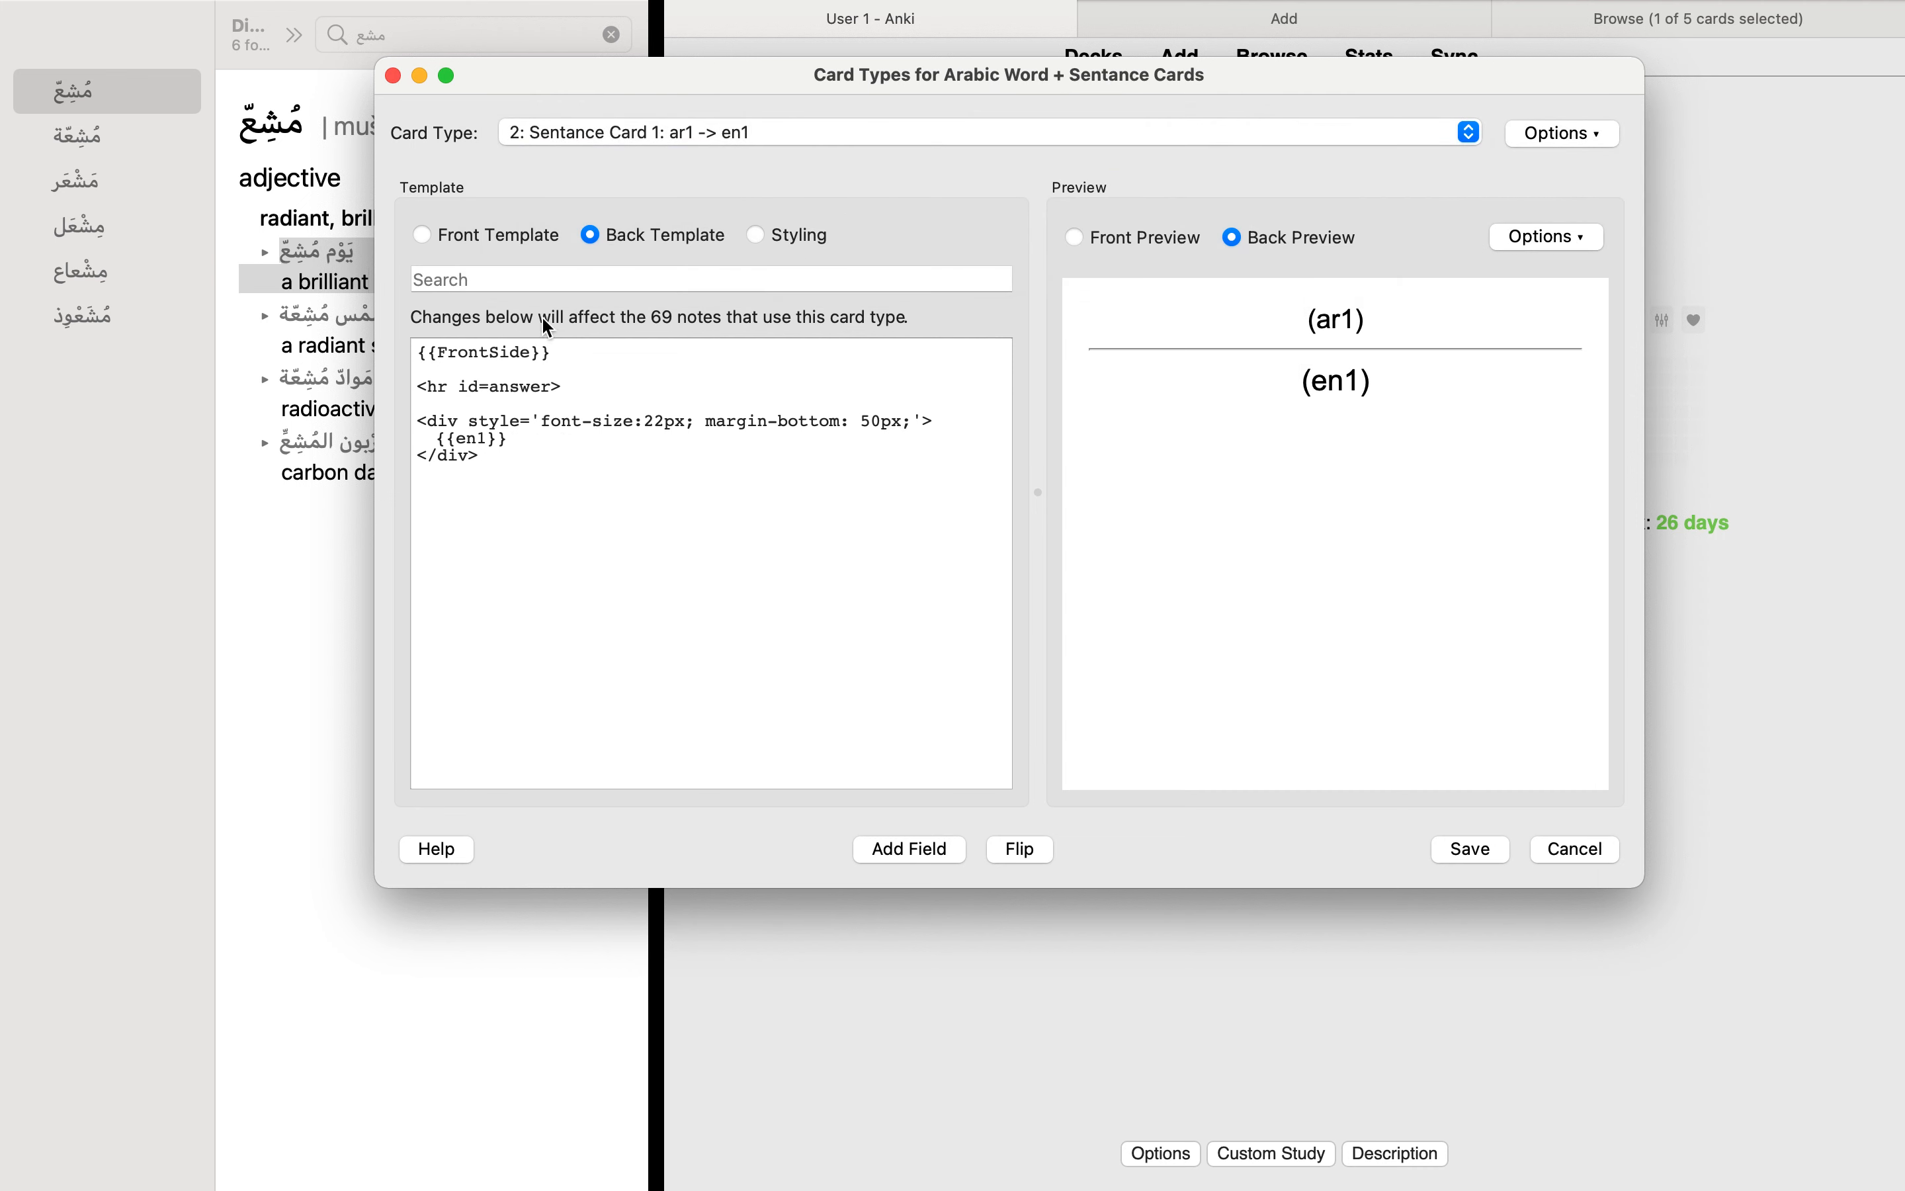
left_click(512, 234)
double_click(491, 405)
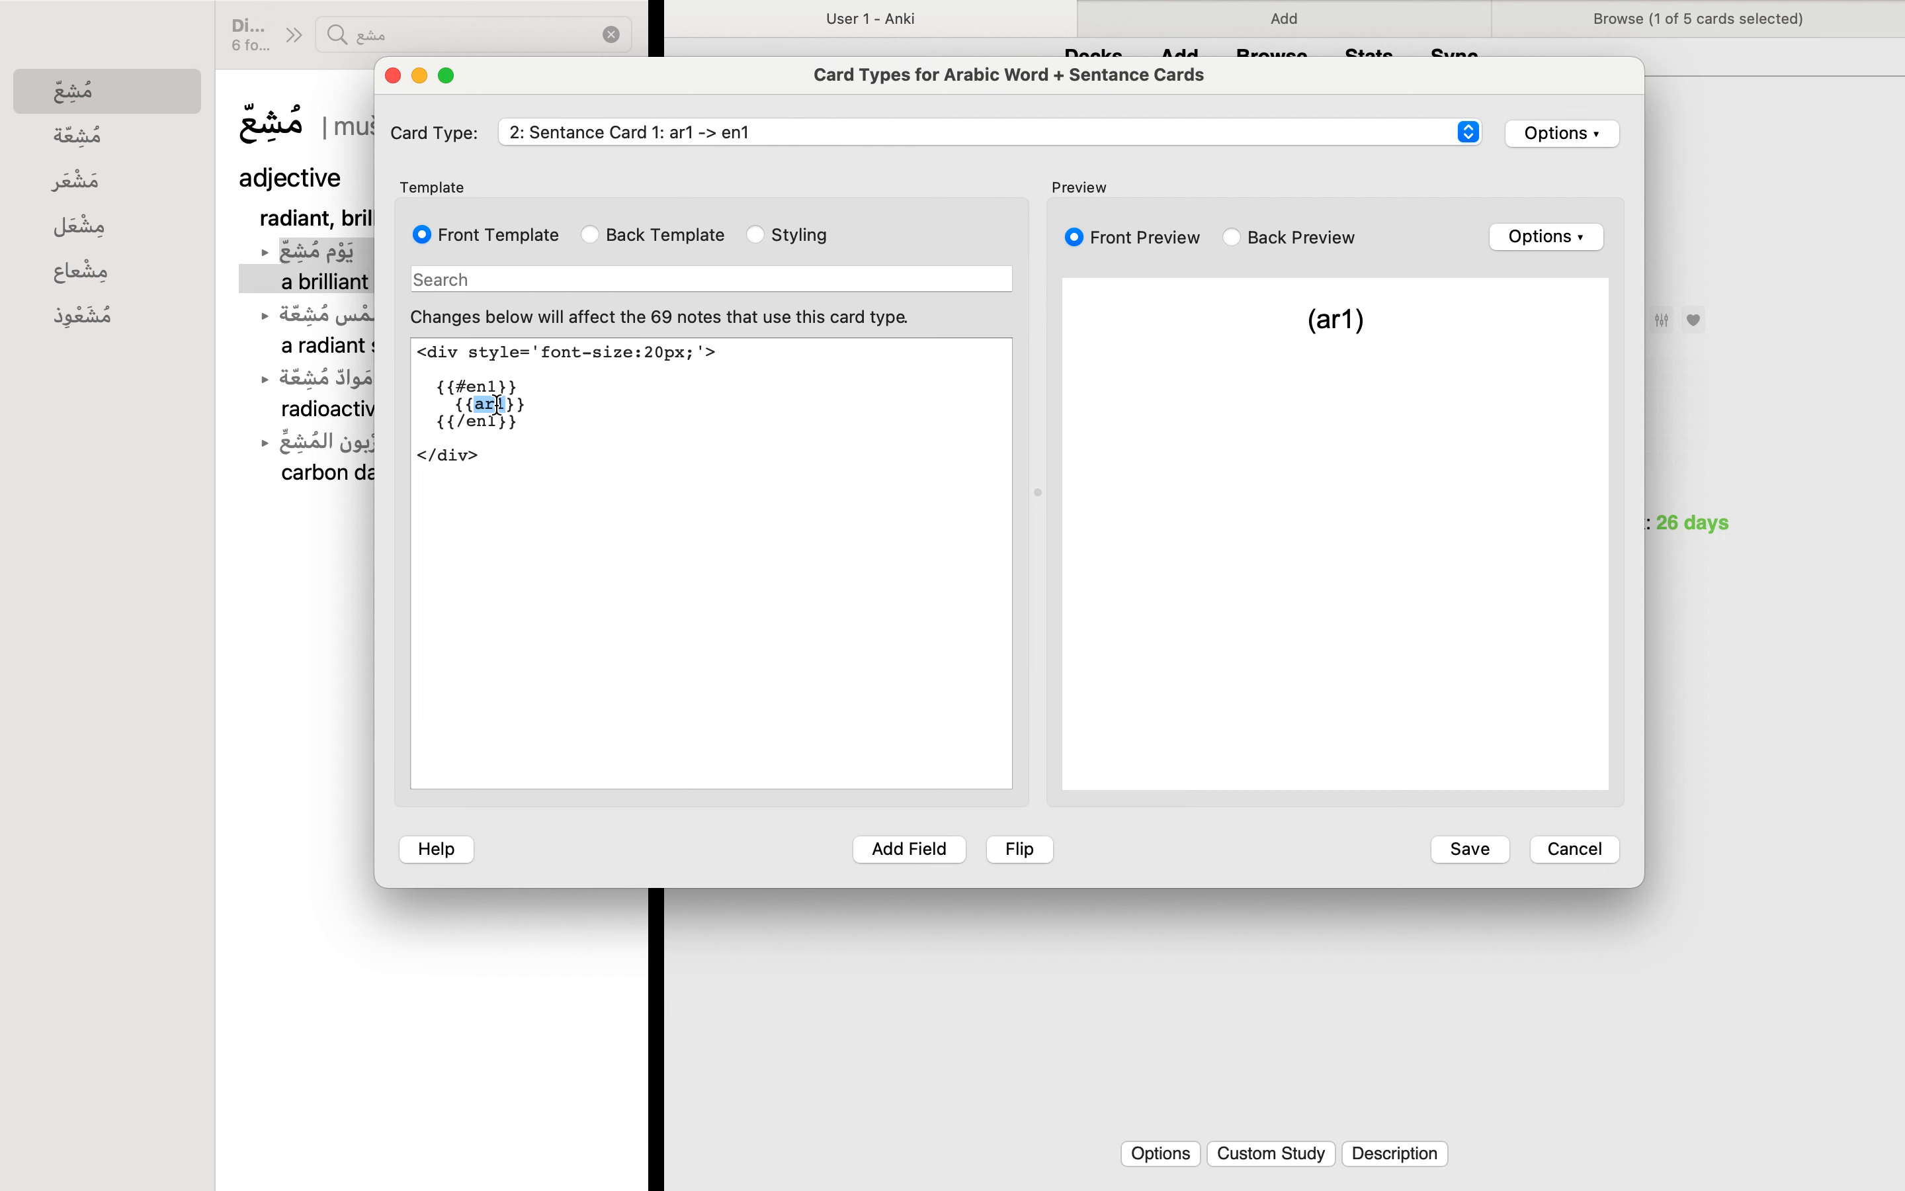
left_click(643, 236)
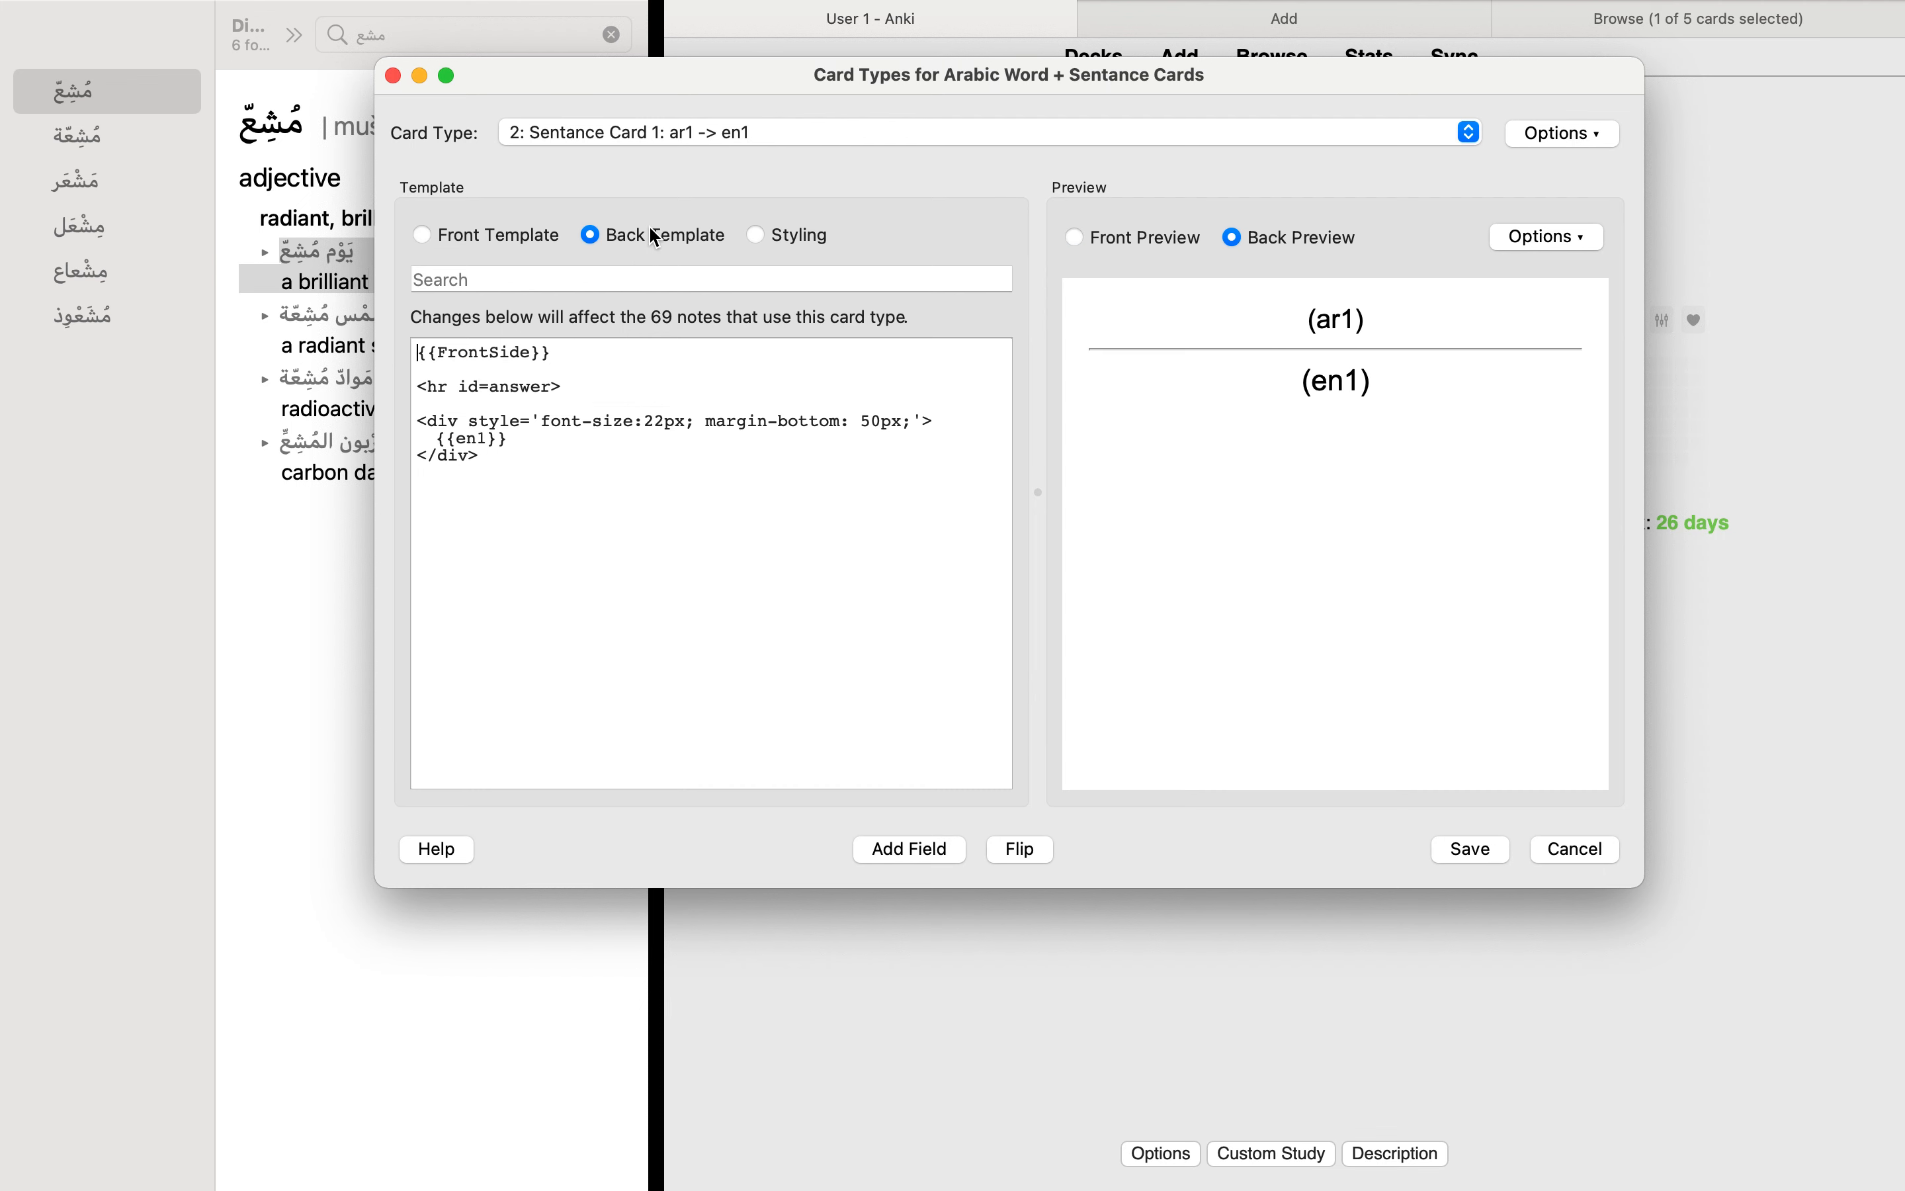
double_click(471, 438)
Step: Examine the en1 condition wrapped around ar1 in Sentance Card 1's front template and compare it with the back template's en1 placeholder
left_click(497, 236)
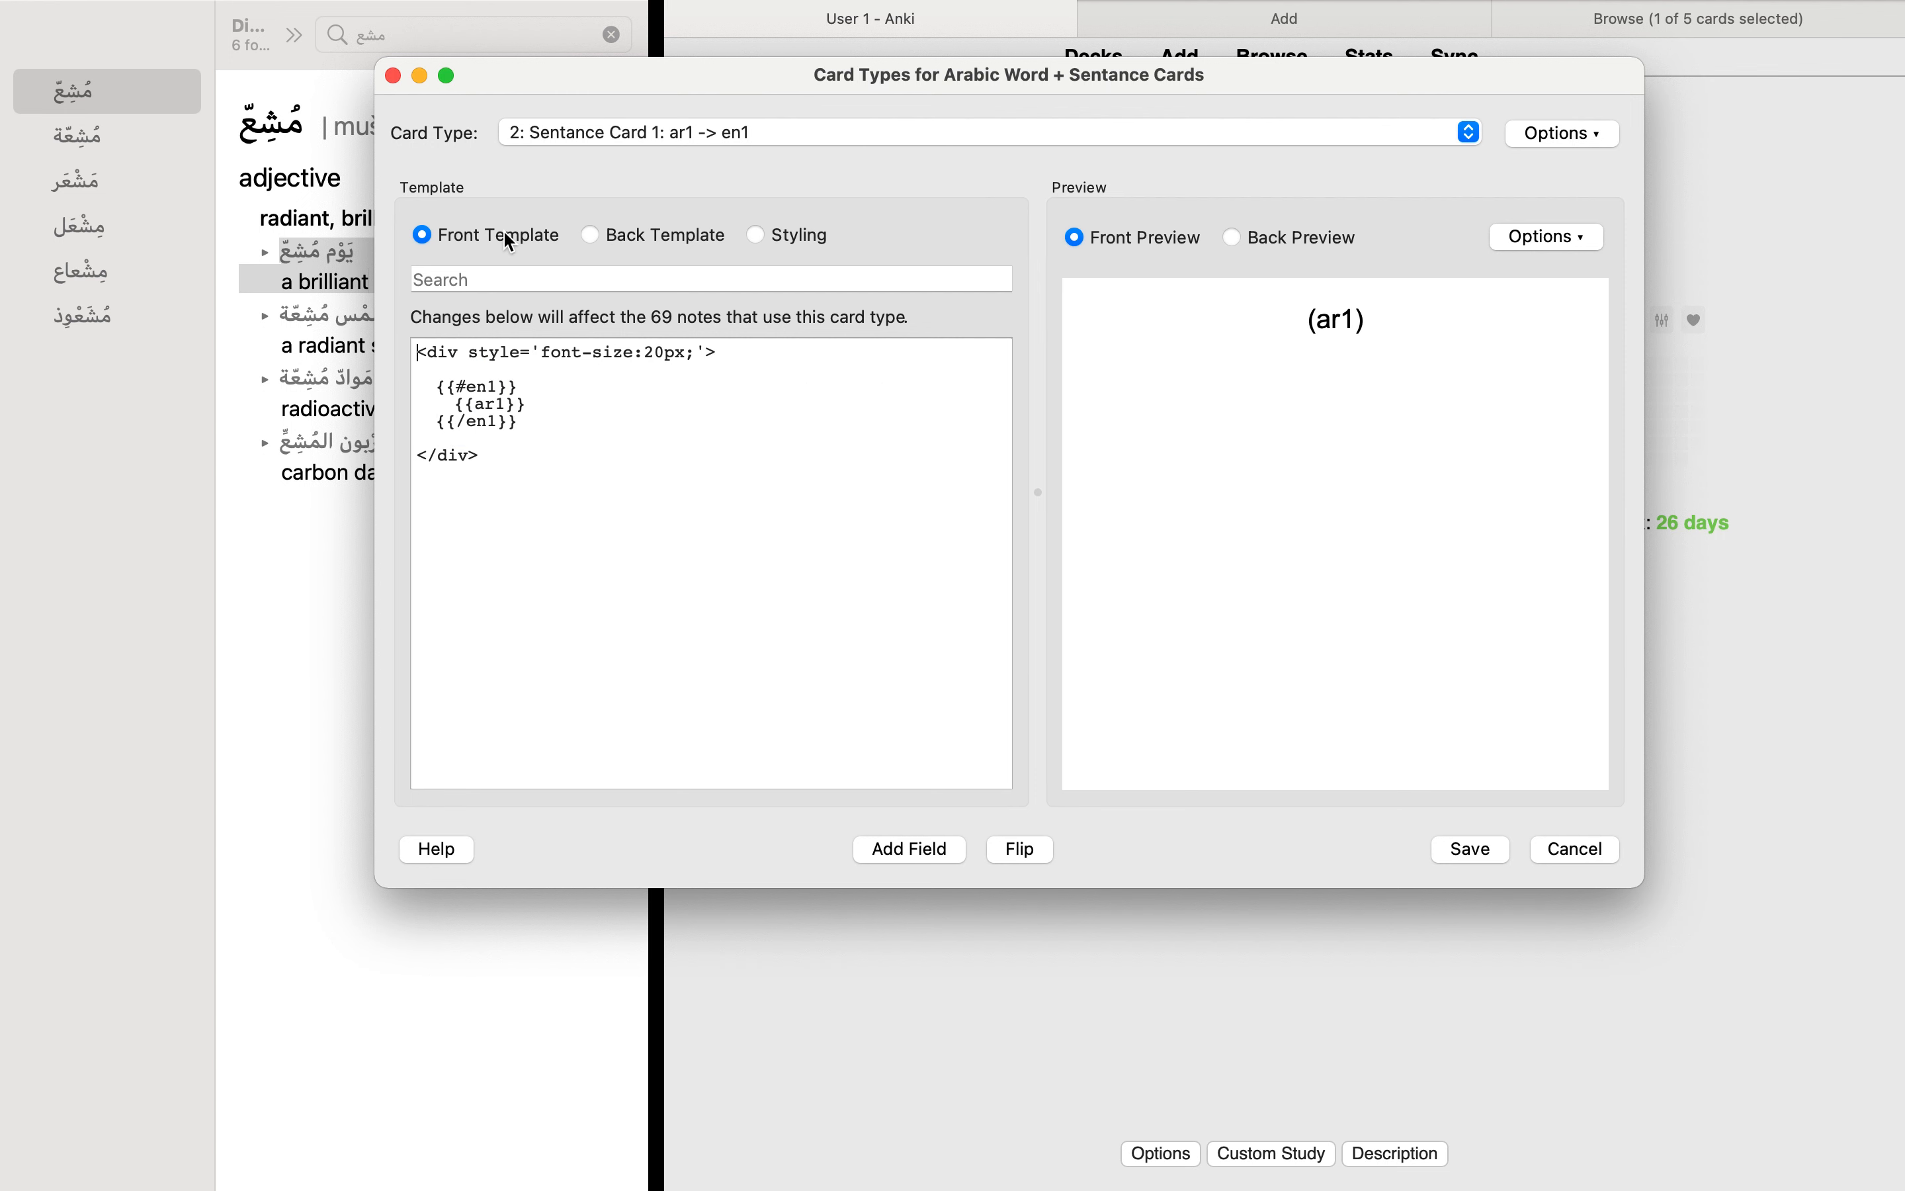
mouse_move(432, 391)
left_mouse_down()
mouse_move(529, 390)
mouse_move(431, 421)
left_mouse_up()
left_click(531, 403)
left_click_drag(521, 387, 442, 384)
double_click(480, 387)
double_click(486, 423)
left_click(638, 237)
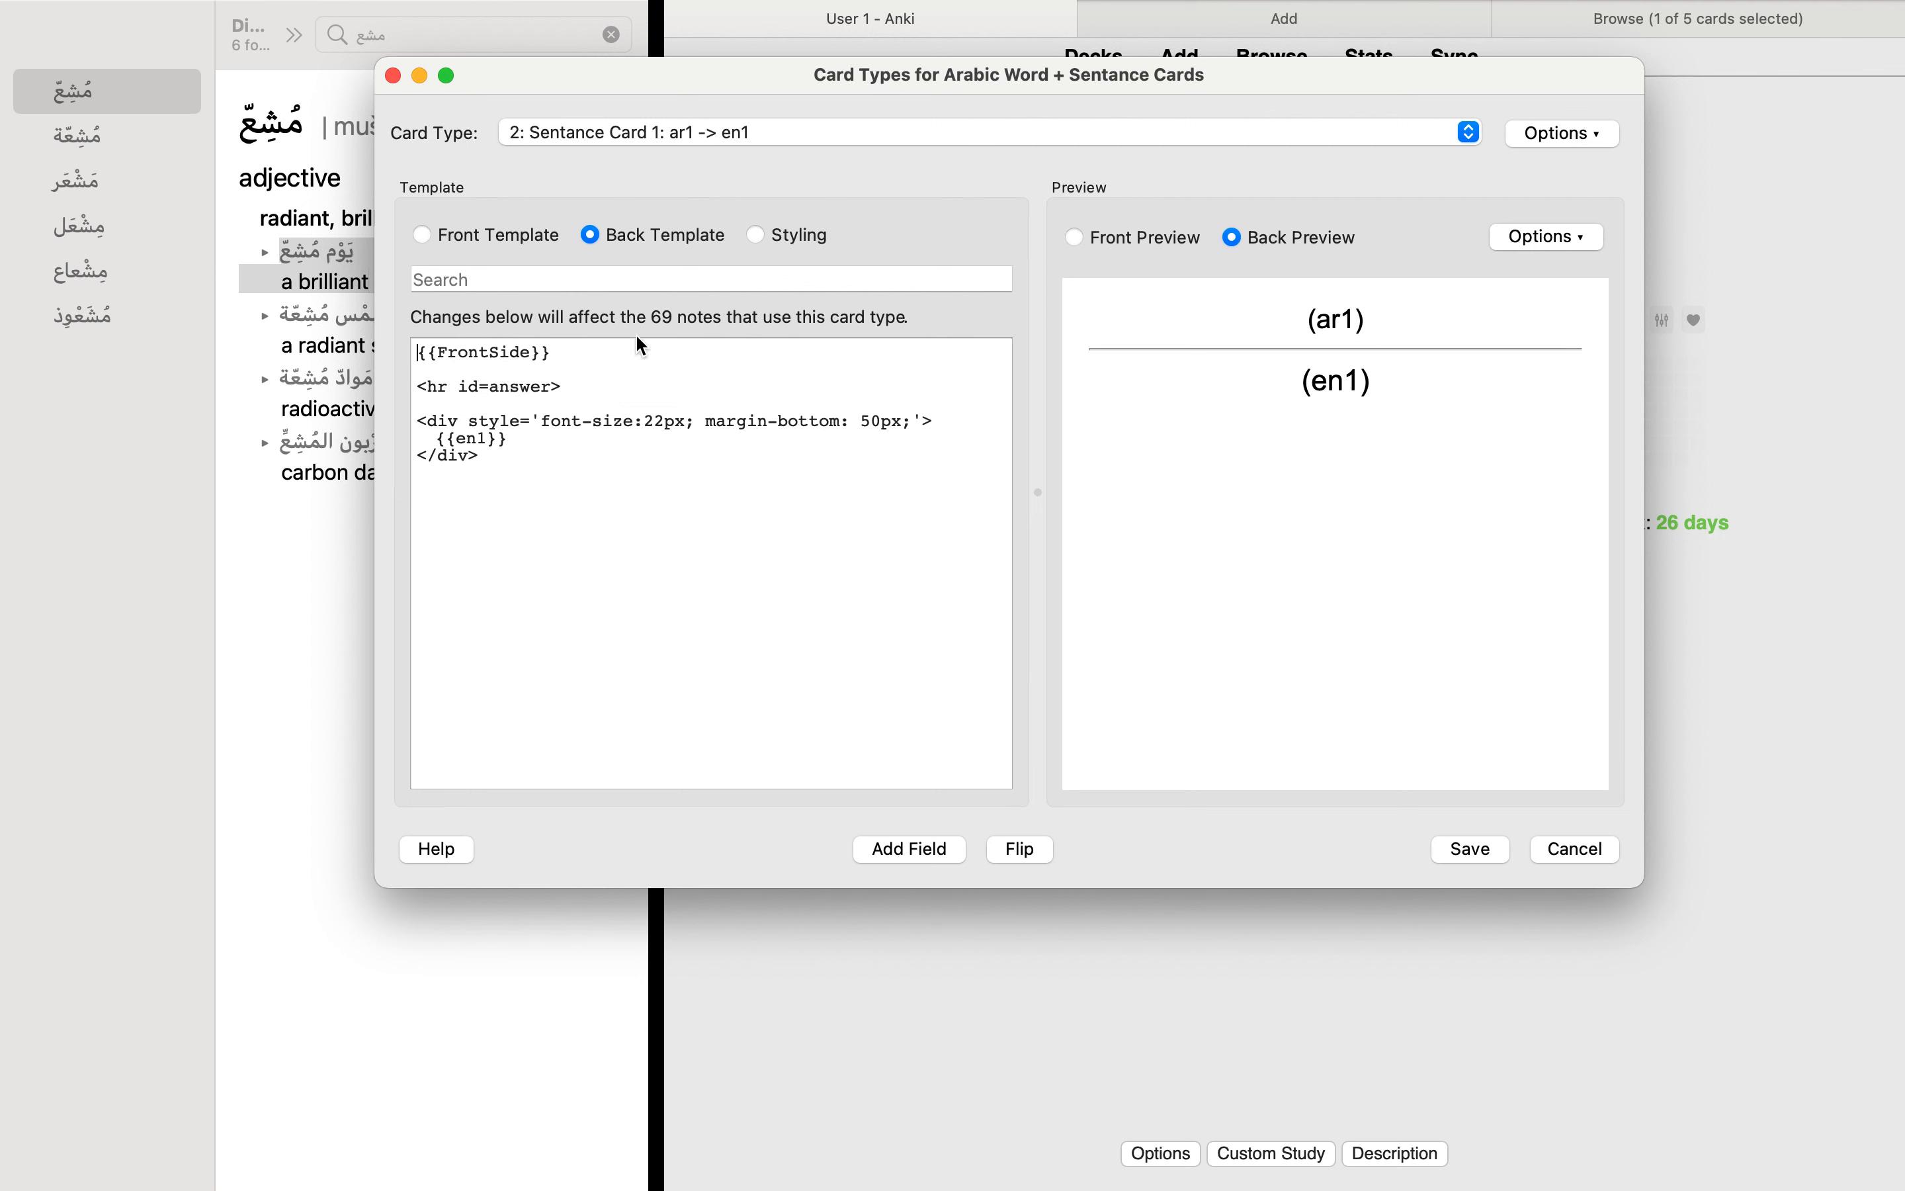
double_click(480, 438)
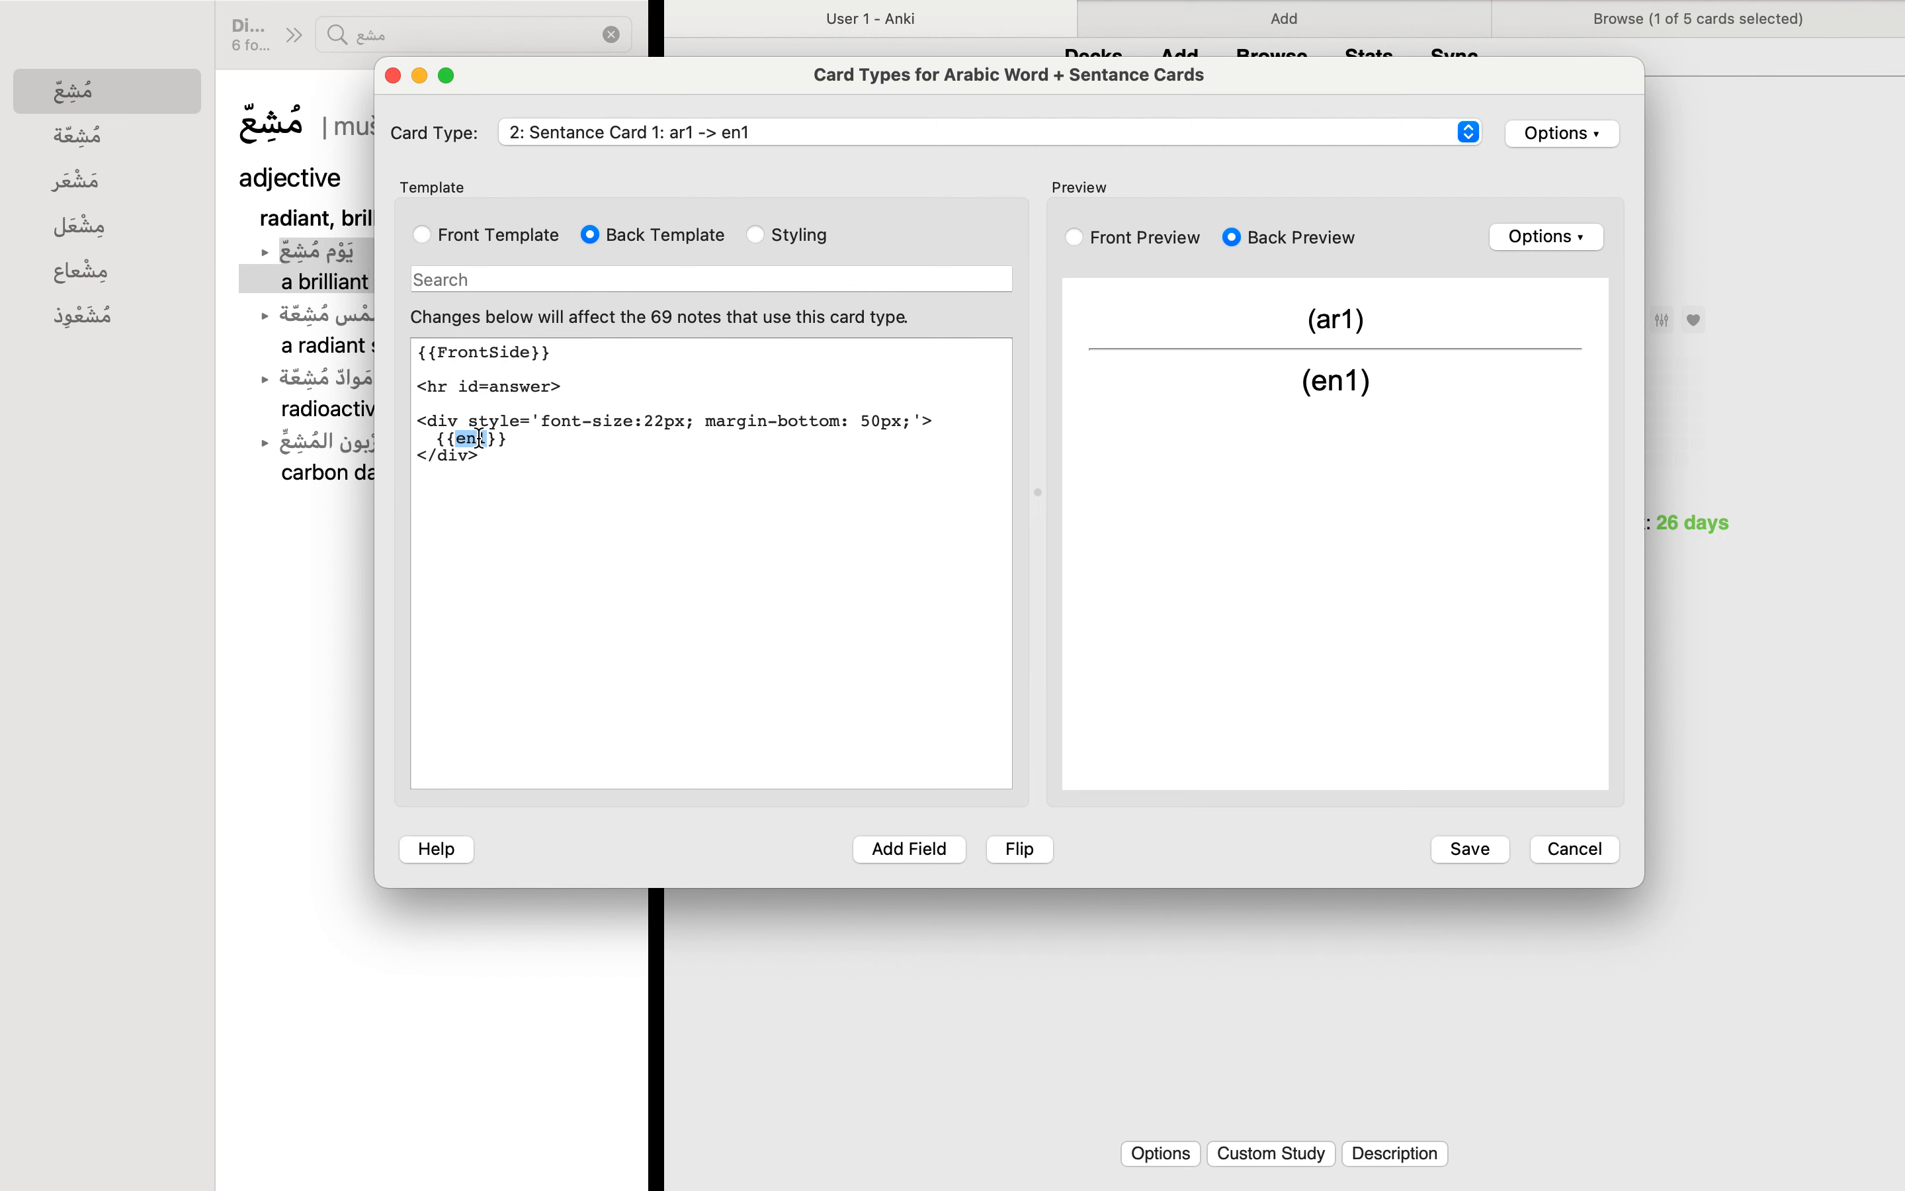
left_click(500, 234)
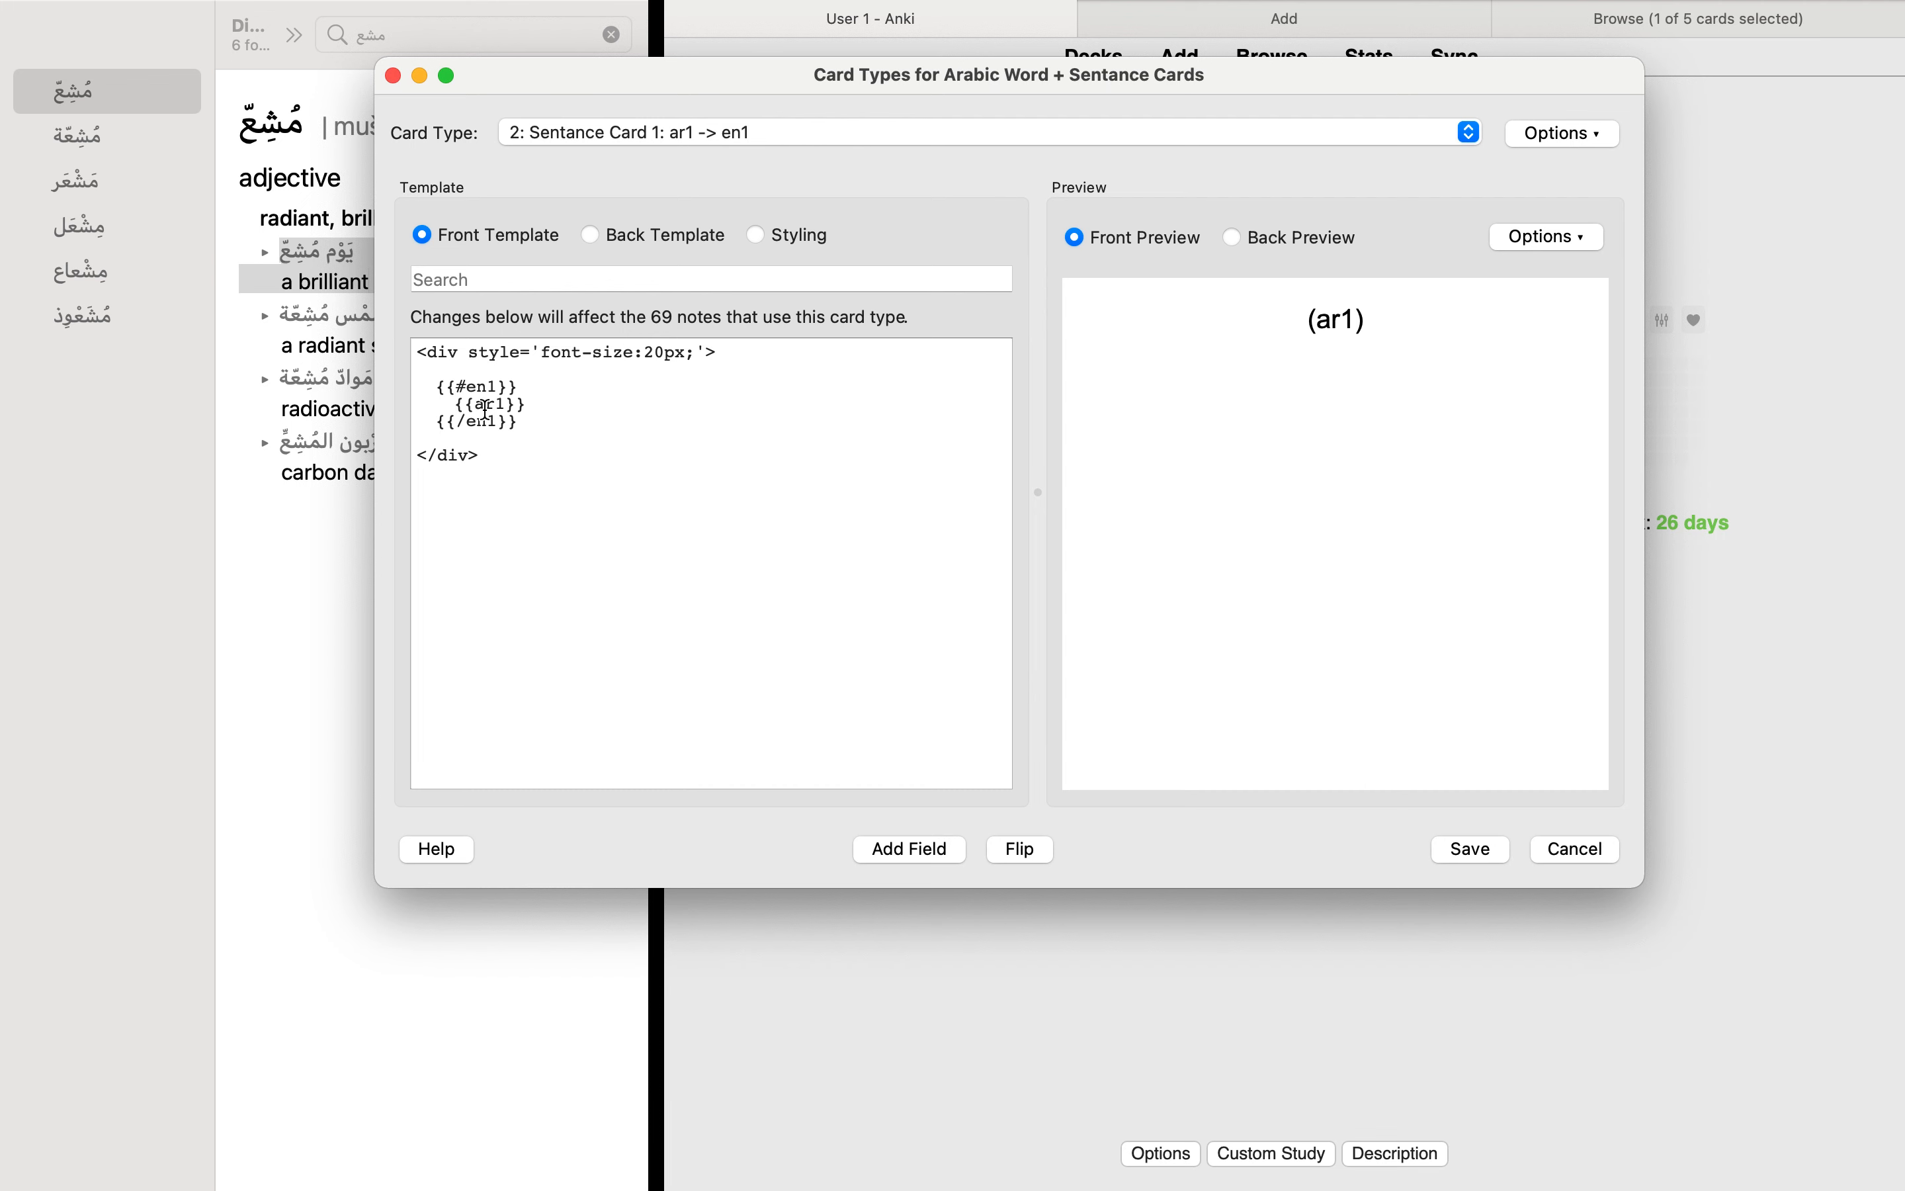
left_click(635, 234)
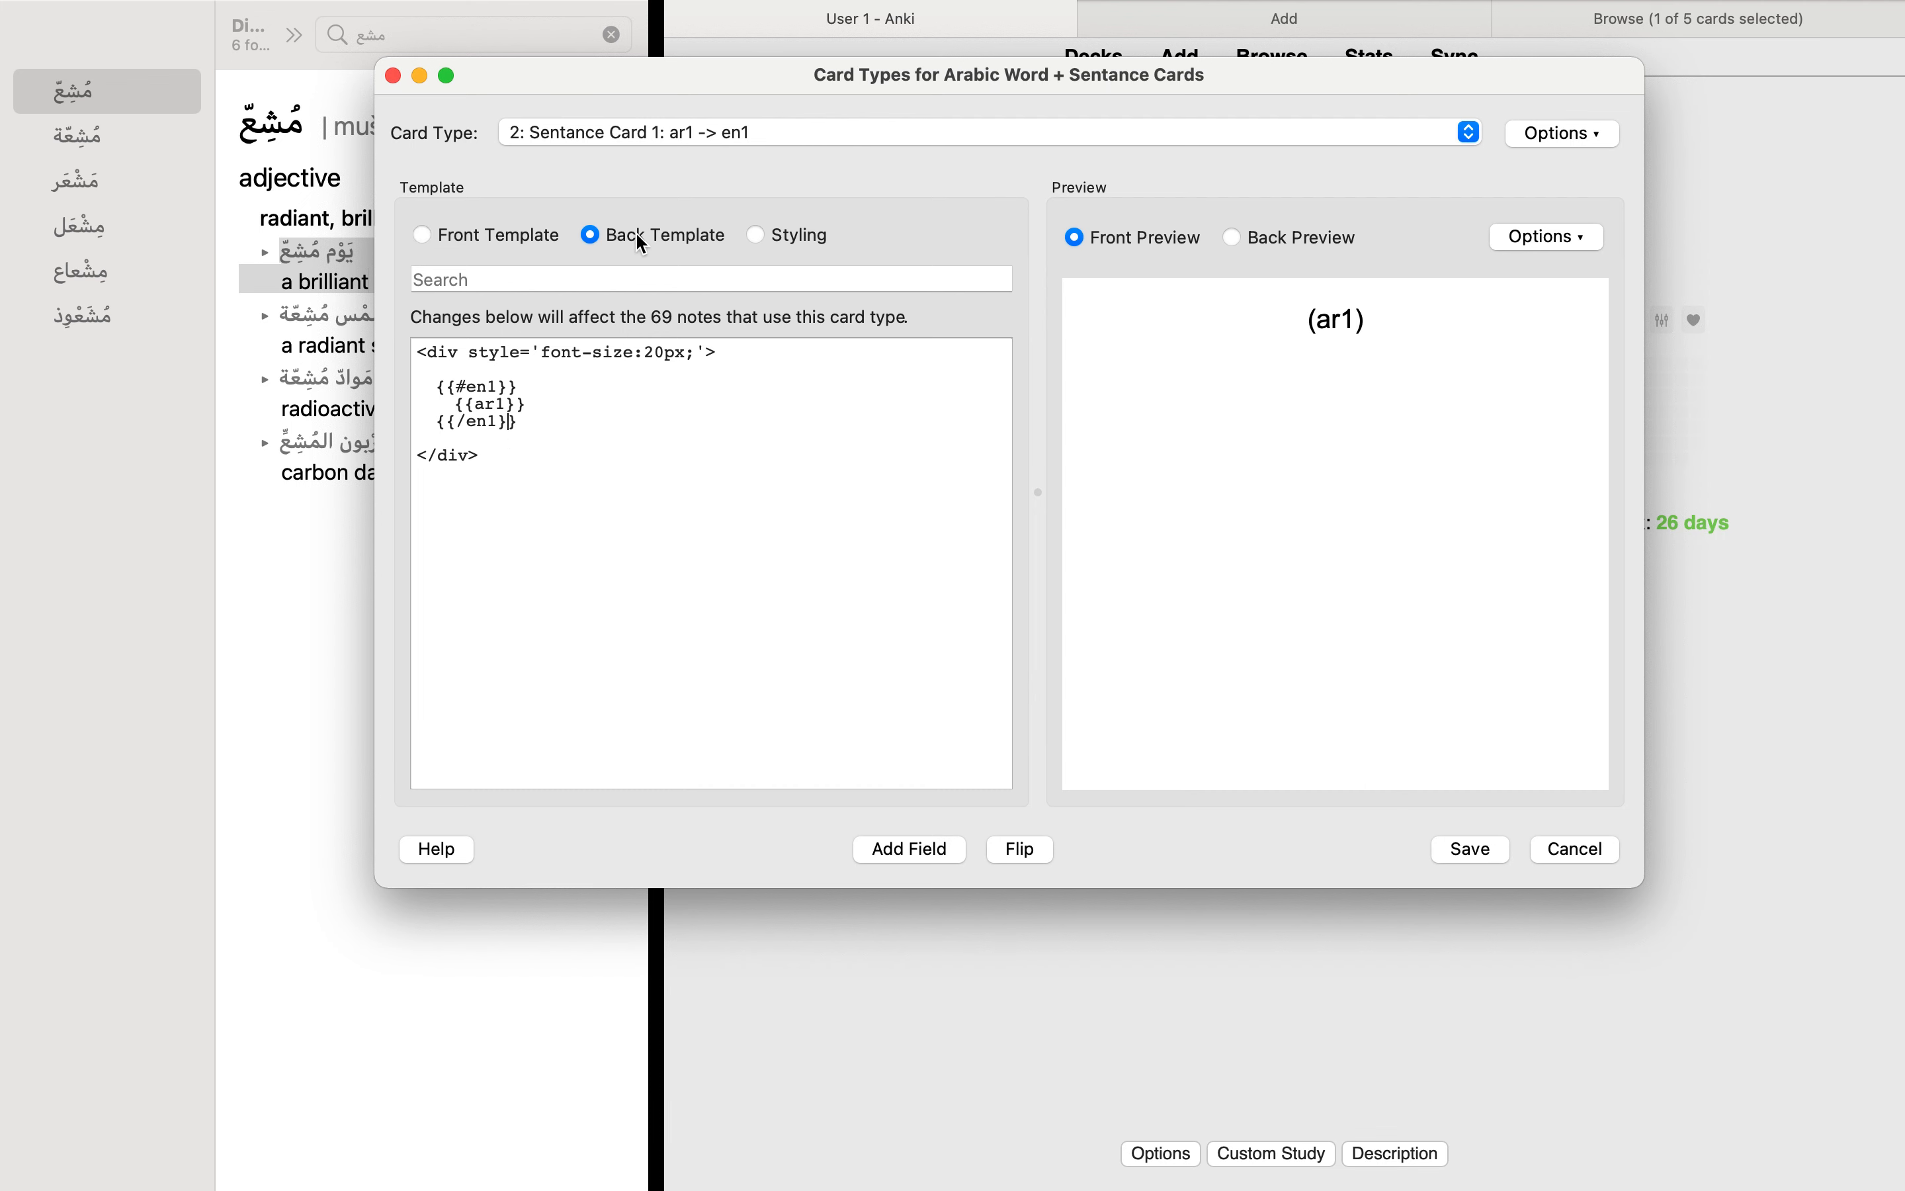
left_click(543, 234)
Step: Switch to Sentance Card 2: ar2 -> en2 and view its back and front templates
left_click(742, 136)
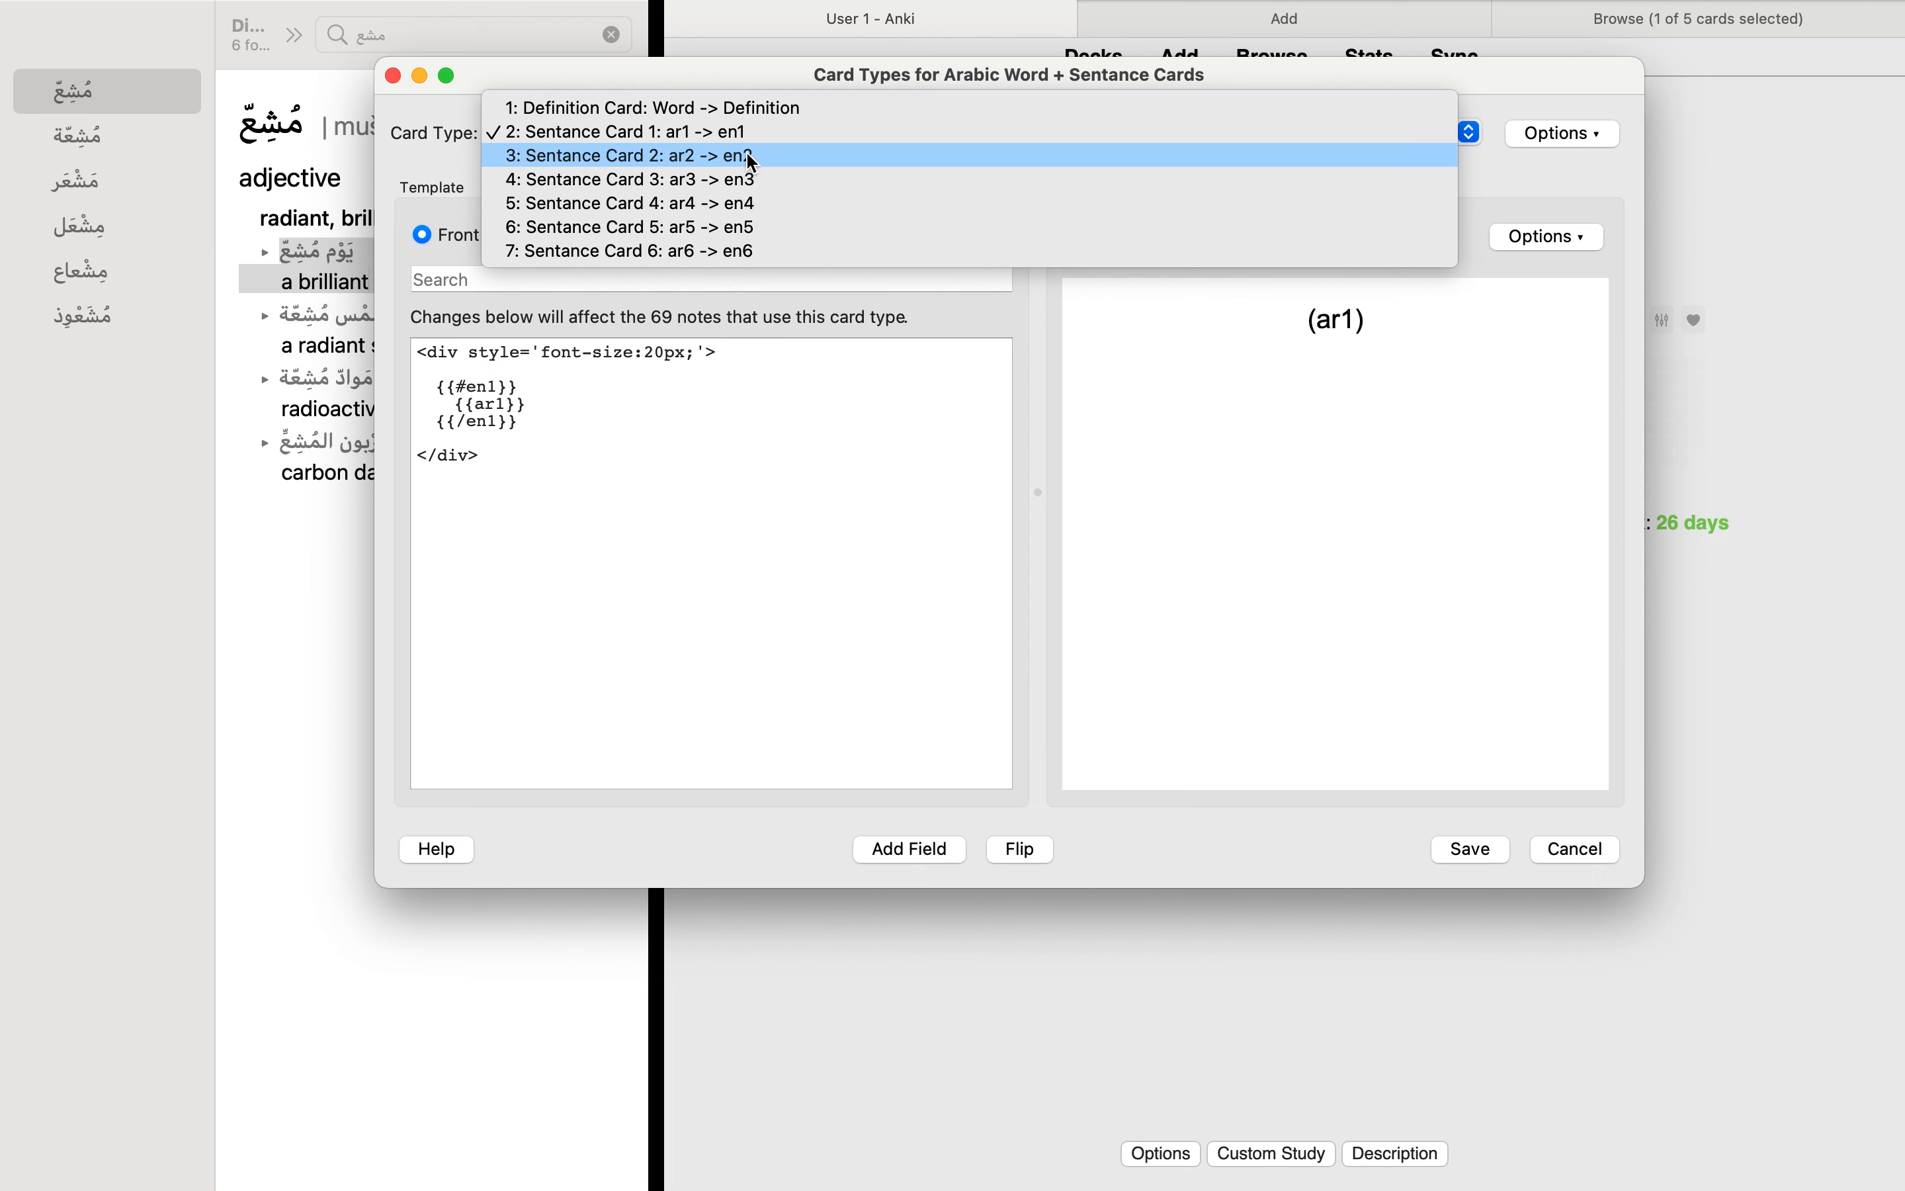
left_click(740, 153)
left_click(634, 236)
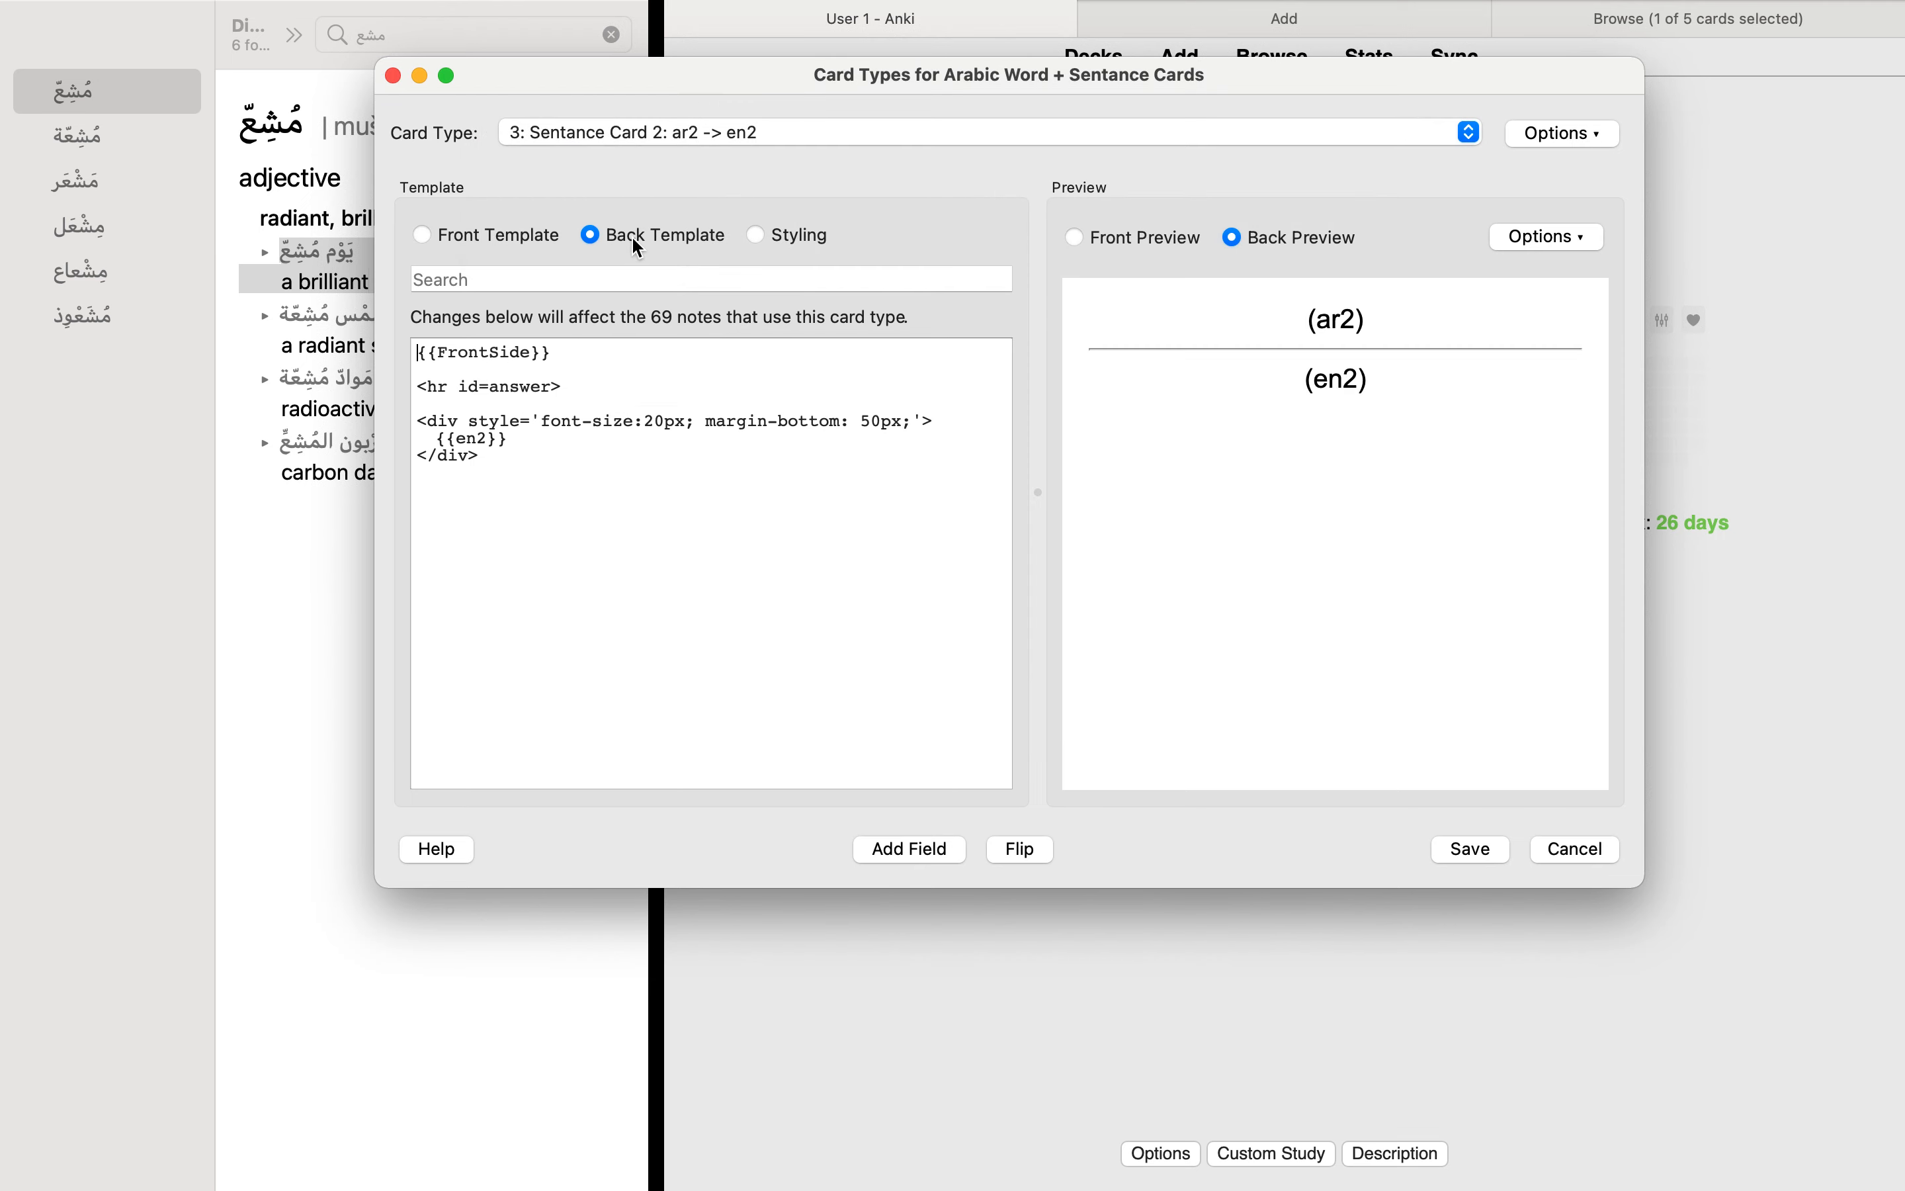
left_click(519, 235)
Step: View the back and front templates of Sentance Card 6: ar6 -> en6, and close the card types without saving
left_click(683, 131)
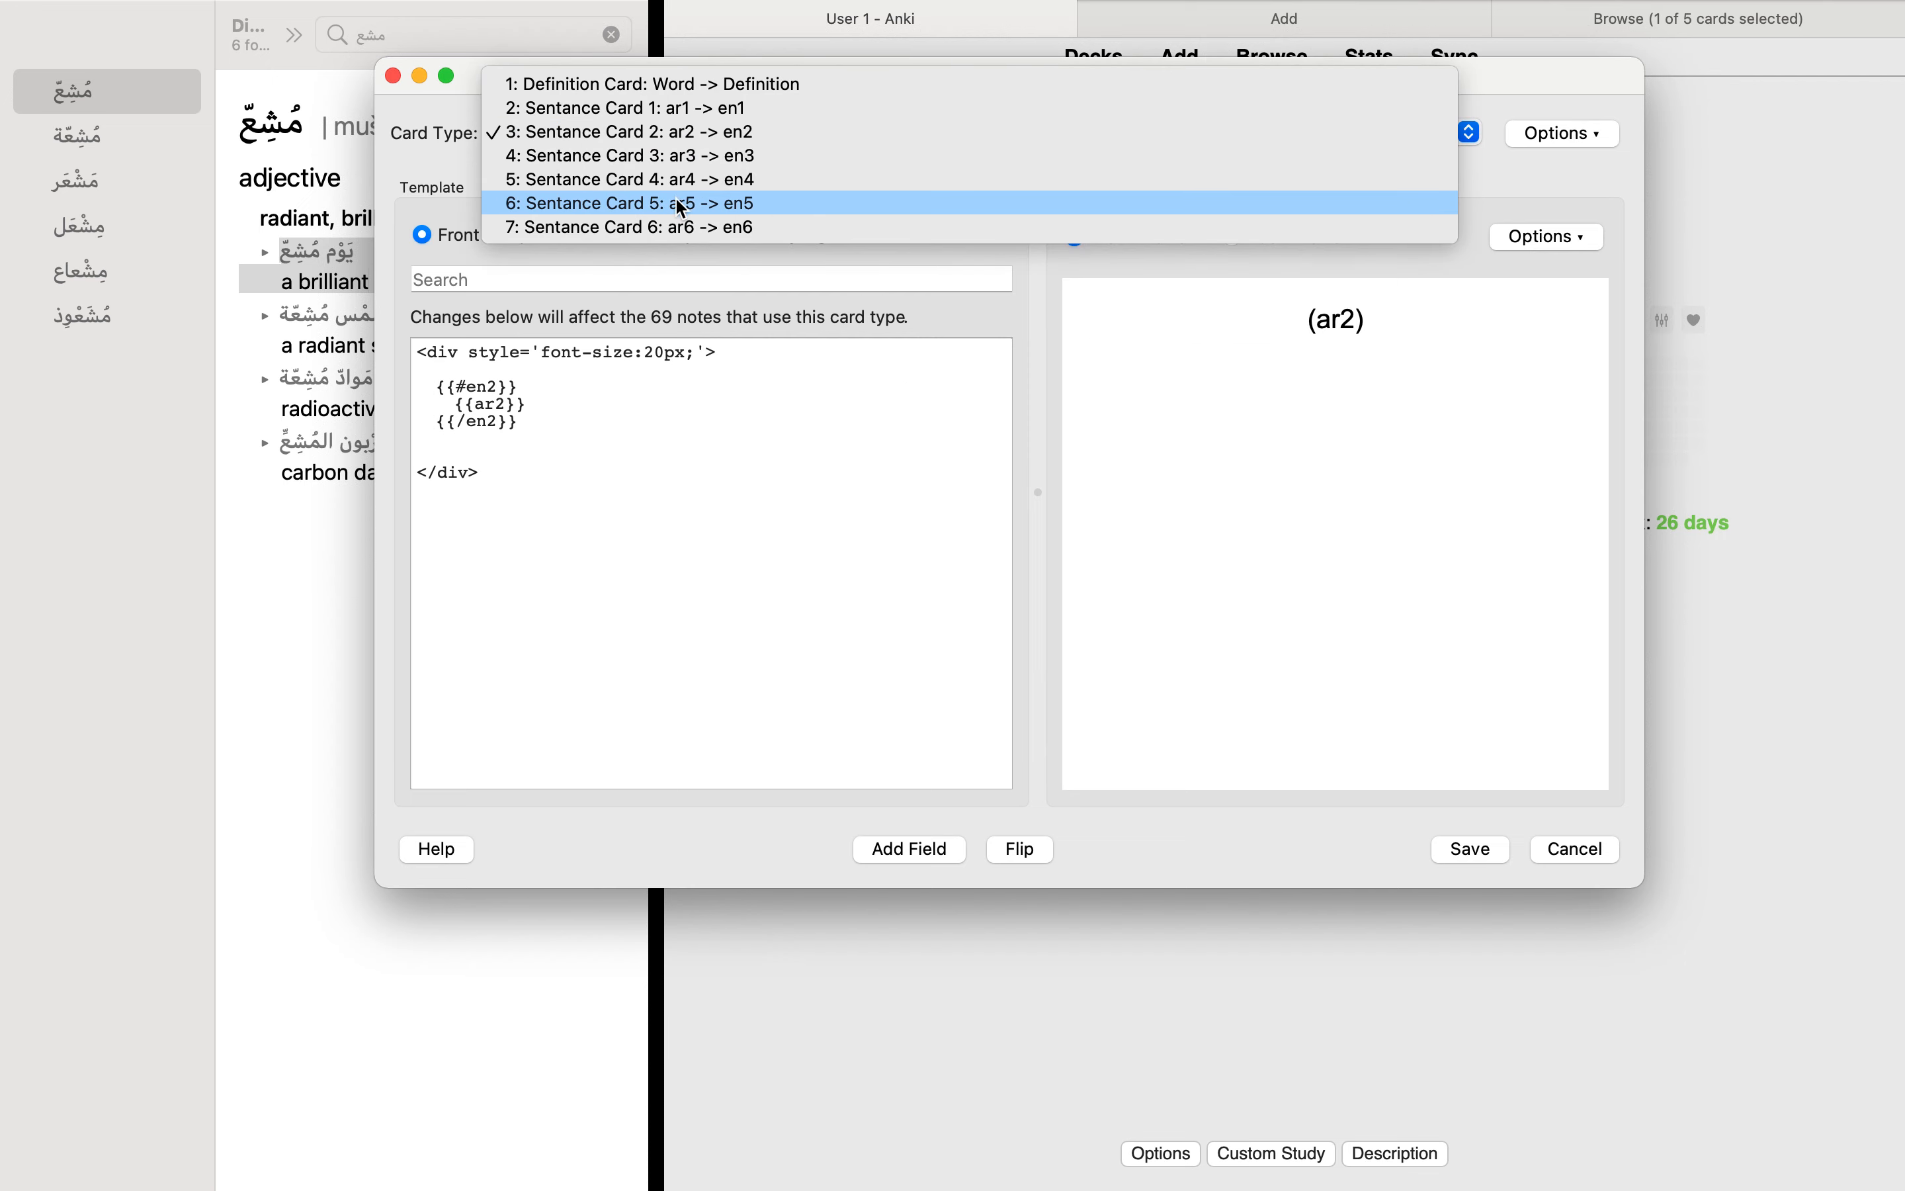
left_click(548, 230)
left_click(609, 231)
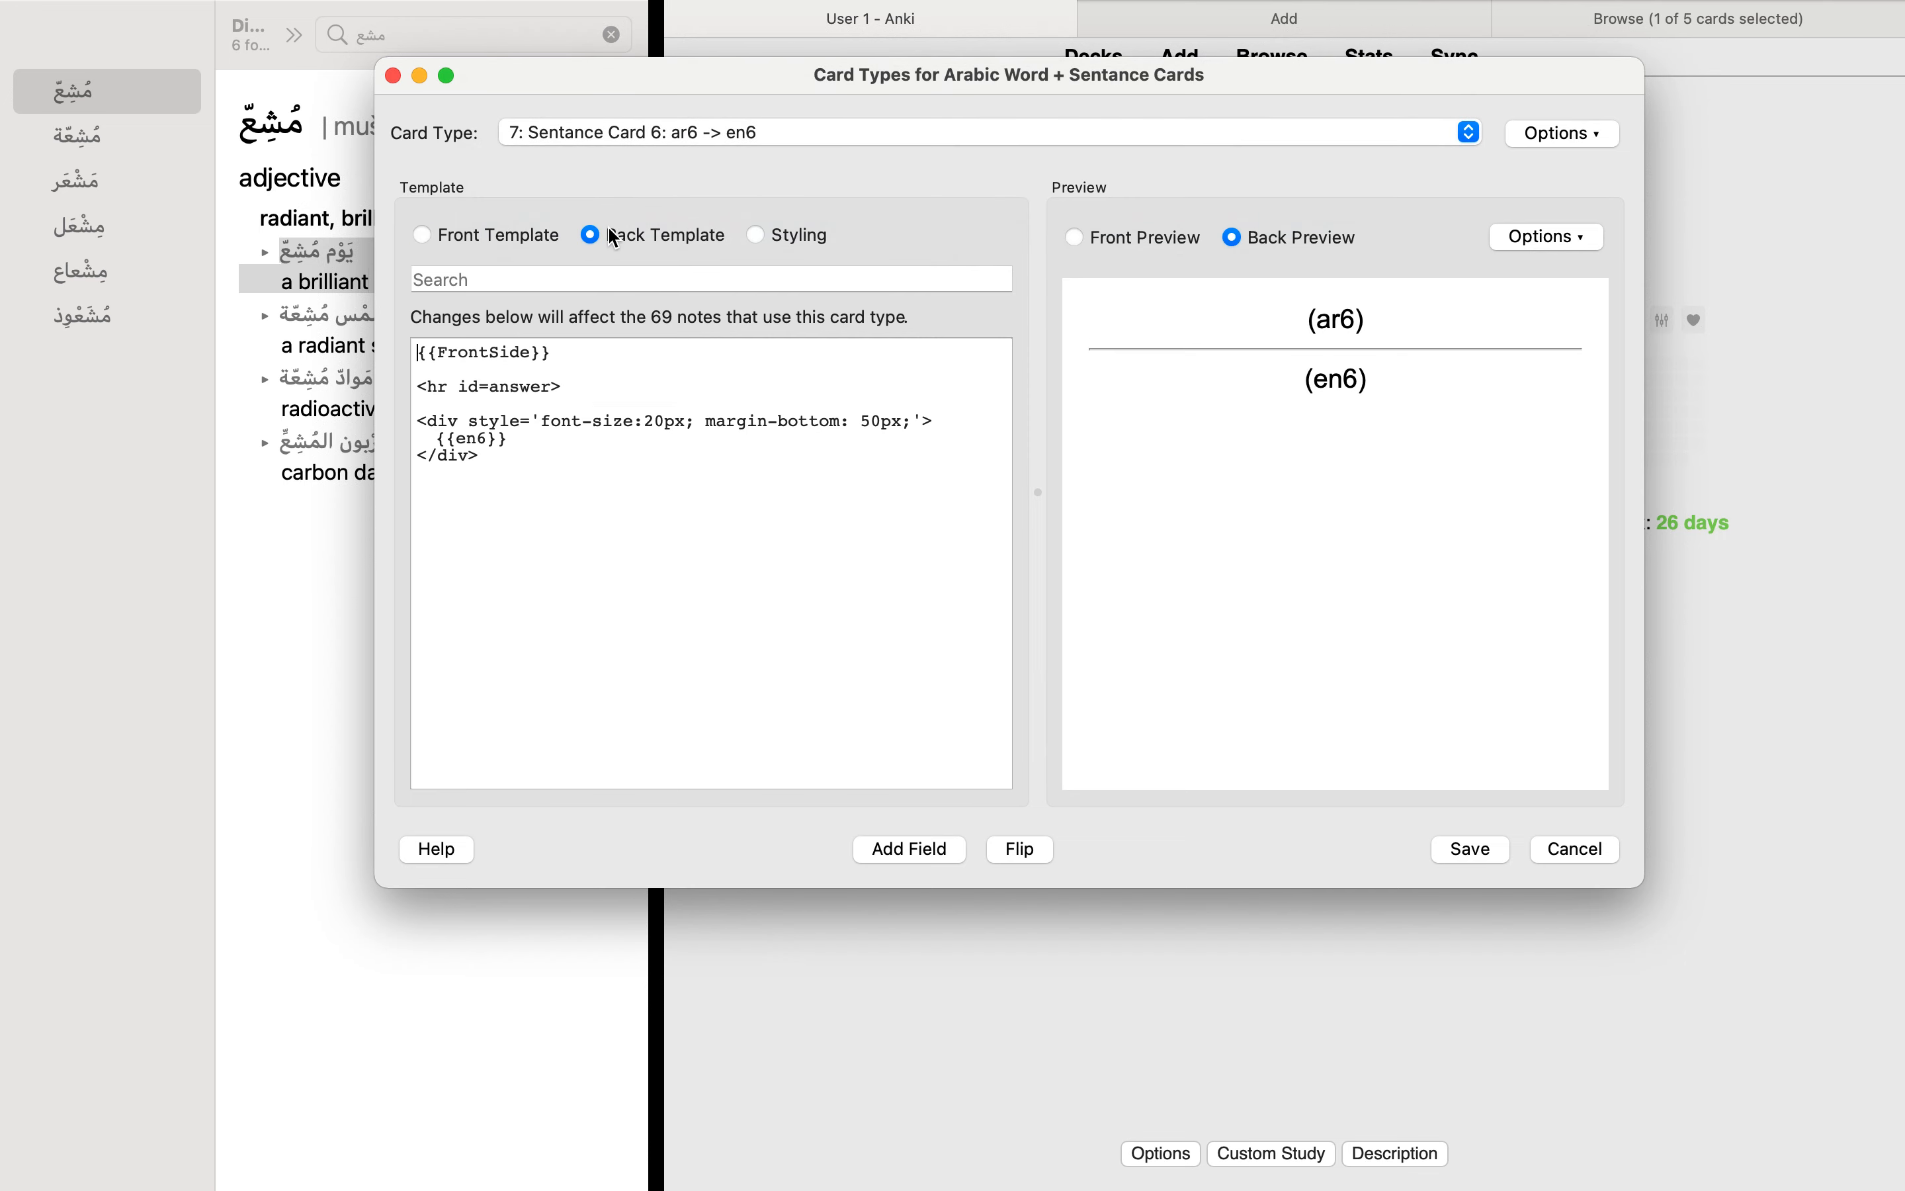
left_click_drag(481, 455, 417, 351)
left_click(469, 421)
left_click(470, 236)
left_click(690, 232)
left_click(525, 237)
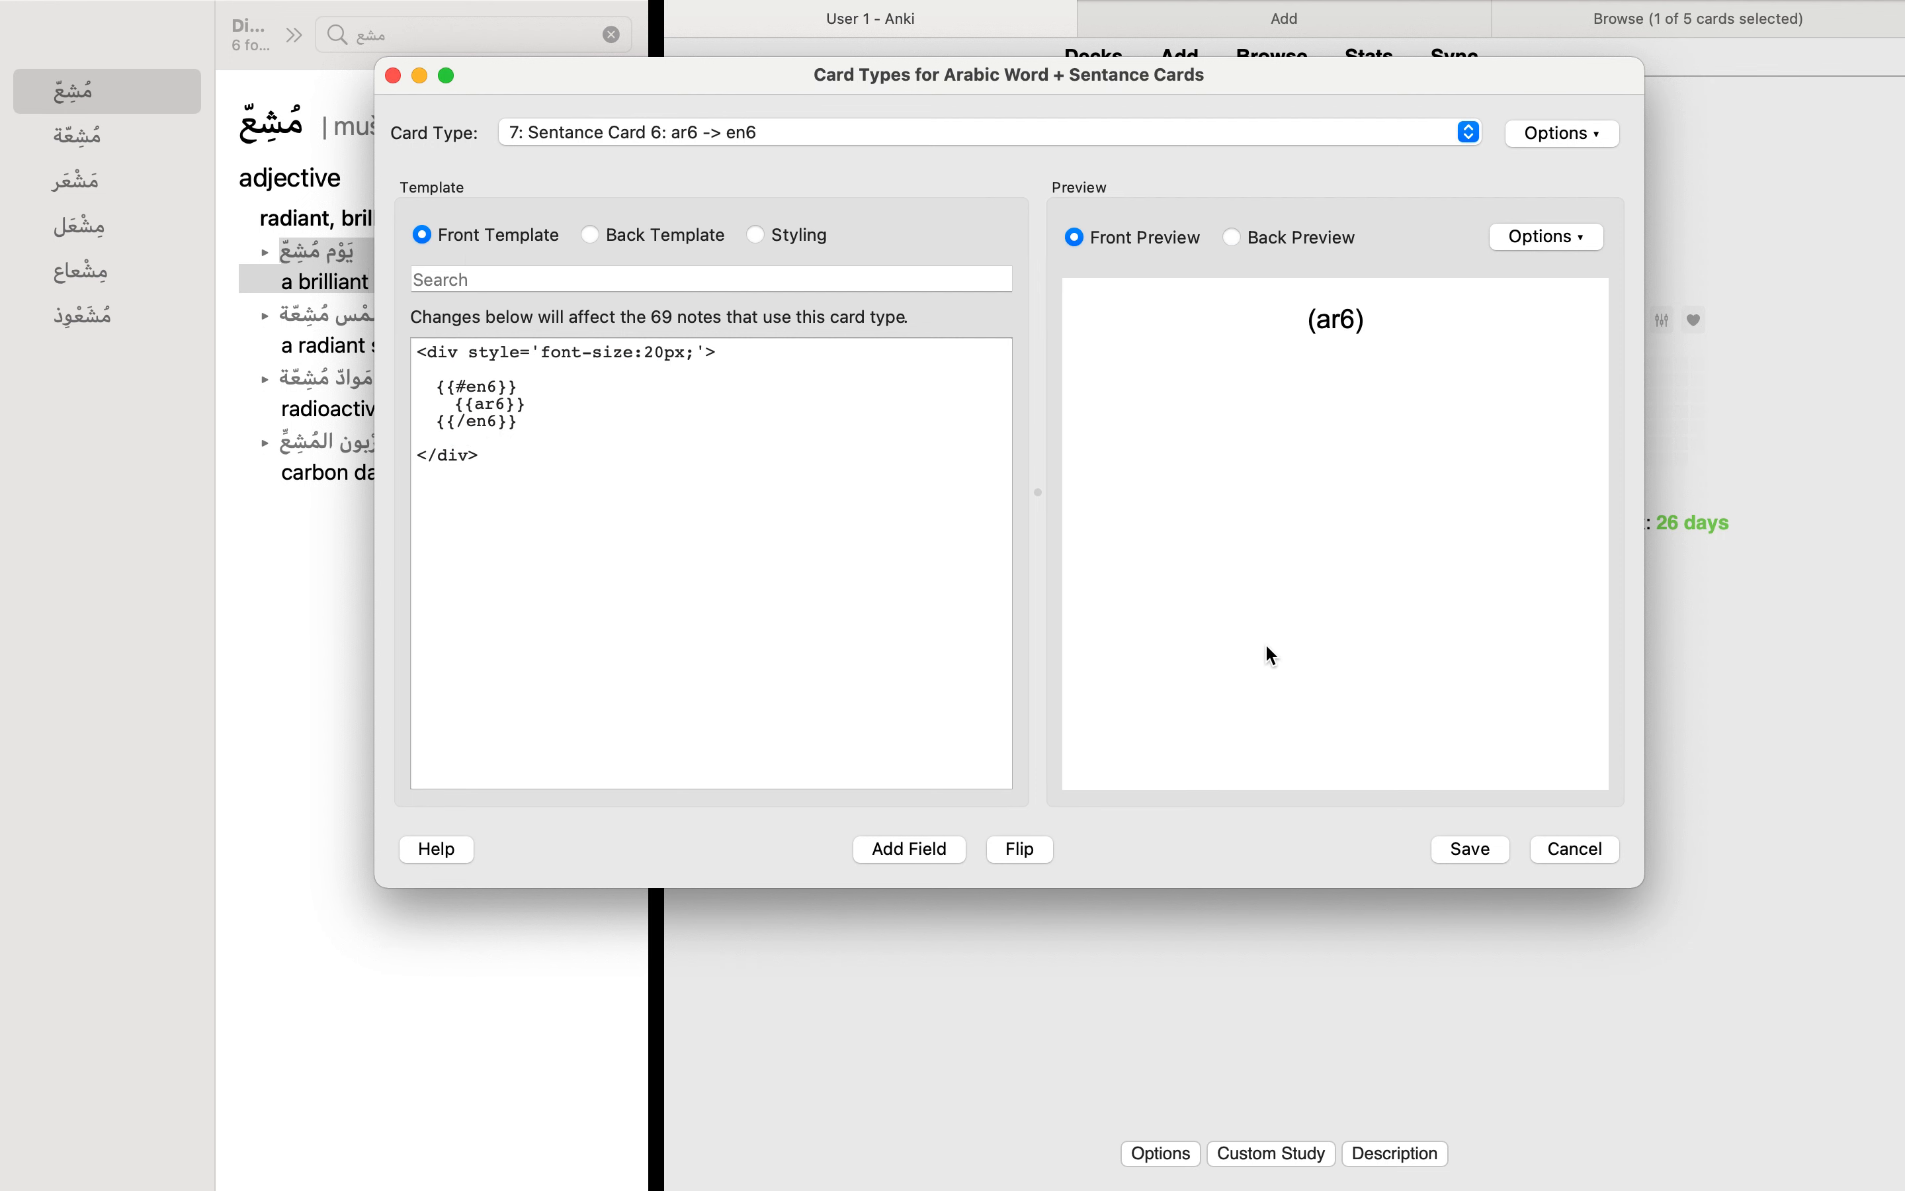
left_click(1594, 847)
Step: Look up Arabic Word + Sentance Cards among the note types for adding a note, cancel the choice, and look through the note's fields
left_click(663, 315)
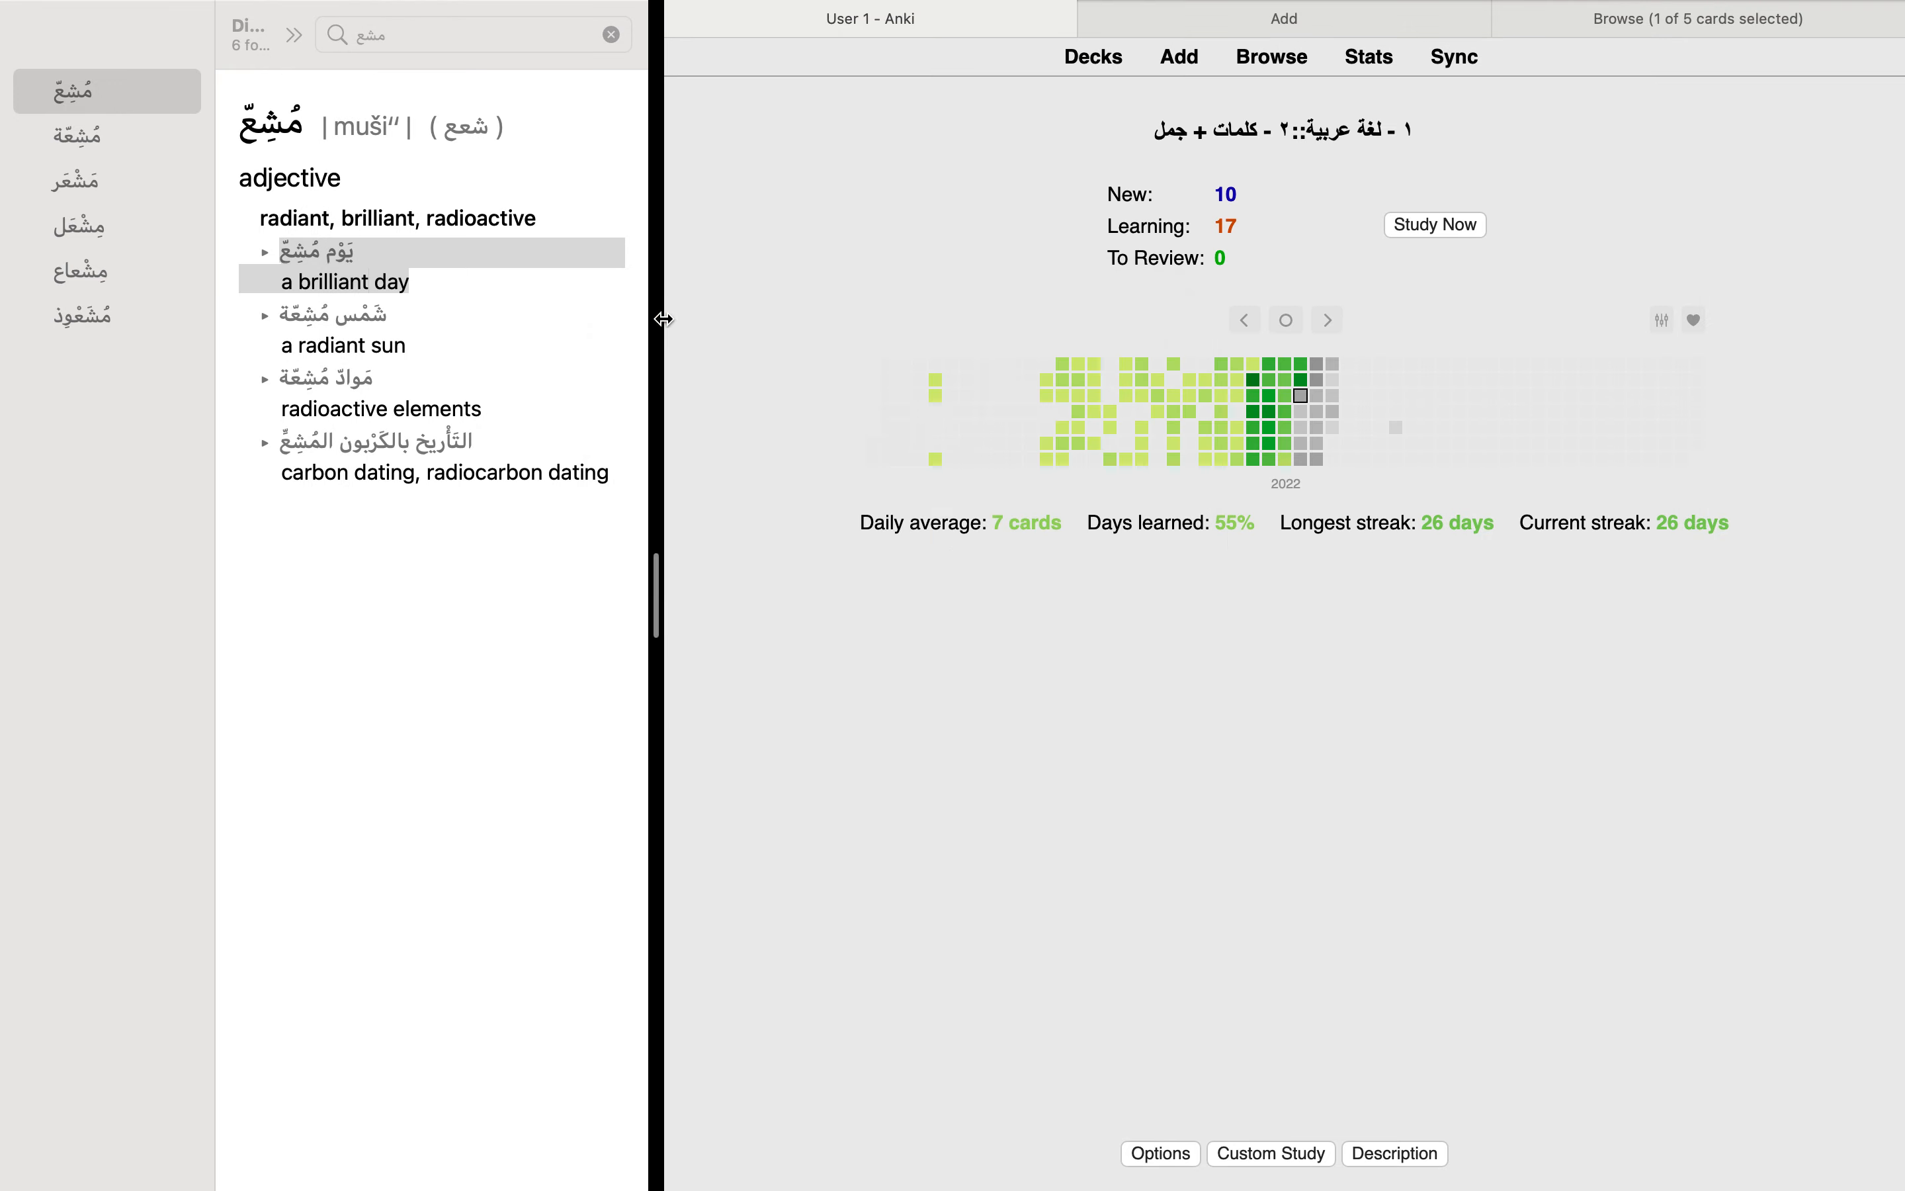
left_click(1281, 24)
left_click(1002, 64)
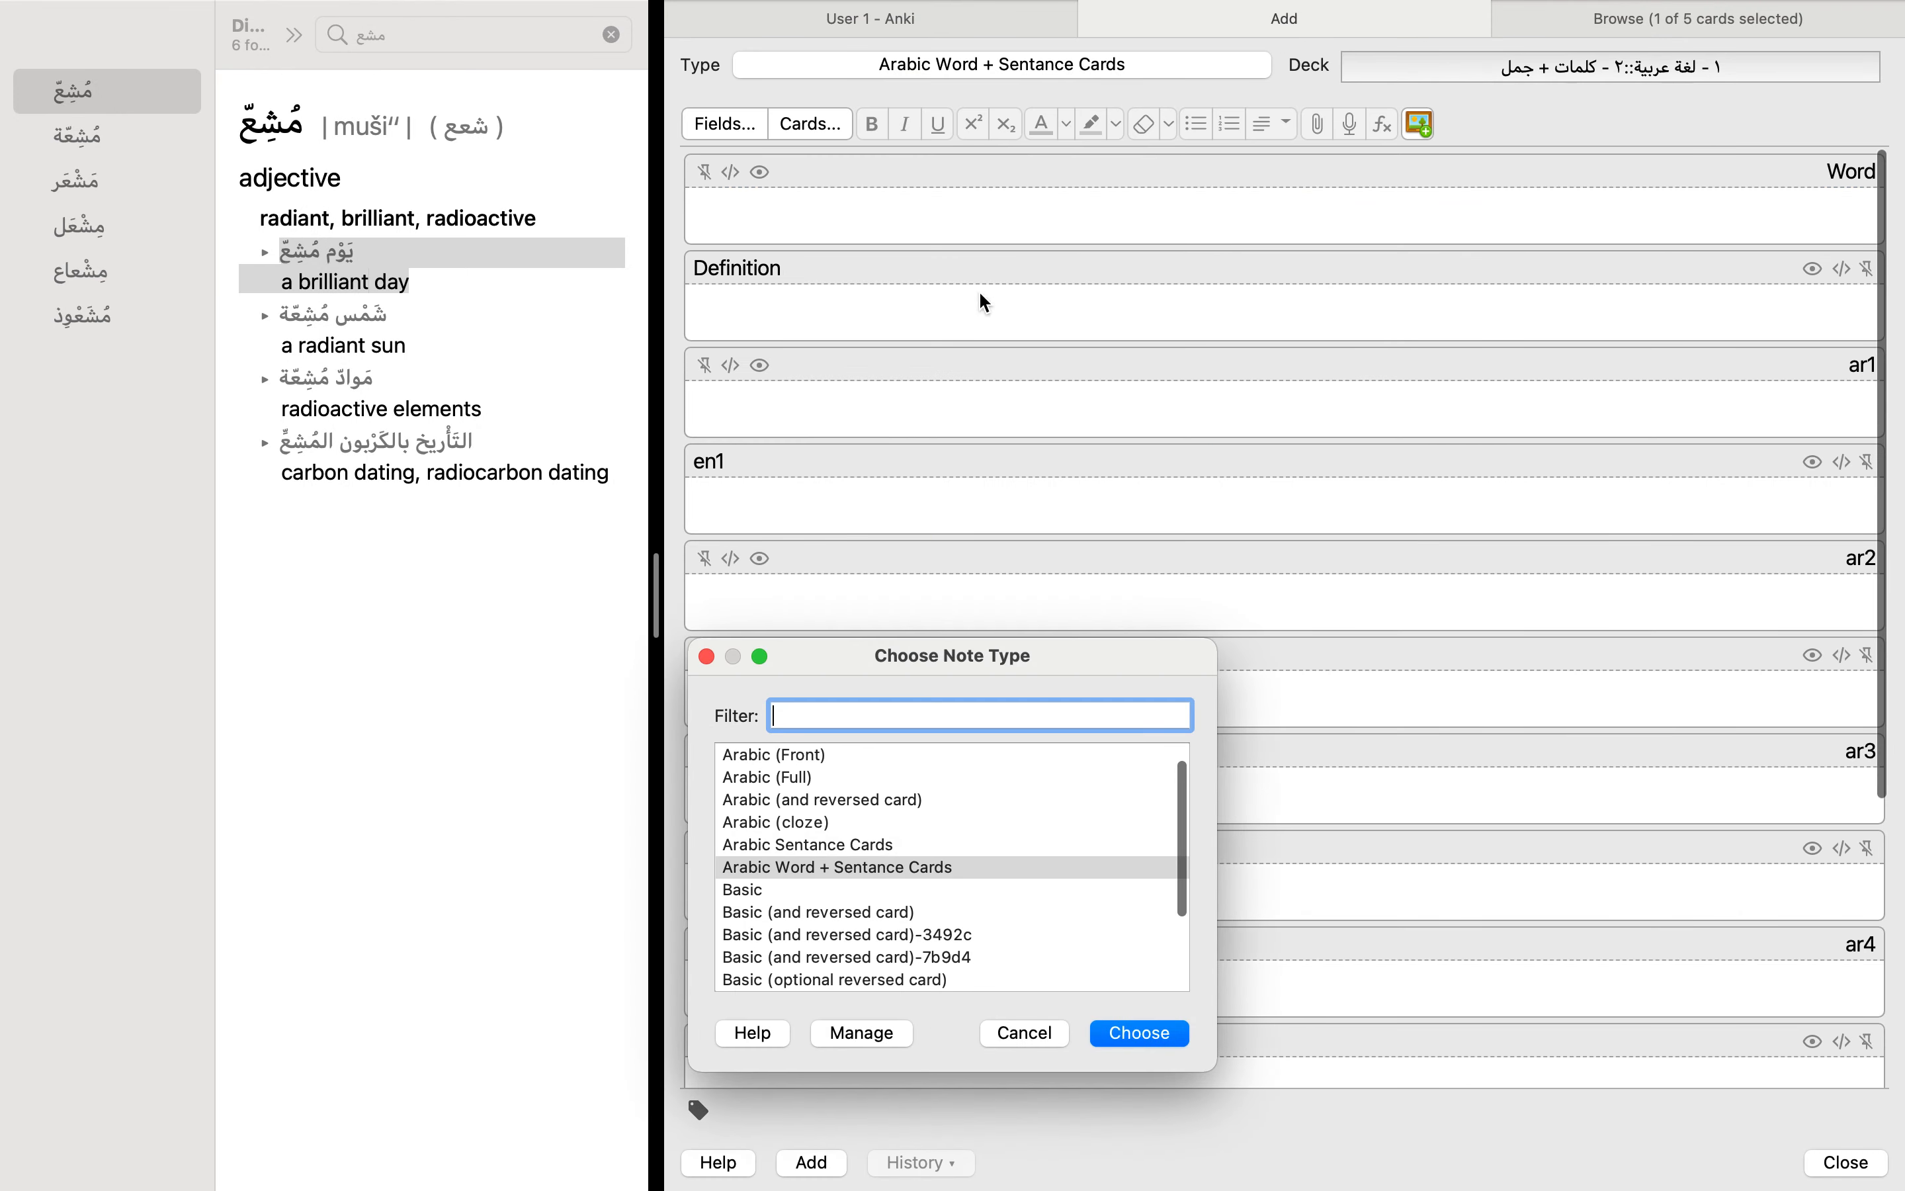
left_click(822, 866)
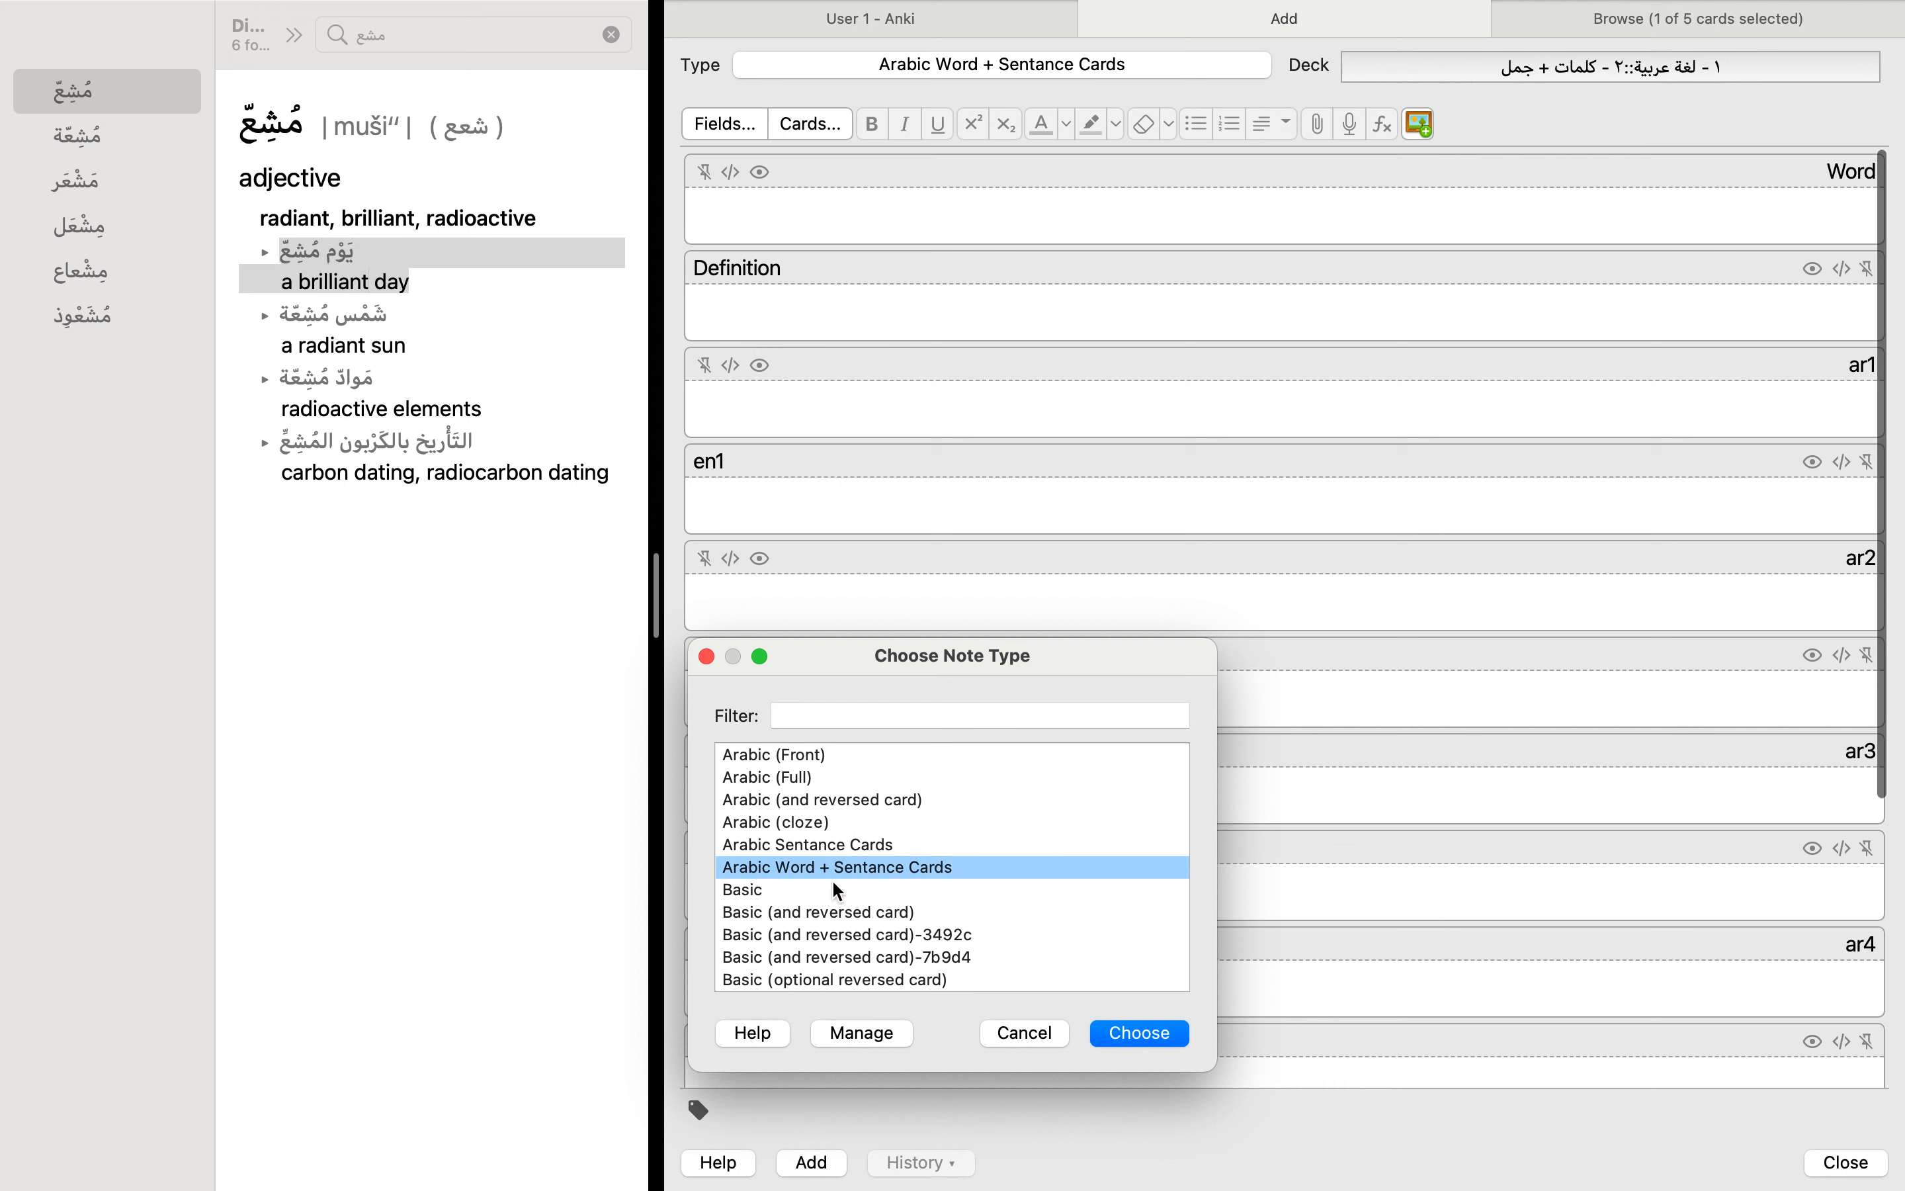
left_click(1016, 1038)
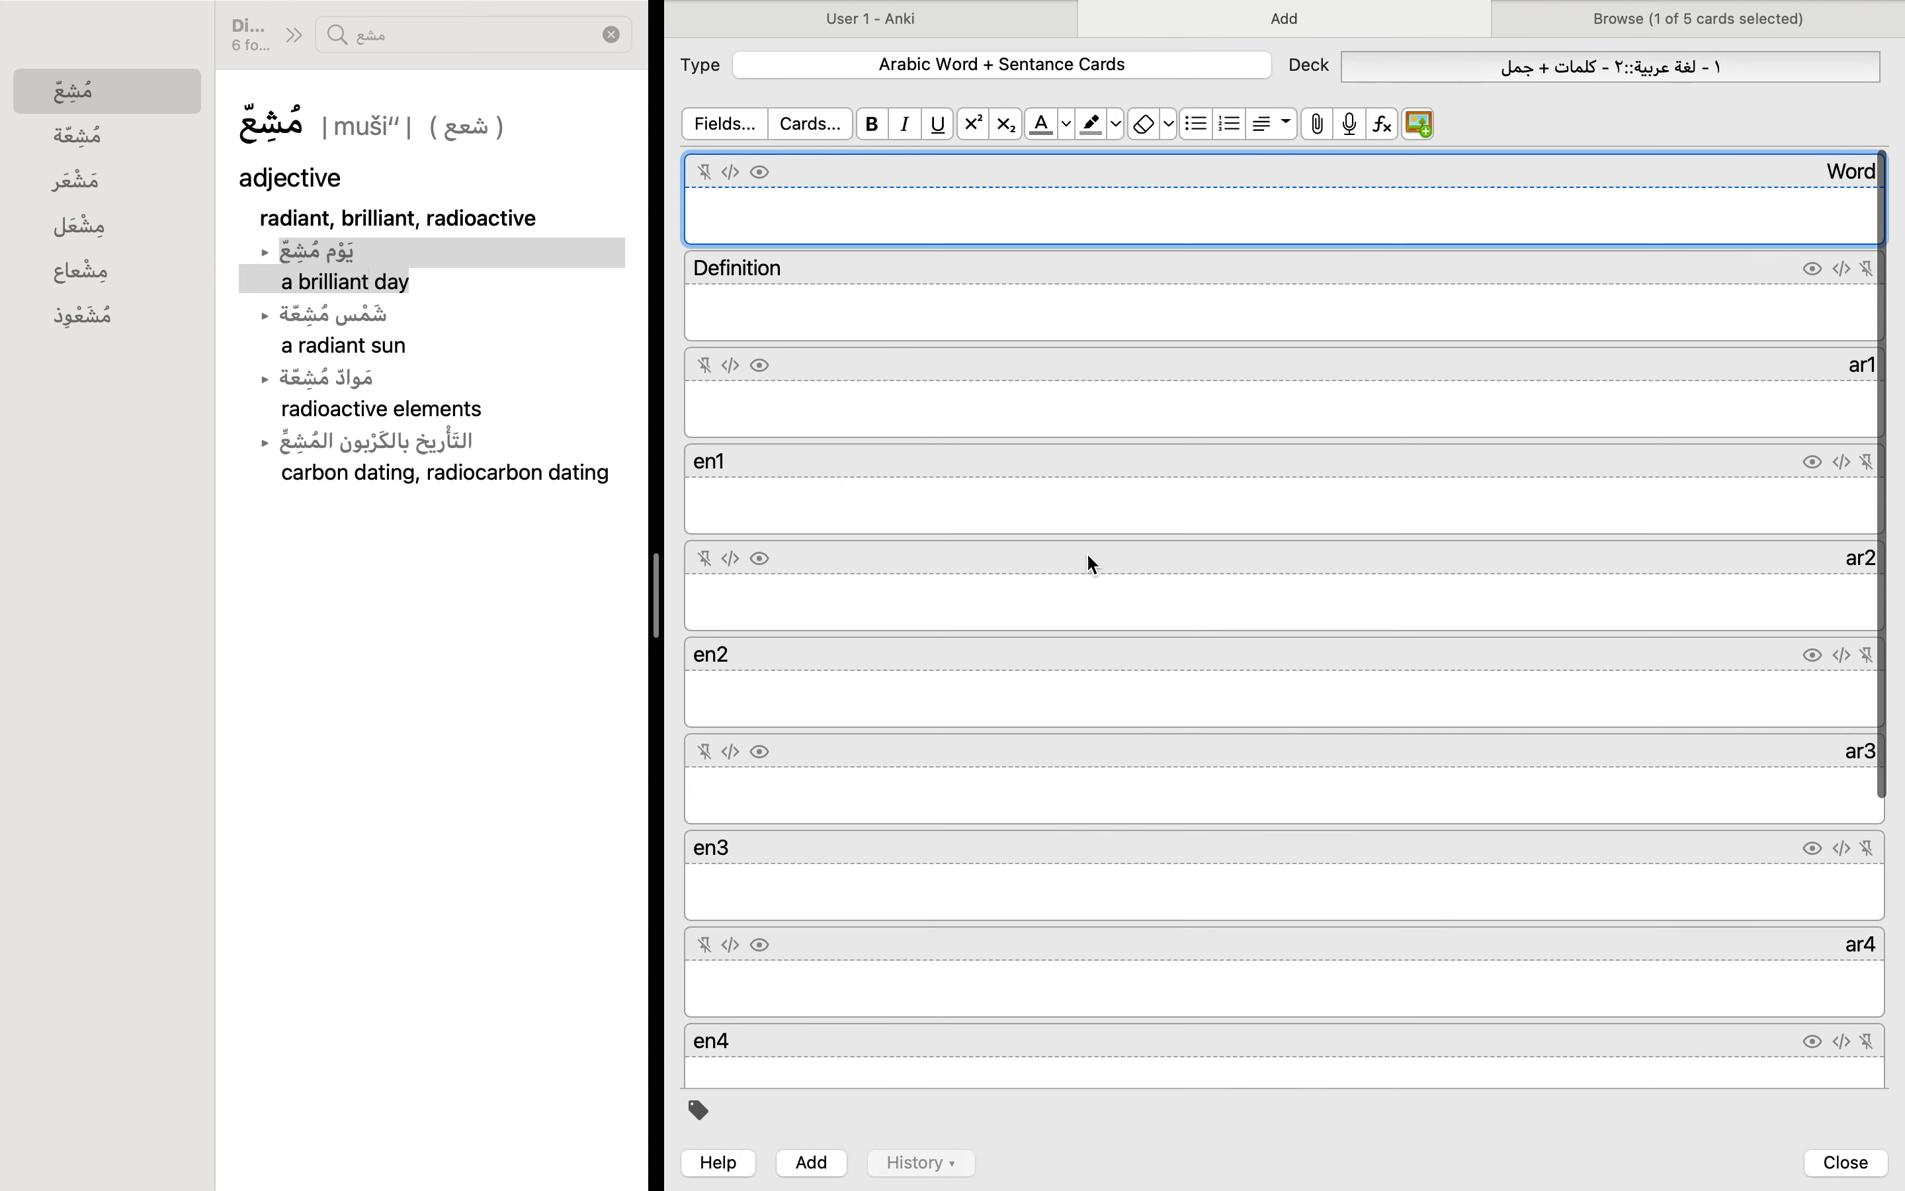
scroll(1088, 557, "down", 5)
scroll(1088, 557, "up", 5)
scroll(1087, 487, "down", 5)
scroll(1080, 475, "up", 5)
Step: Return to the deck overview, open the deck's options and examine the first learning step for new cards
left_click(992, 35)
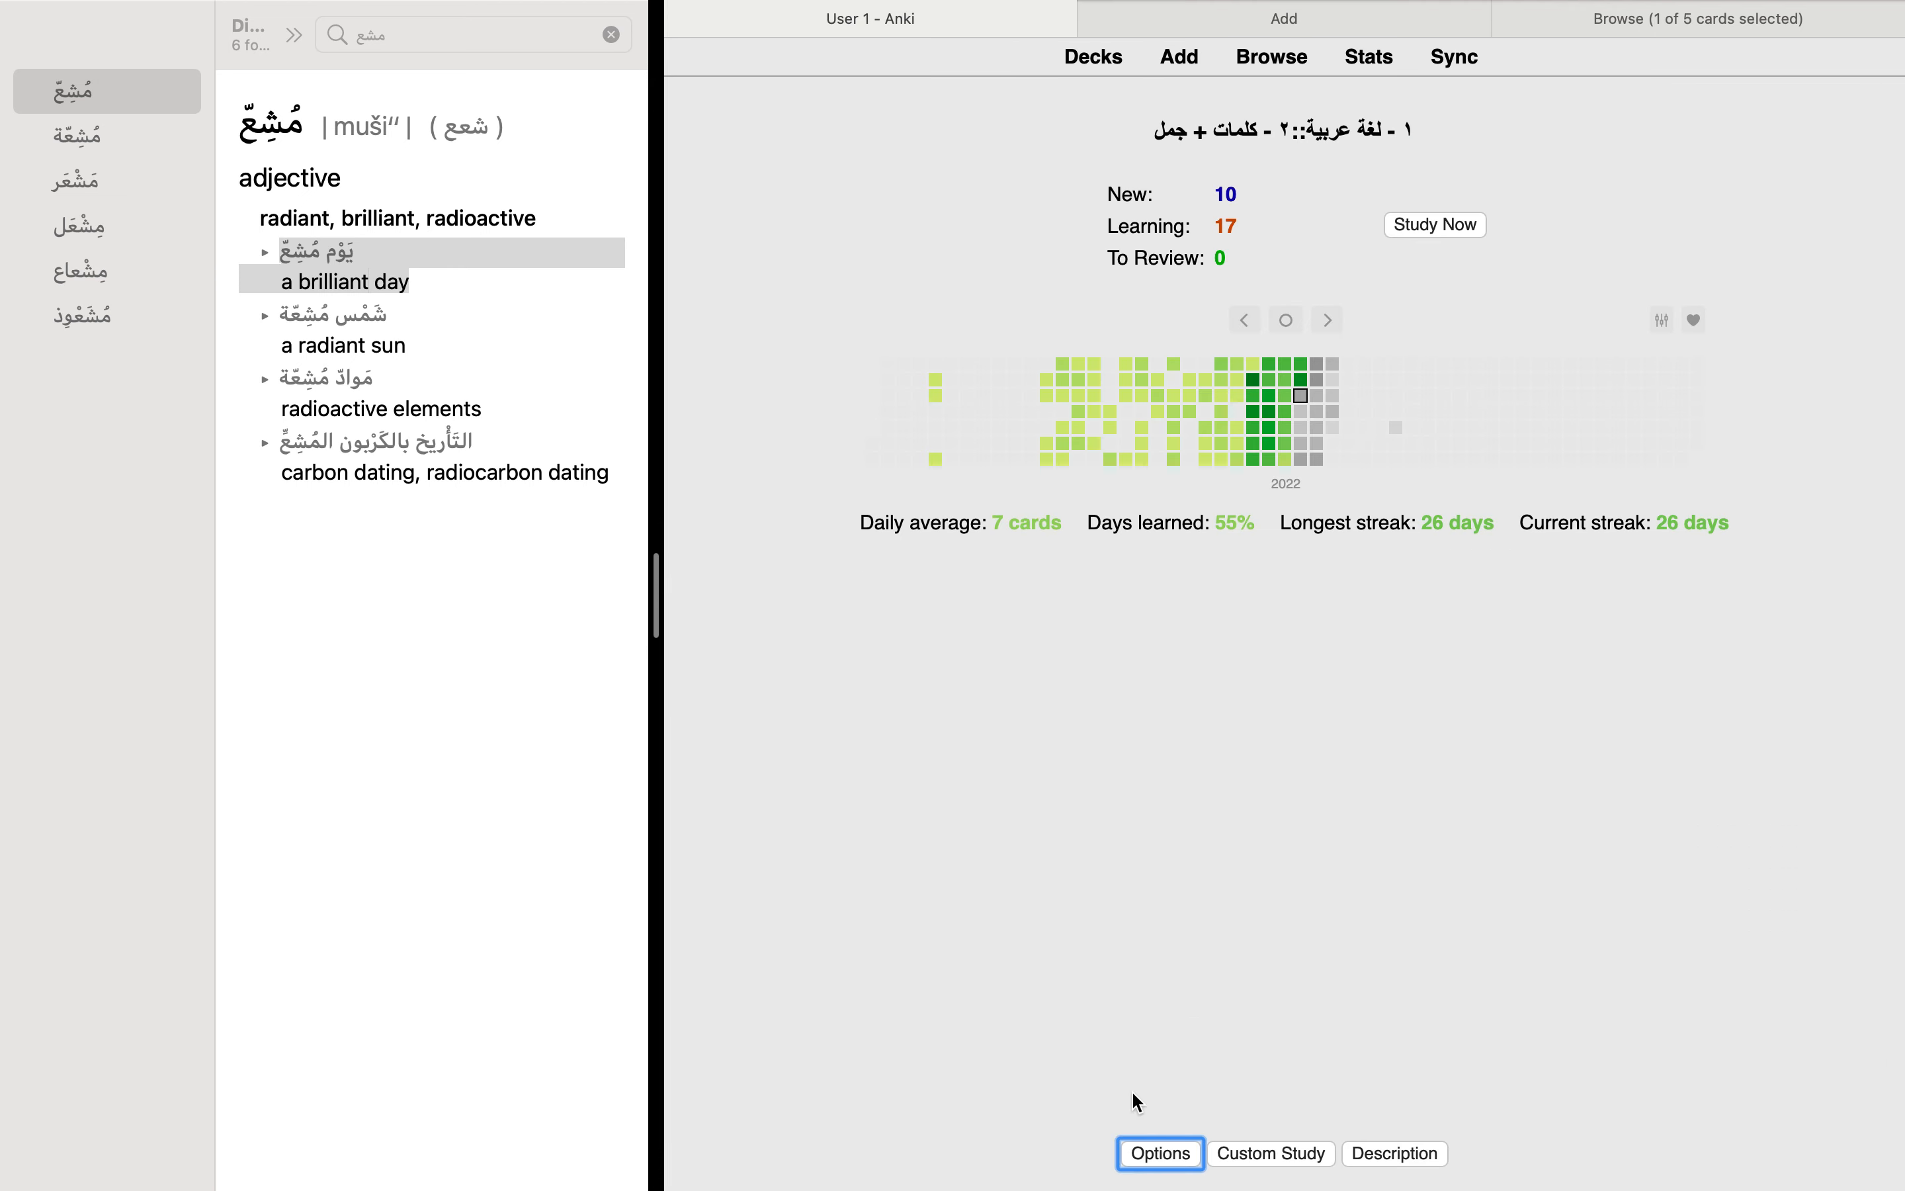
left_click(1146, 1157)
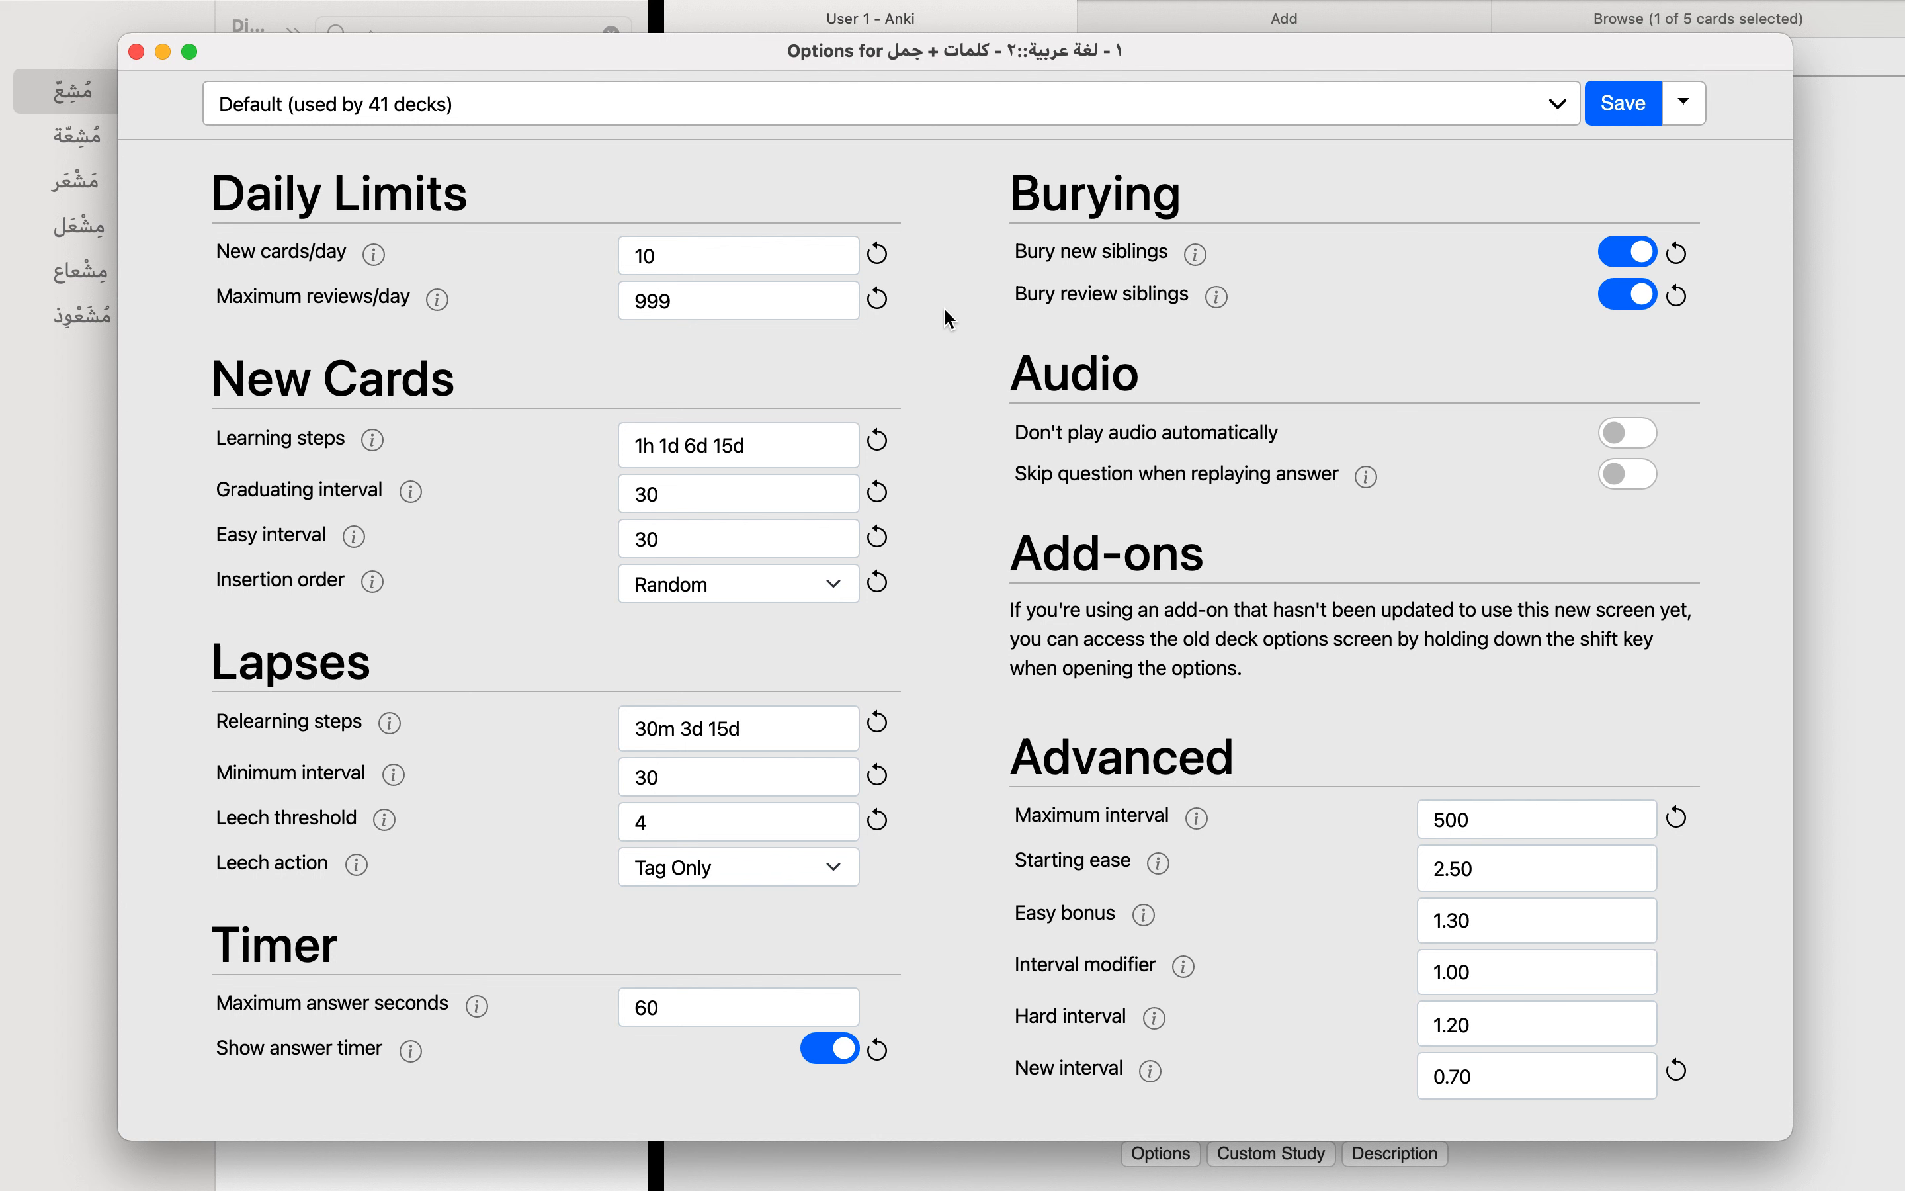
left_click(785, 449)
left_click_drag(801, 447, 618, 452)
left_click(568, 444)
double_click(634, 444)
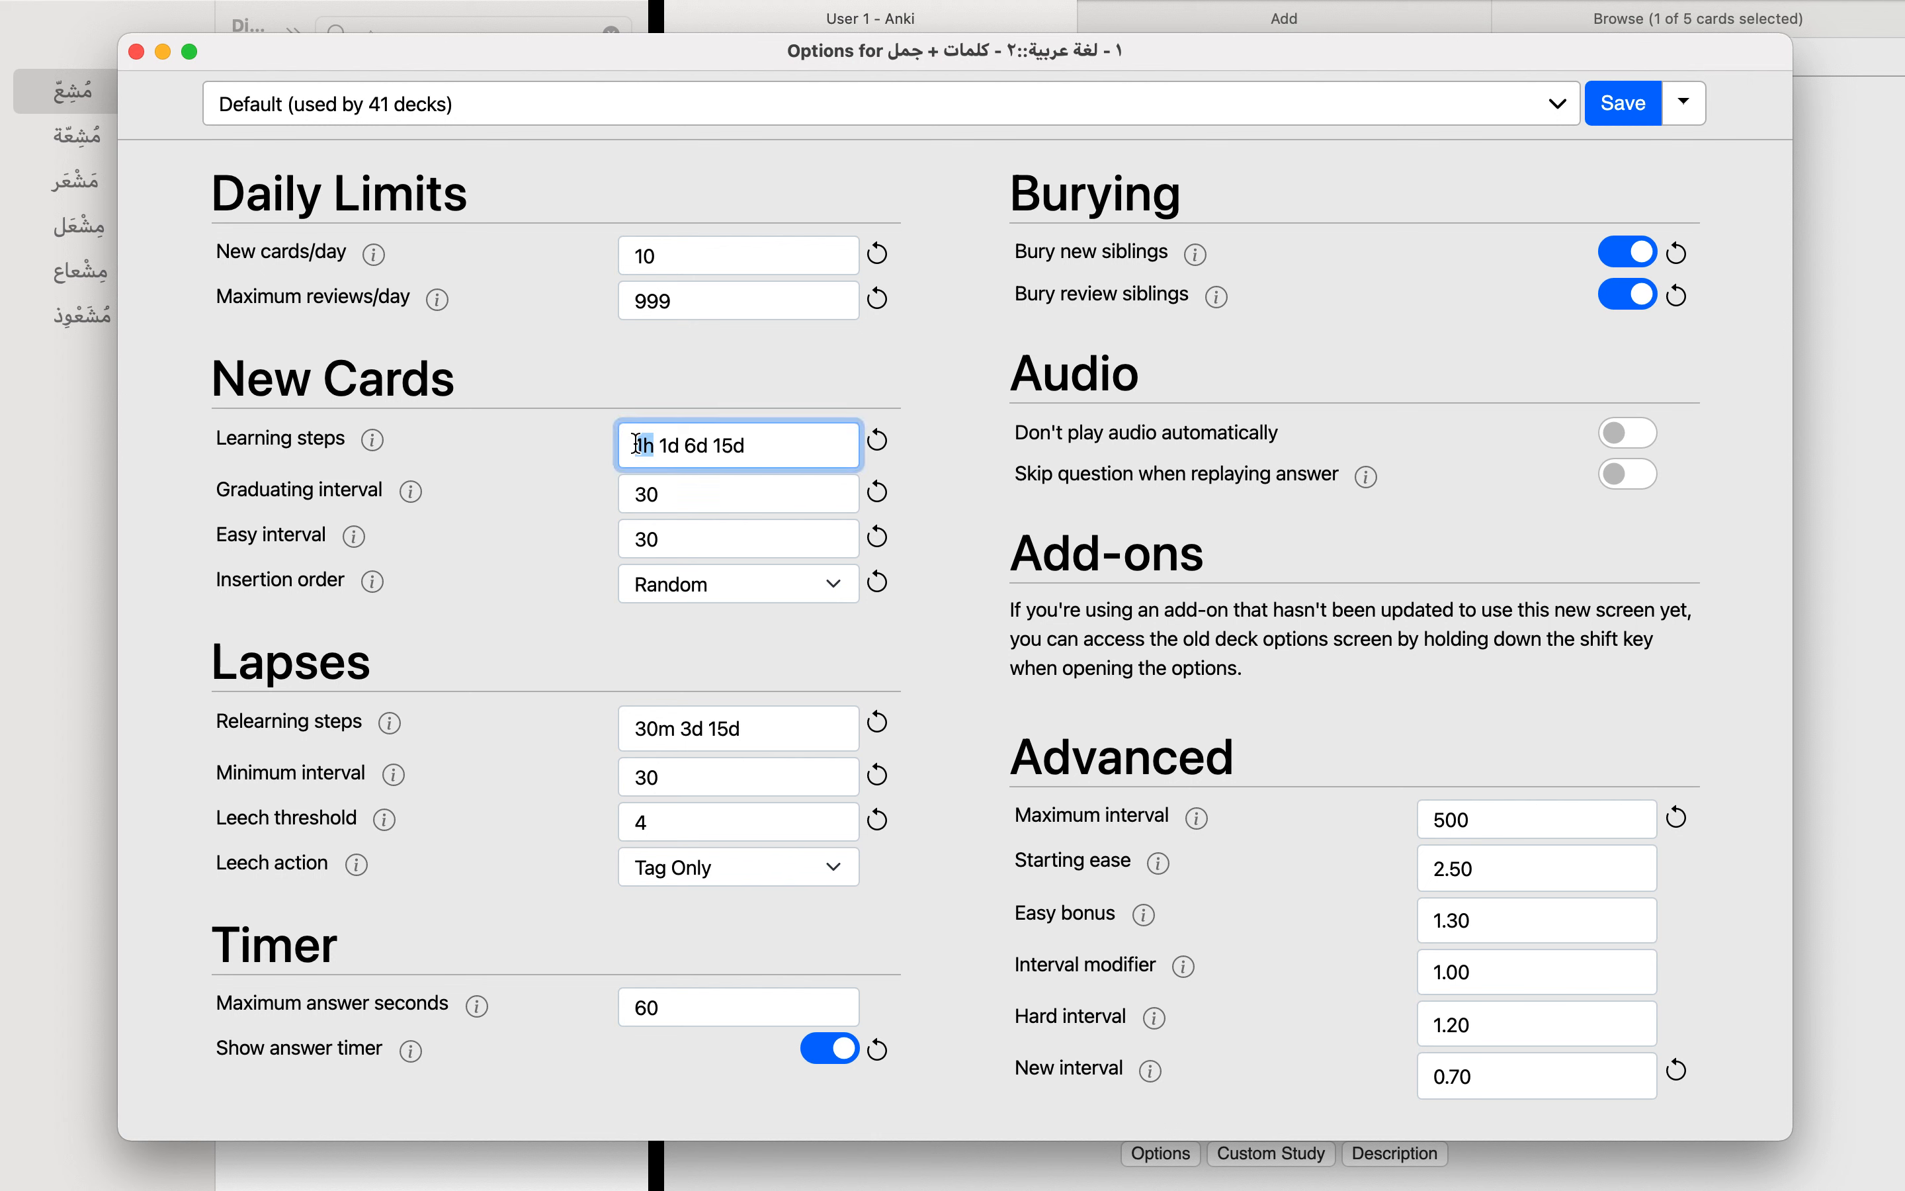
left_click(643, 391)
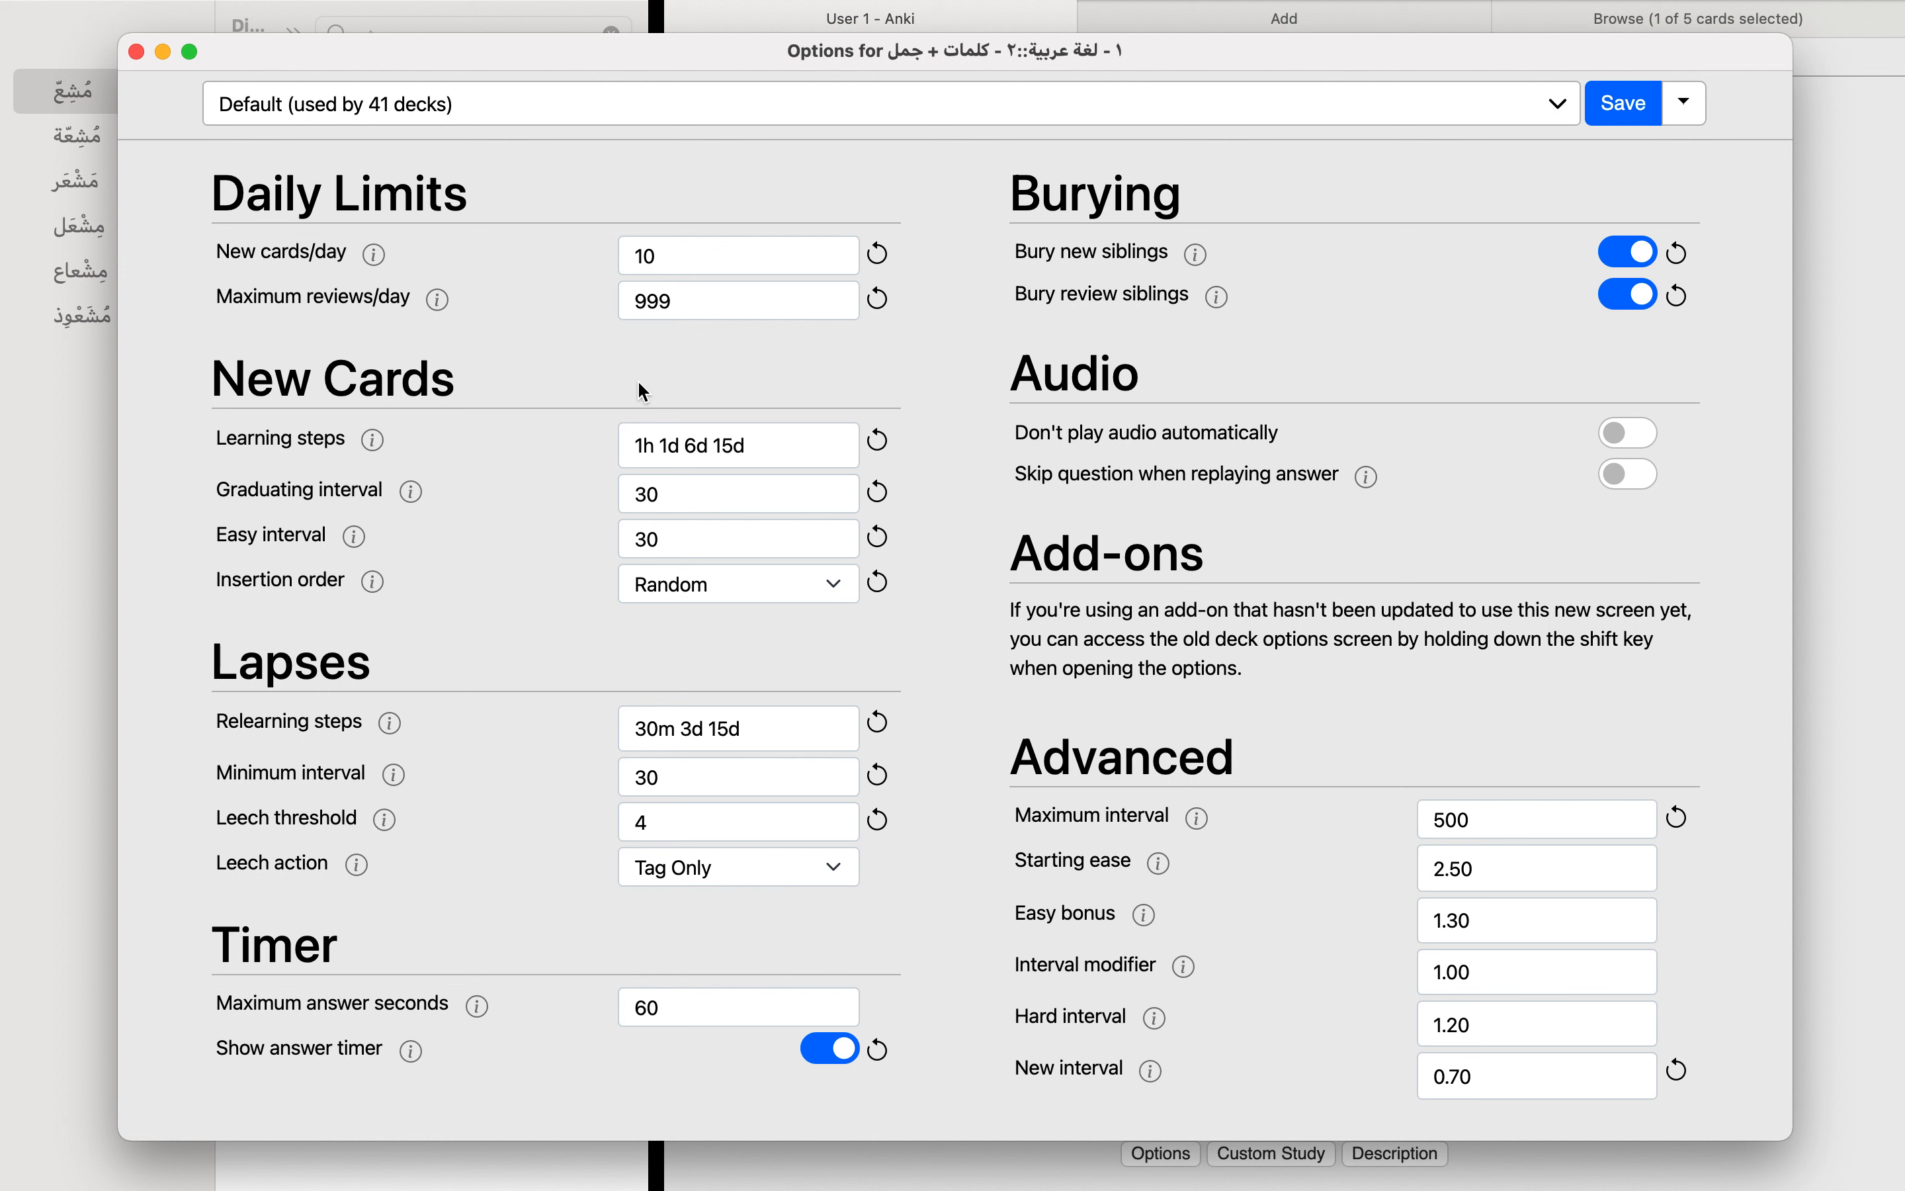
Step: Examine the second, third and fourth learning steps in turn, along with the graduating interval for new cards
left_click(762, 438)
left_click_drag(659, 446, 674, 445)
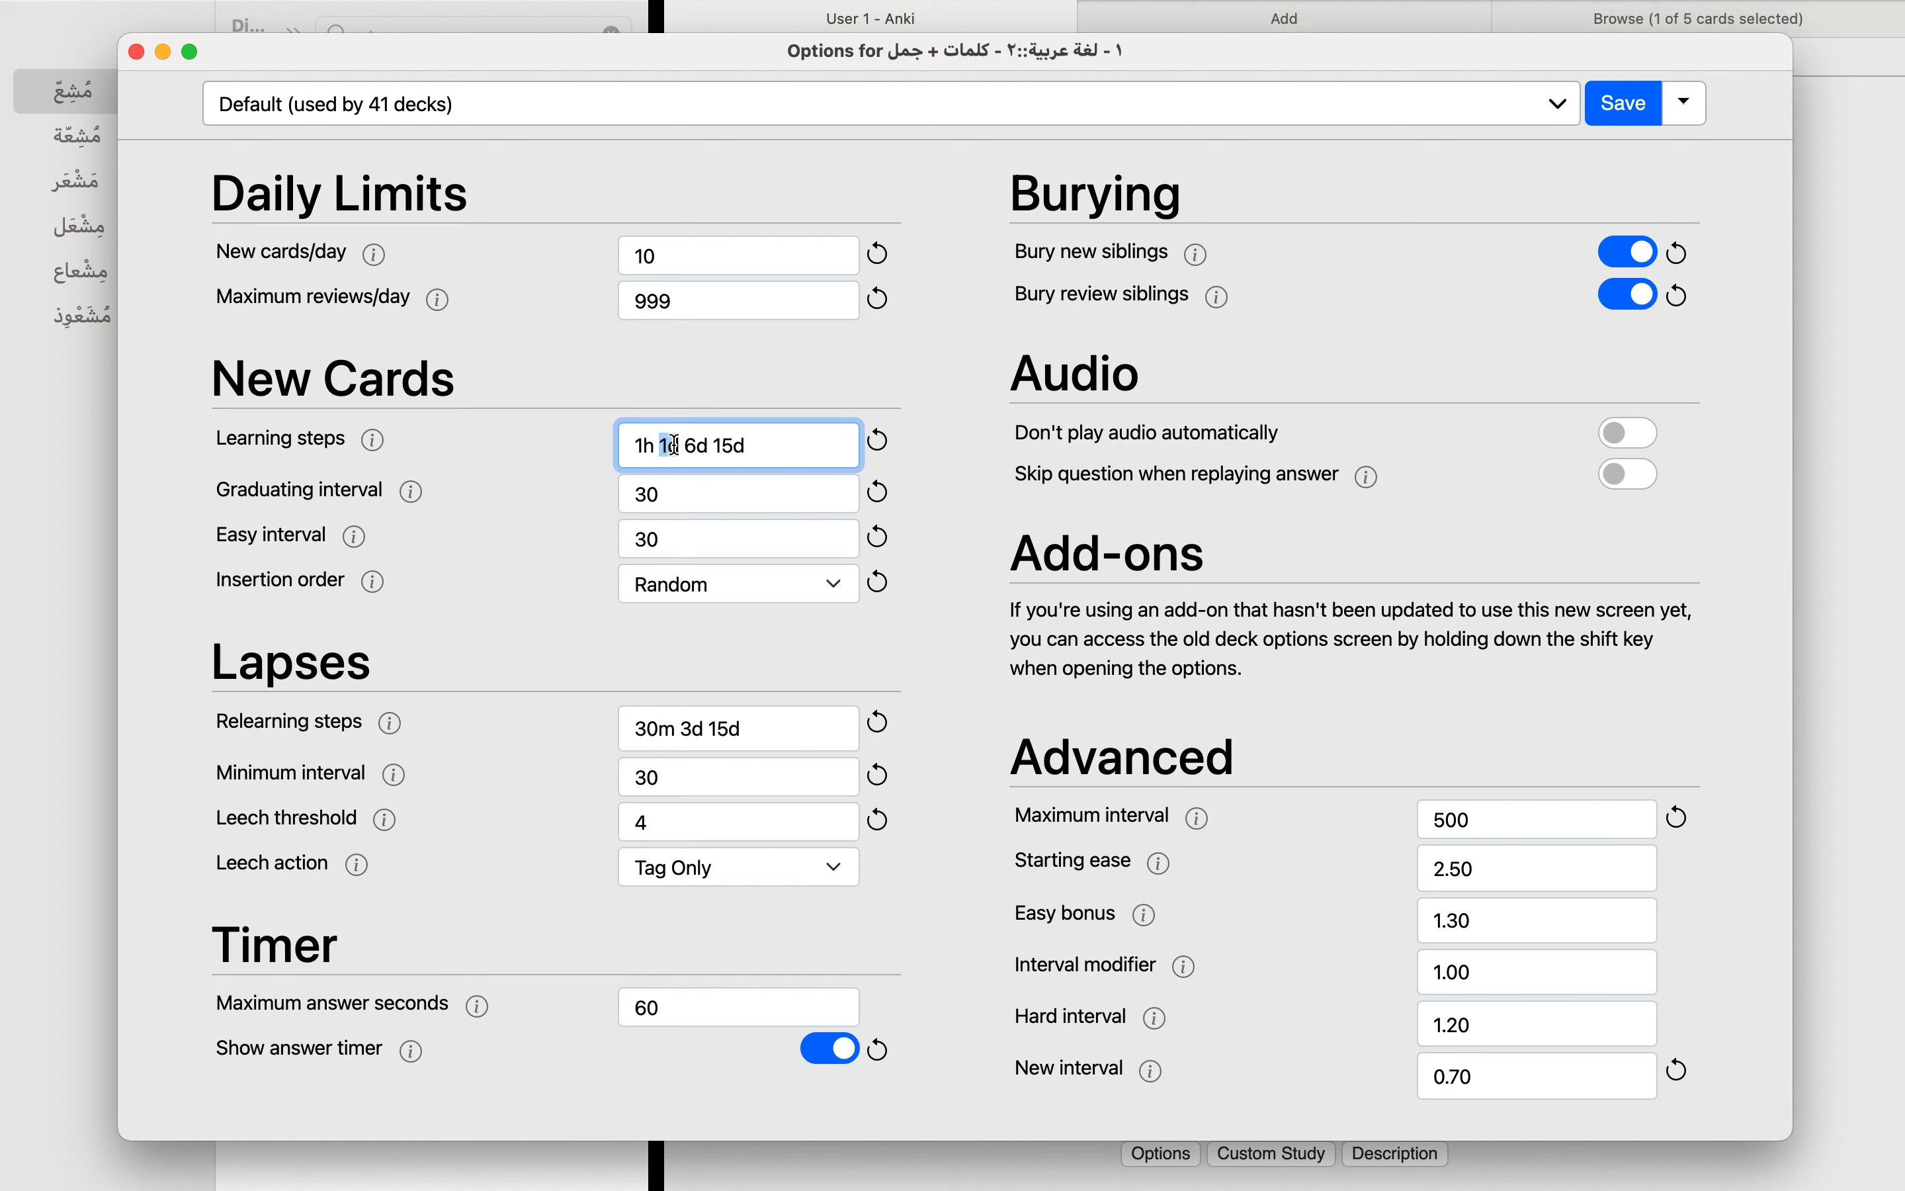
double_click(699, 446)
double_click(738, 446)
left_click_drag(811, 446, 603, 503)
left_click(674, 493)
left_click(603, 503)
Step: Review the complete sequence of learning steps for new cards without editing it
left_click(787, 446)
left_click_drag(786, 445, 551, 441)
left_click(551, 441)
left_click(789, 447)
left_click_drag(768, 446, 564, 441)
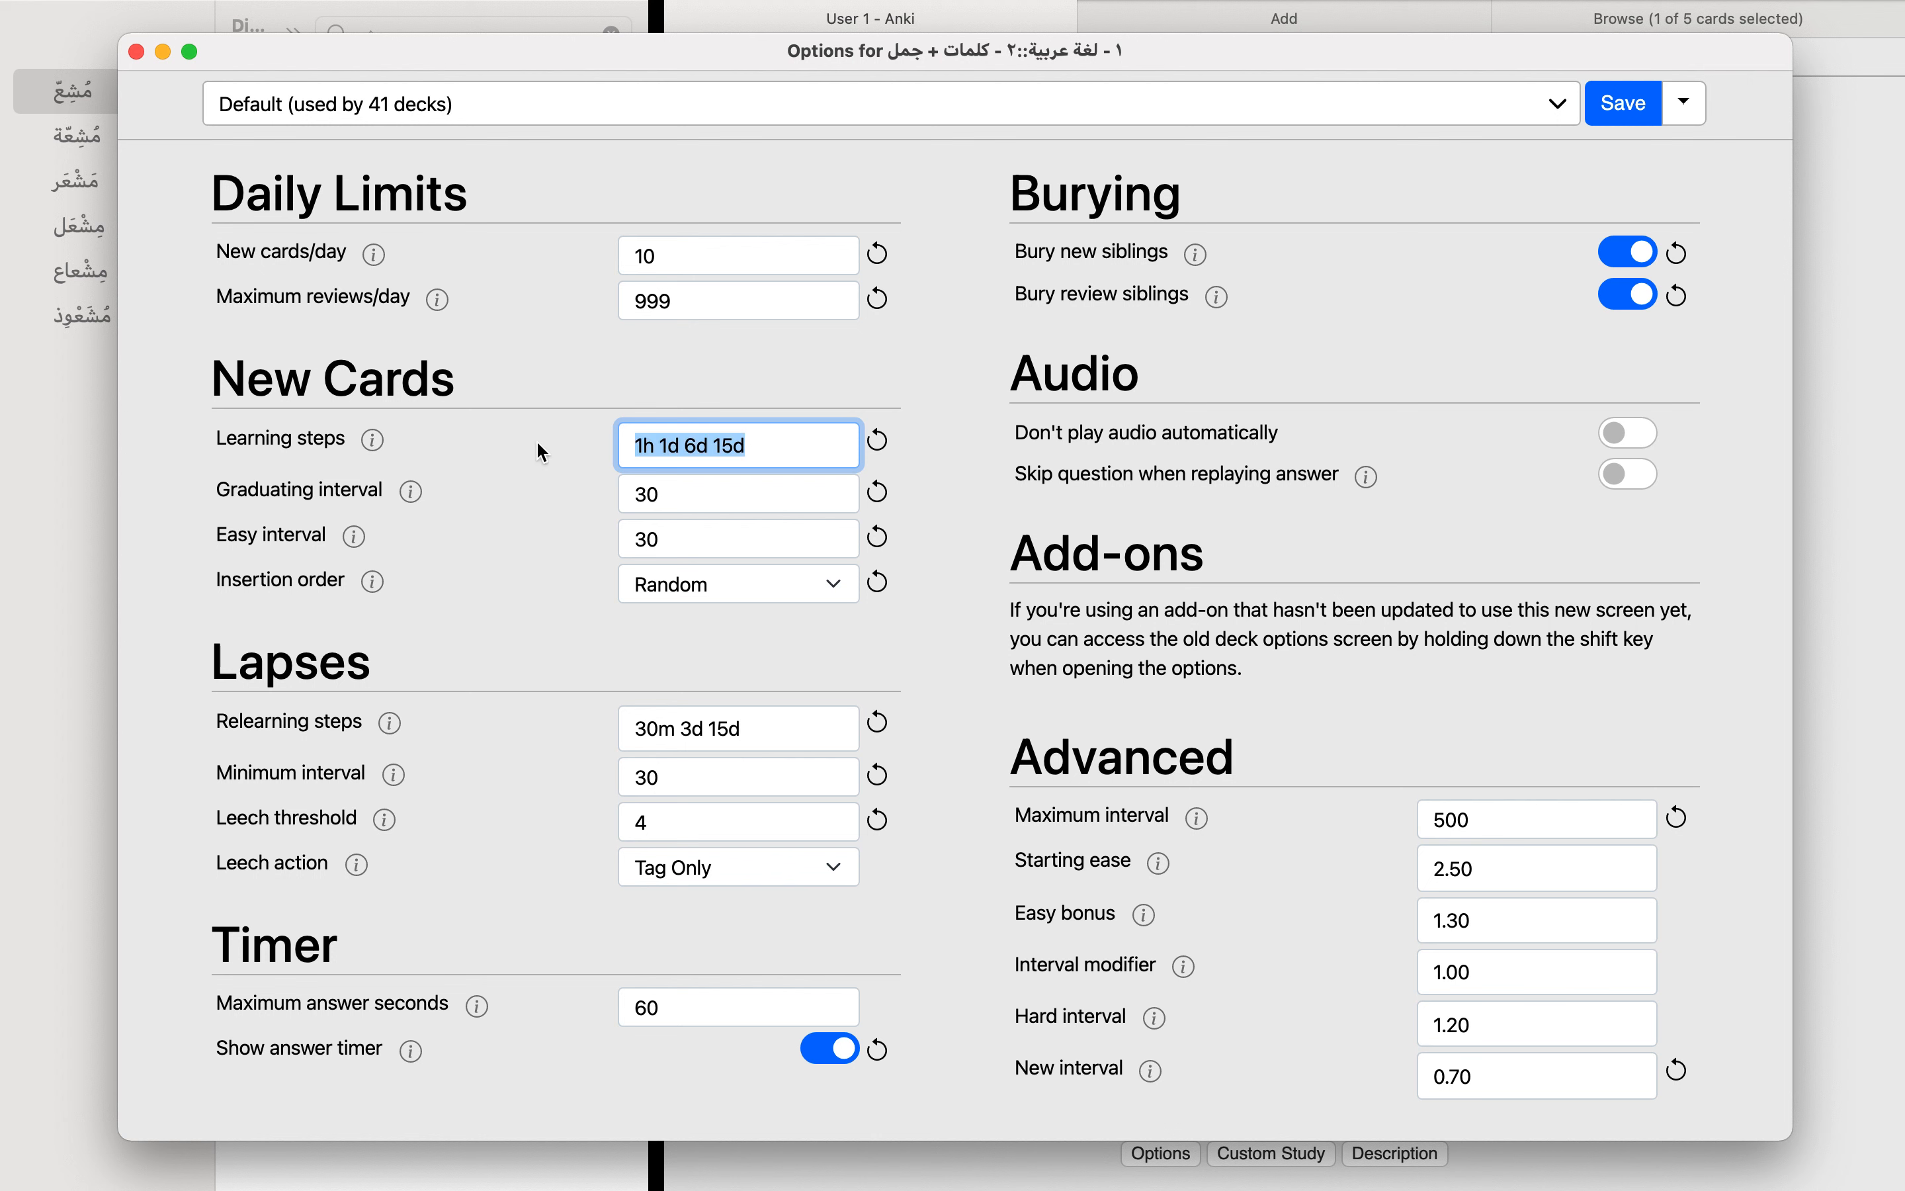
left_click(542, 452)
left_click(777, 438)
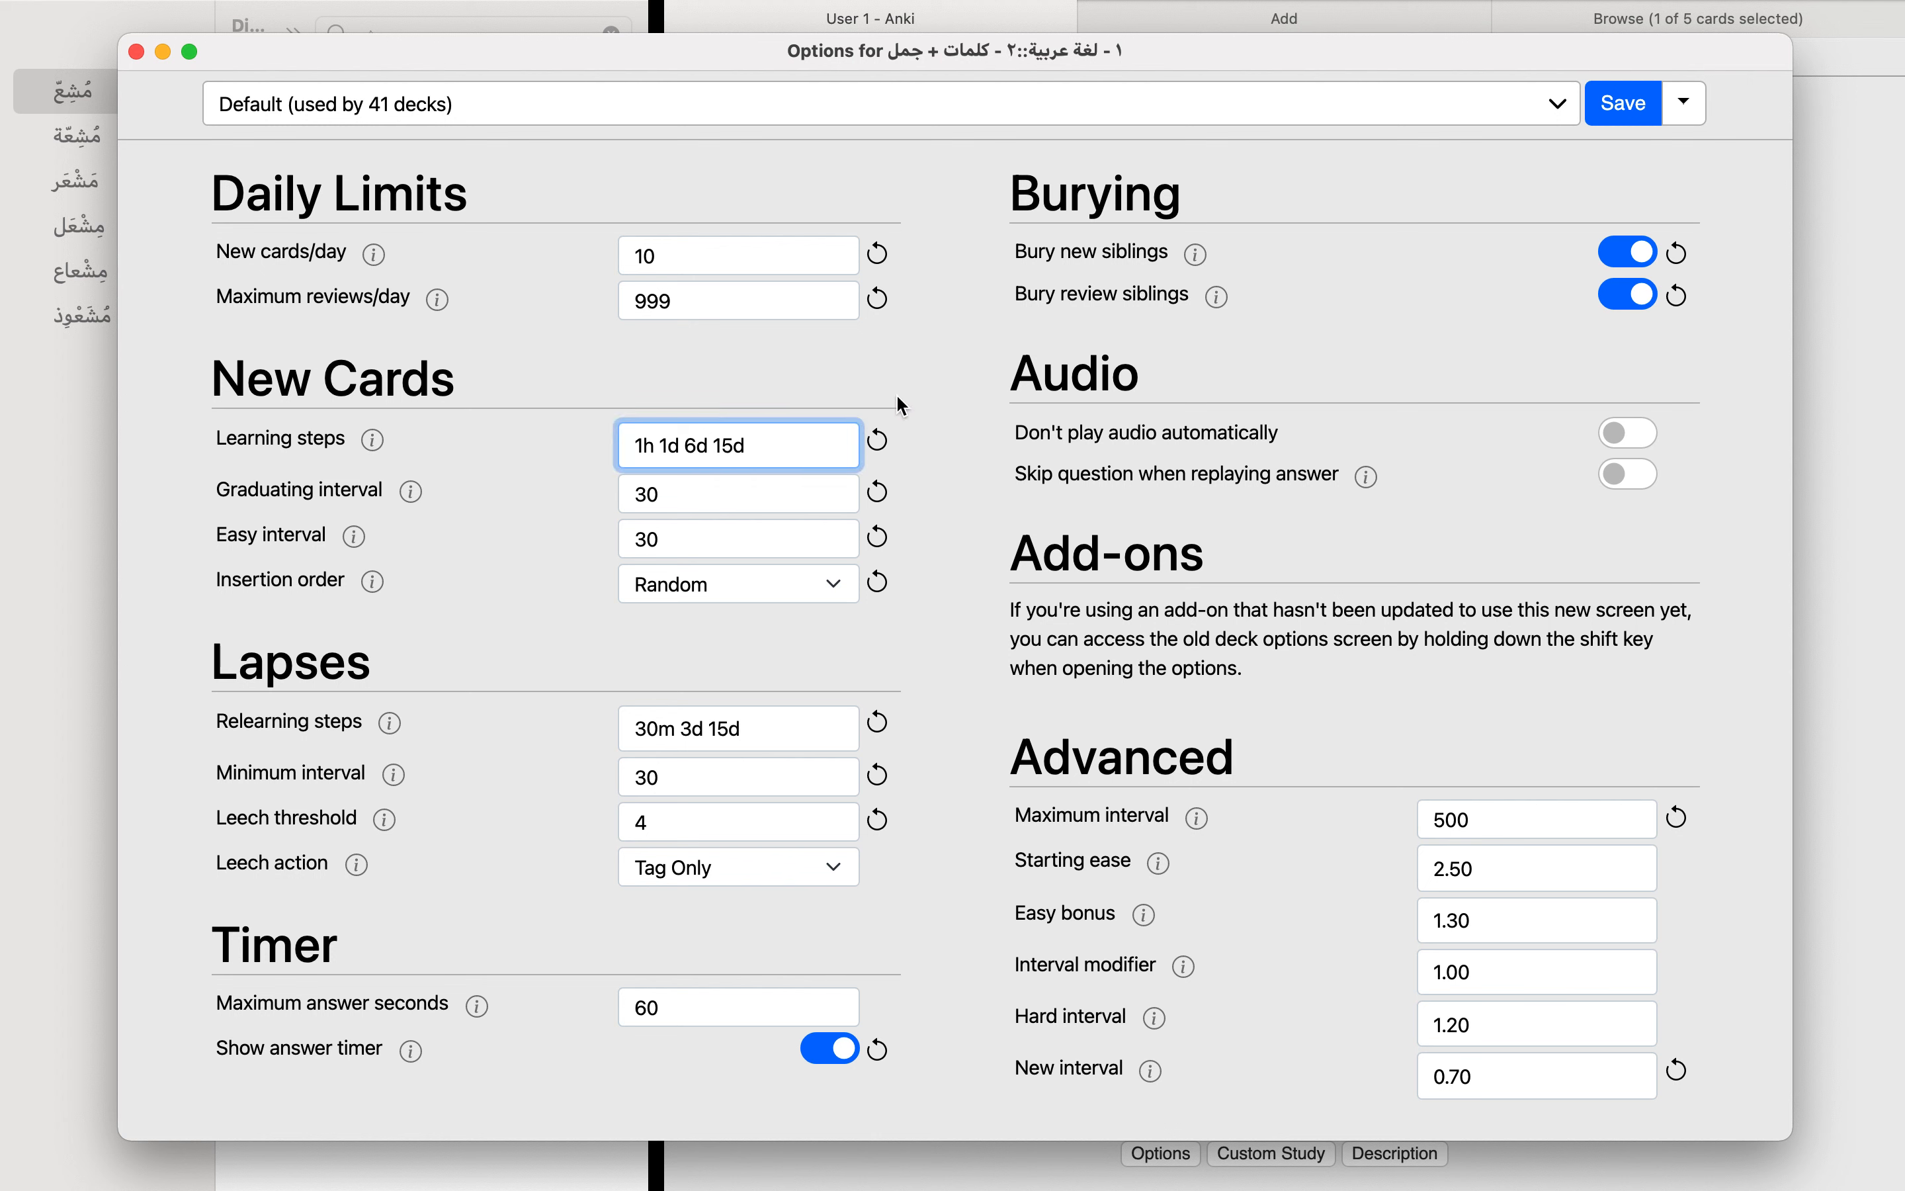
Step: Go over the new-card learning steps once more, highlighting the whole sequence and leaving the values as they are
left_click_drag(784, 431, 499, 443)
left_click(622, 449)
left_click_drag(770, 435, 591, 438)
left_click(688, 441)
left_click(751, 387)
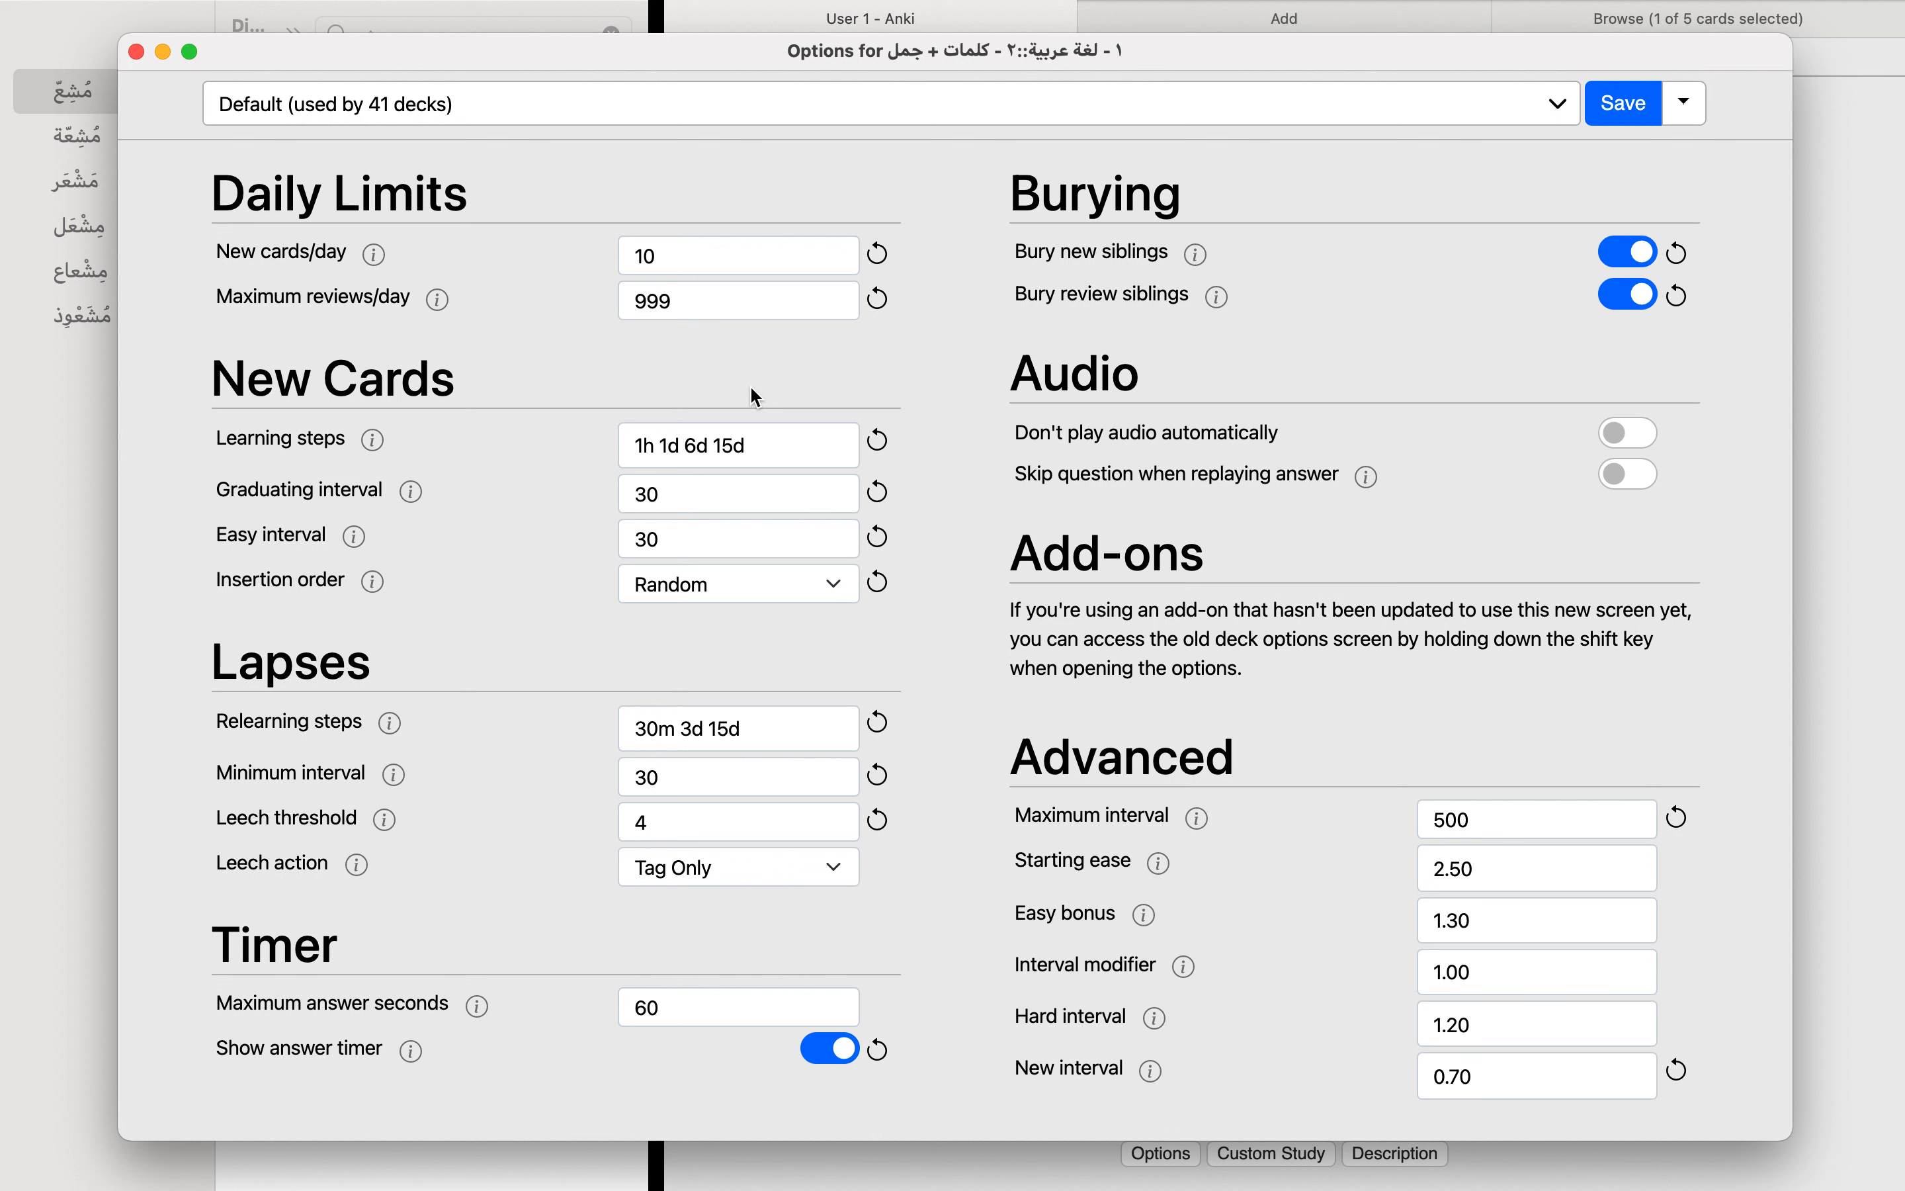
left_click(754, 442)
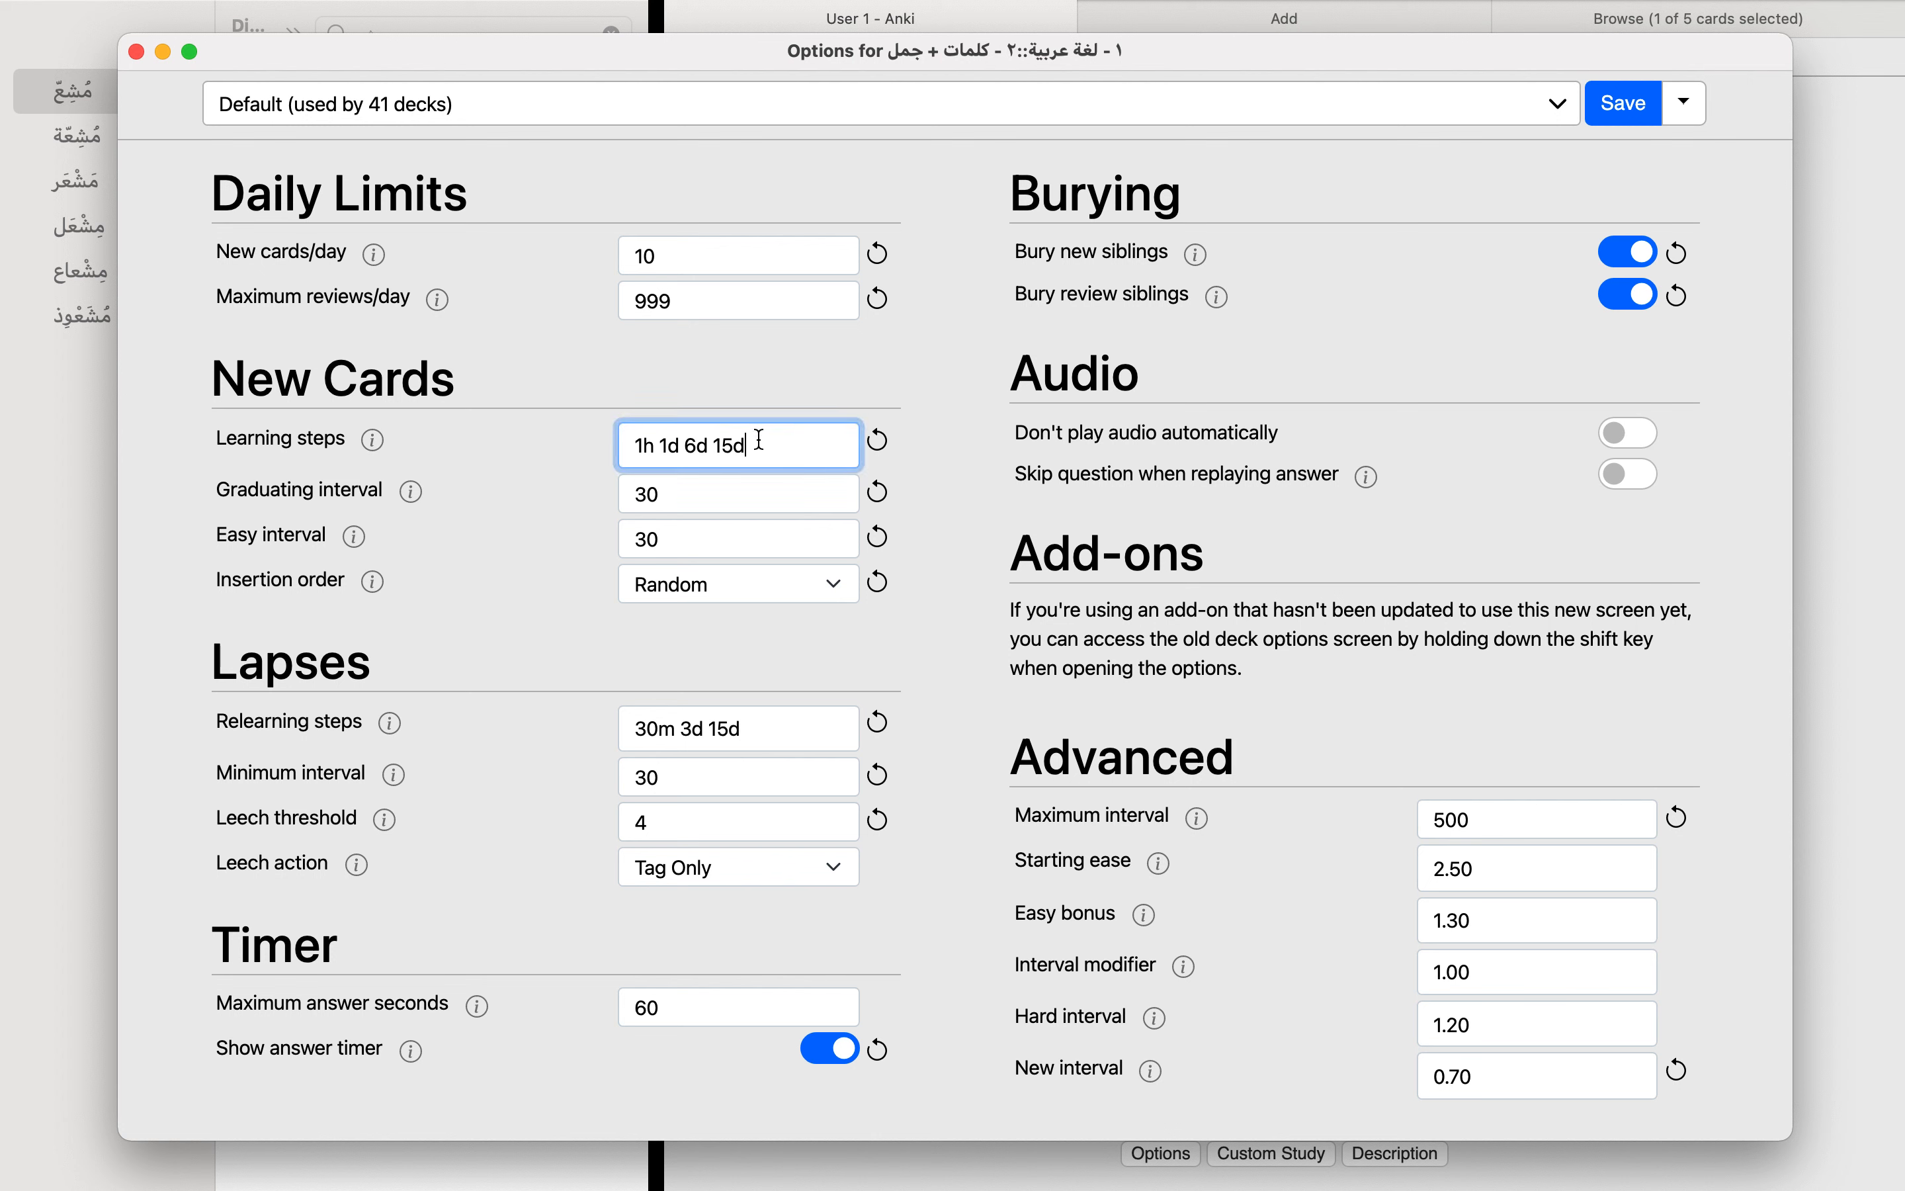
Step: Compare the learning steps for new cards with the relearning steps for lapsed cards
left_click(741, 729)
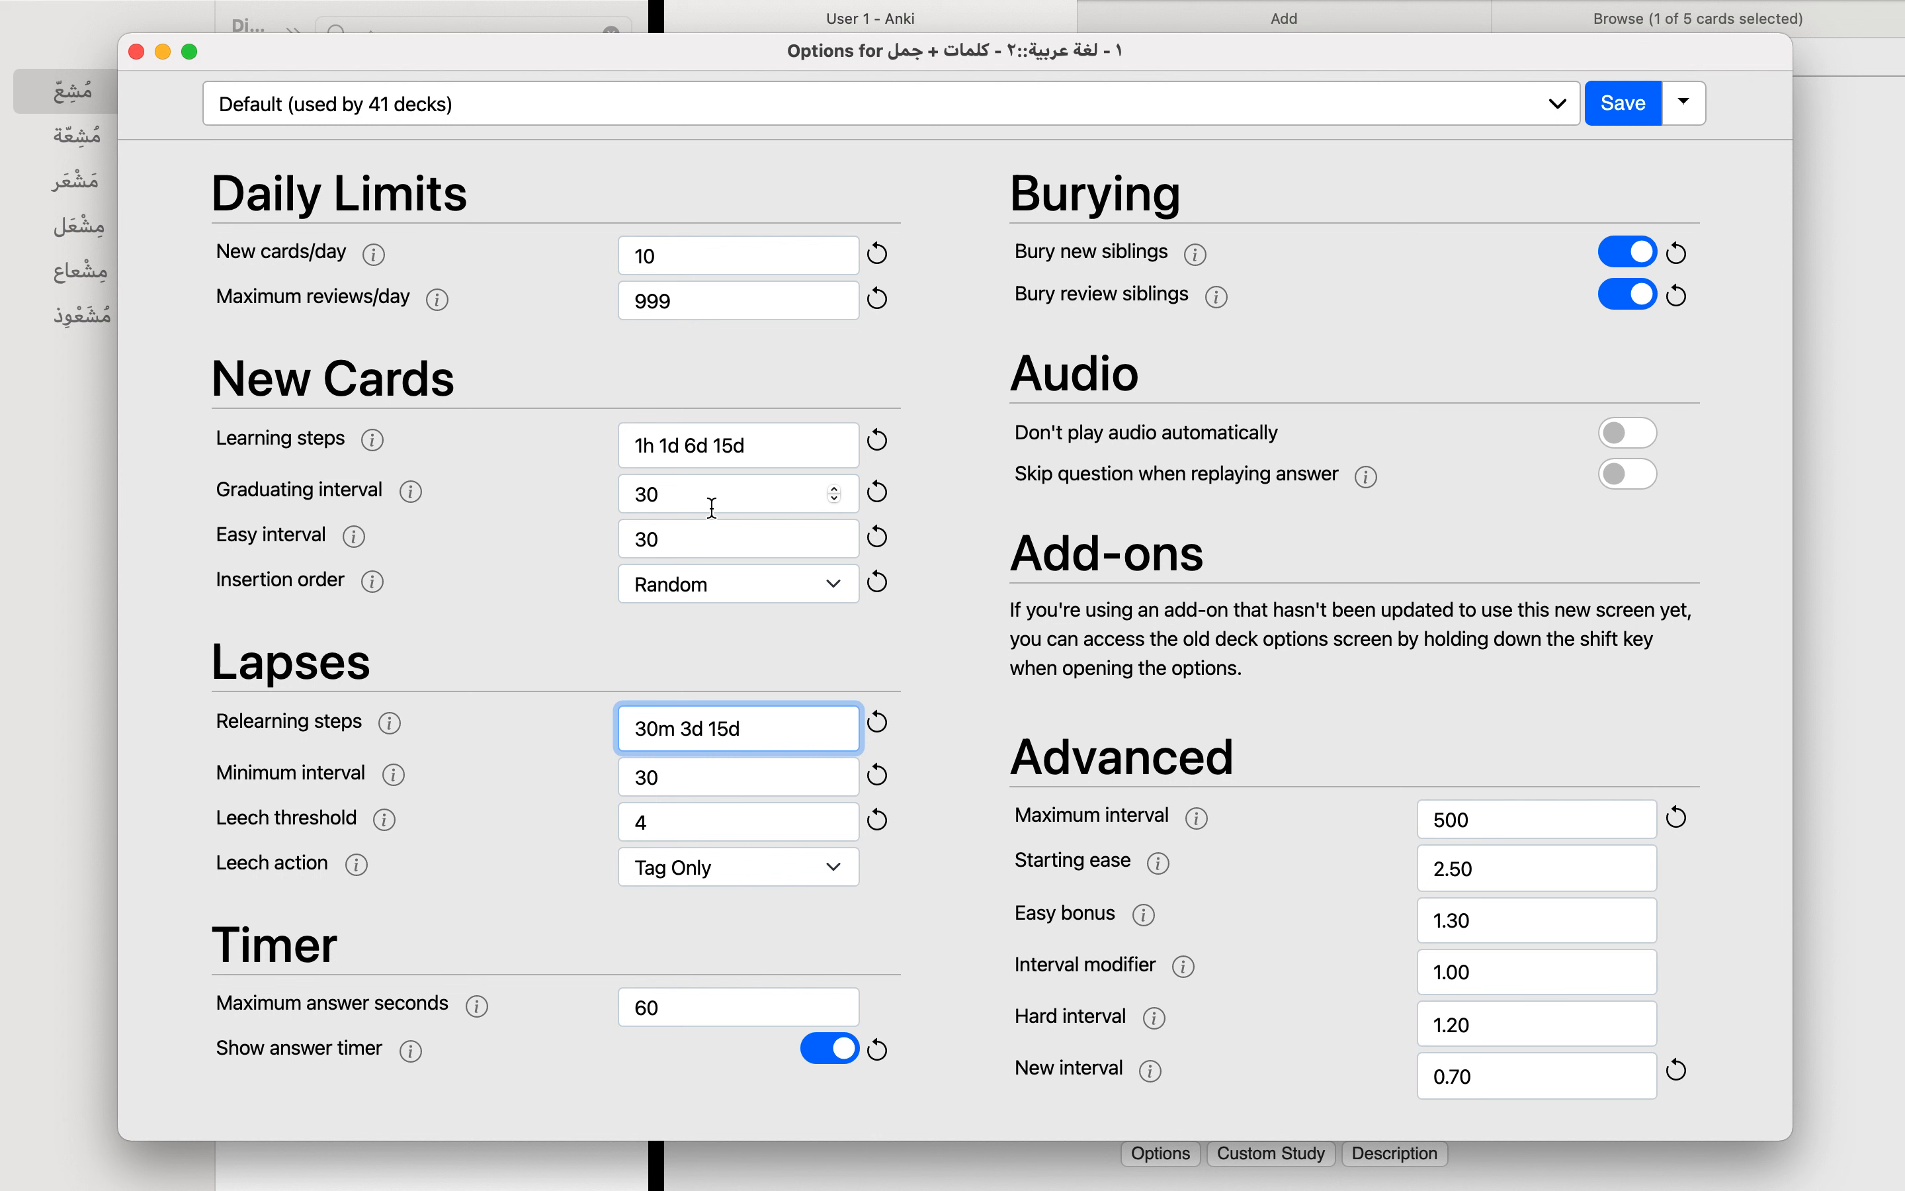
double_click(733, 446)
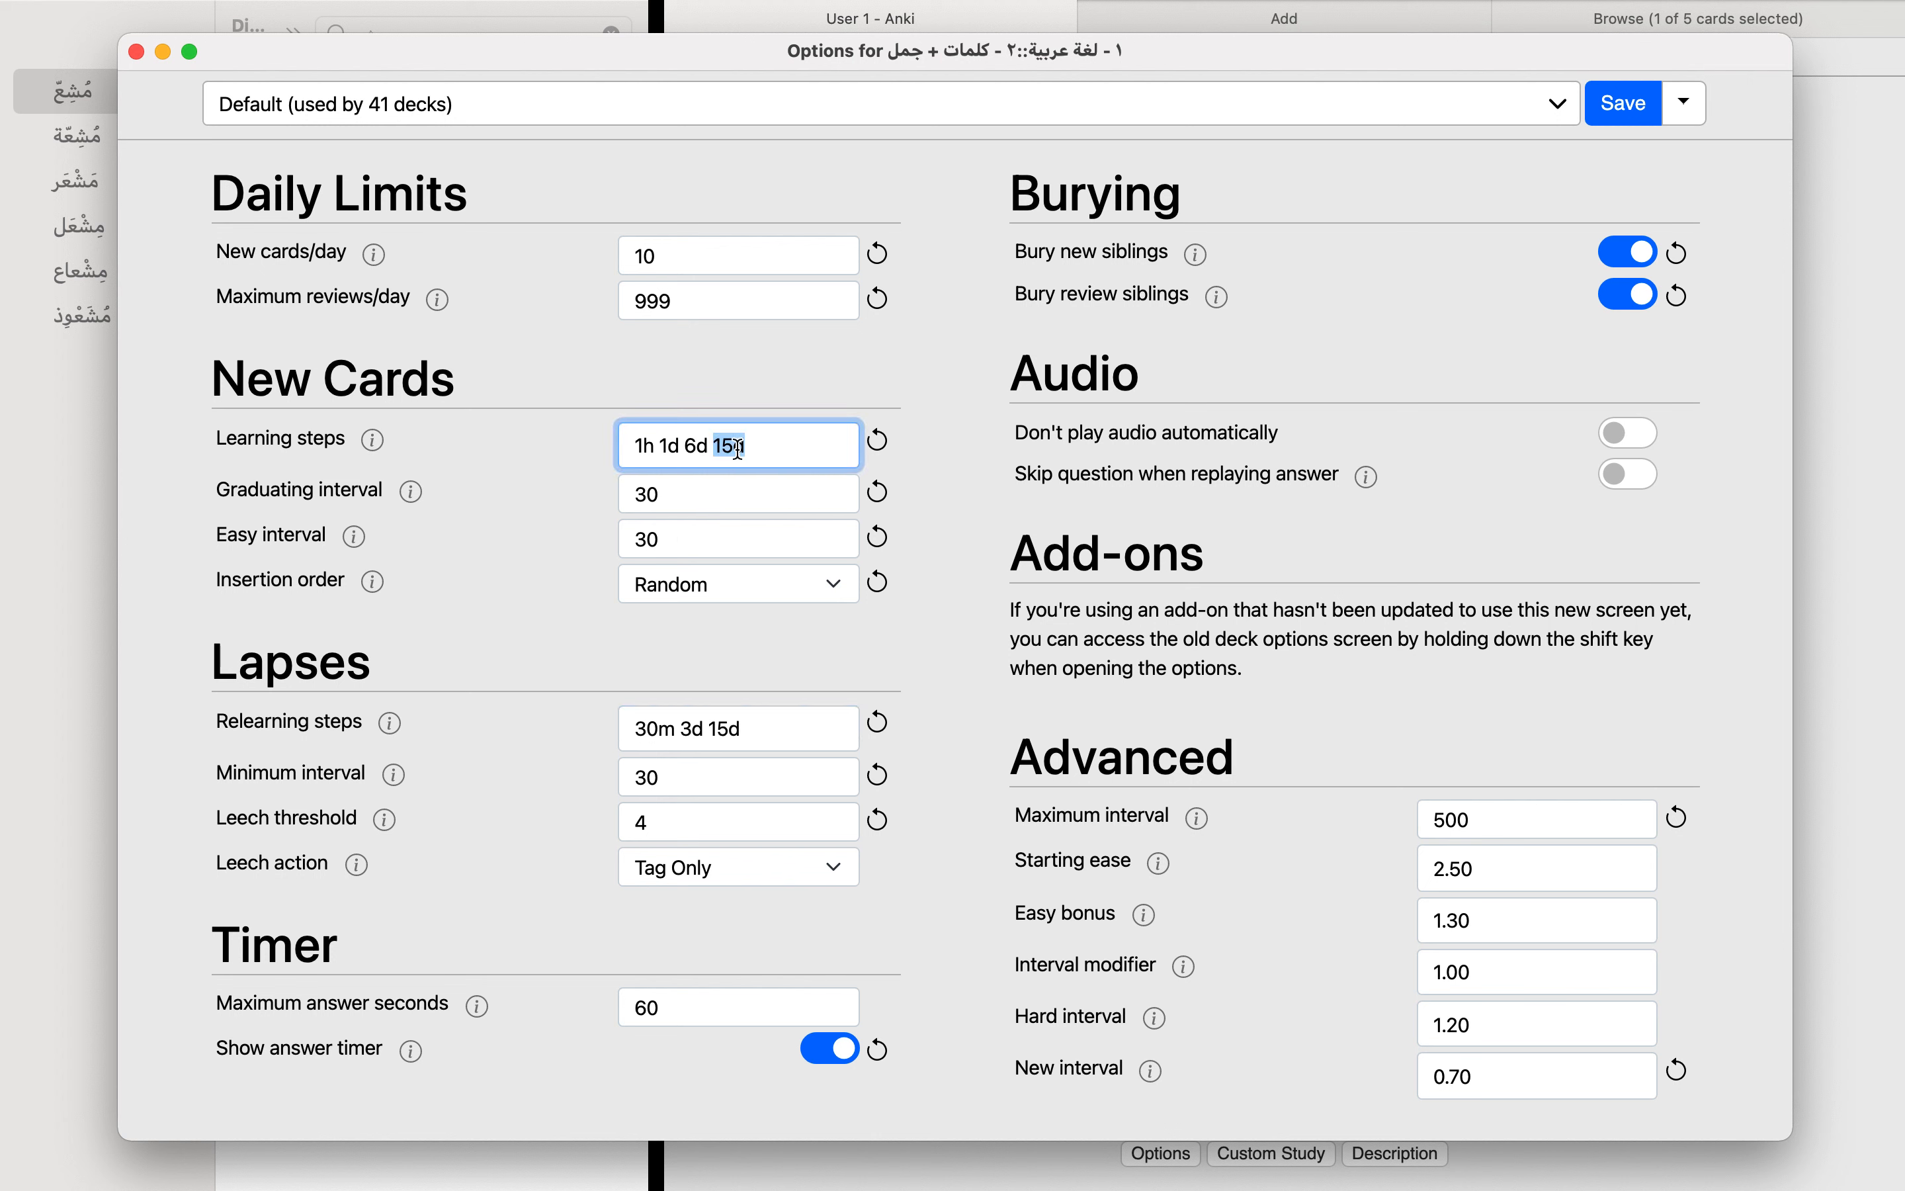
left_click(750, 682)
triple_click(729, 442)
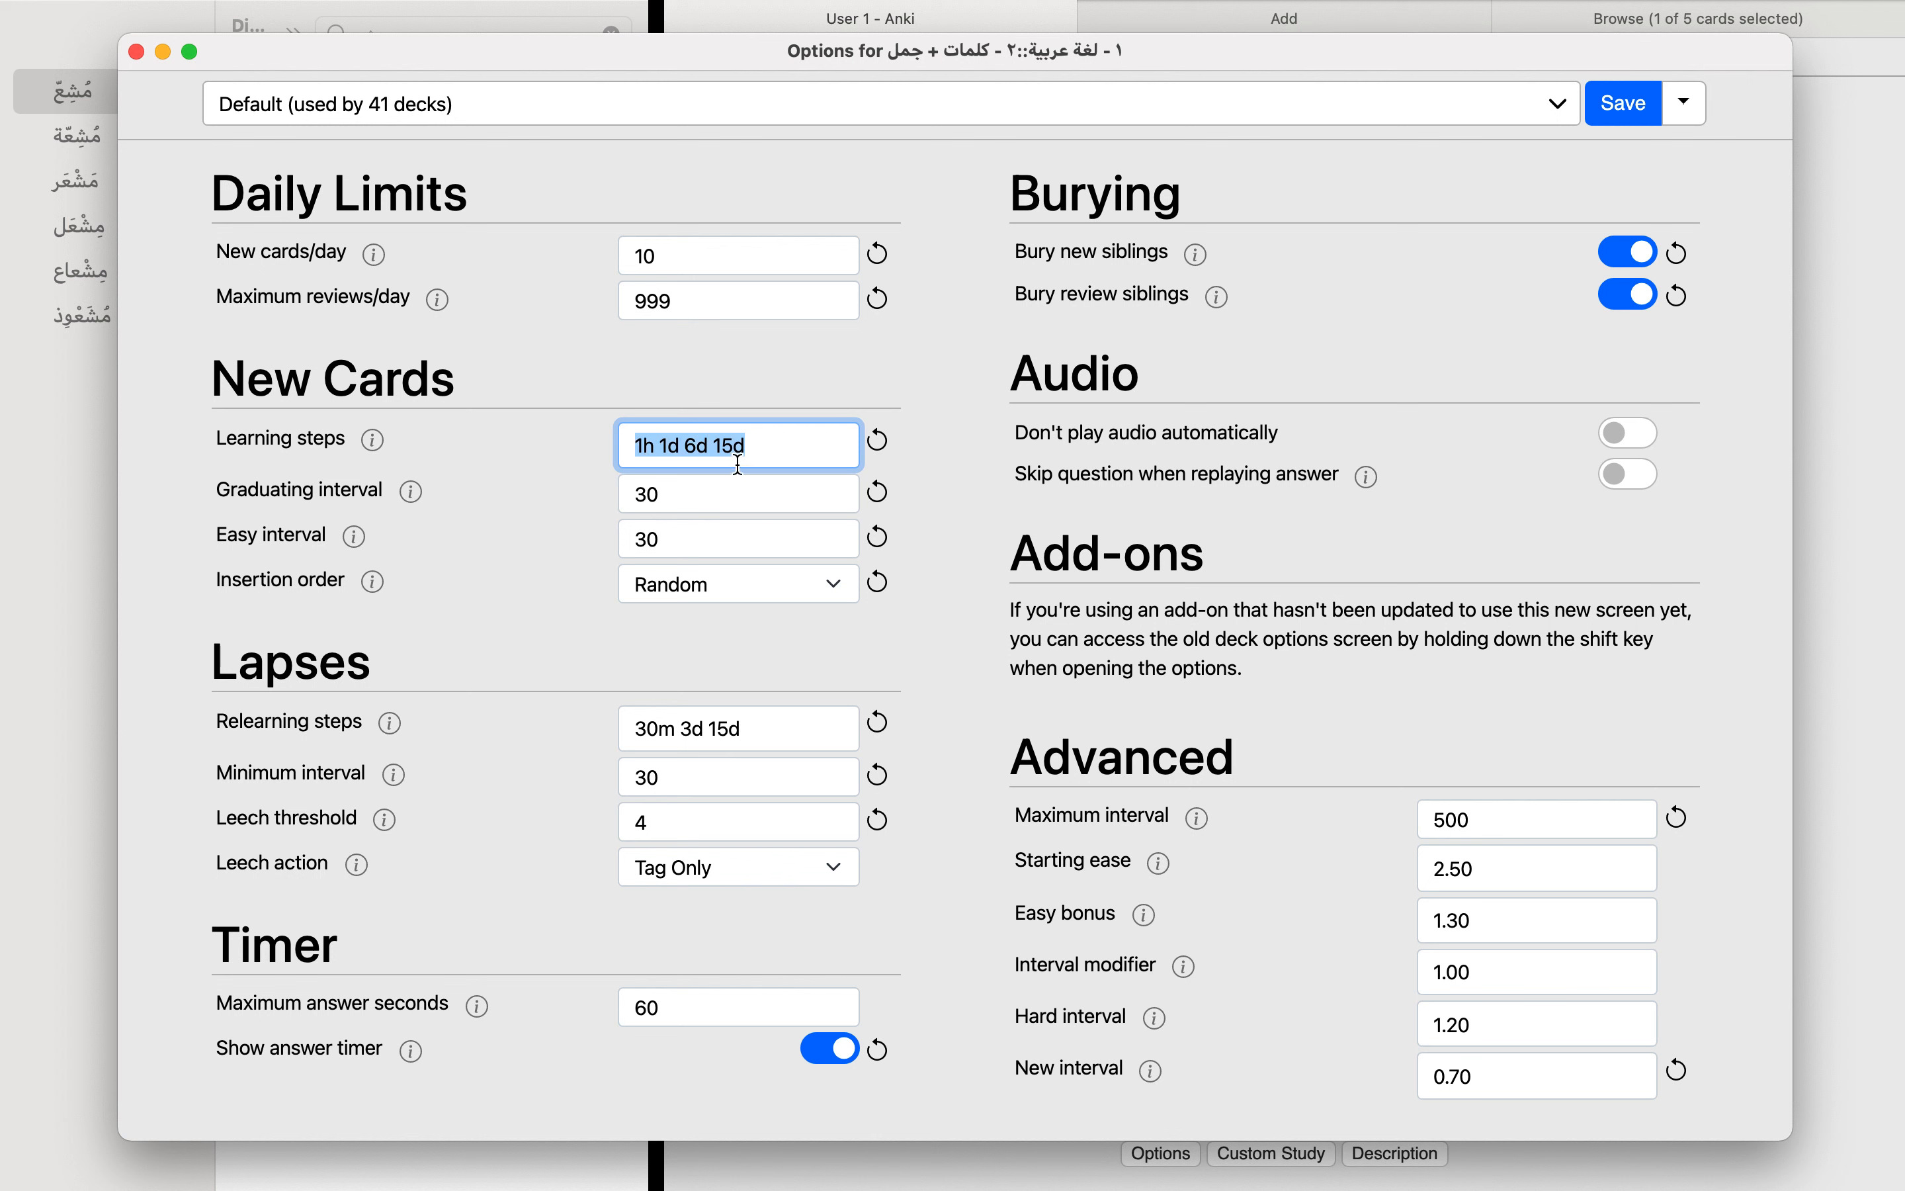
triple_click(729, 442)
left_click(738, 727)
double_click(737, 727)
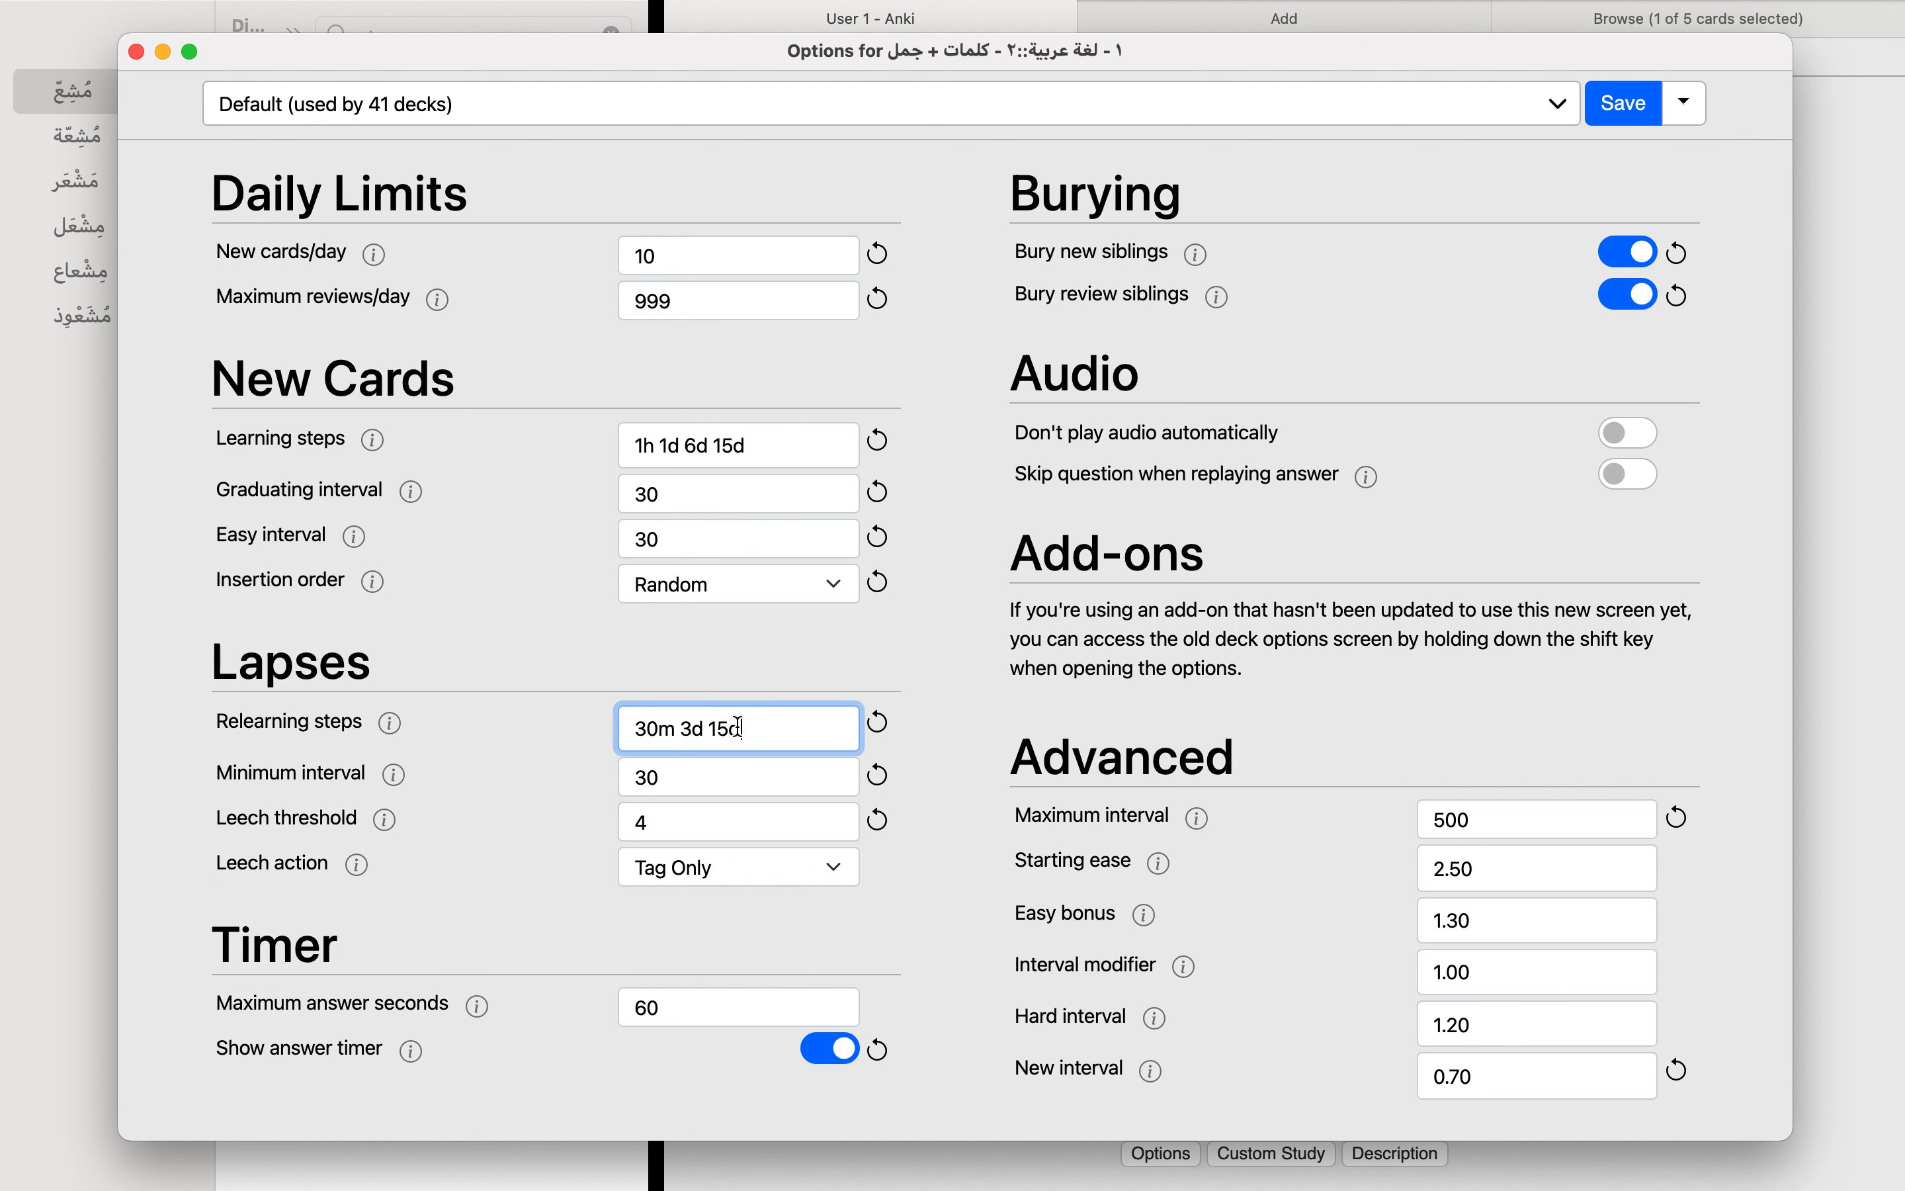
triple_click(738, 727)
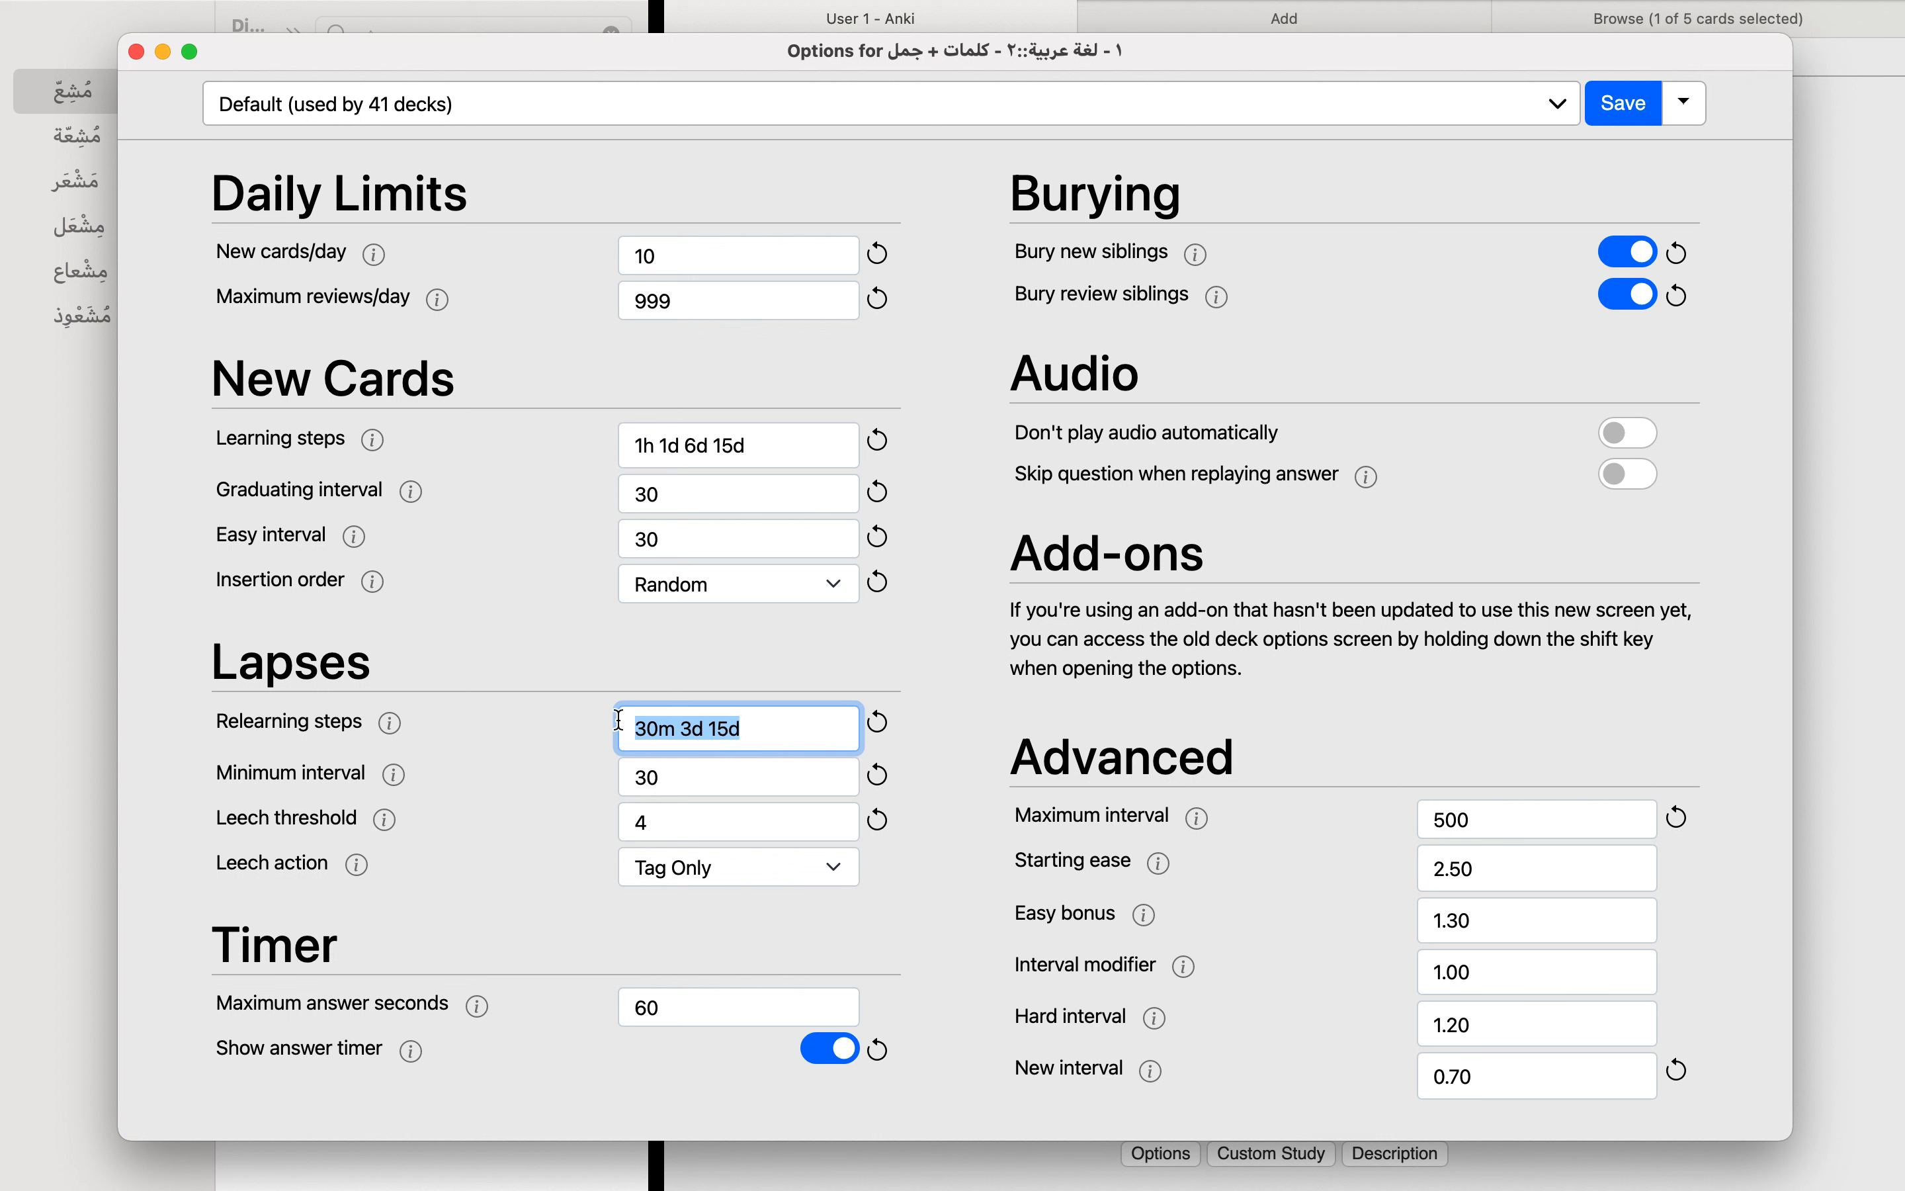
Step: Examine the second and third relearning steps and the minimum interval for lapses
double_click(687, 729)
double_click(731, 729)
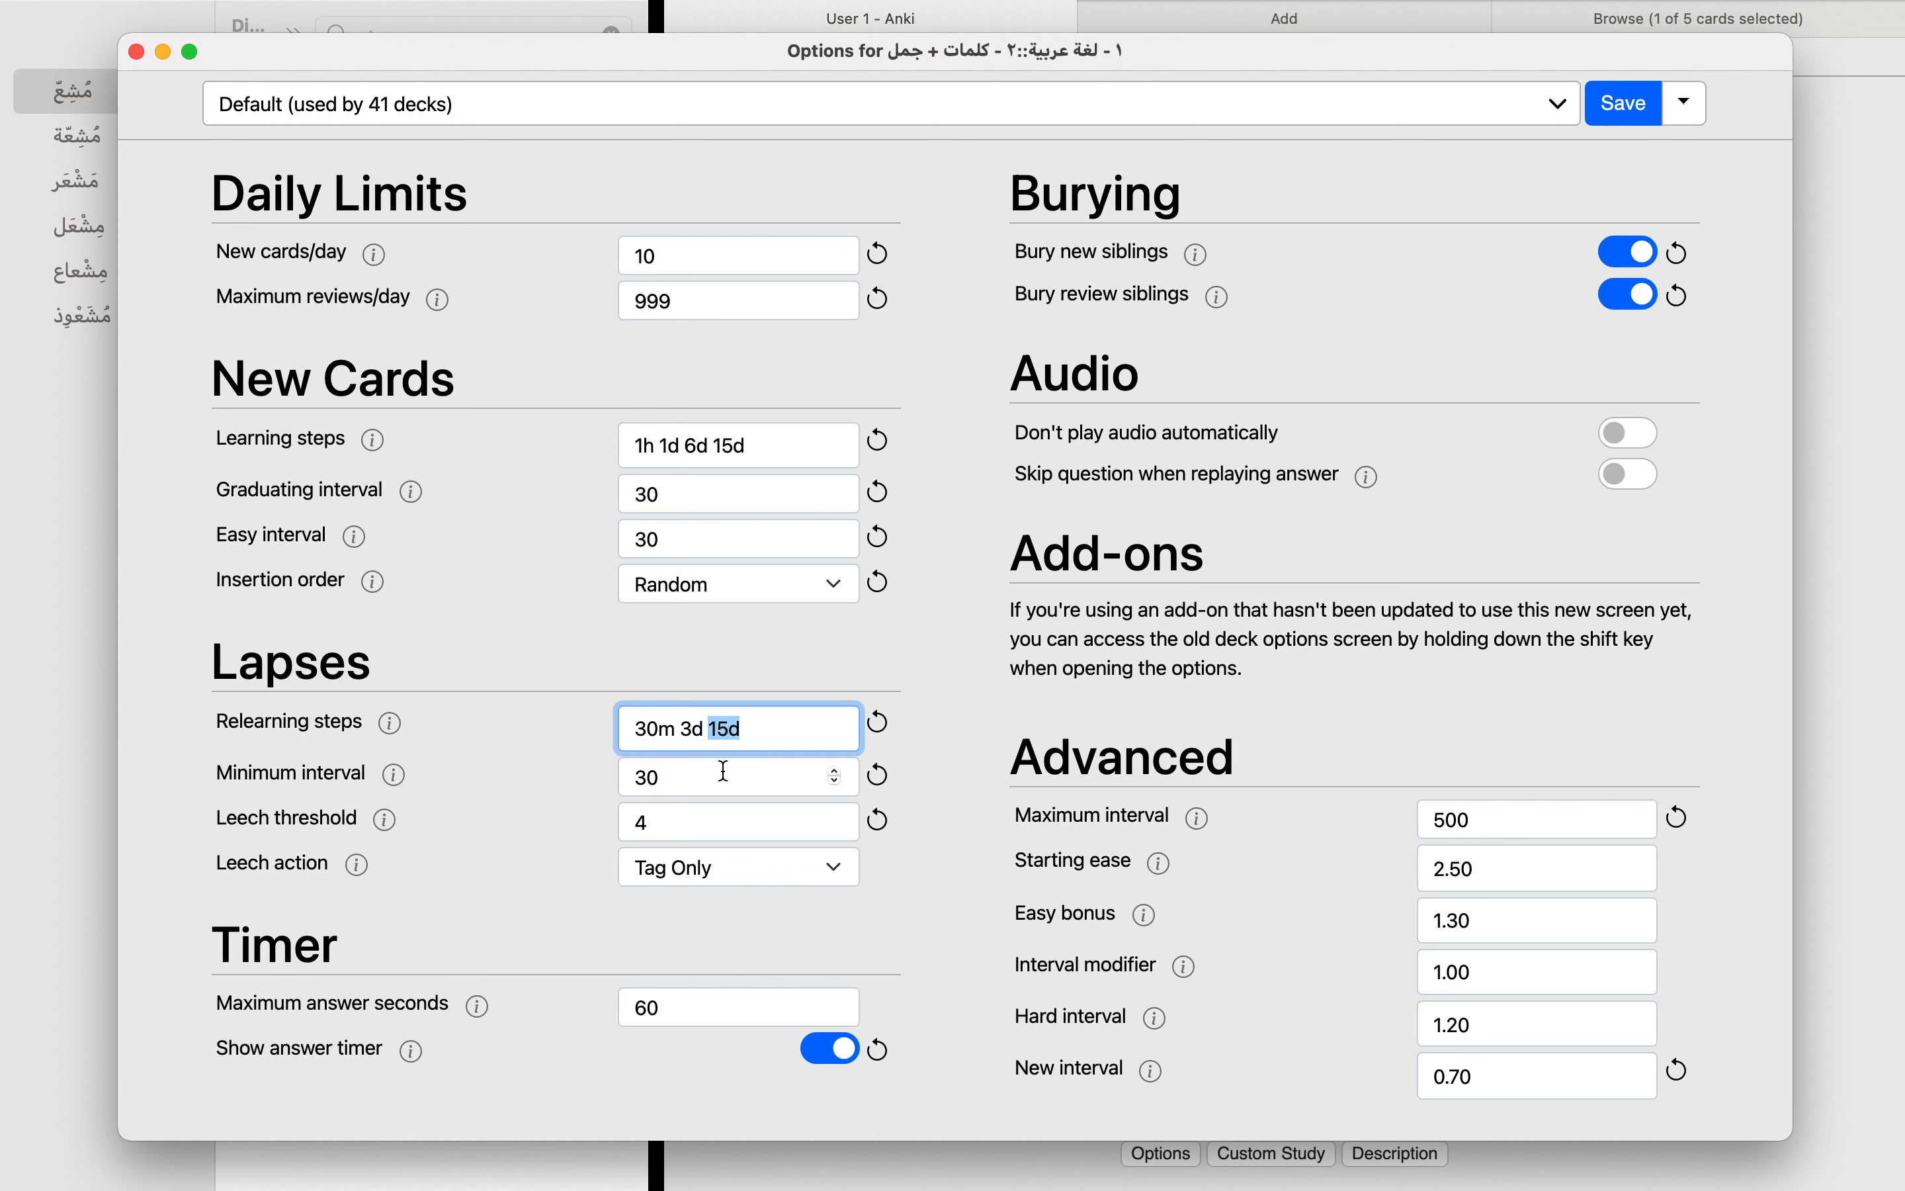
double_click(662, 782)
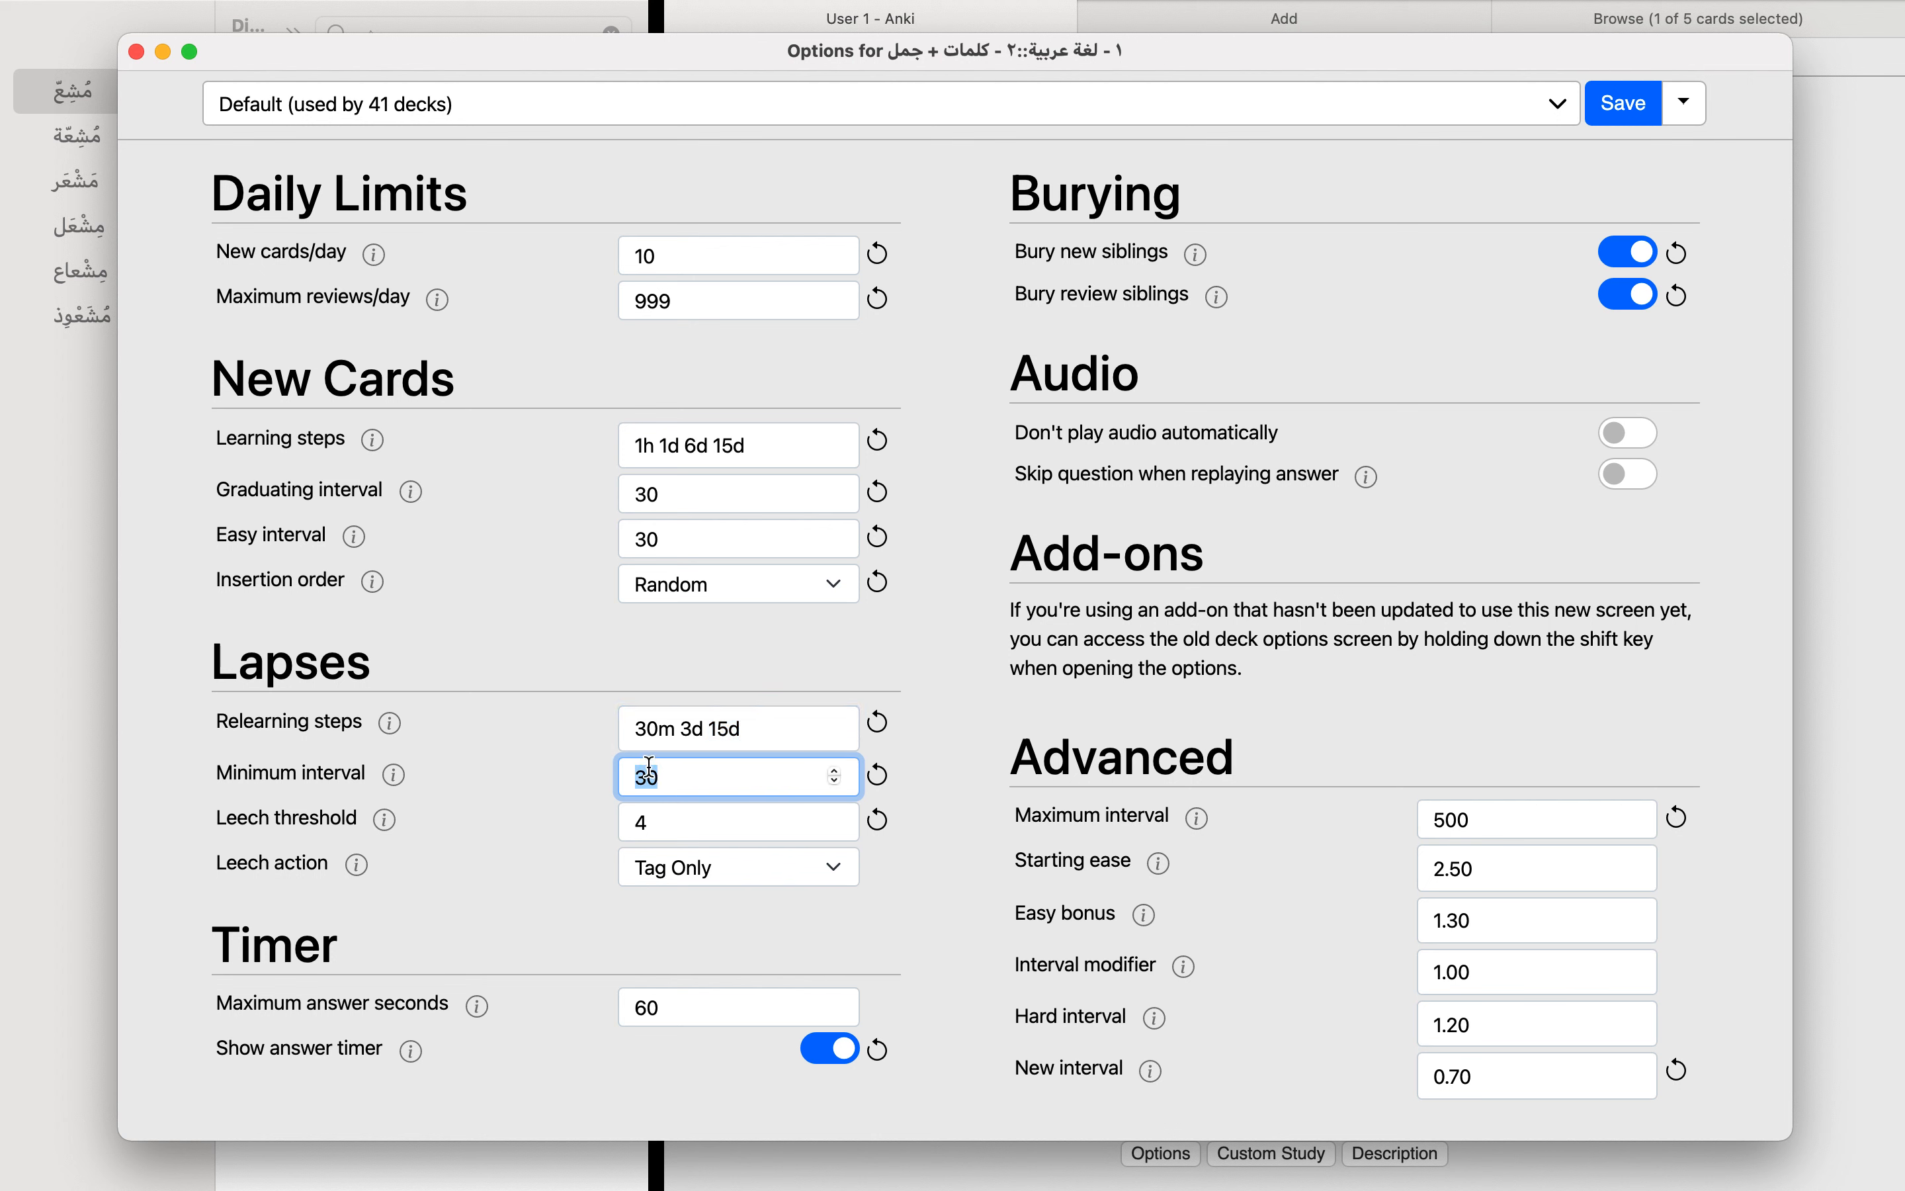
left_click(555, 749)
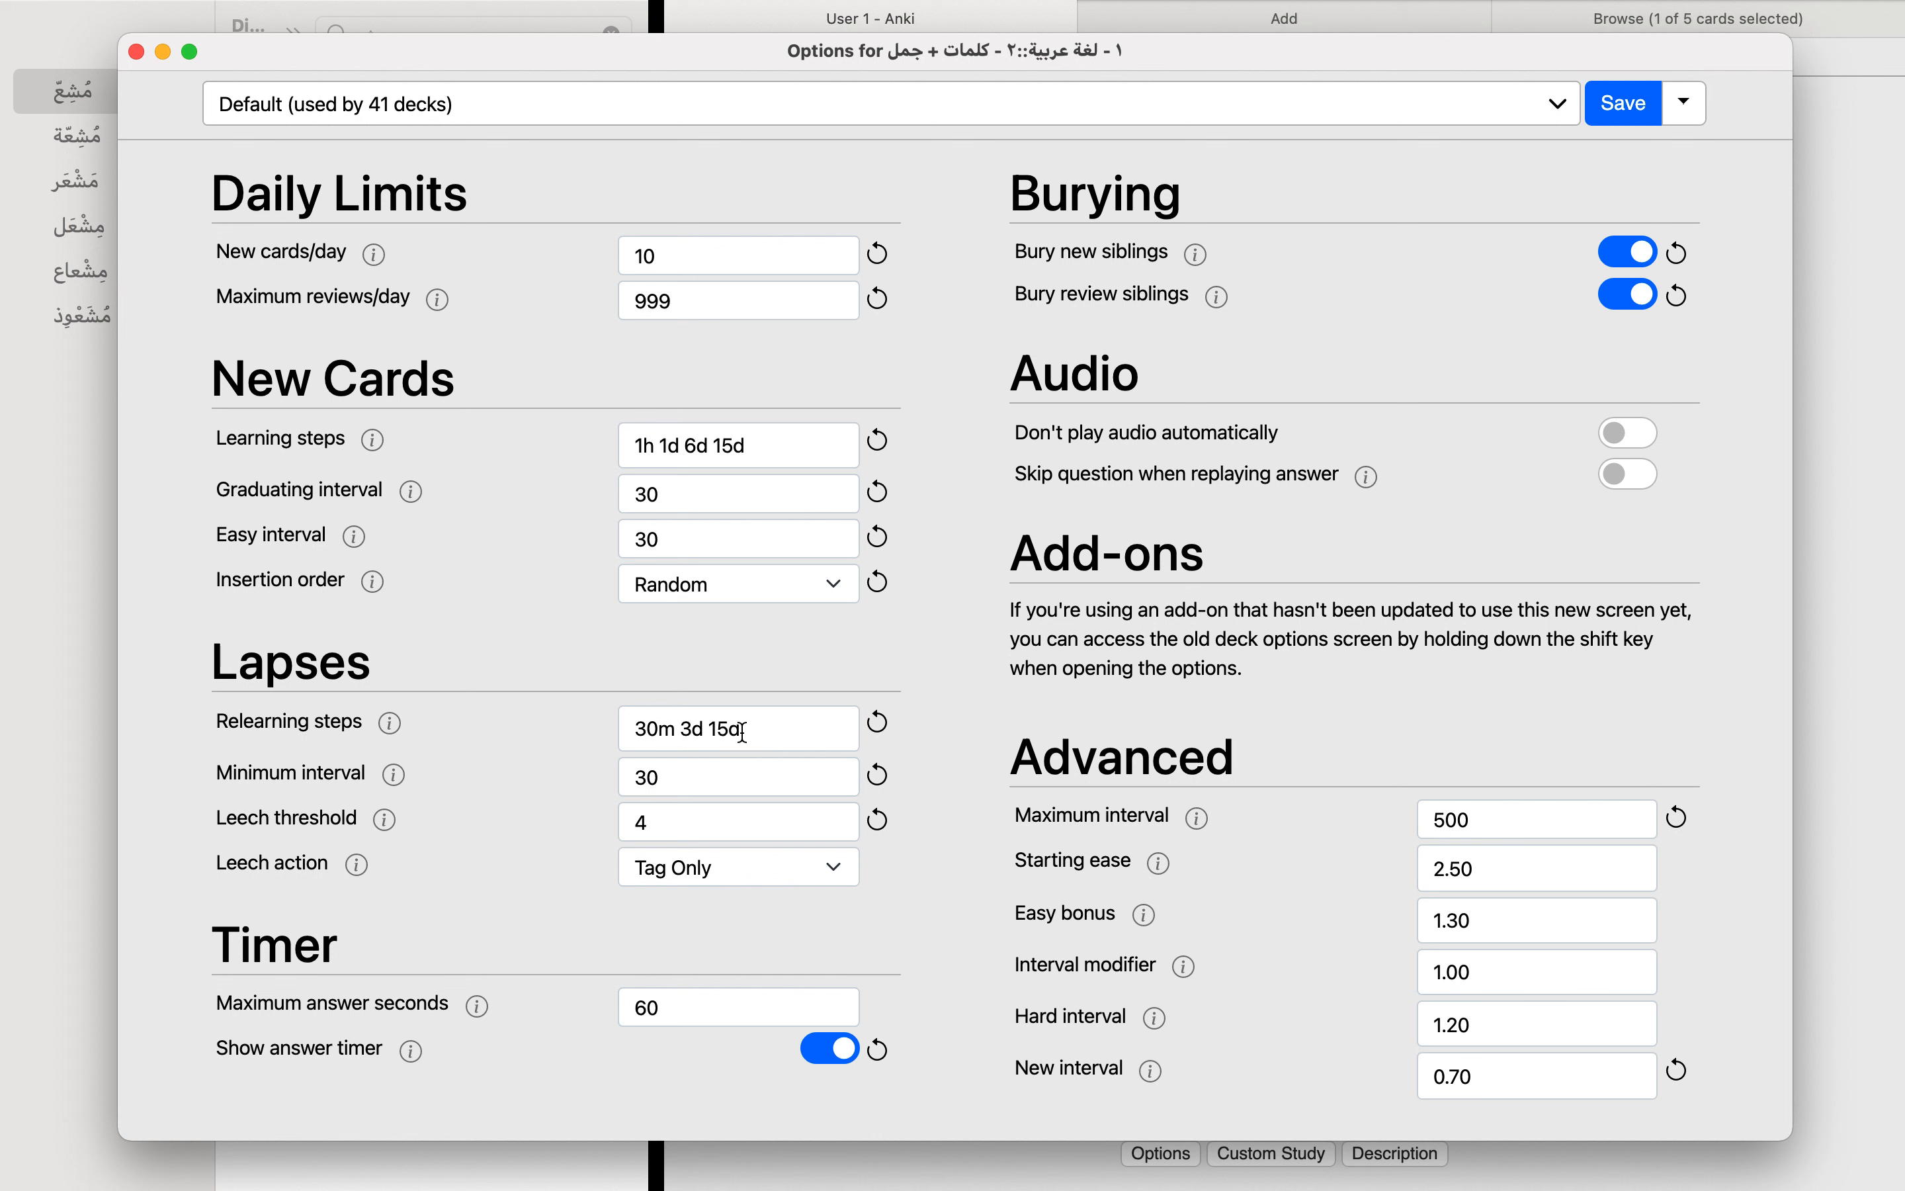
Step: Examine the first relearning step for lapses and review the whole relearning sequence
double_click(653, 731)
triple_click(653, 732)
double_click(652, 732)
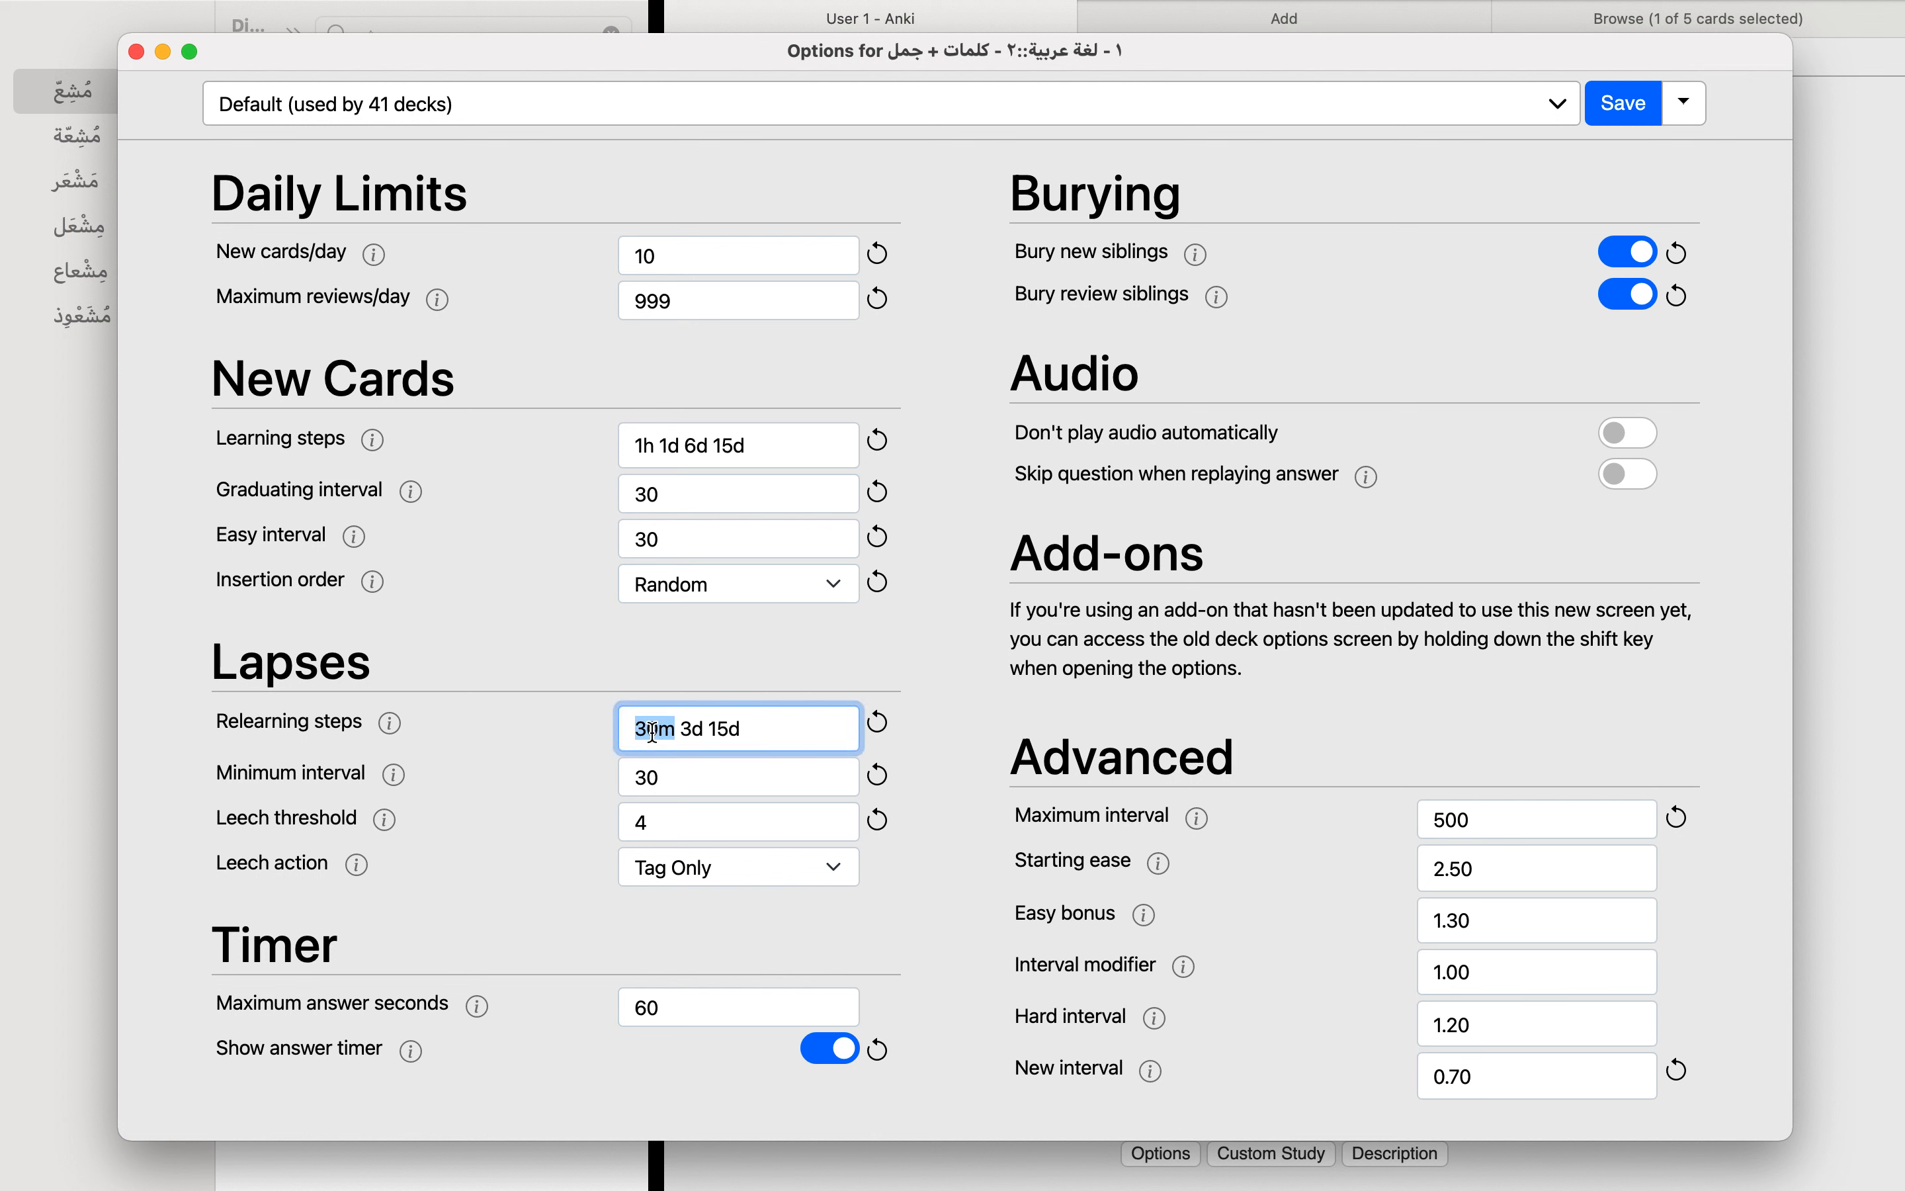
double_click(658, 724)
double_click(658, 724)
triple_click(658, 724)
left_click(721, 724)
left_click_drag(767, 724, 568, 720)
left_click(565, 720)
left_click_drag(751, 725, 598, 725)
left_click(659, 723)
Step: Compare the last learning step and graduating interval of new cards with the relearning steps for lapses
double_click(726, 446)
double_click(660, 493)
left_click(614, 642)
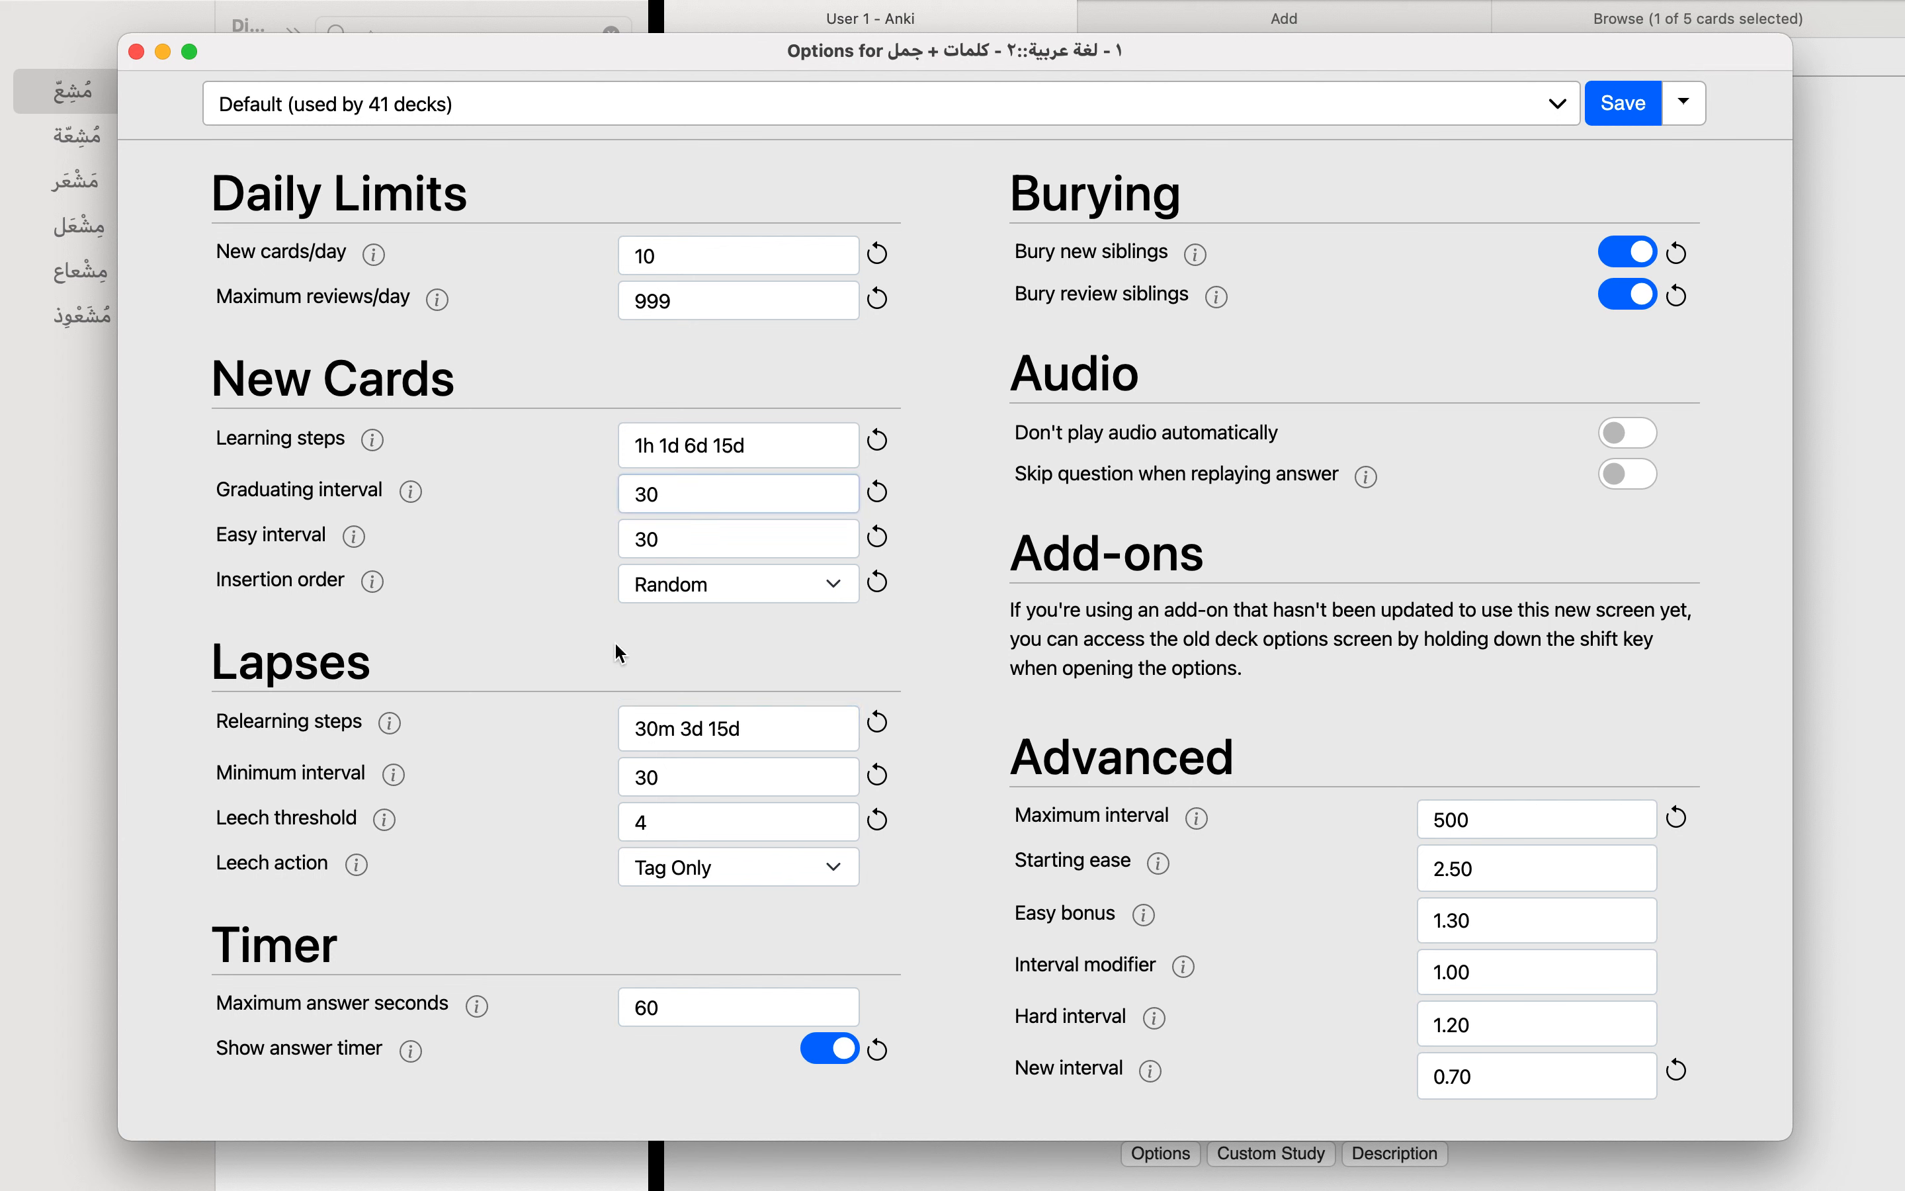
left_click(647, 496)
double_click(652, 491)
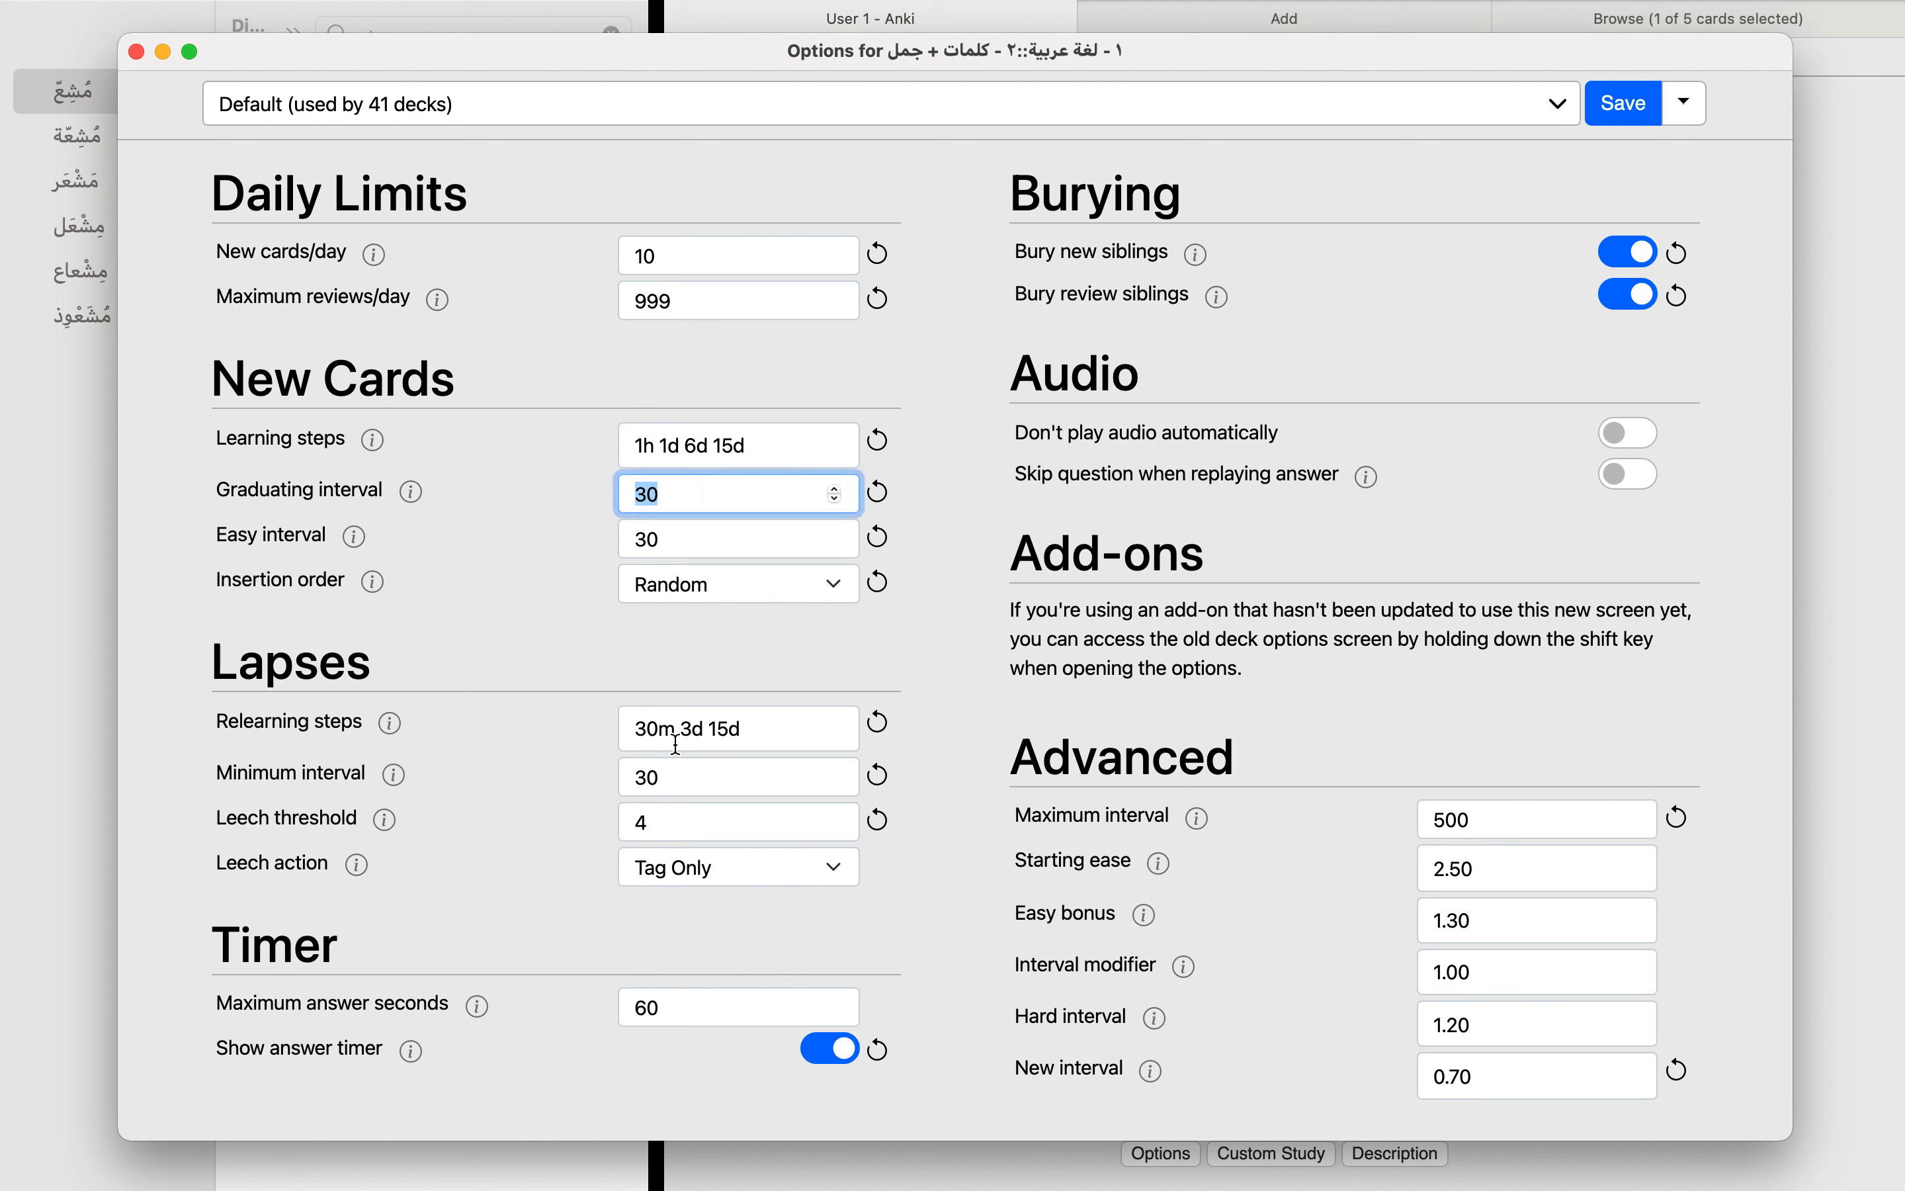
triple_click(758, 726)
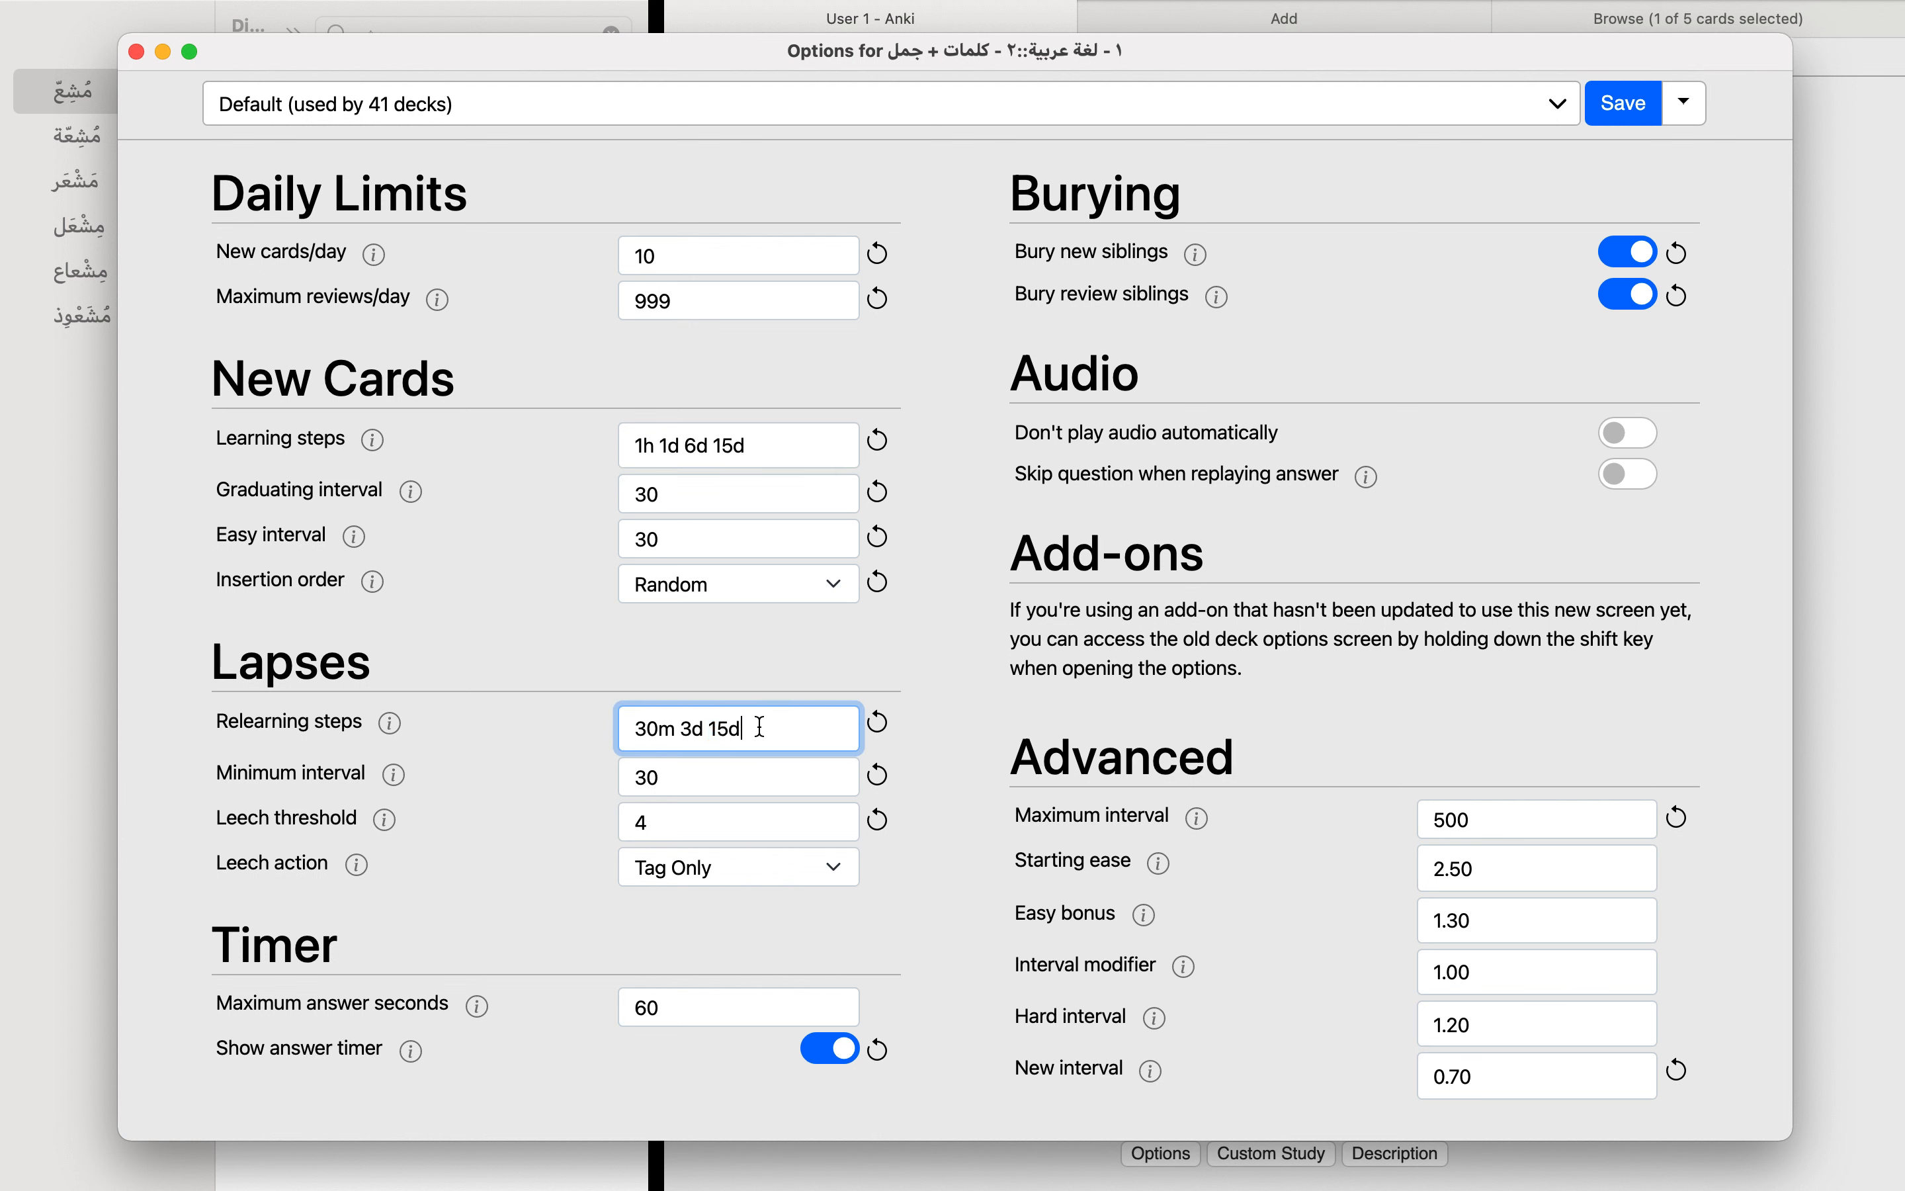
triple_click(759, 726)
left_click(692, 678)
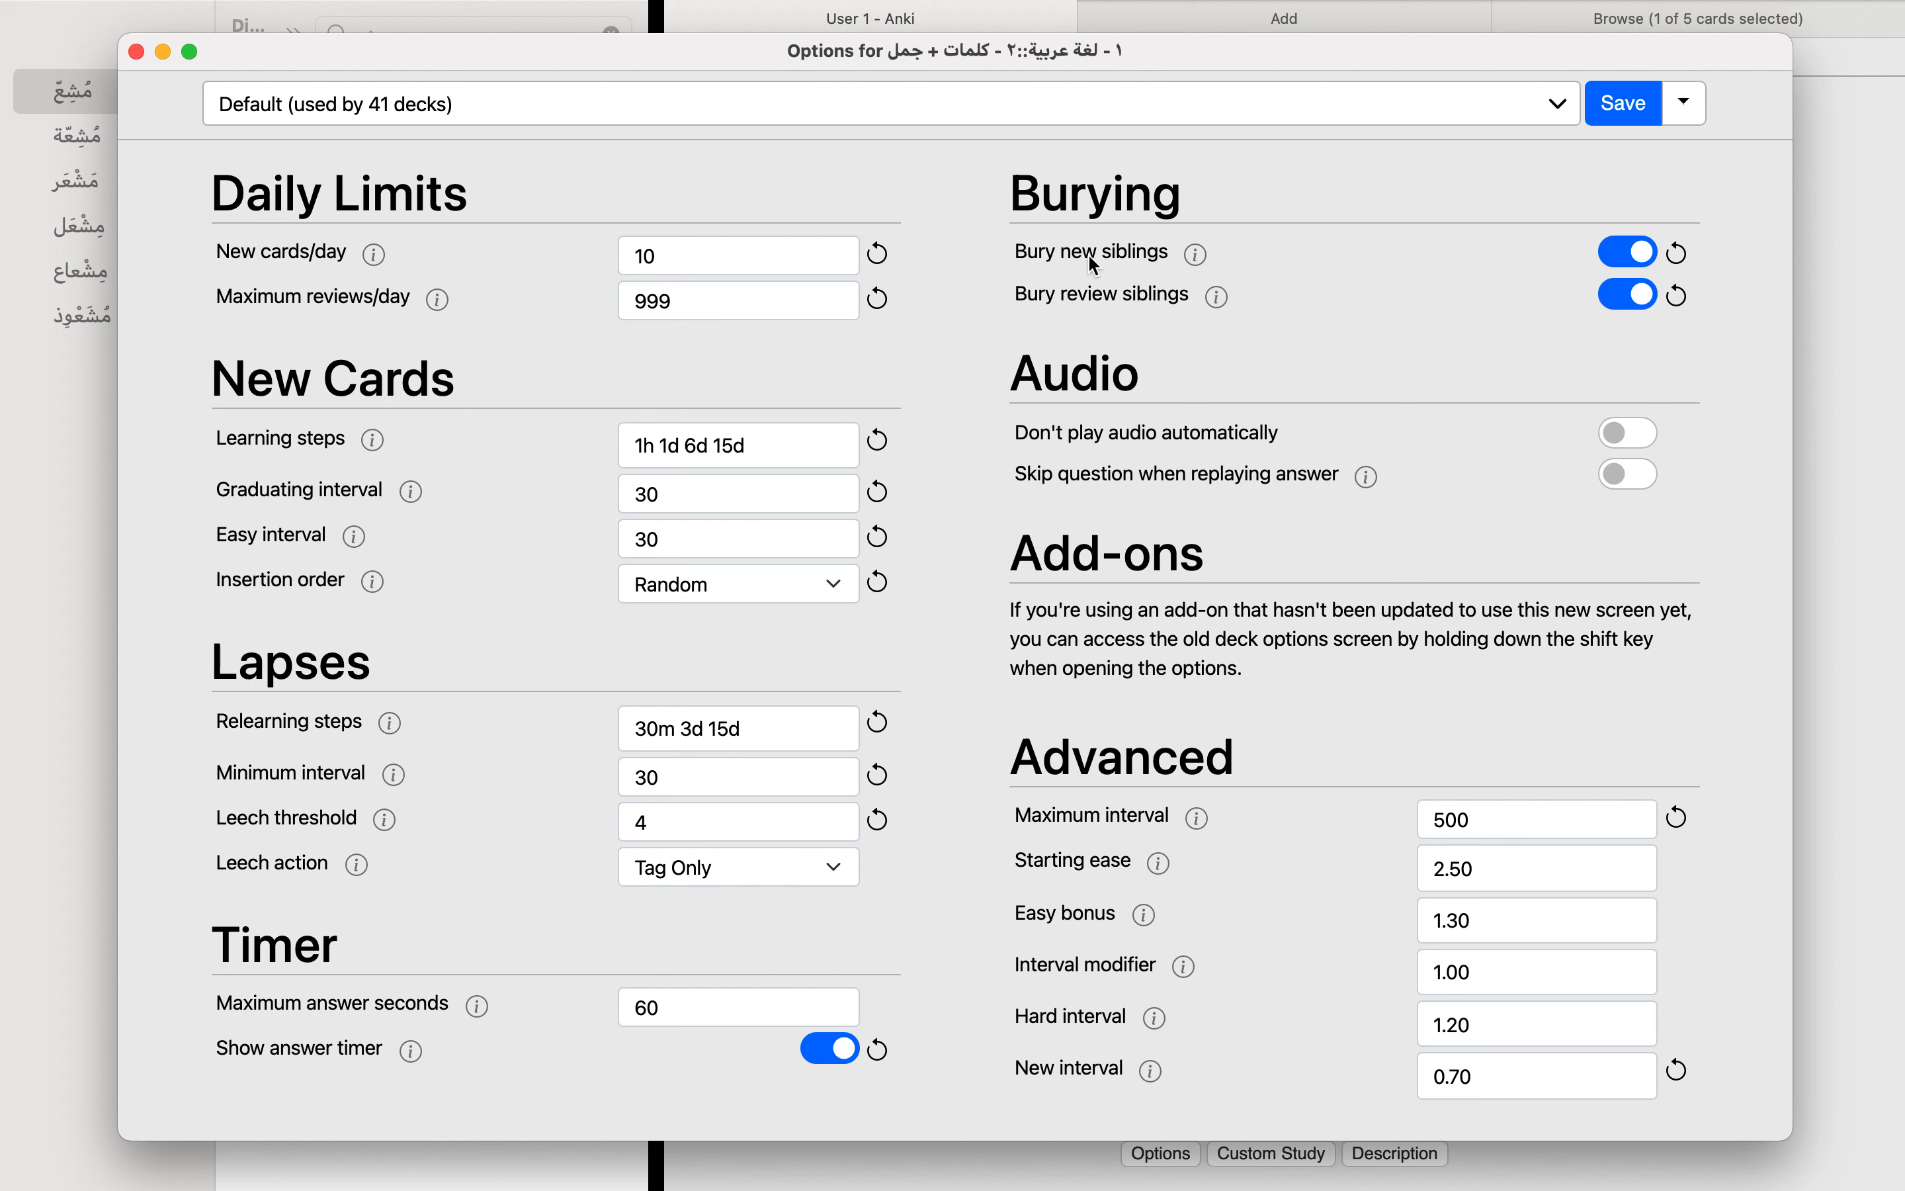
Step: Close the deck options without saving, open the scheduling preferences and examine the order of new cards relative to reviews
left_click(136, 54)
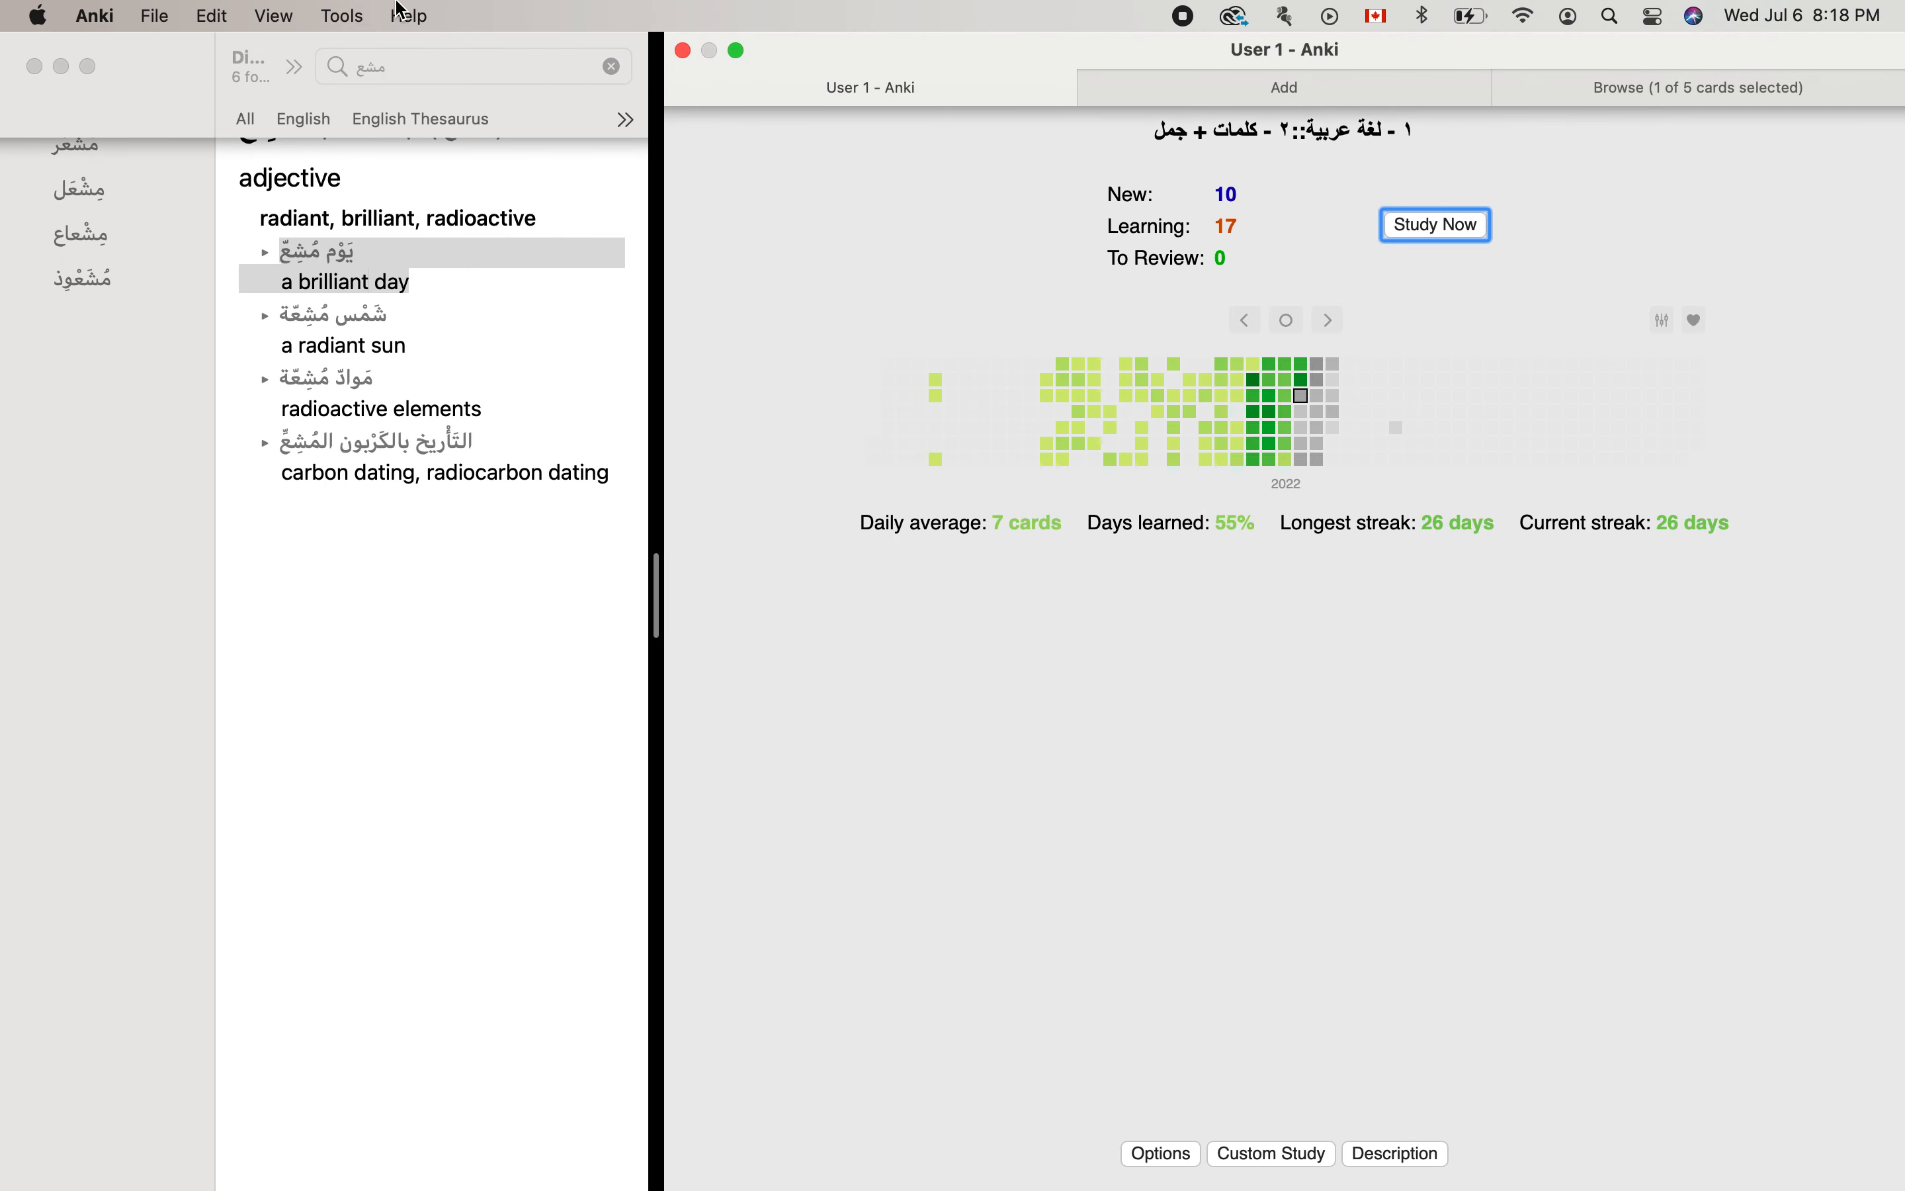
left_click(154, 16)
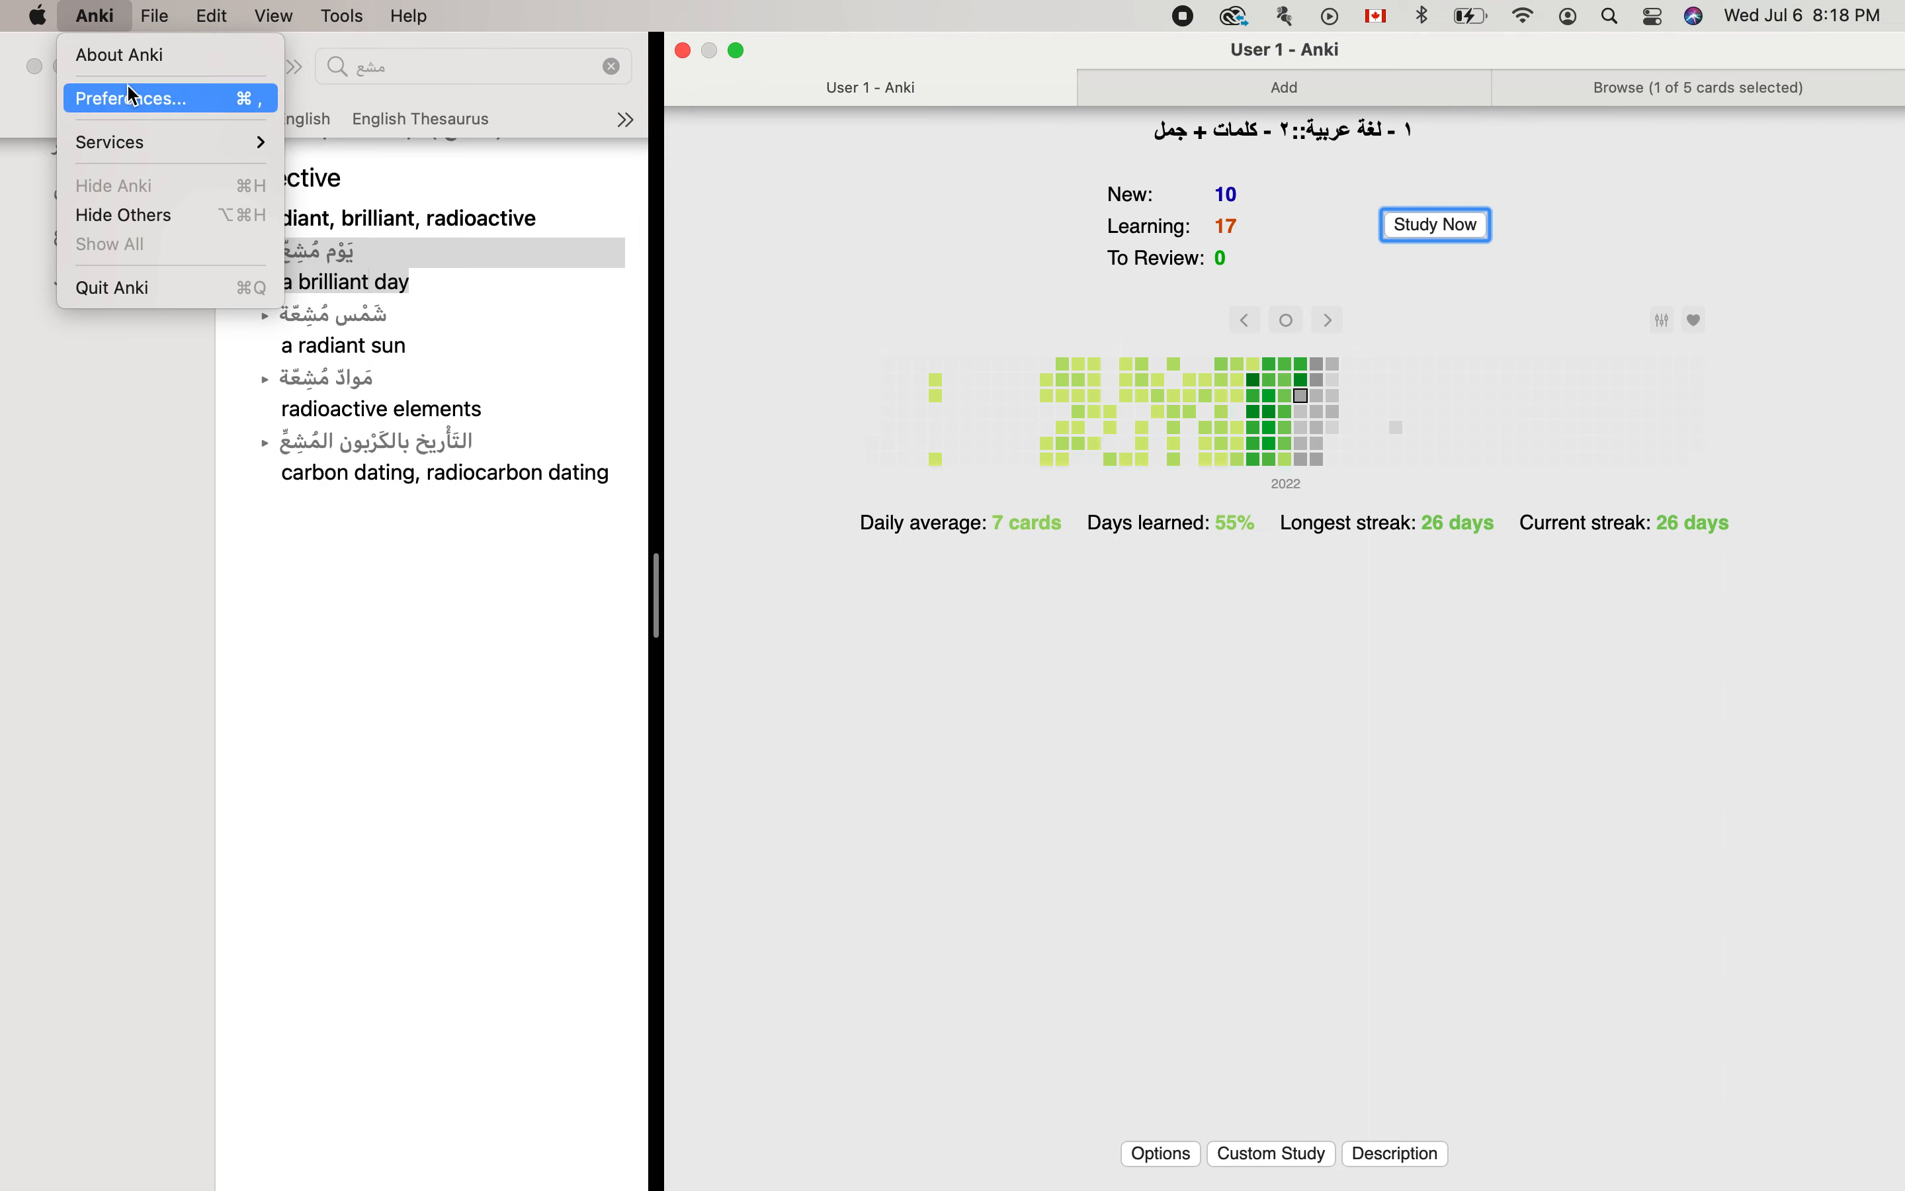
left_click(127, 82)
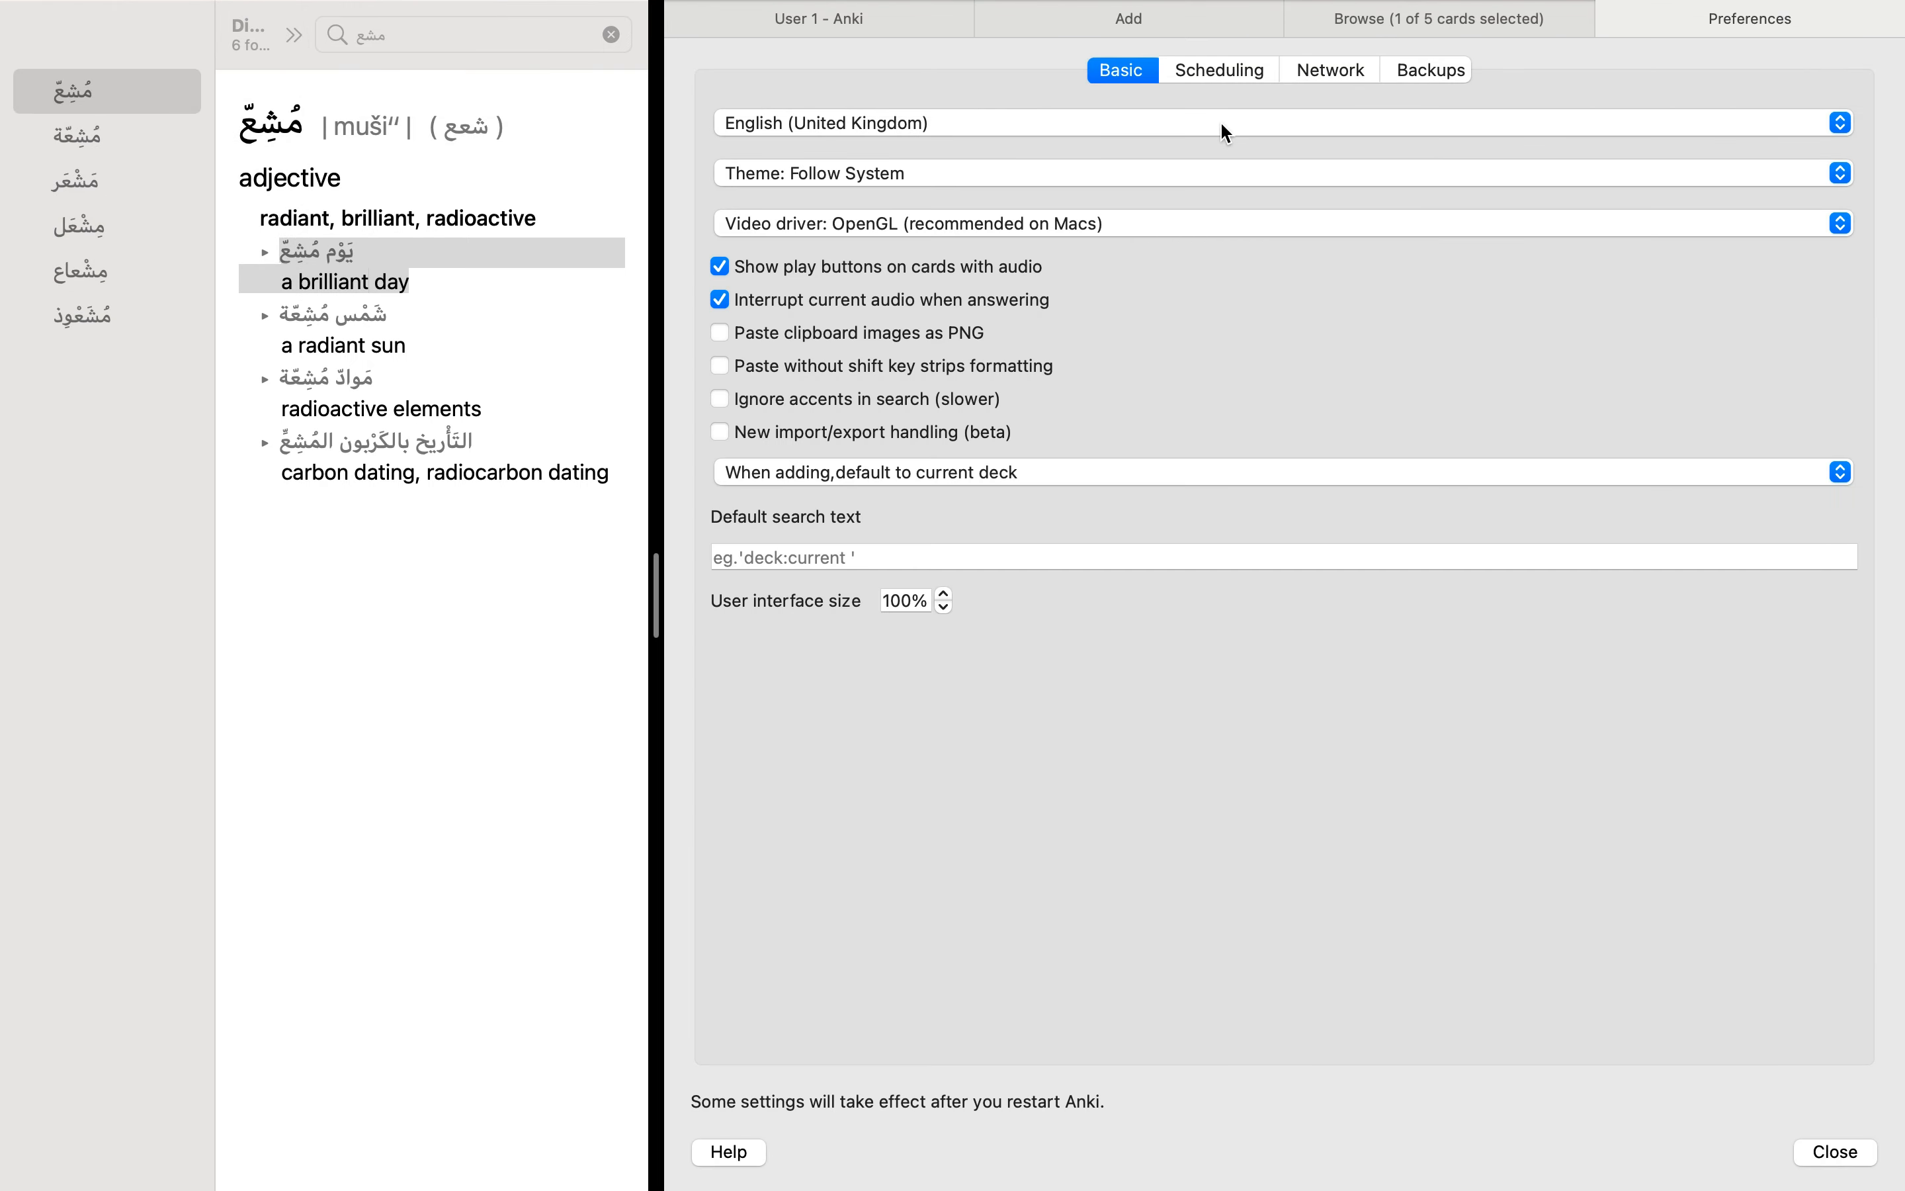
left_click(1225, 73)
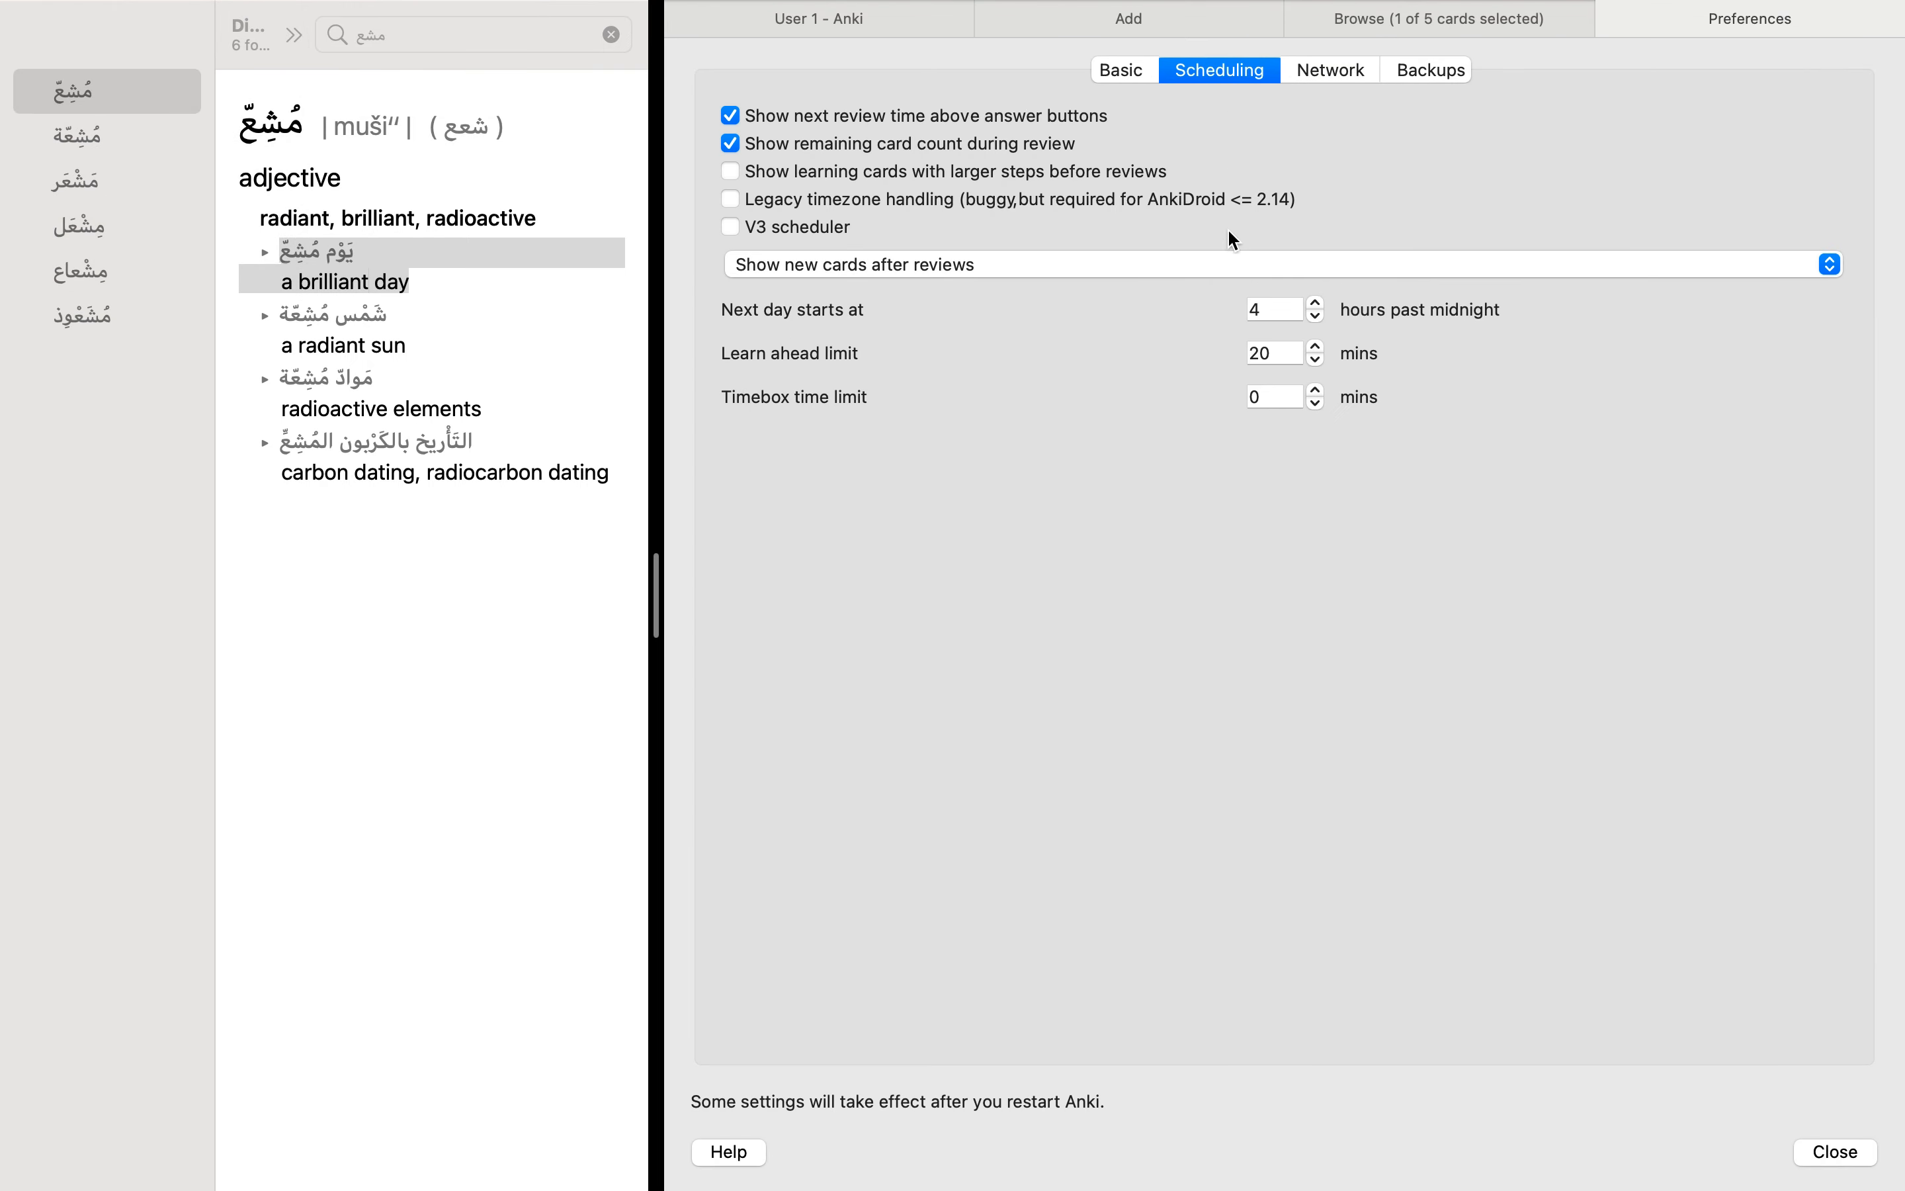
left_click(1214, 264)
left_click(1111, 257)
left_click(1069, 484)
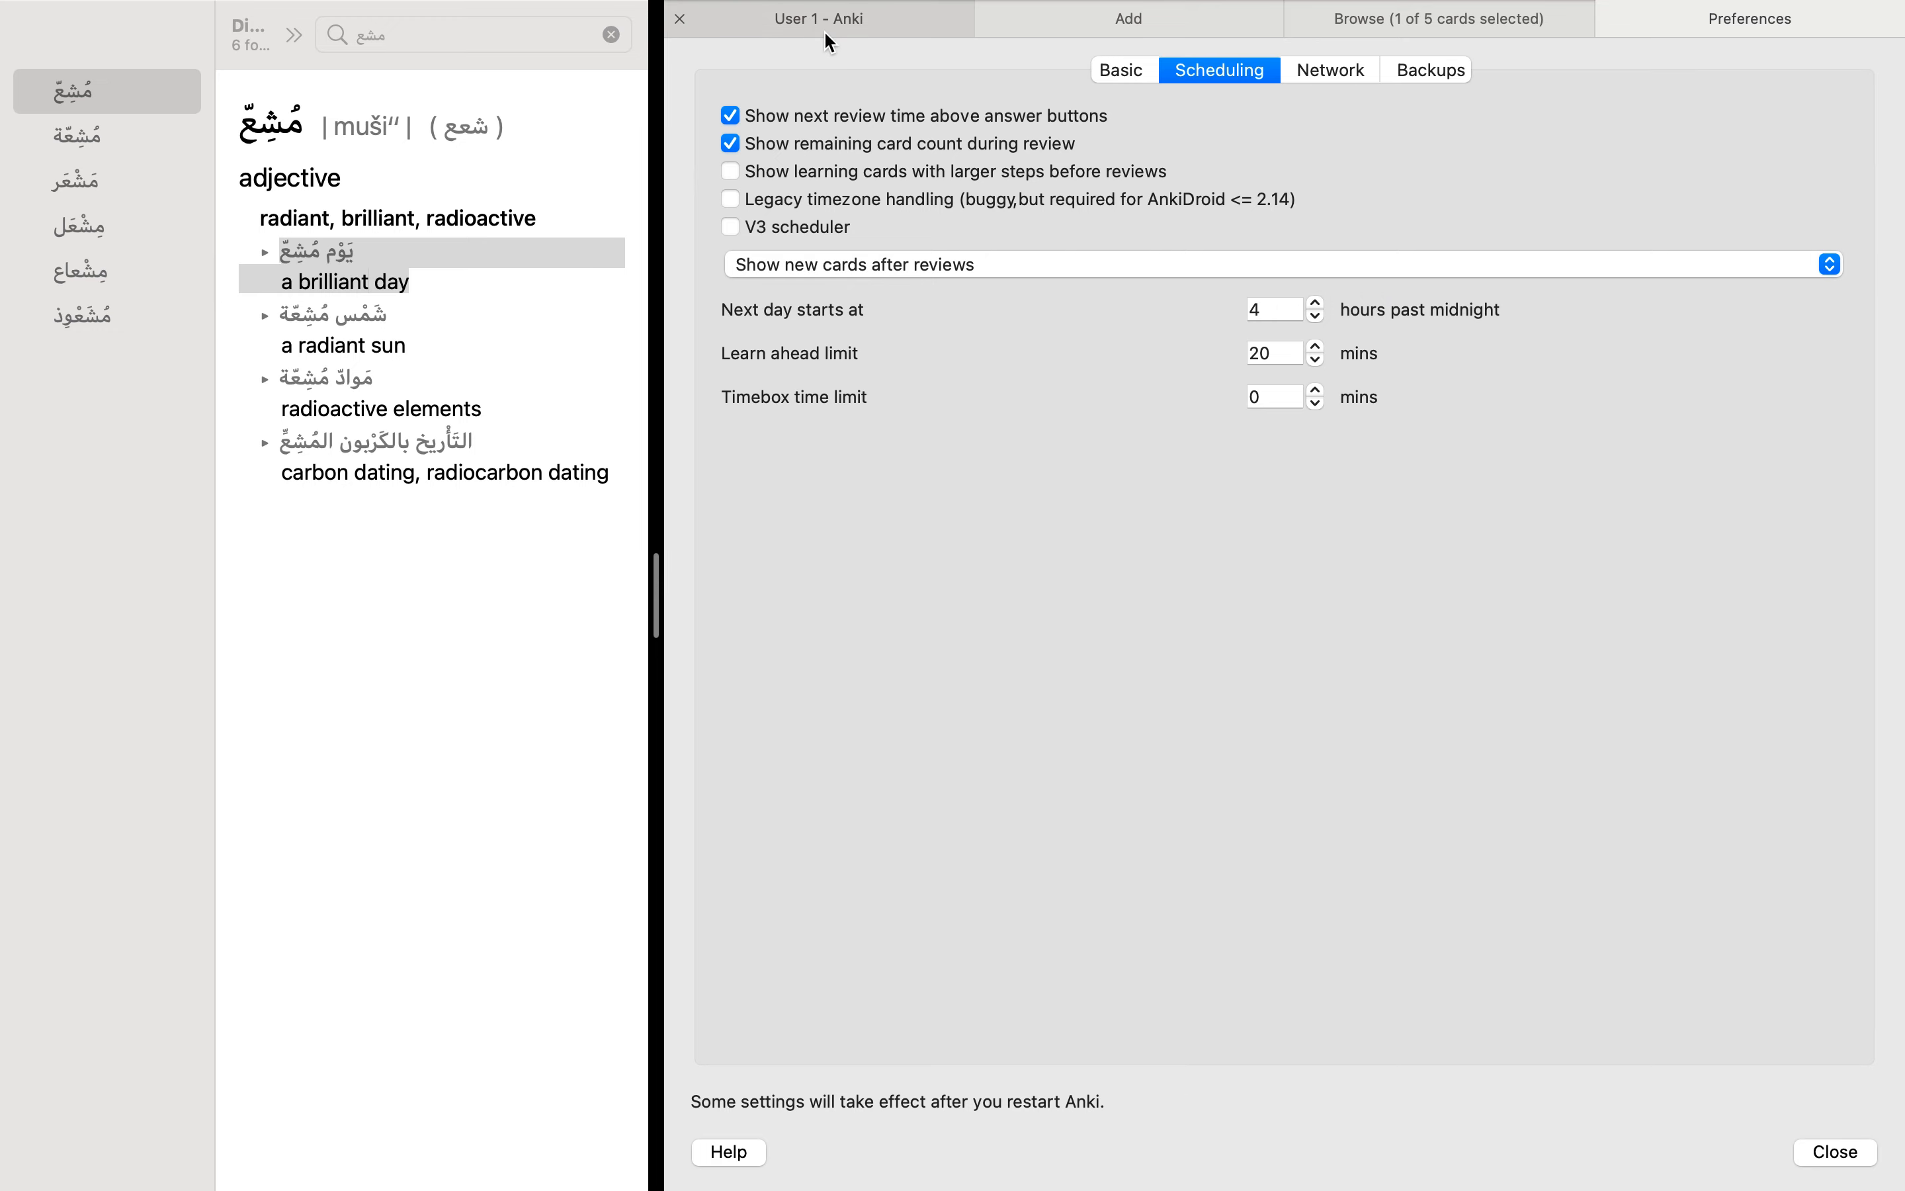
Step: Return to the deck overview, view the Arabic vocabulary table in Notes, and come back to Anki
left_click(823, 30)
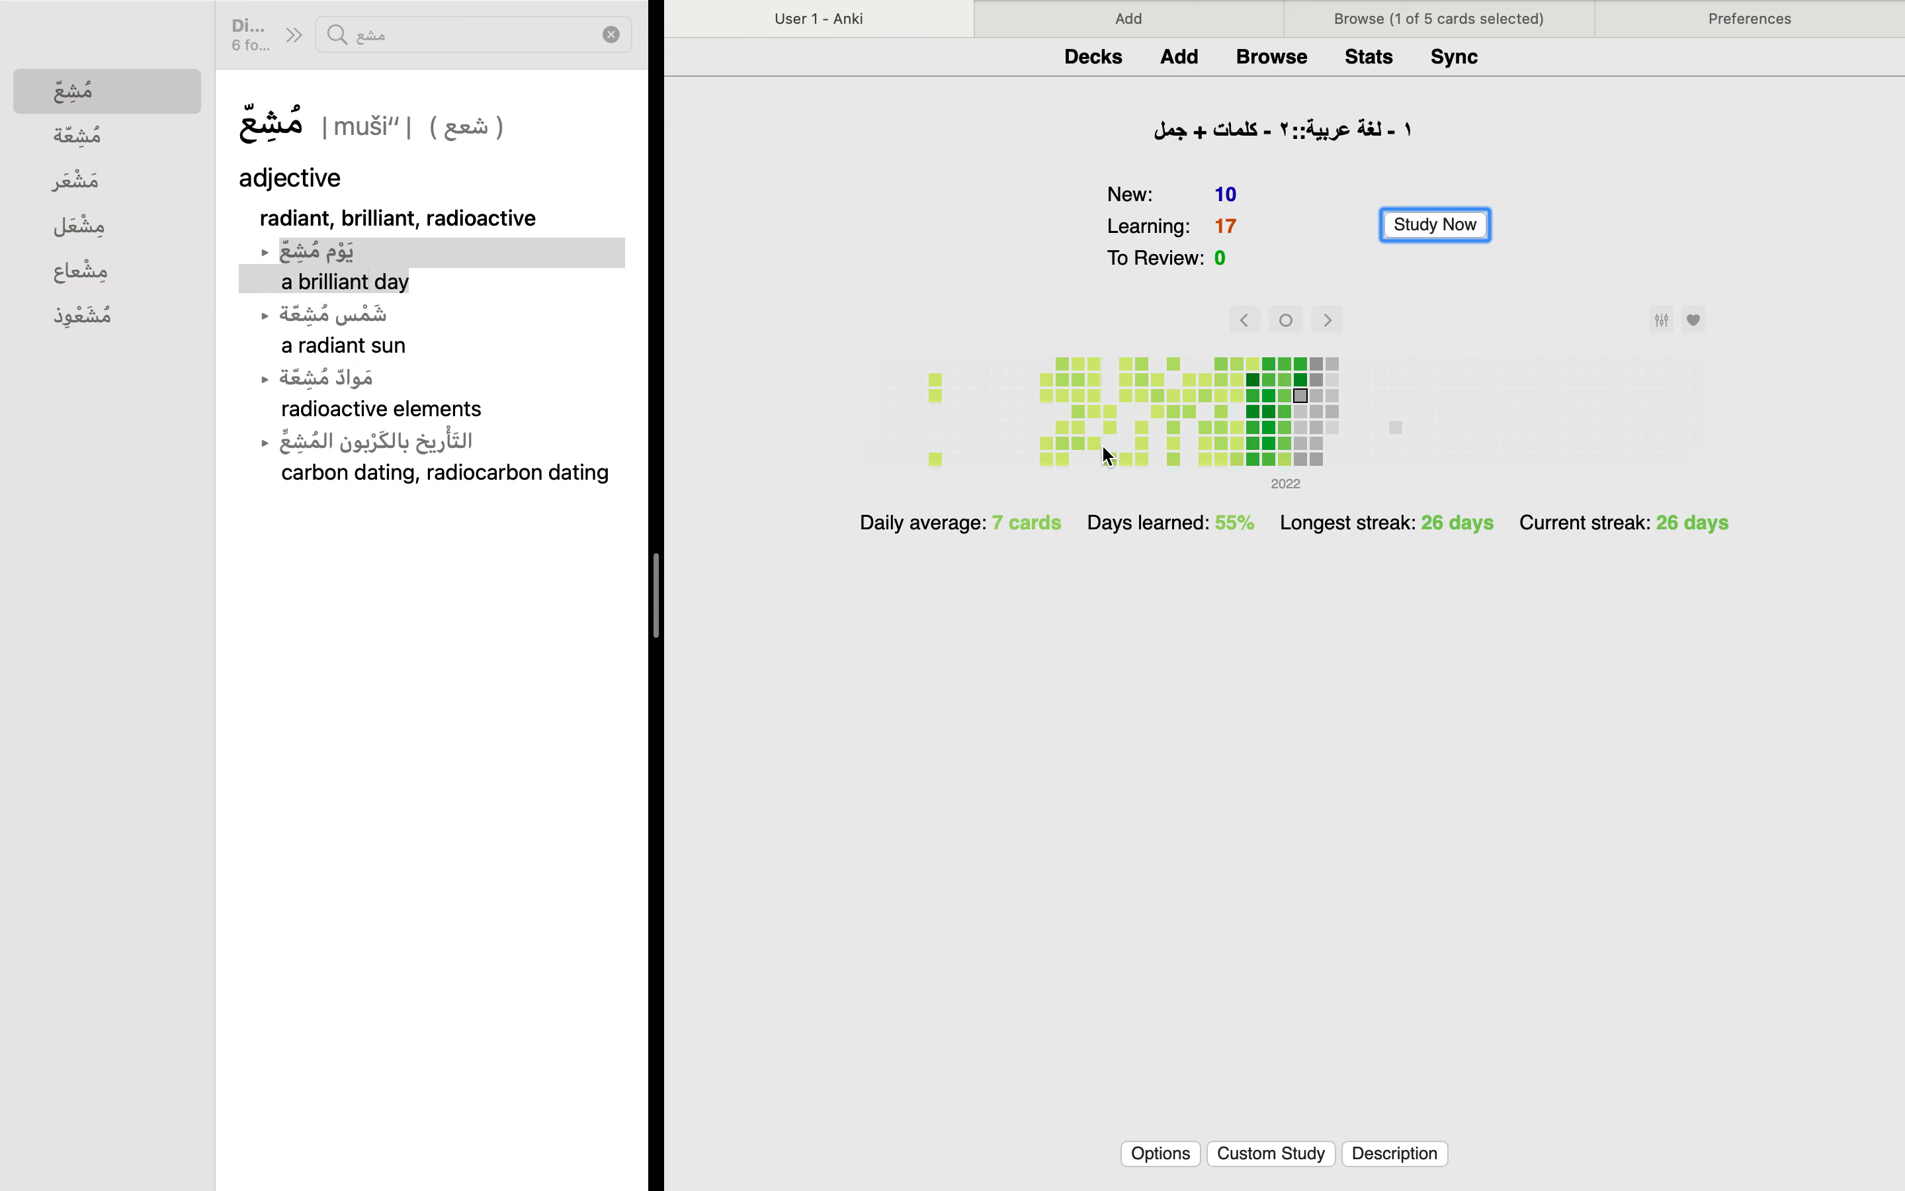
key("ctrl+Left")
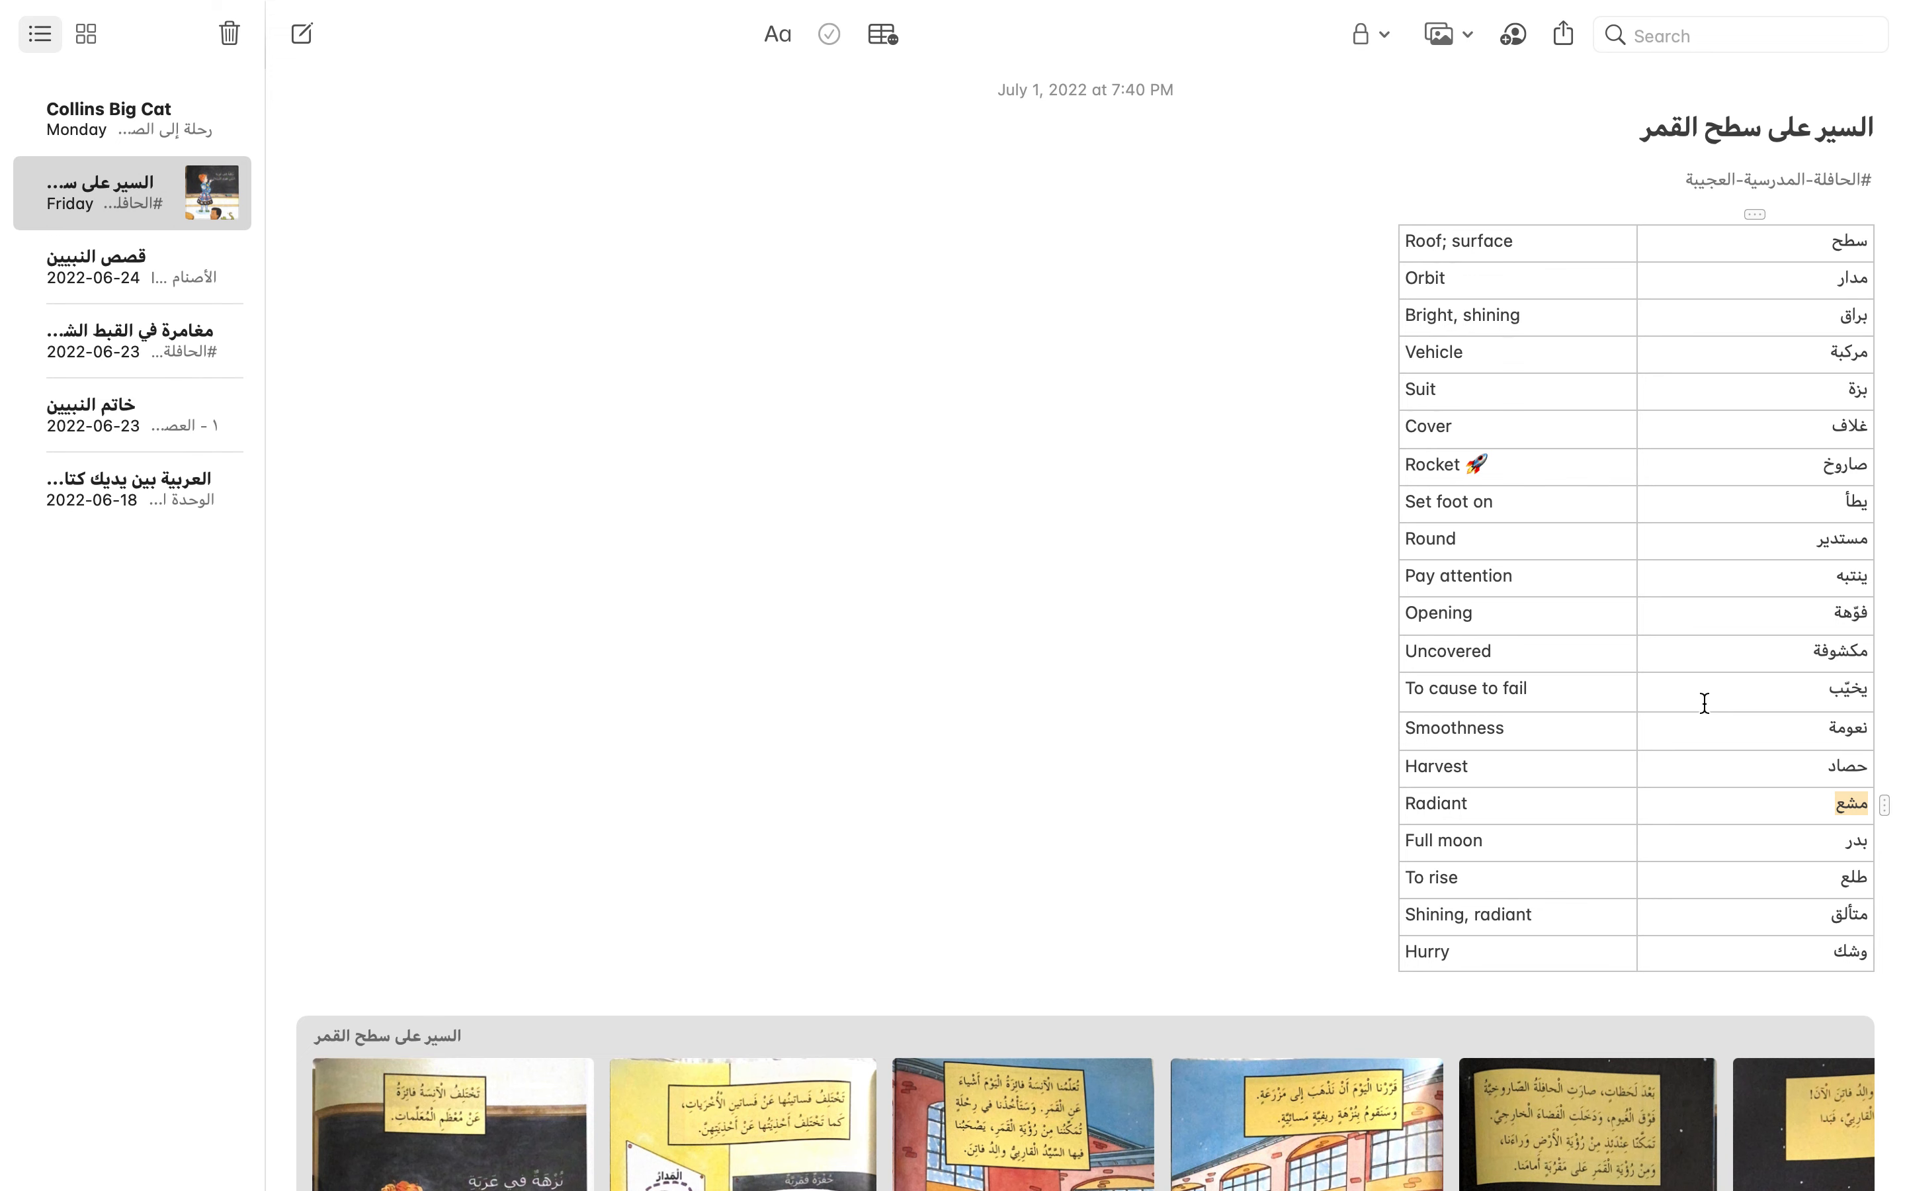
key("ctrl+Right")
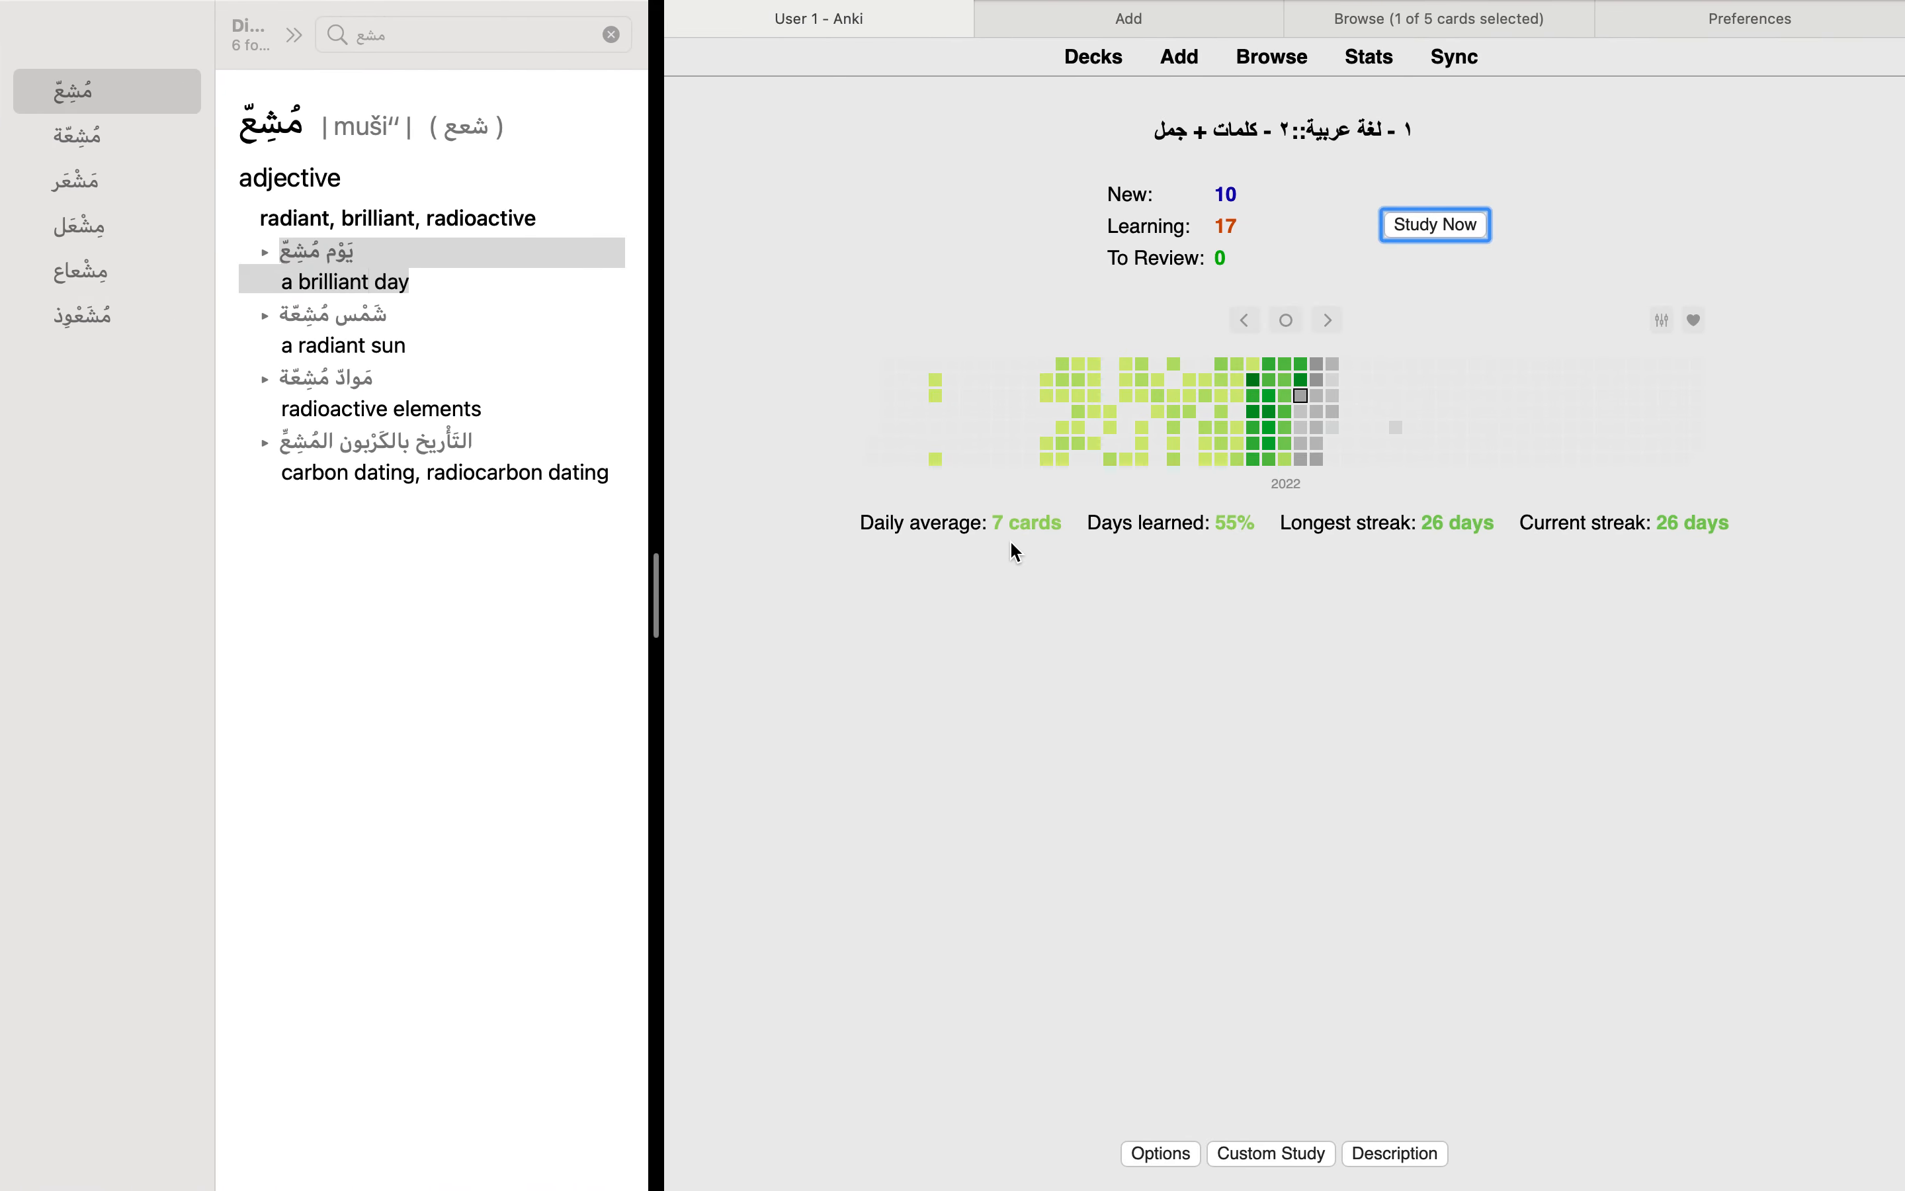
Step: Clear the dictionary search and highlight the name Oxford Arabic Dictionary on the lookup page
left_click(611, 34)
left_click_drag(49, 229, 382, 228)
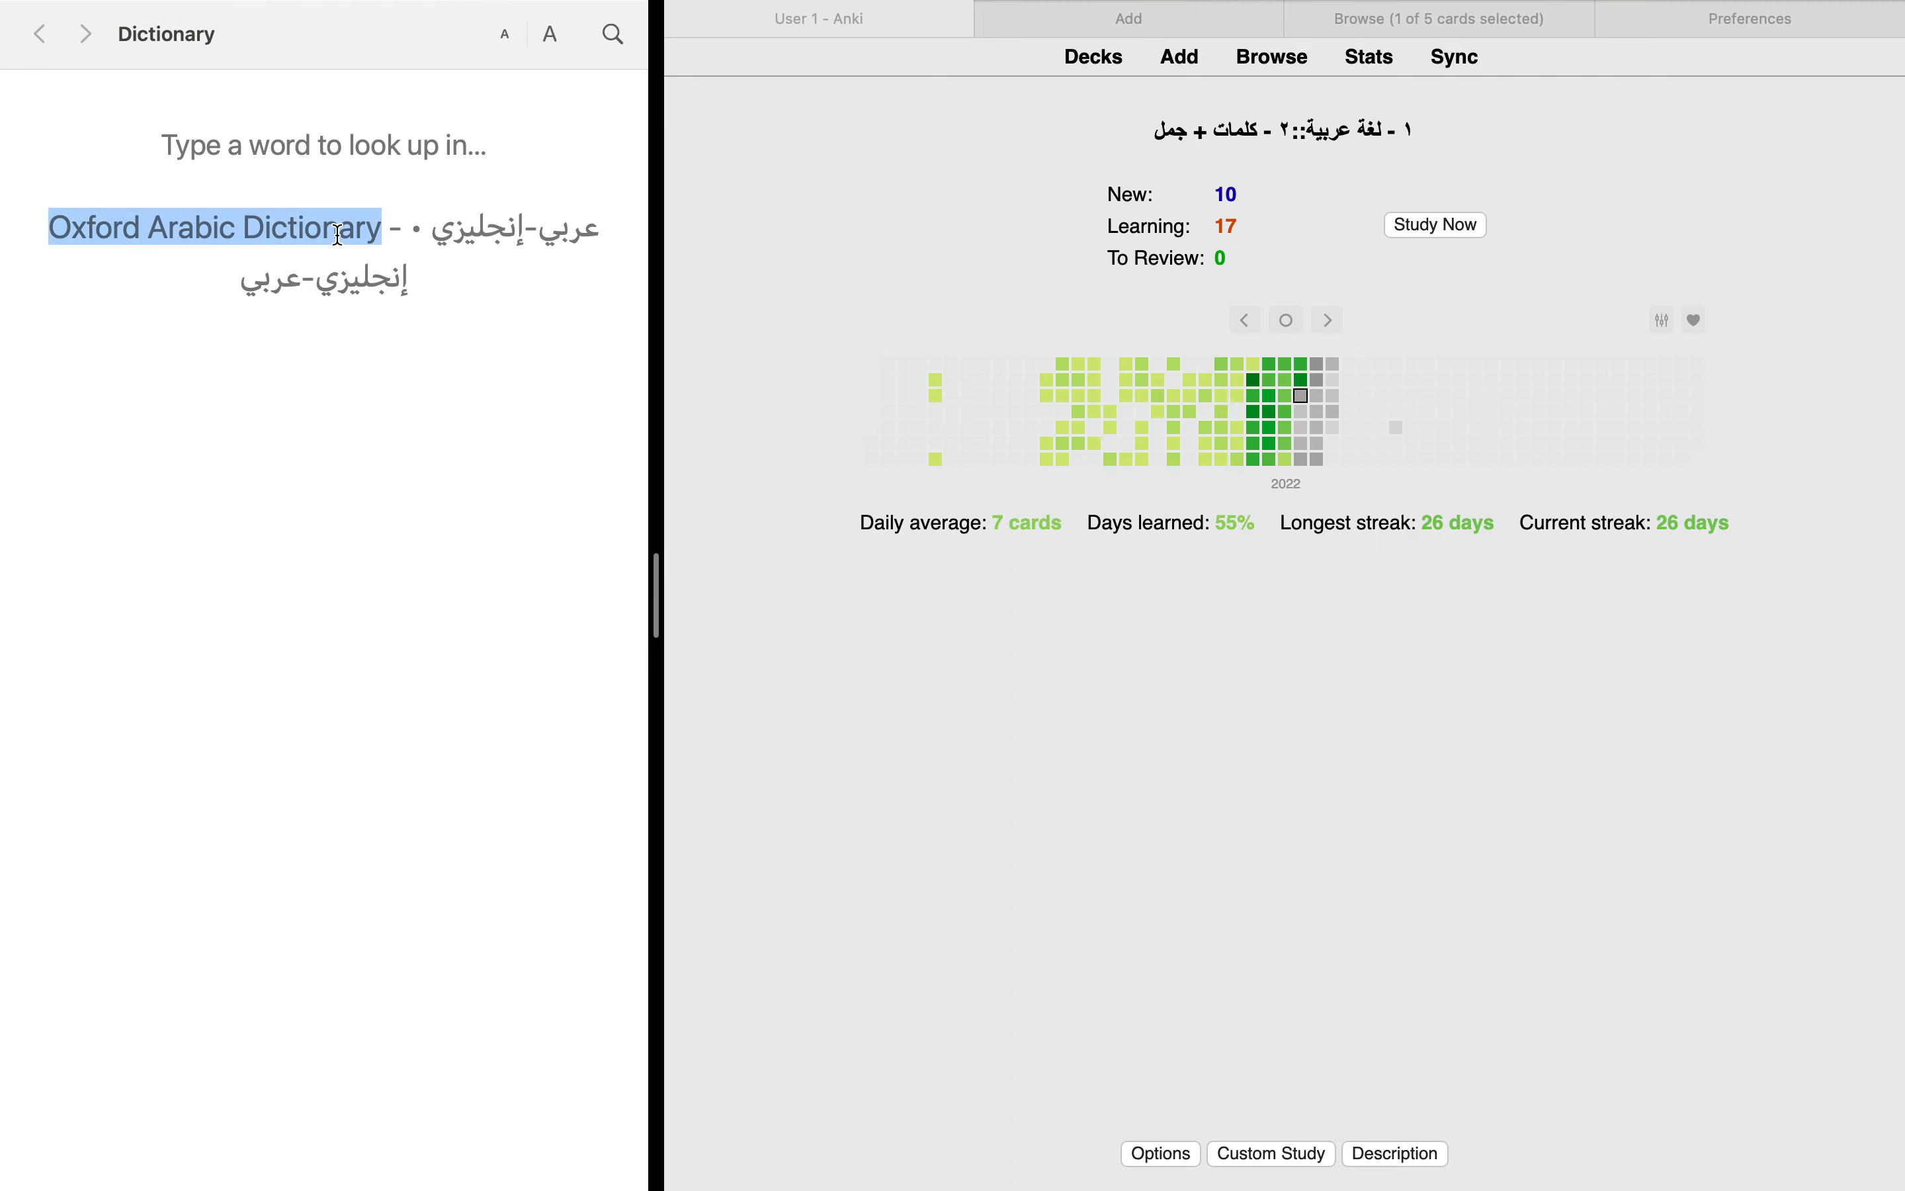
left_click(352, 256)
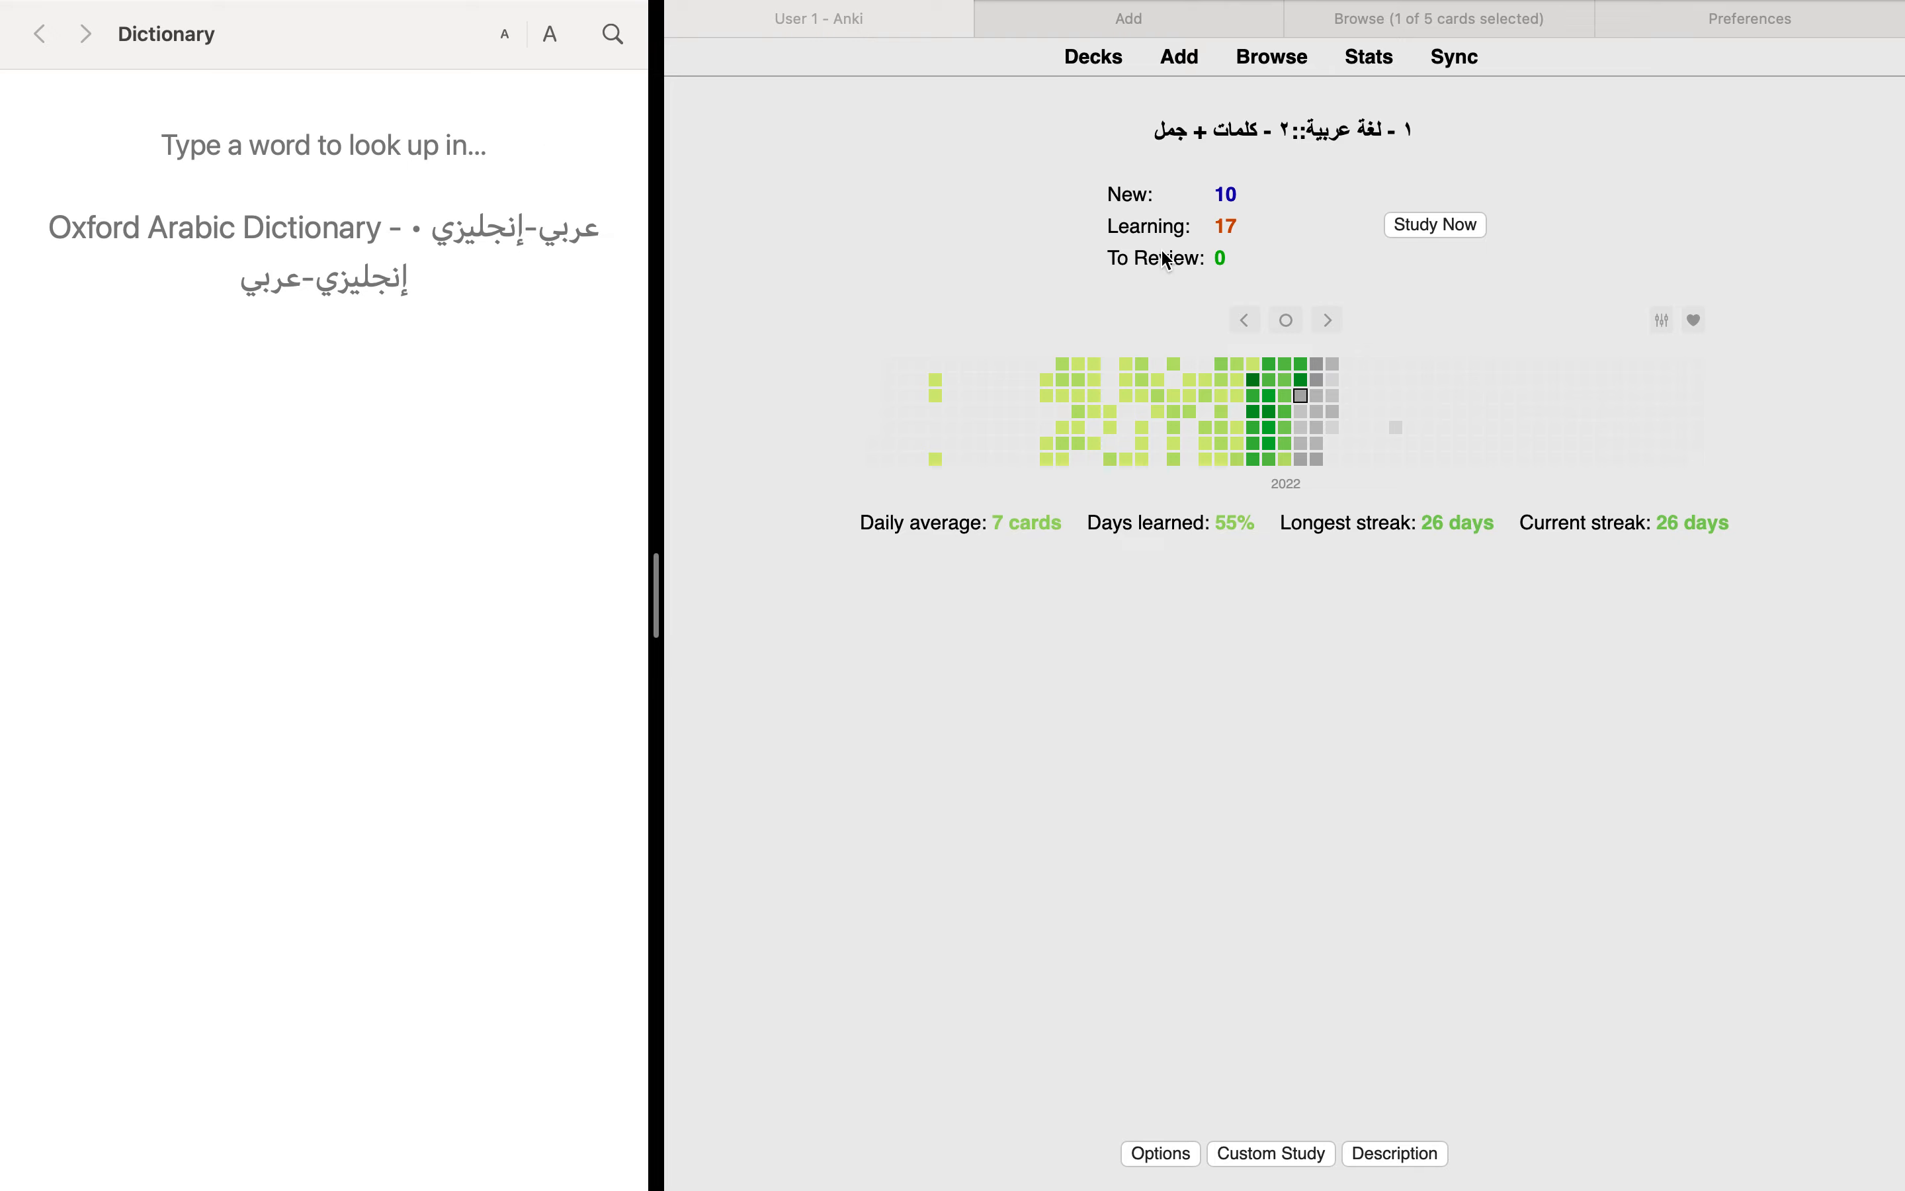
Step: Show the empty Arabic Word + Sentance Cards note, look up مشع in the dictionary, and return to the deck overview
left_click(1188, 30)
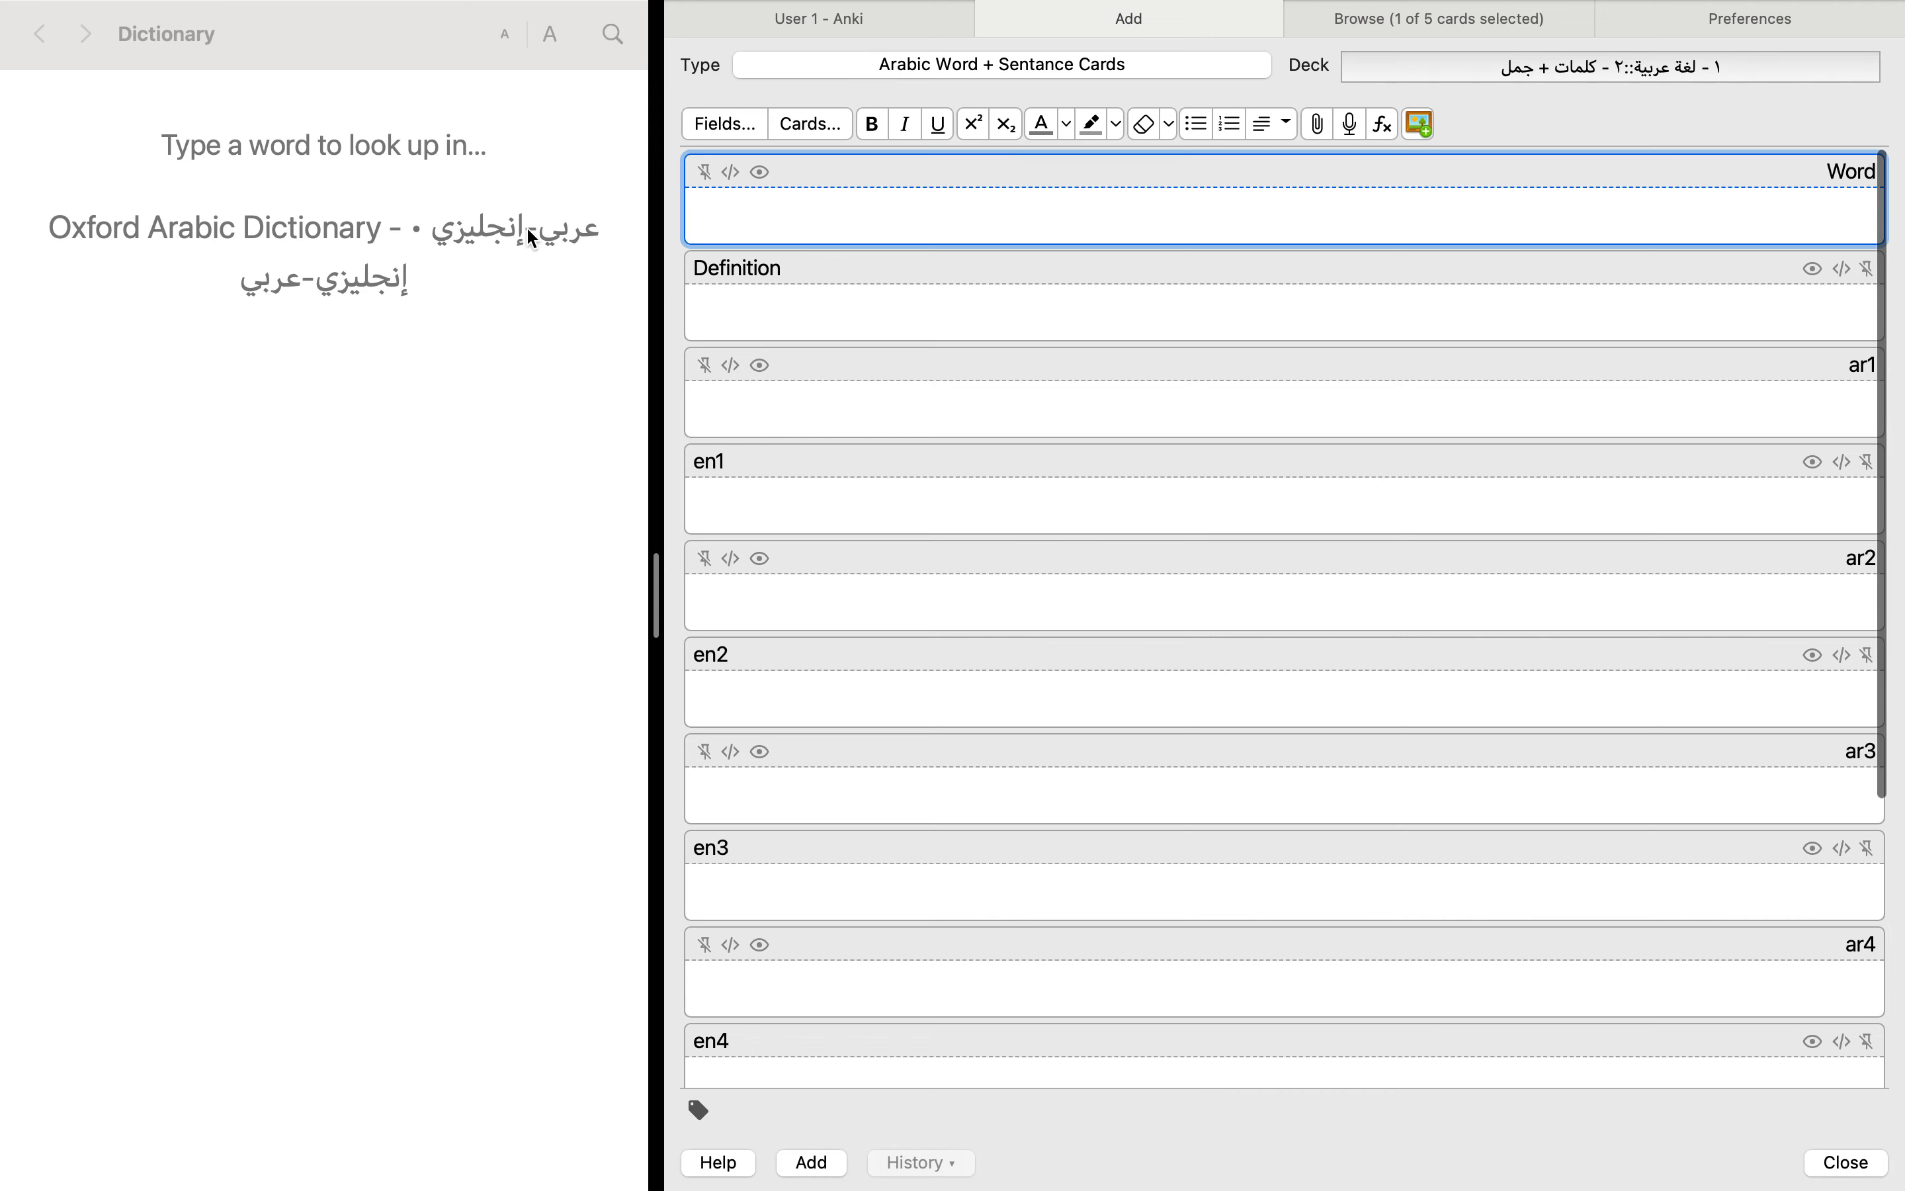
left_click(614, 36)
type("l")
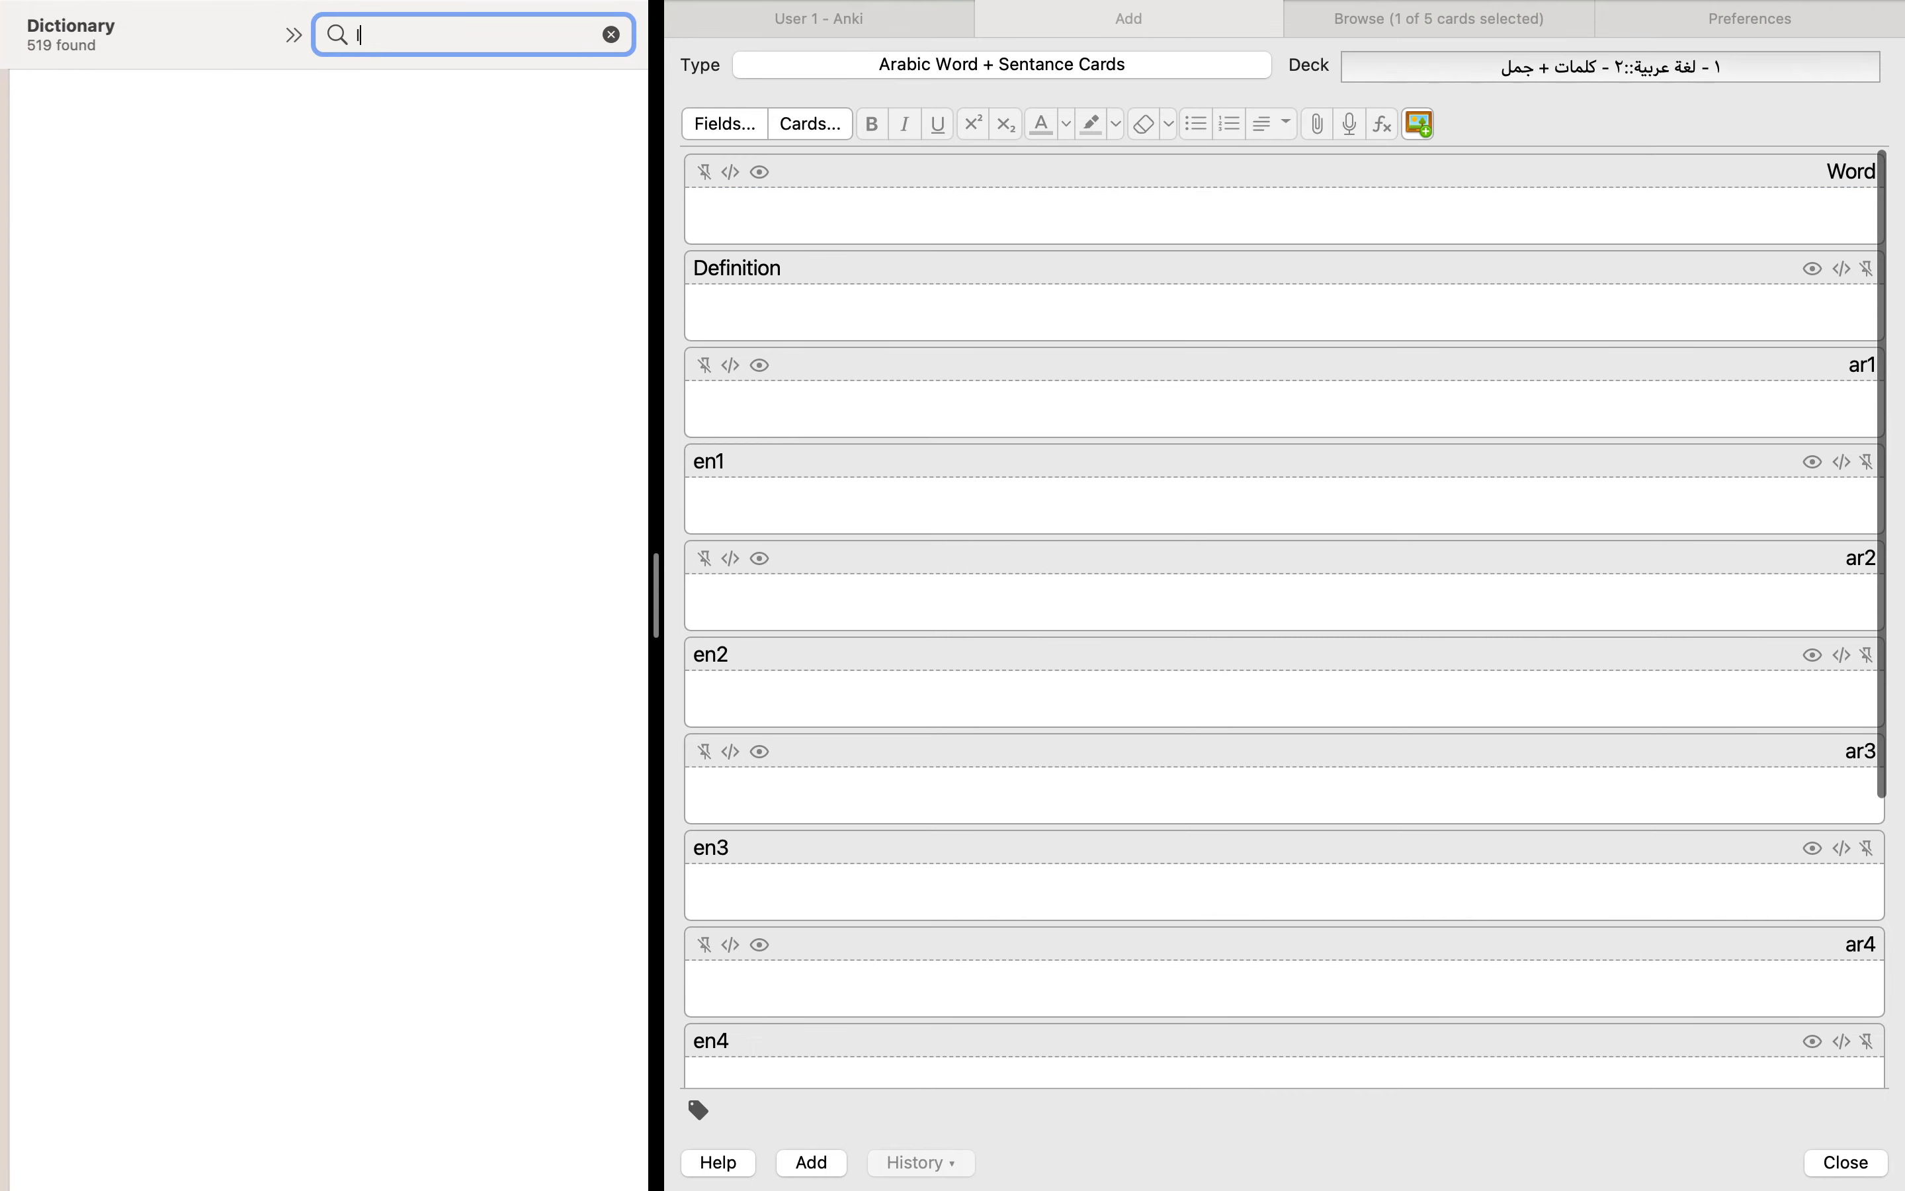
key("BackSpace")
type("مش")
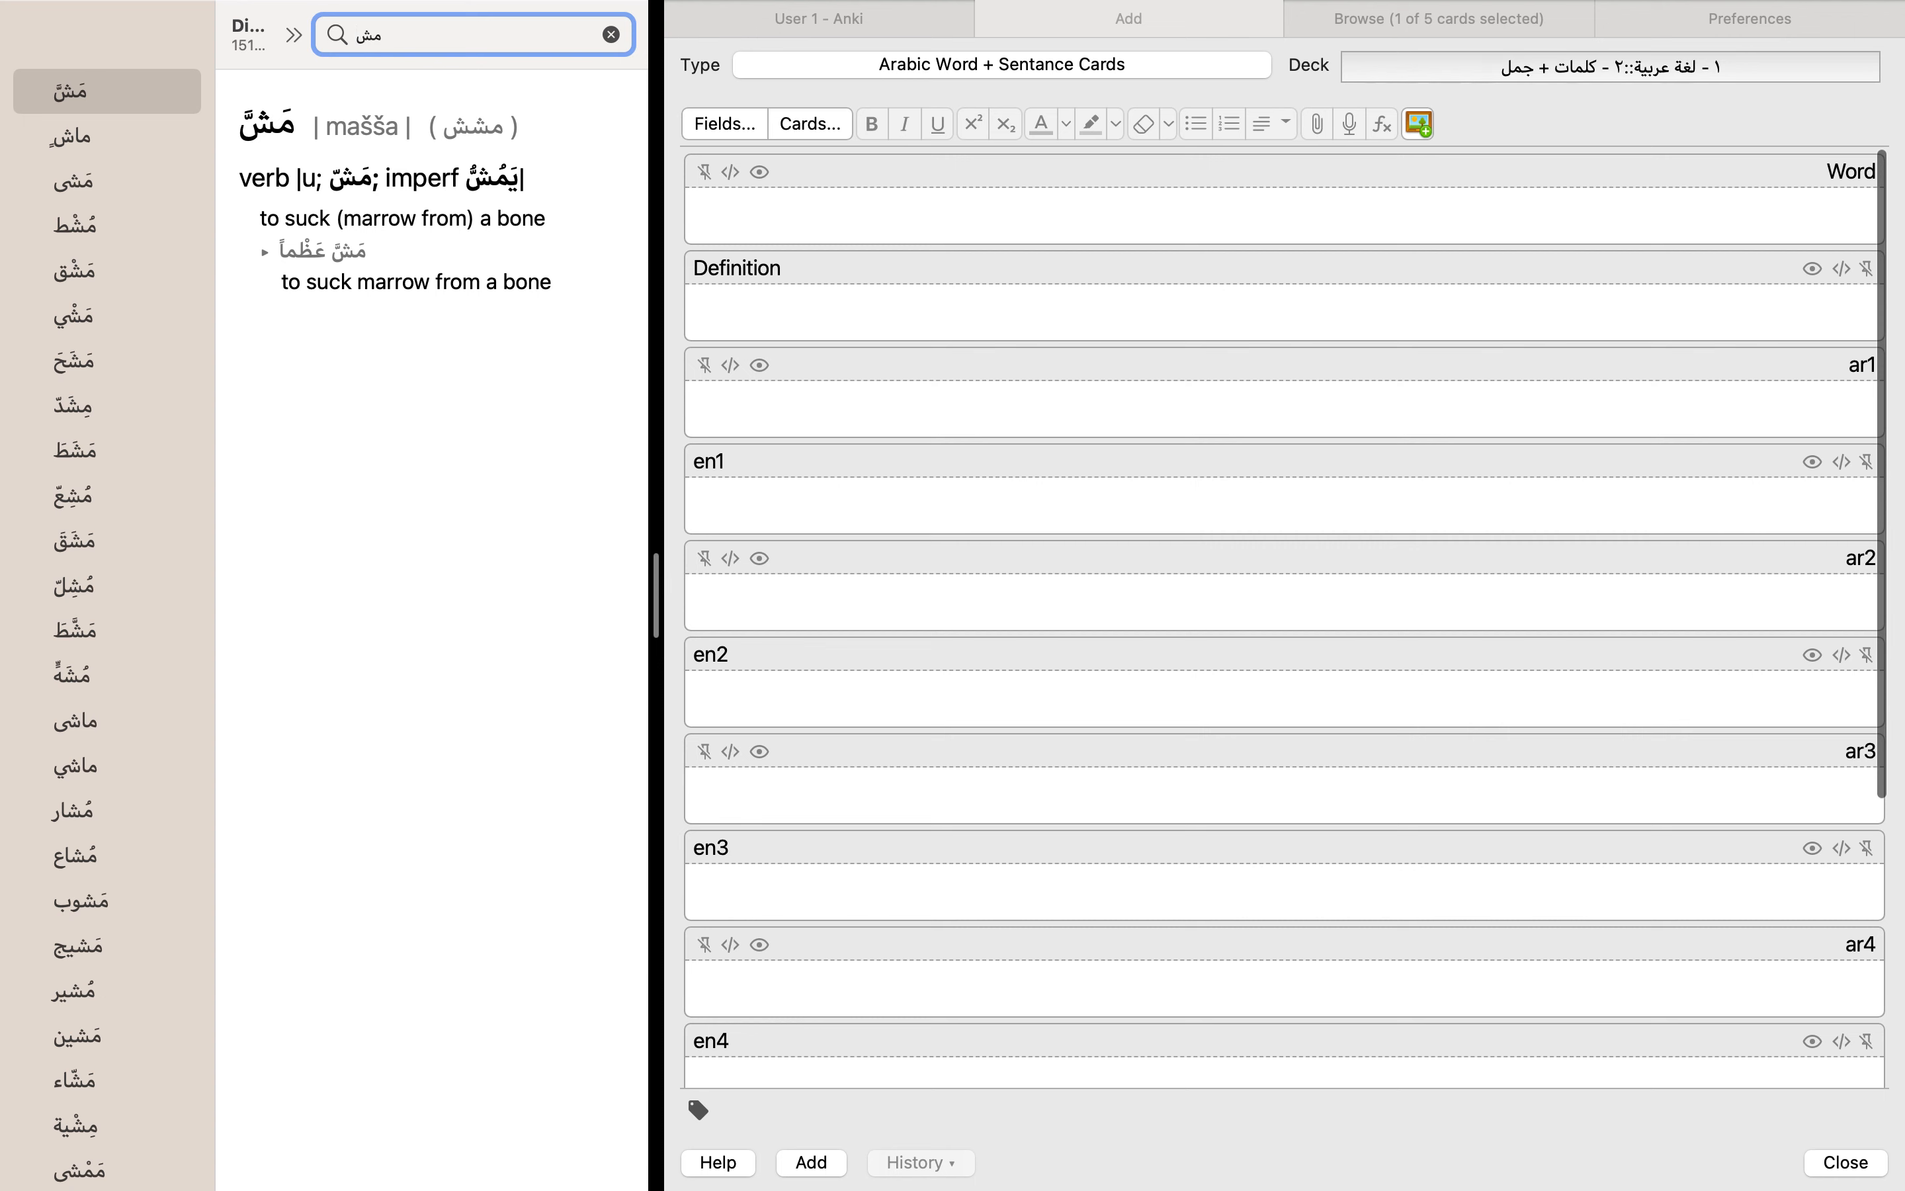
type("ع")
left_click(570, 327)
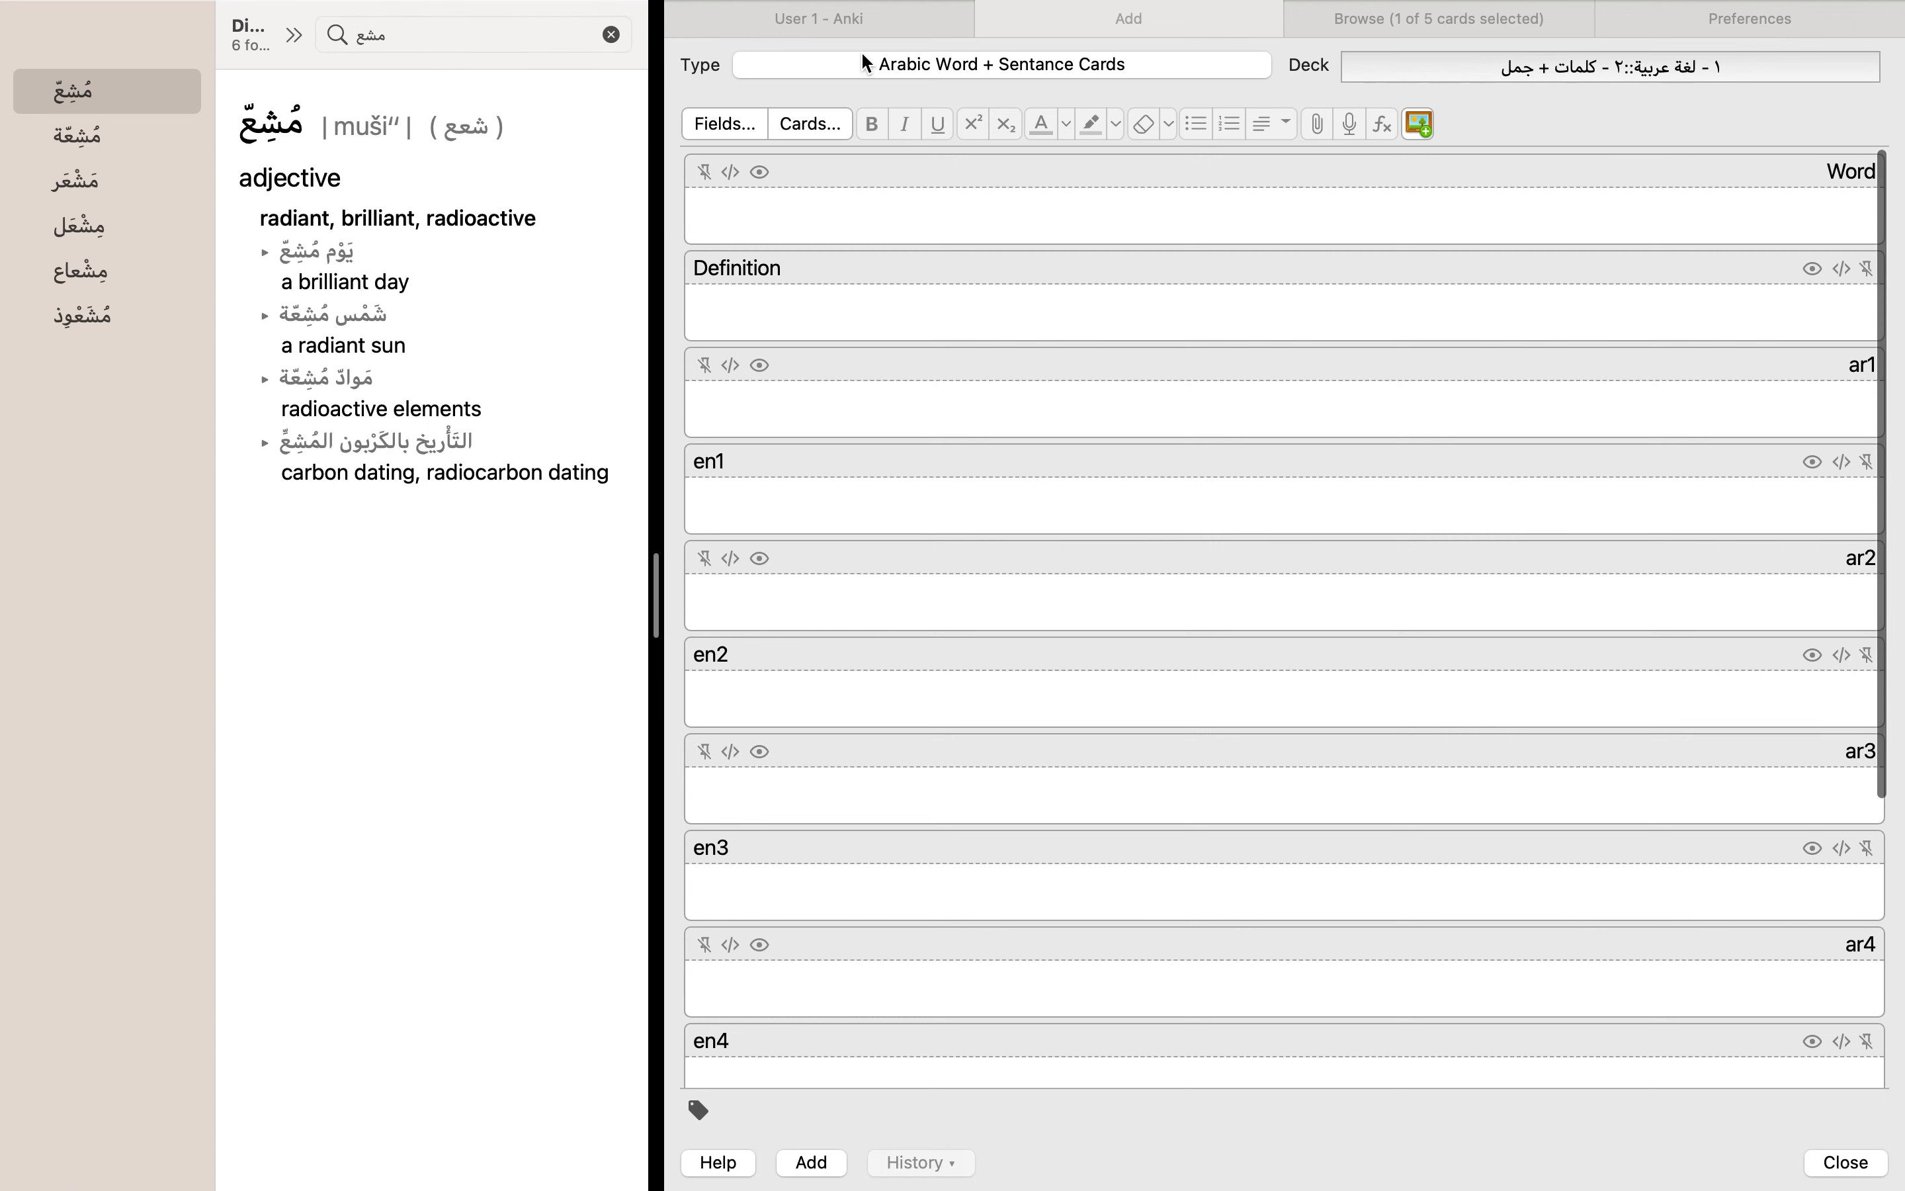
left_click(864, 24)
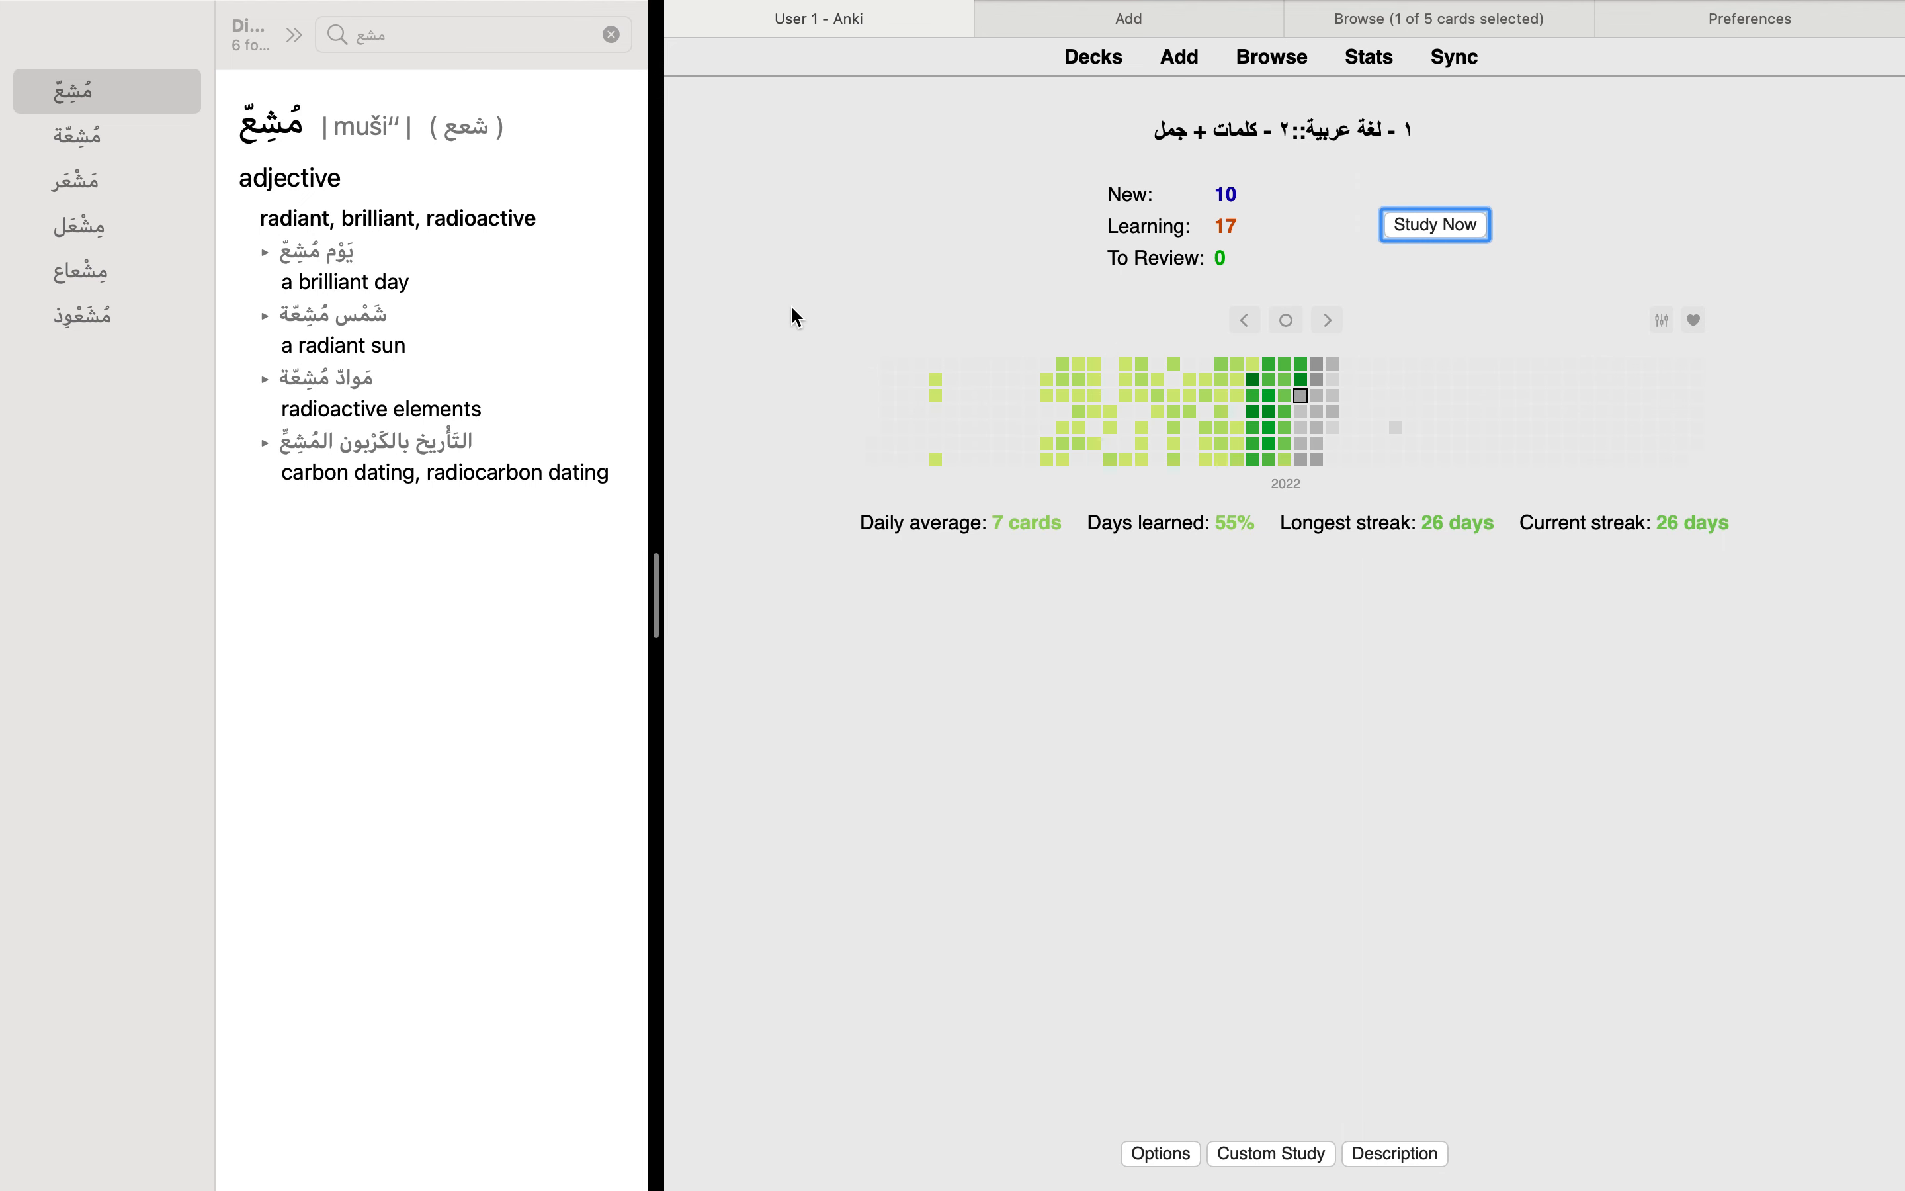